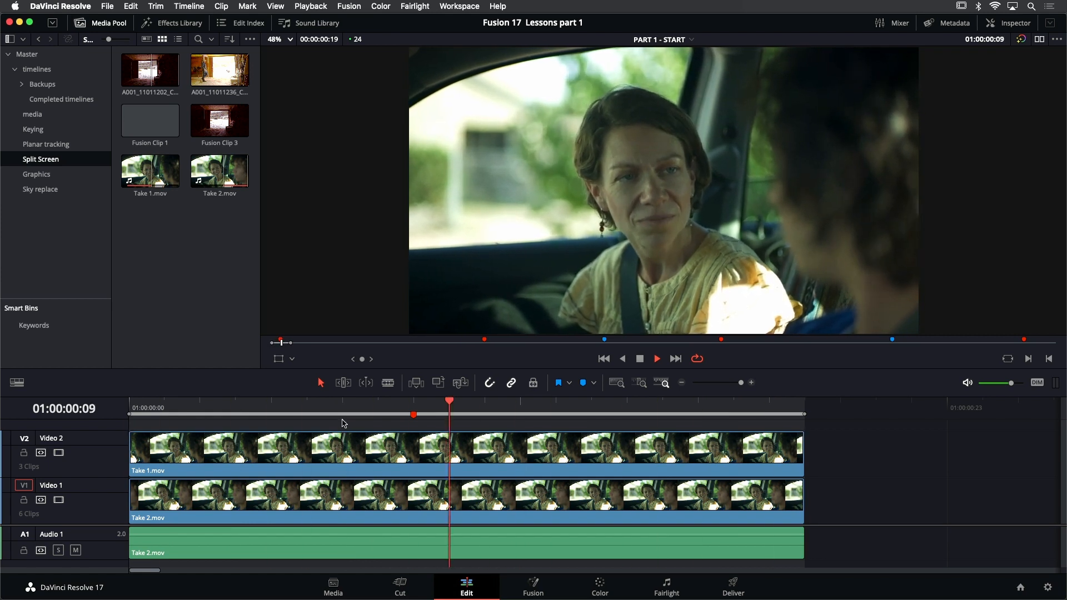
Compare the two takes by disabling and re-enabling the Take 1.mov clip on Video 2 during playback
{"action": "left_click", "coordinate": [315, 448]}
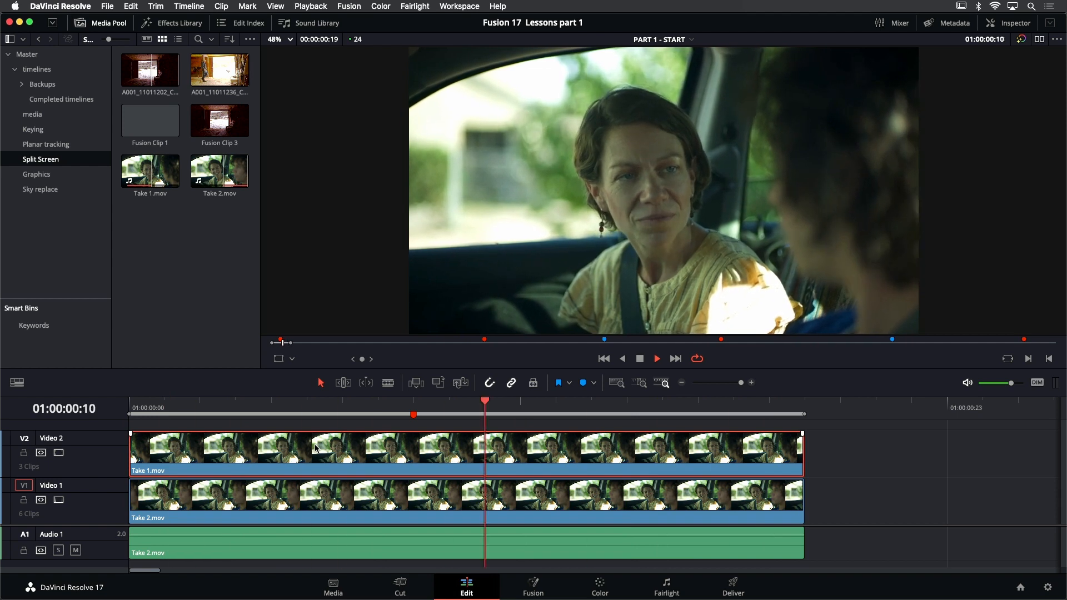
{"action": "key", "text": "d"}
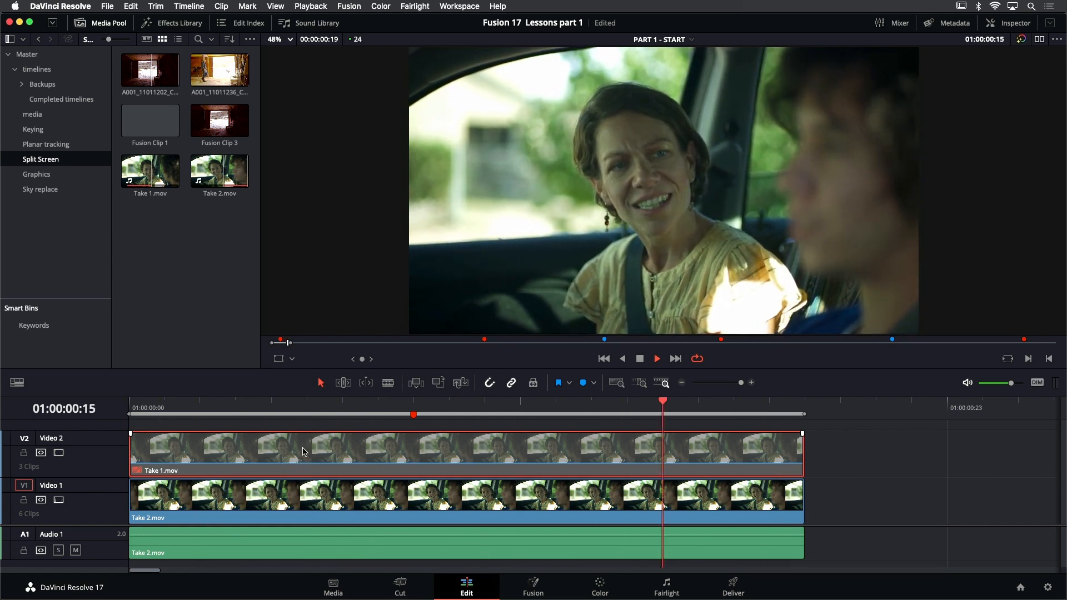
{"action": "key", "text": "d"}
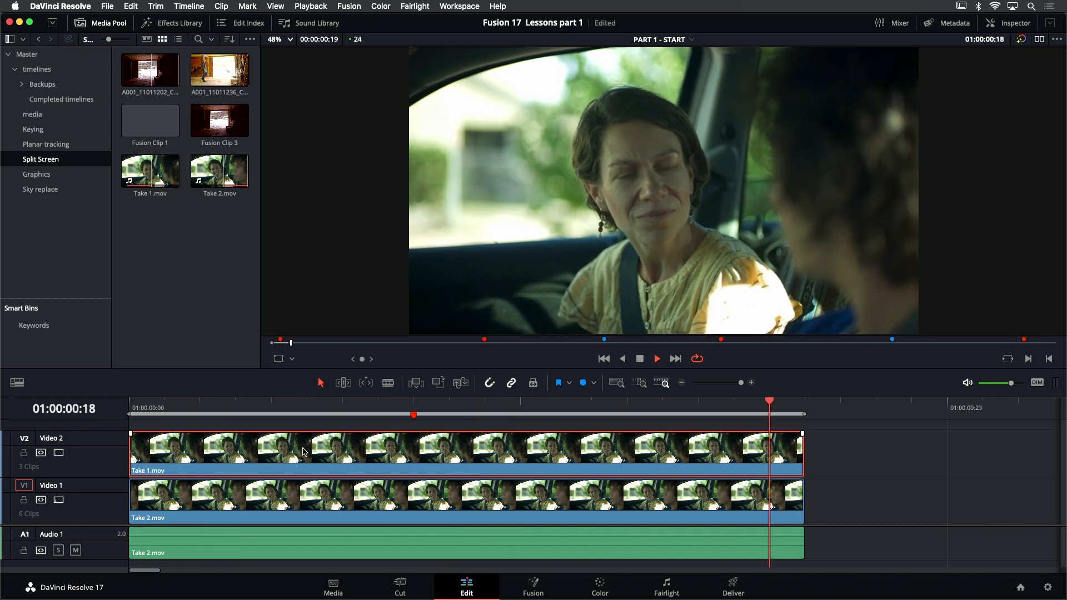
Return to the first frame and draw a freehand red annotation enclosing the woman and the window area of the shot
{"action": "left_click", "coordinate": [604, 359]}
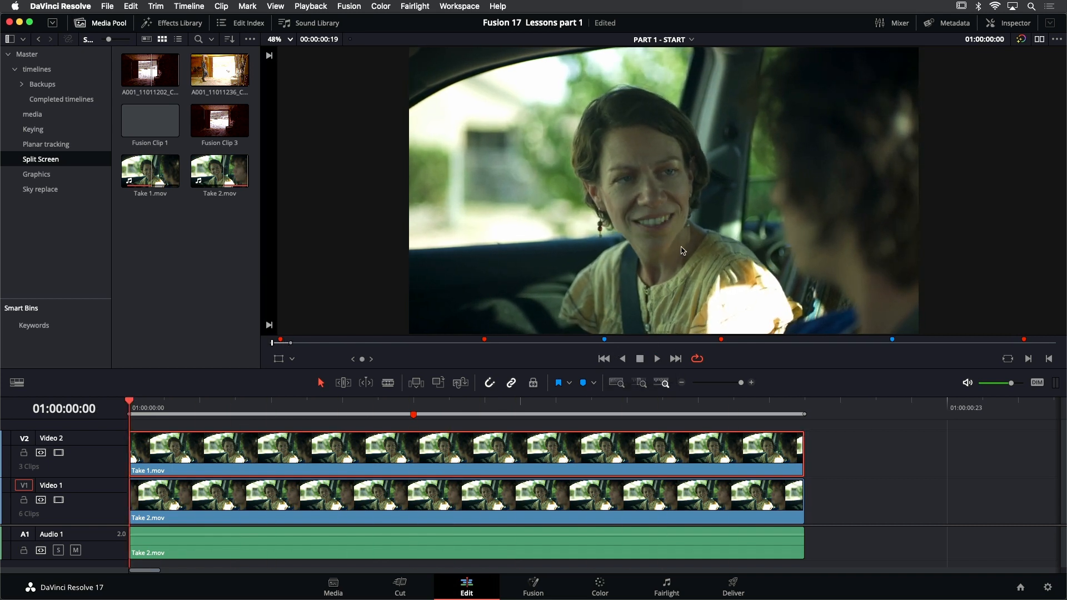
{"action": "scroll", "coordinate": [698, 224], "scroll_direction": "down", "scroll_amount": 2}
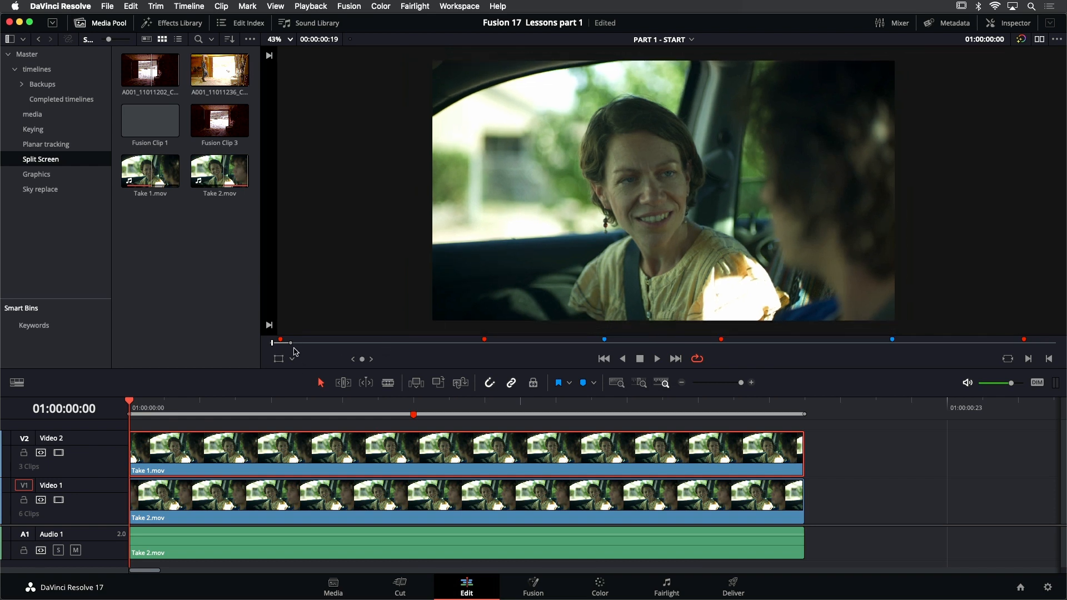
{"action": "left_click", "coordinate": [293, 360]}
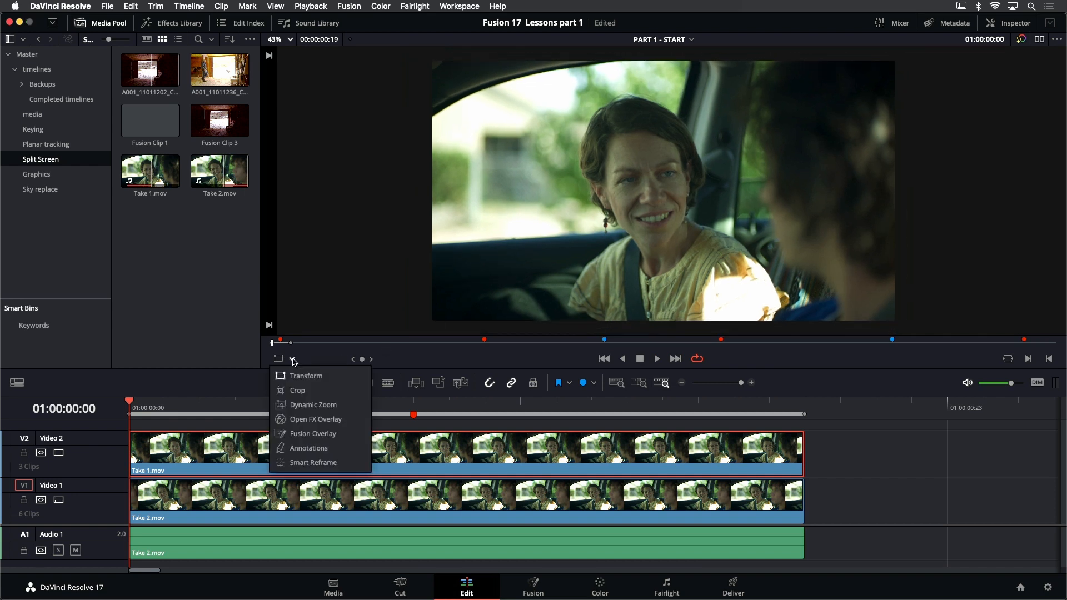
{"action": "left_click", "coordinate": [302, 449]}
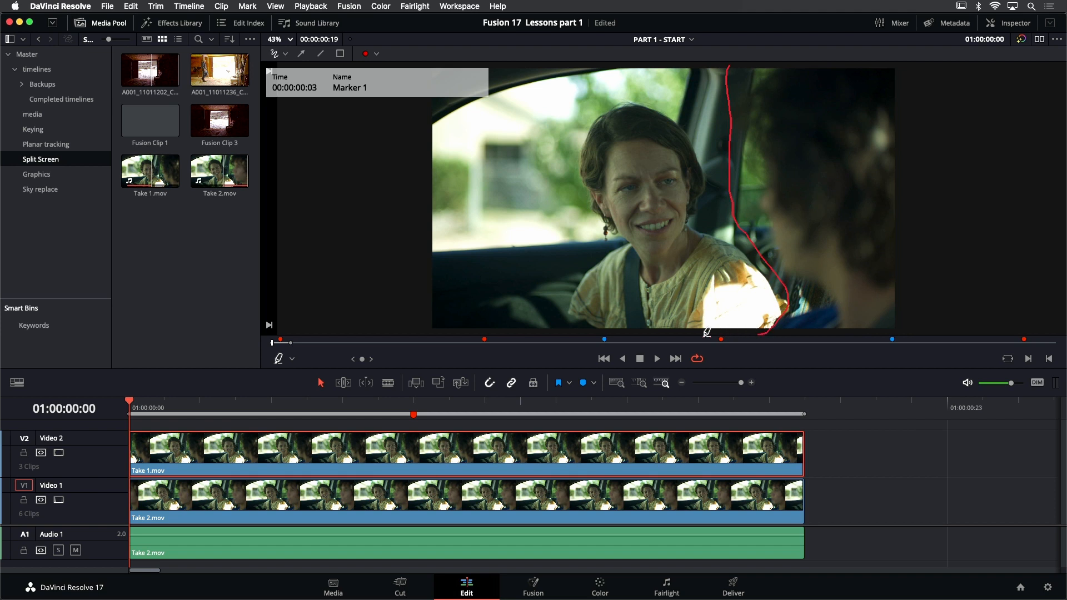
{"action": "mouse_move", "coordinate": [429, 335]}
{"action": "left_mouse_down"}
{"action": "mouse_move", "coordinate": [372, 276]}
{"action": "mouse_move", "coordinate": [351, 200]}
{"action": "mouse_move", "coordinate": [358, 109]}
{"action": "mouse_move", "coordinate": [385, 75]}
{"action": "left_mouse_up"}
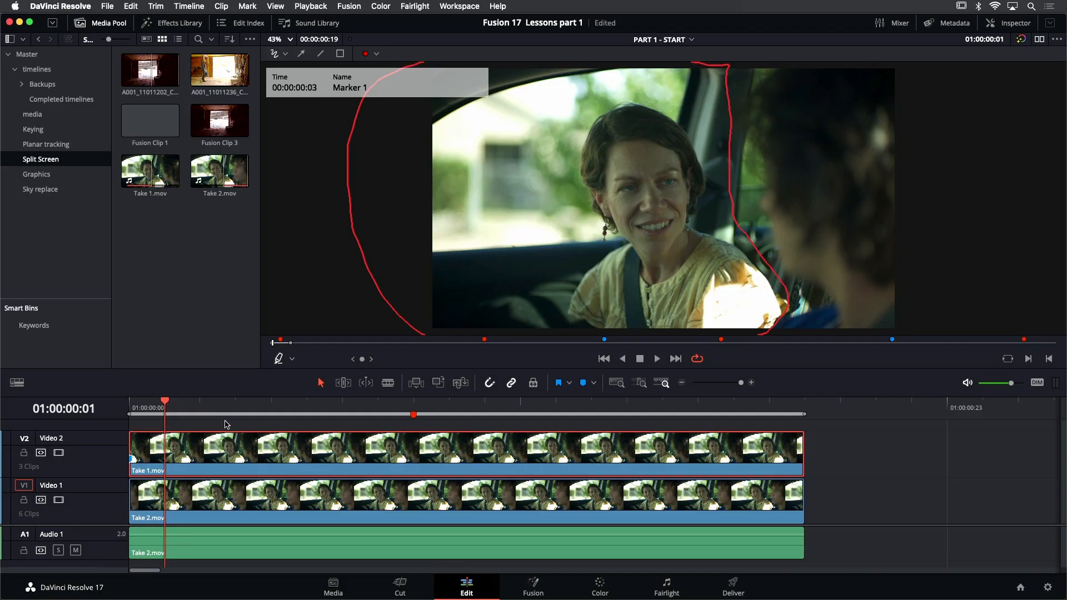
Combine the Take 1.mov and Take 2.mov video clips on the timeline into a new Fusion clip, leaving the audio clip out
{"action": "left_click", "coordinate": [226, 428]}
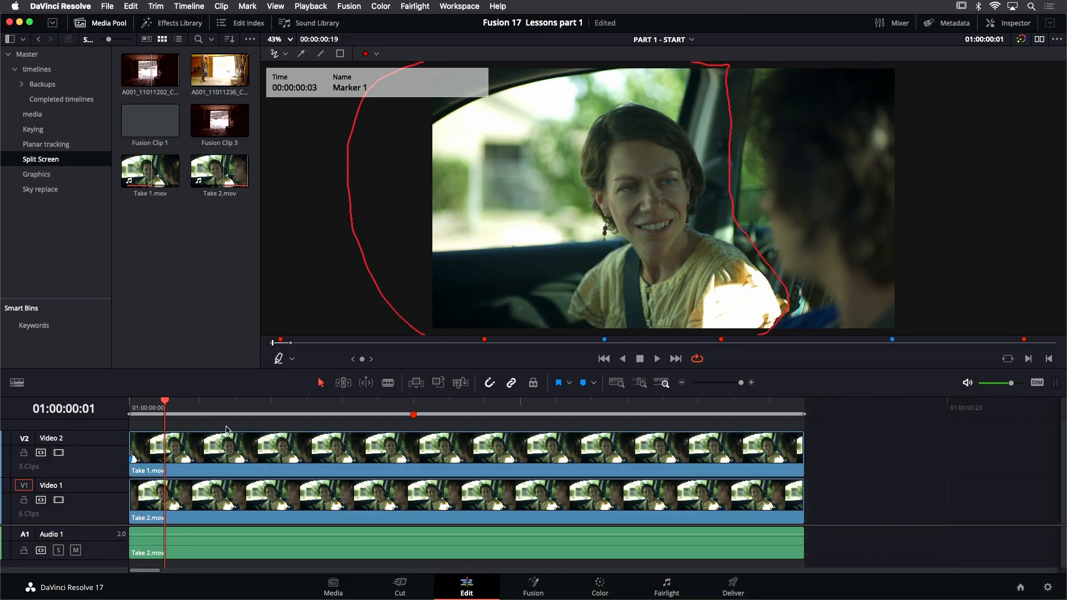
{"action": "left_click_drag", "start_coordinate": [205, 429], "coordinate": [252, 502]}
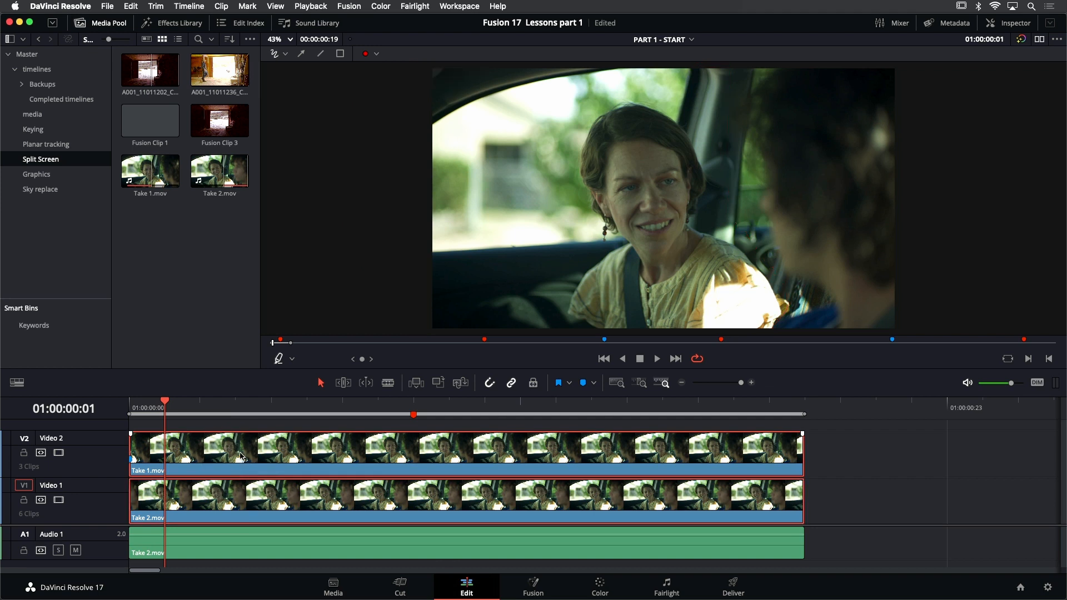
{"action": "right_click", "coordinate": [243, 452]}
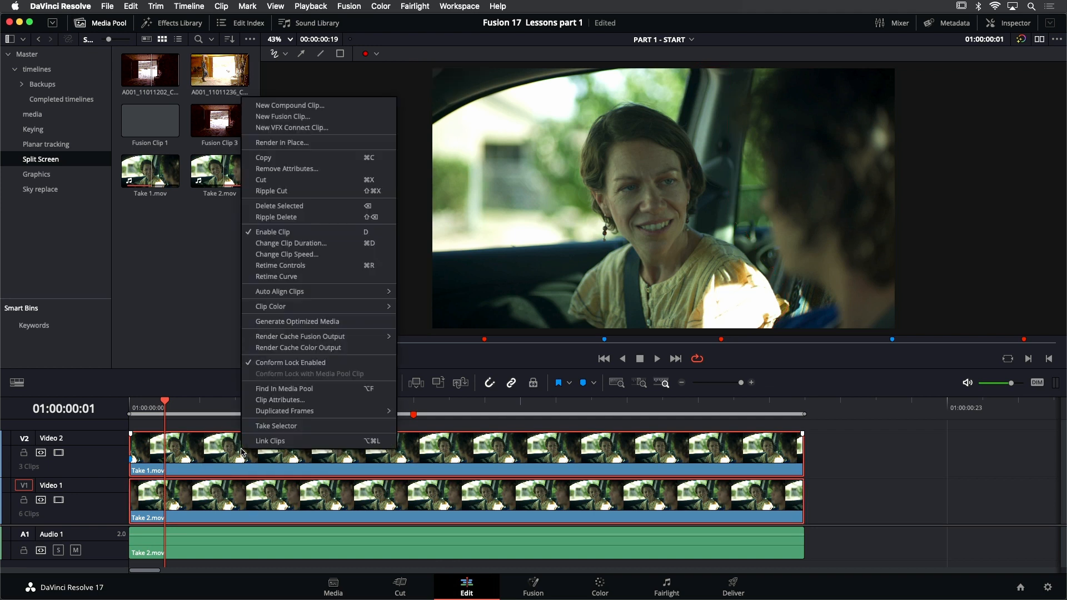
{"action": "left_click", "coordinate": [316, 117]}
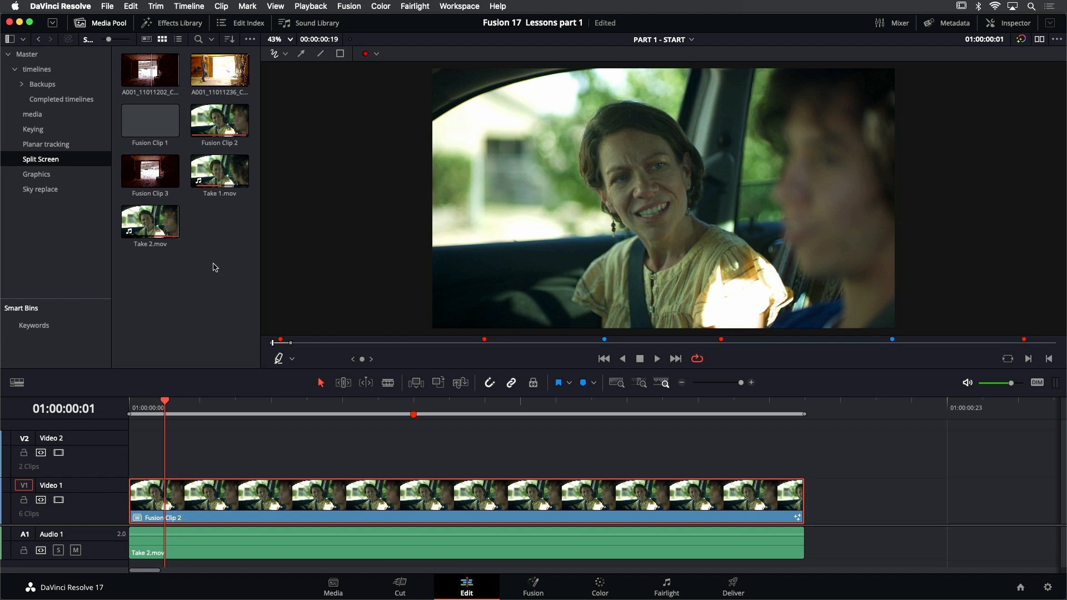
Open the new Fusion clip's node composition in Fusion and switch to a single viewer
{"action": "double_click", "coordinate": [206, 143]}
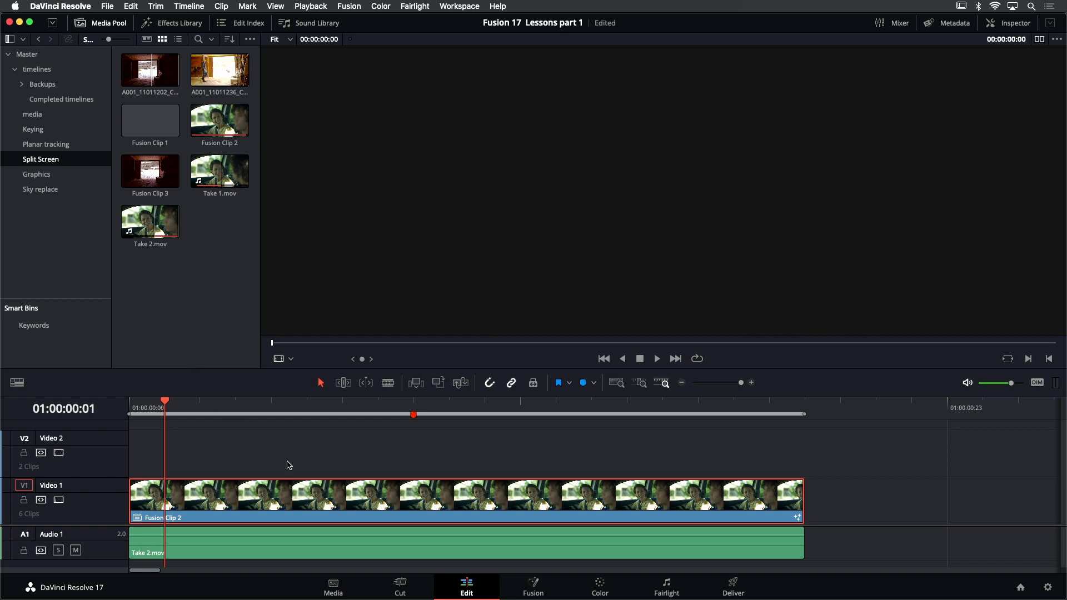
{"action": "left_click", "coordinate": [532, 586]}
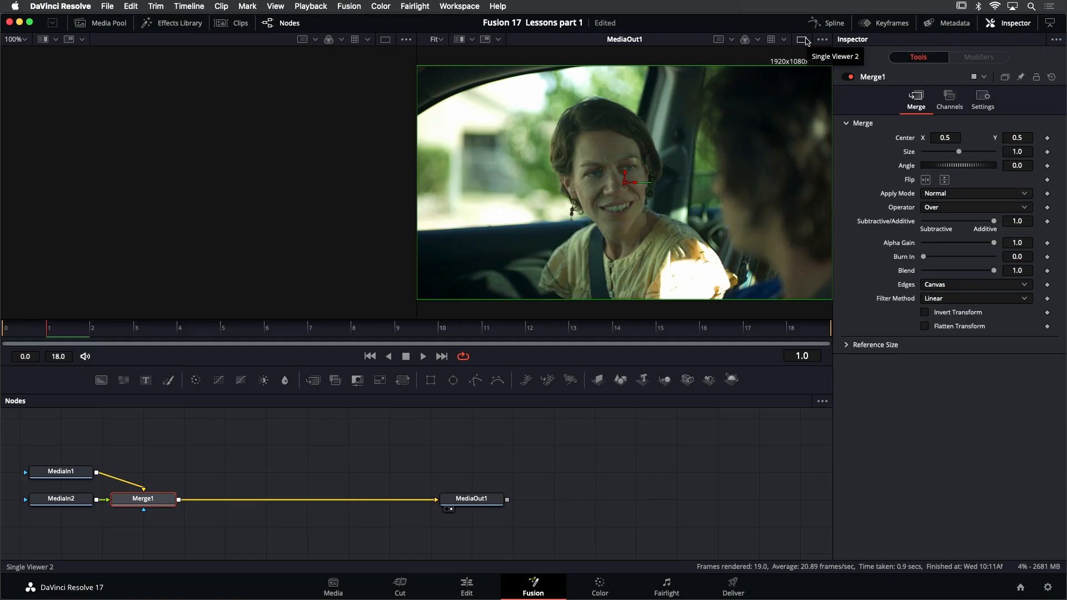
{"action": "left_click", "coordinate": [802, 39]}
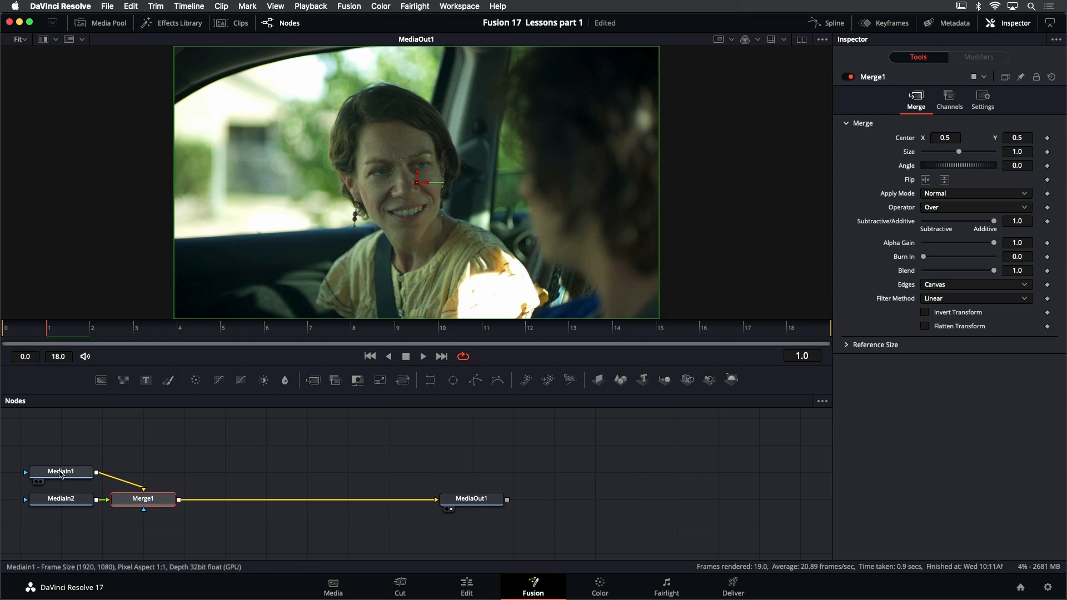
Show the MediaIn1 node in the viewer and play it through to identify which take it contains
{"action": "mouse_move", "coordinate": [61, 474]}
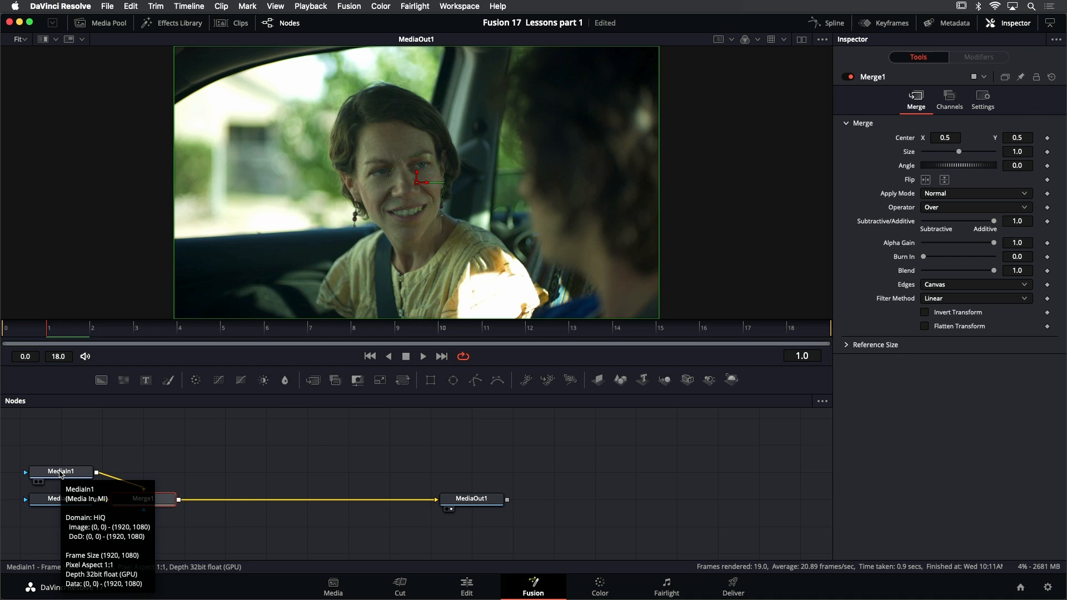
{"action": "left_click", "coordinate": [61, 474]}
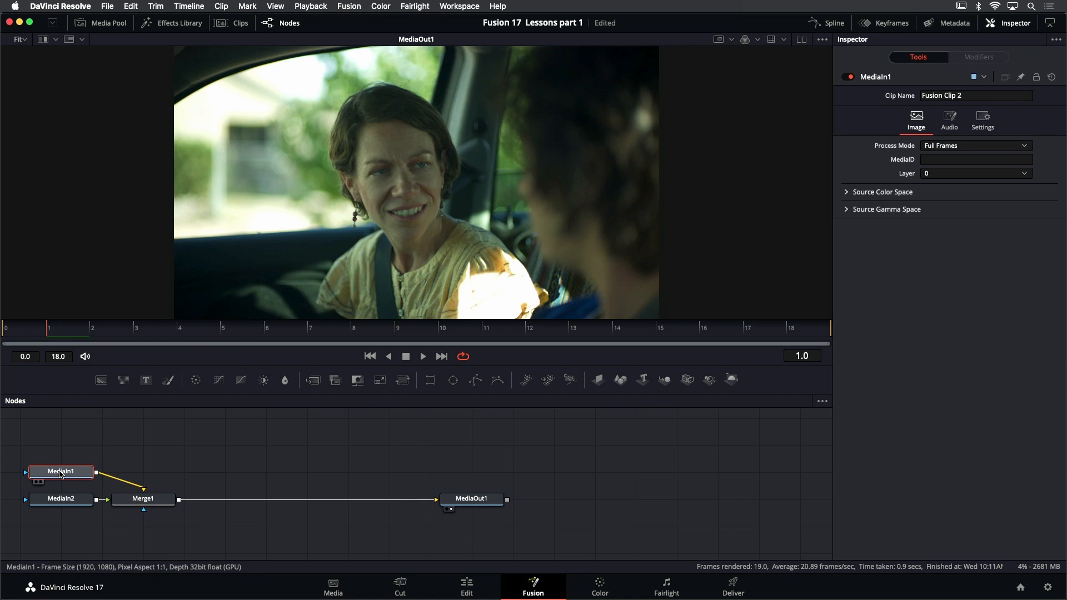
{"action": "mouse_move", "coordinate": [69, 476]}
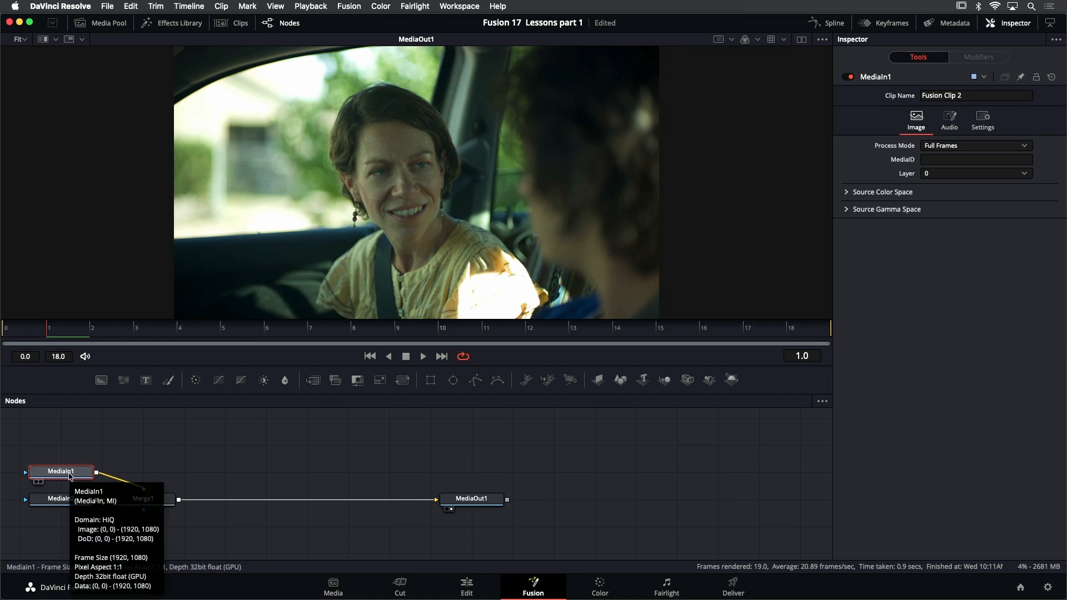
{"action": "key", "text": "1"}
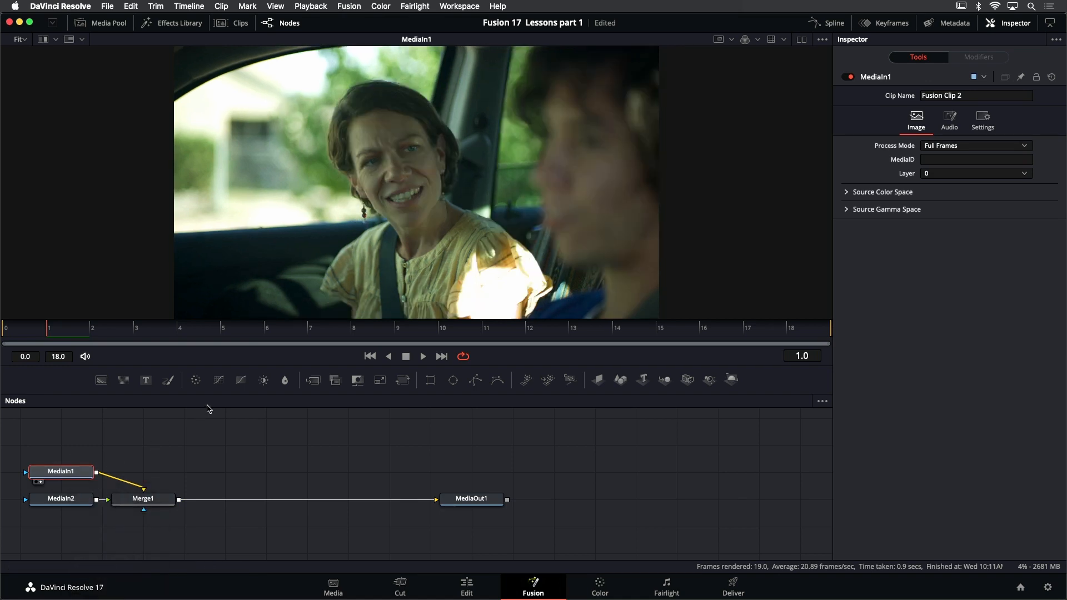
{"action": "left_click", "coordinate": [422, 357]}
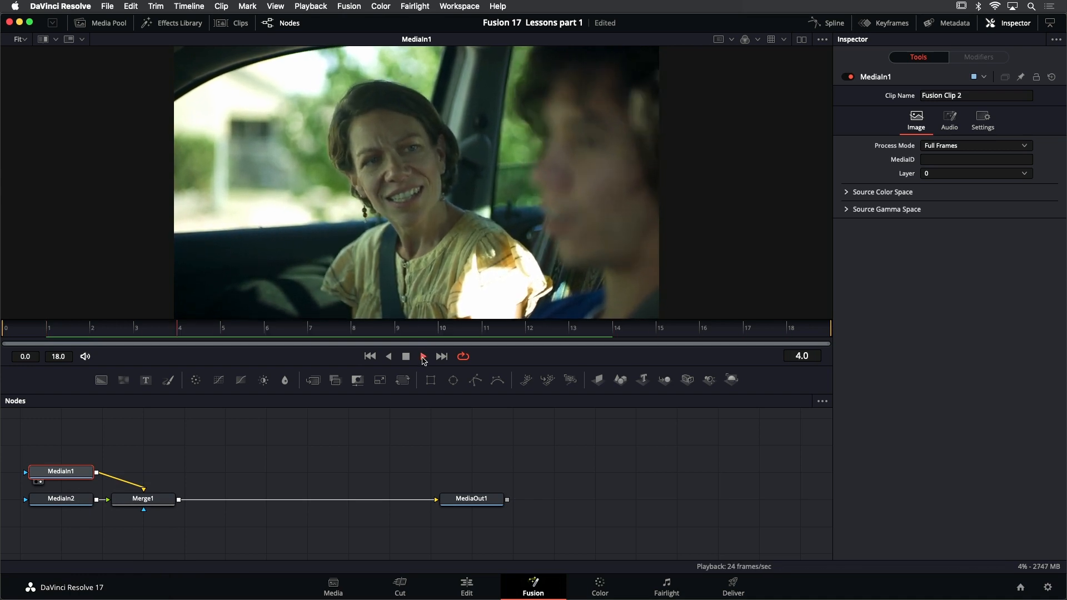
{"action": "left_click", "coordinate": [406, 357]}
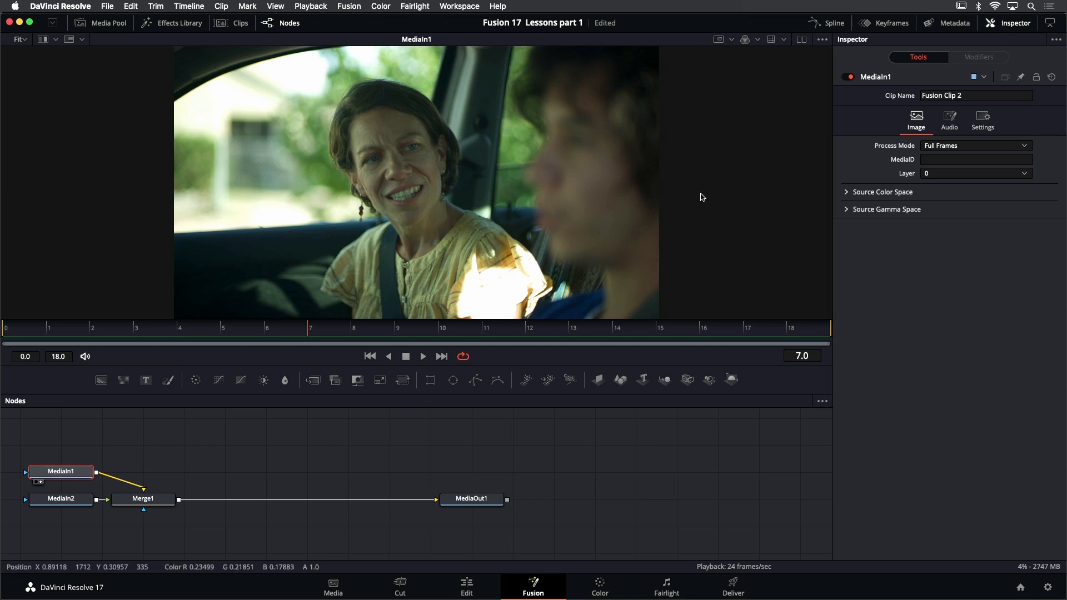
Rename the MediaIn1 node to DRIVER
{"action": "right_click", "coordinate": [880, 81]}
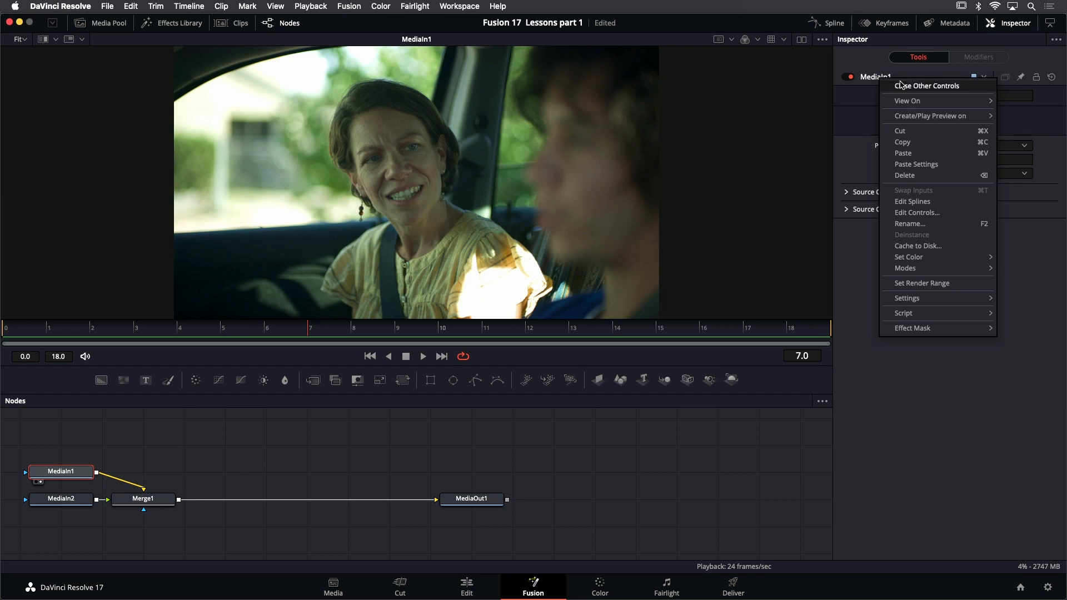
{"action": "left_click", "coordinate": [927, 224]}
{"action": "type", "text": "DRIVER"}
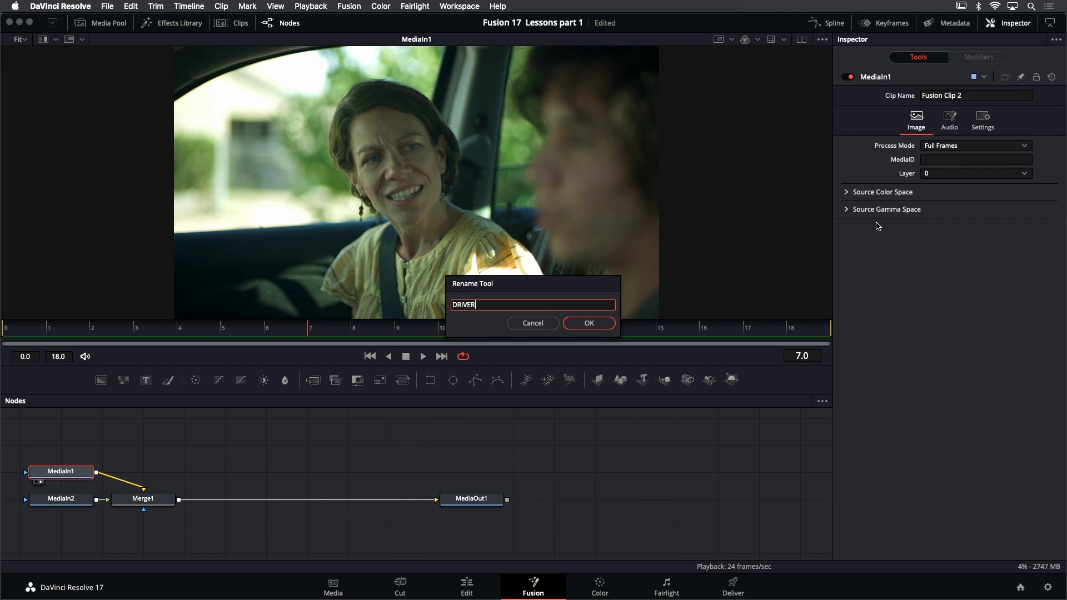
{"action": "key", "text": "Return"}
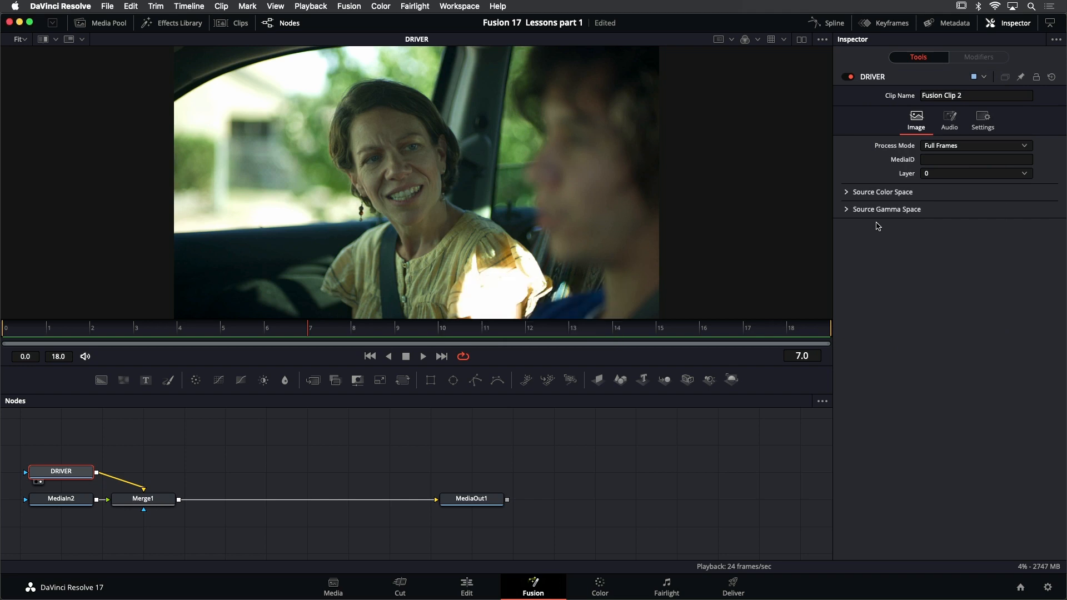
Show the MediaIn2 node in the viewer, play it to check the take, and return to the first frame
{"action": "left_click", "coordinate": [76, 504]}
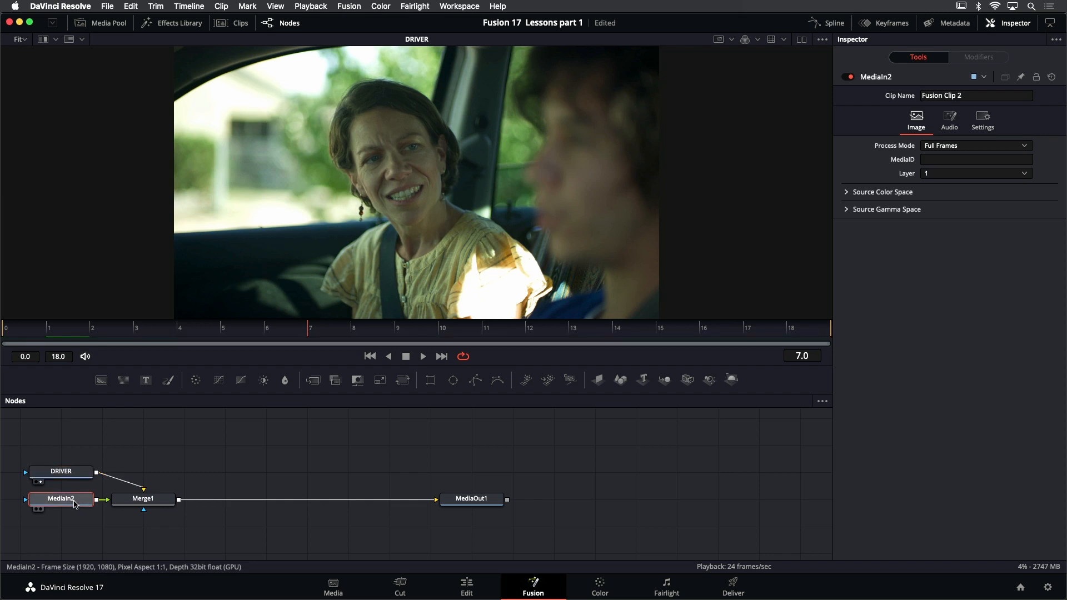
{"action": "key", "text": "1"}
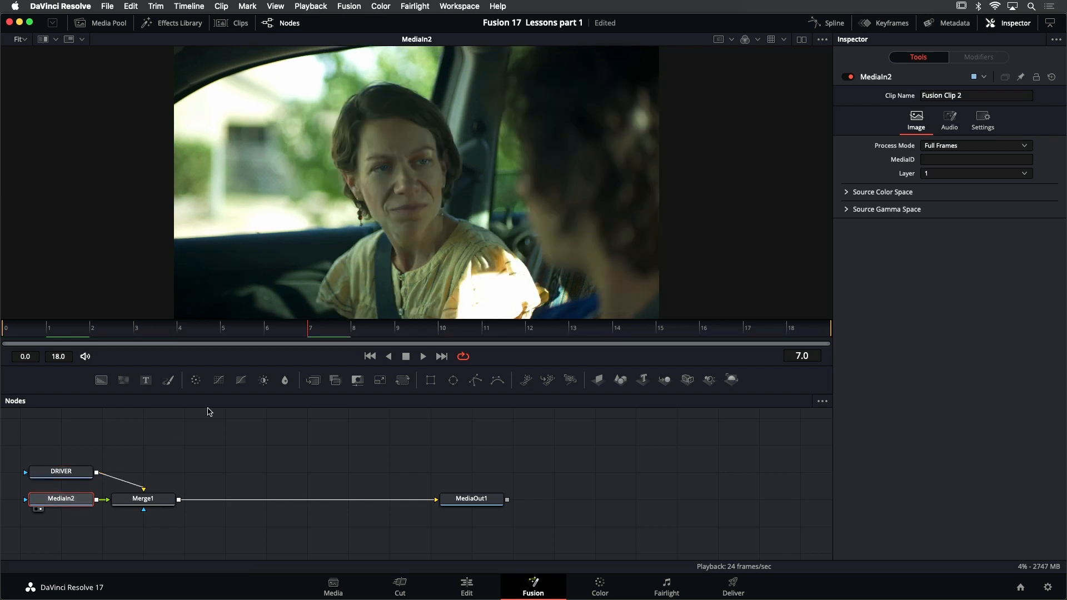
{"action": "left_click", "coordinate": [423, 357]}
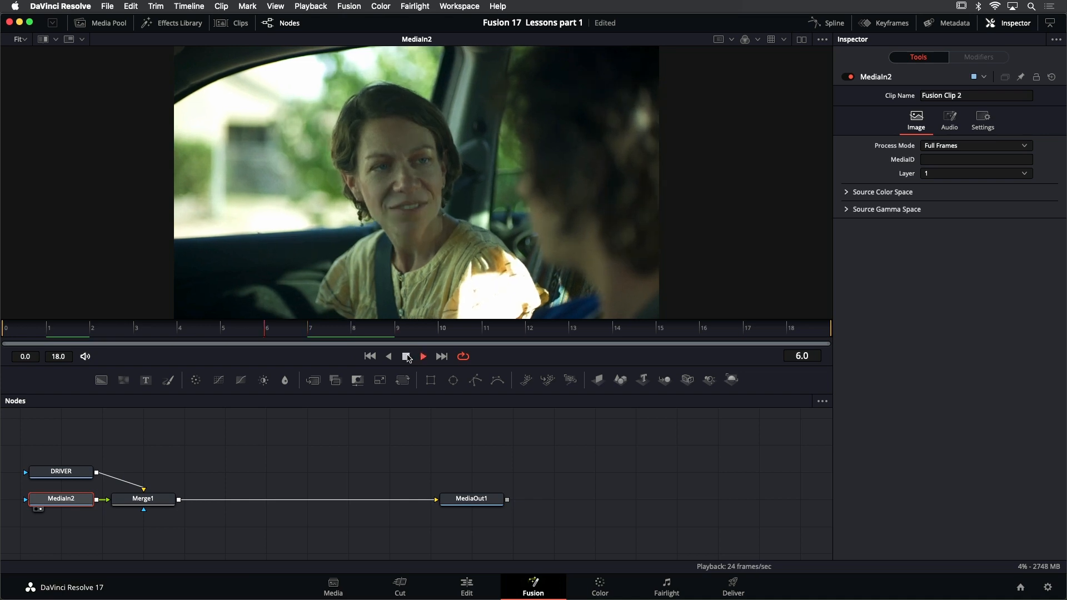
{"action": "left_click", "coordinate": [404, 357]}
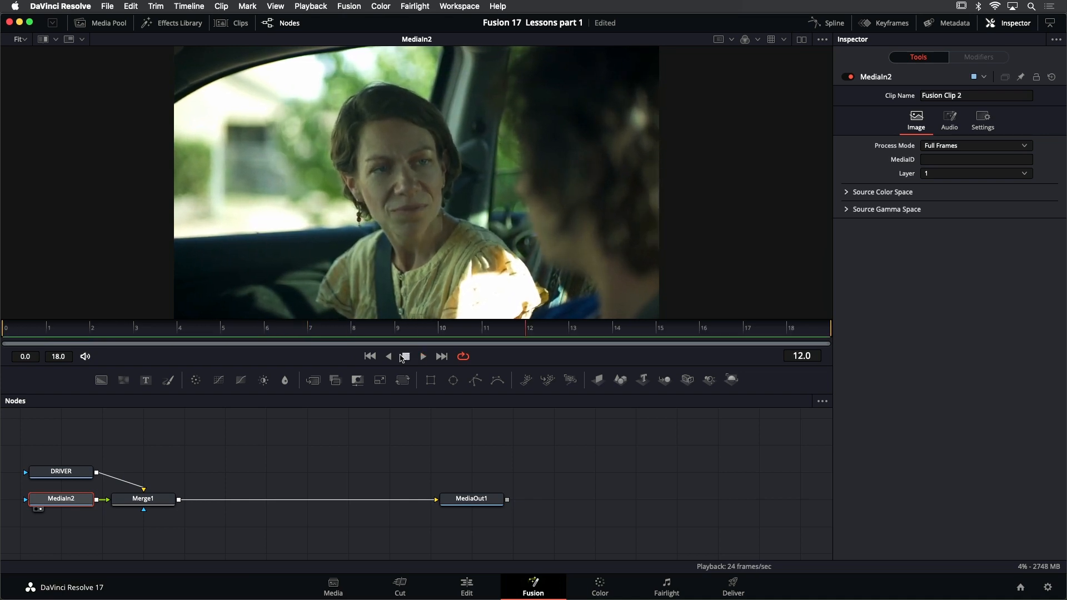
{"action": "left_click", "coordinate": [371, 356]}
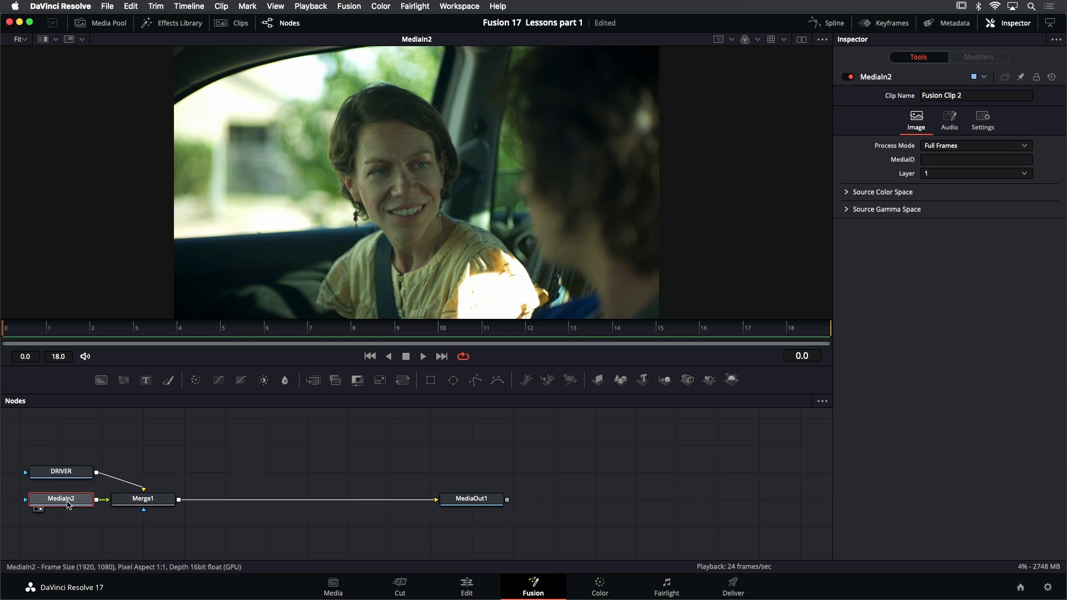
Rename the MediaIn2 node to PASSENGER
{"action": "key", "text": "F2"}
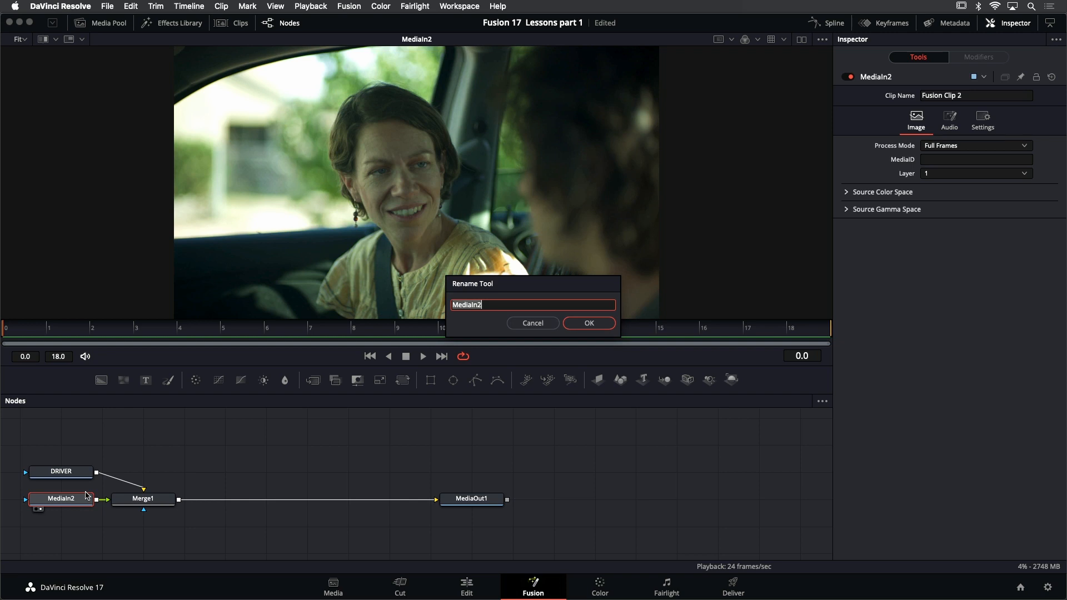
{"action": "type", "text": "PASSENGER"}
{"action": "key", "text": "Return"}
Rearrange the node tree with PASSENGER directly above Merge1 and DRIVER in line to the left of Merge1
{"action": "left_click_drag", "start_coordinate": [181, 444], "coordinate": [365, 449]}
{"action": "left_click", "coordinate": [361, 444]}
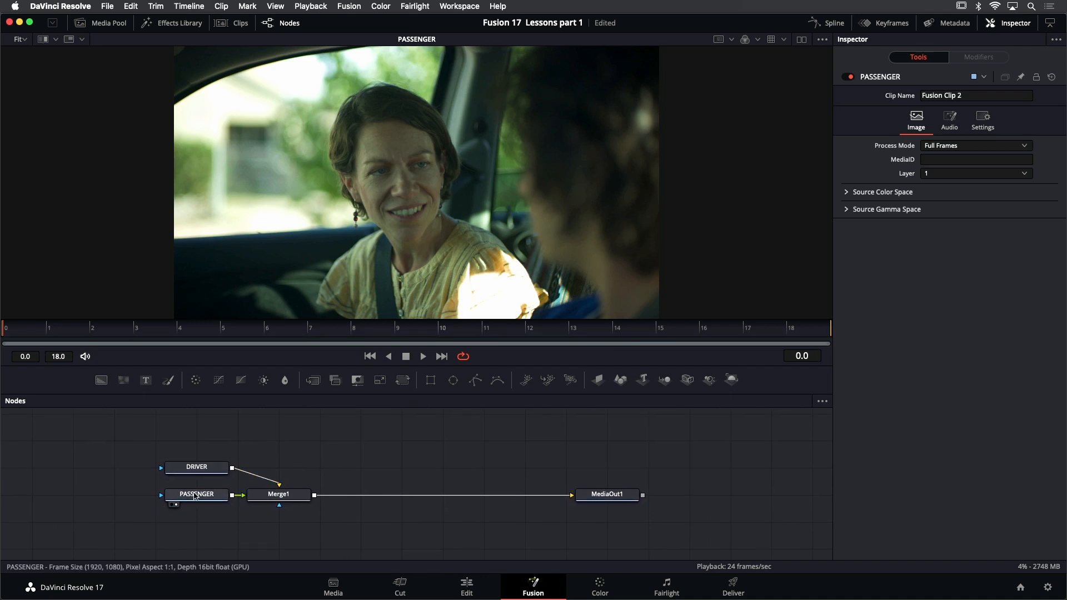
{"action": "left_click_drag", "start_coordinate": [199, 499], "coordinate": [281, 423]}
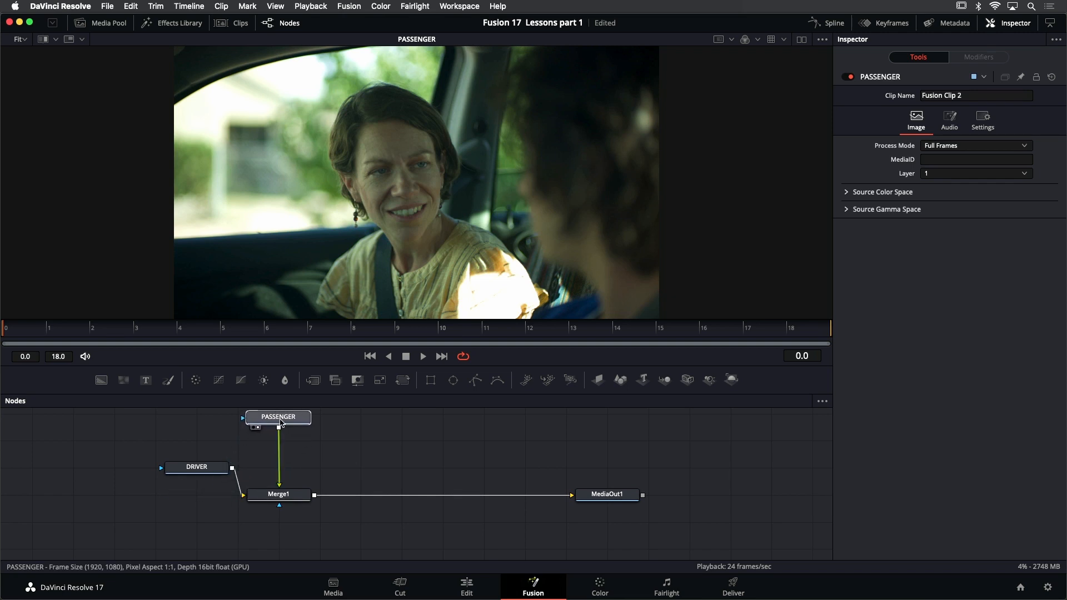
{"action": "mouse_move", "coordinate": [281, 422]}
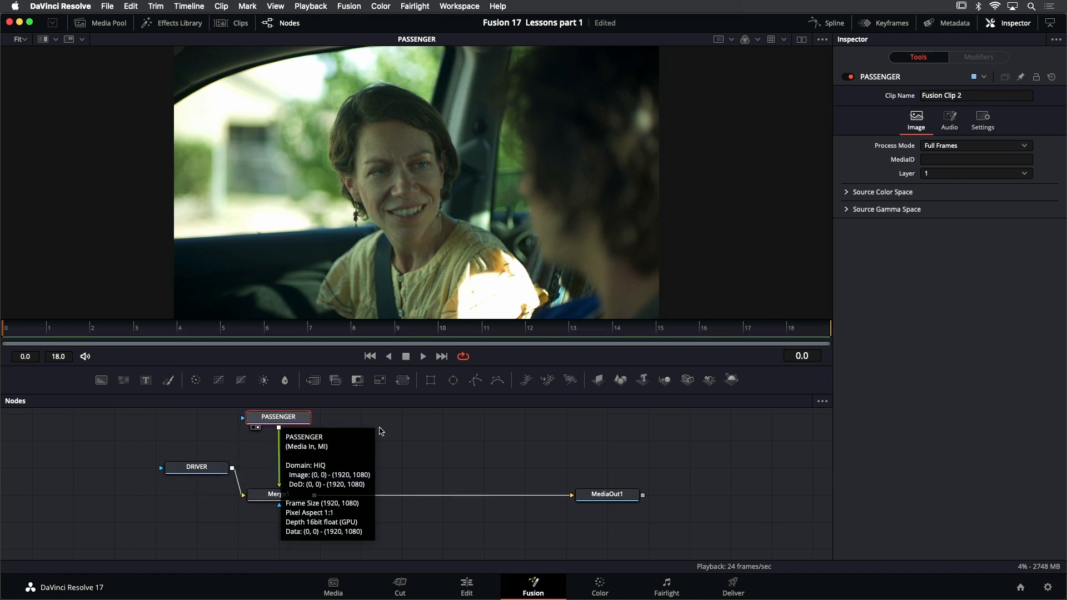
{"action": "left_click_drag", "start_coordinate": [384, 423], "coordinate": [386, 430]}
{"action": "left_click_drag", "start_coordinate": [207, 473], "coordinate": [166, 501]}
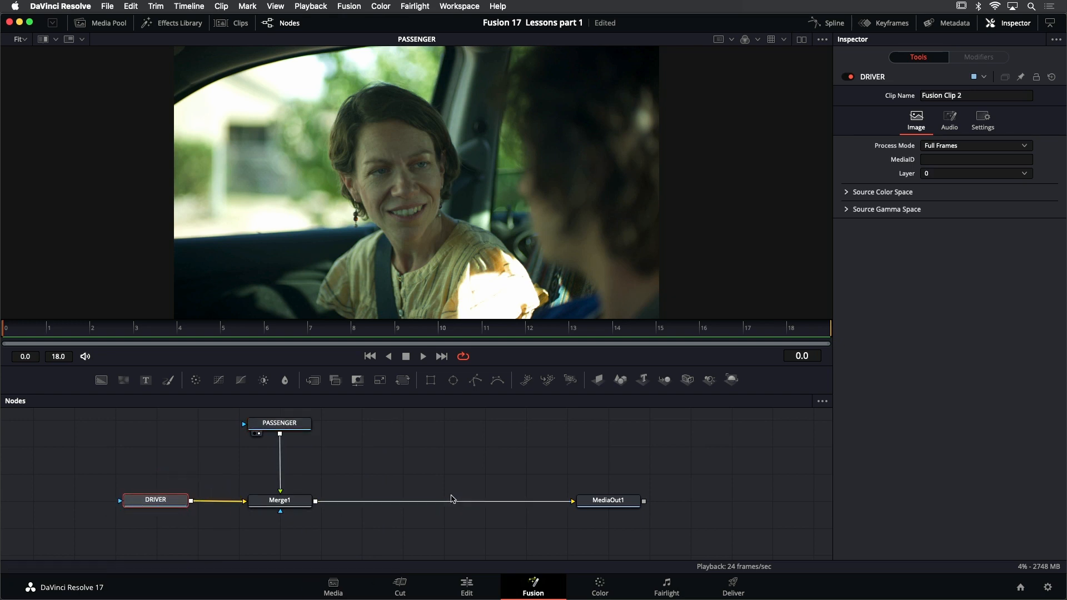
{"action": "left_click_drag", "start_coordinate": [426, 476], "coordinate": [427, 477]}
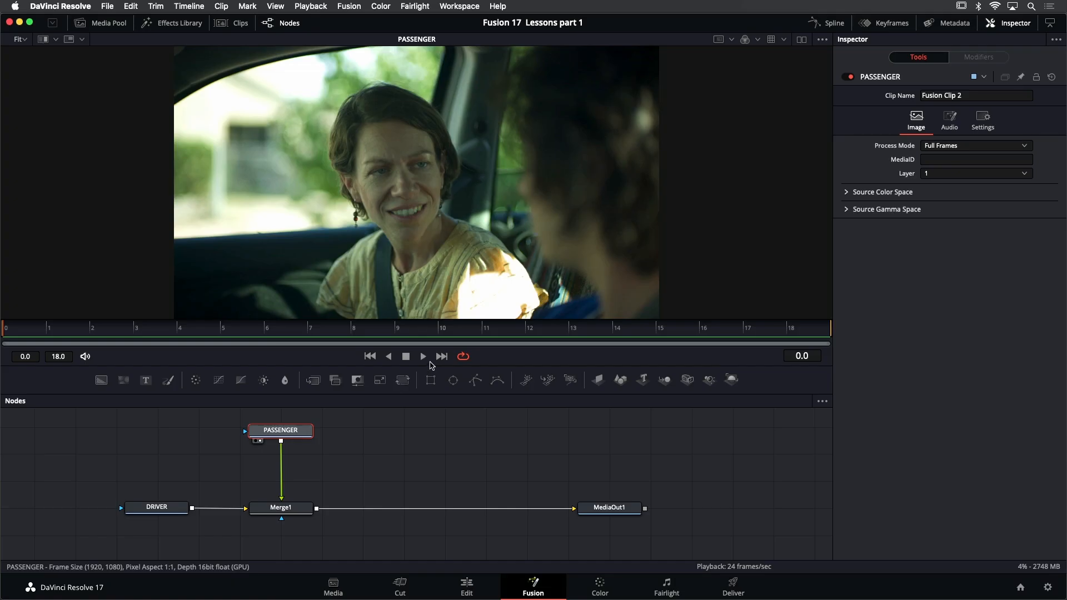
Play the passenger take, move the PASSENGER node higher above Merge1 to make room, and return to the first frame
{"action": "left_click", "coordinate": [423, 356]}
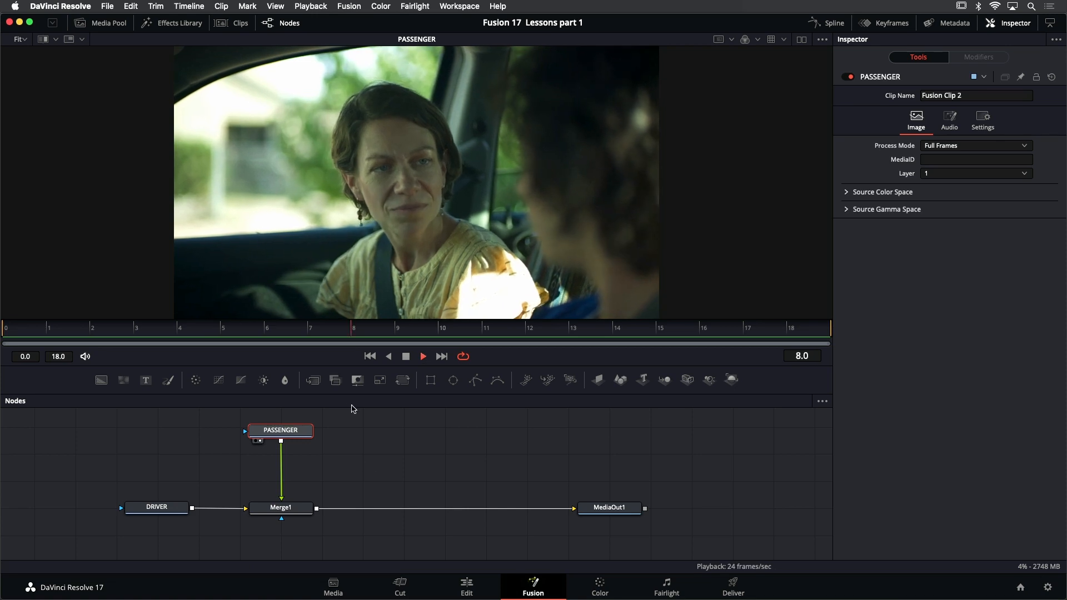
{"action": "left_click_drag", "start_coordinate": [345, 437], "coordinate": [341, 453]}
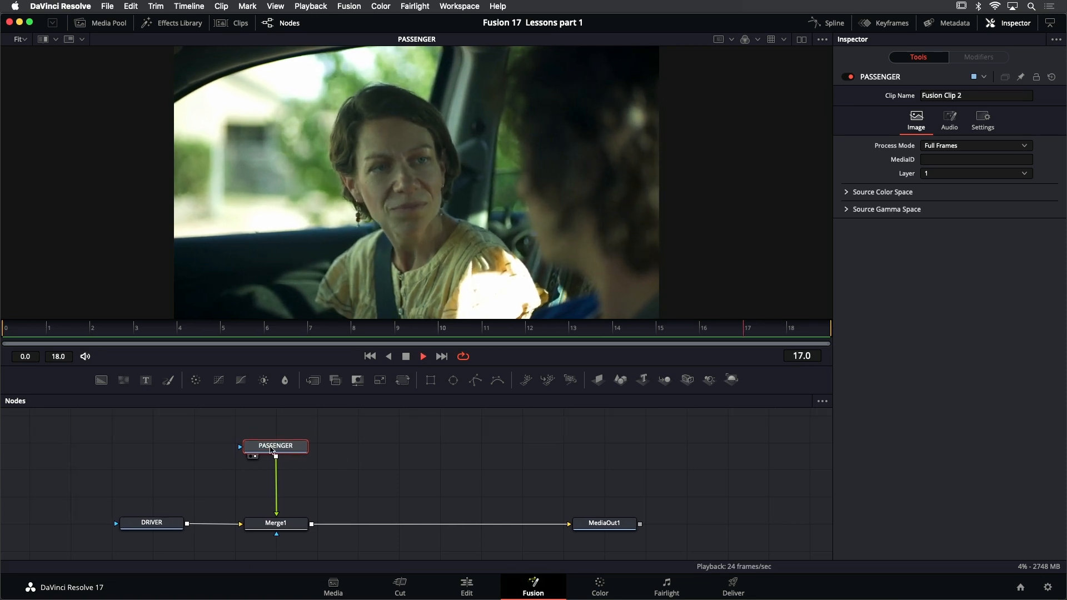
{"action": "left_click_drag", "start_coordinate": [271, 450], "coordinate": [271, 421]}
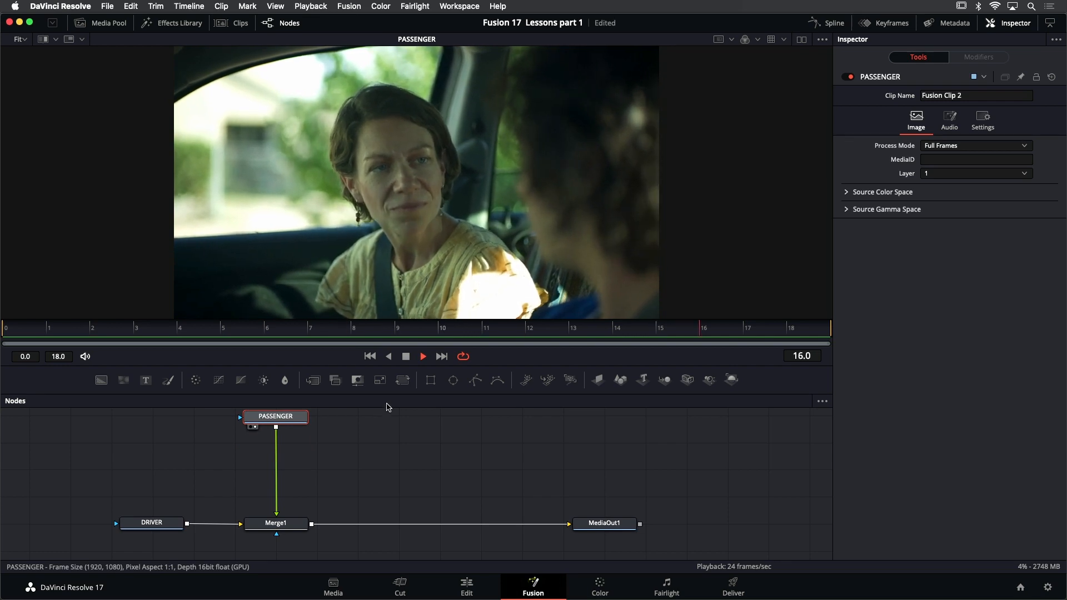
{"action": "left_click", "coordinate": [406, 356]}
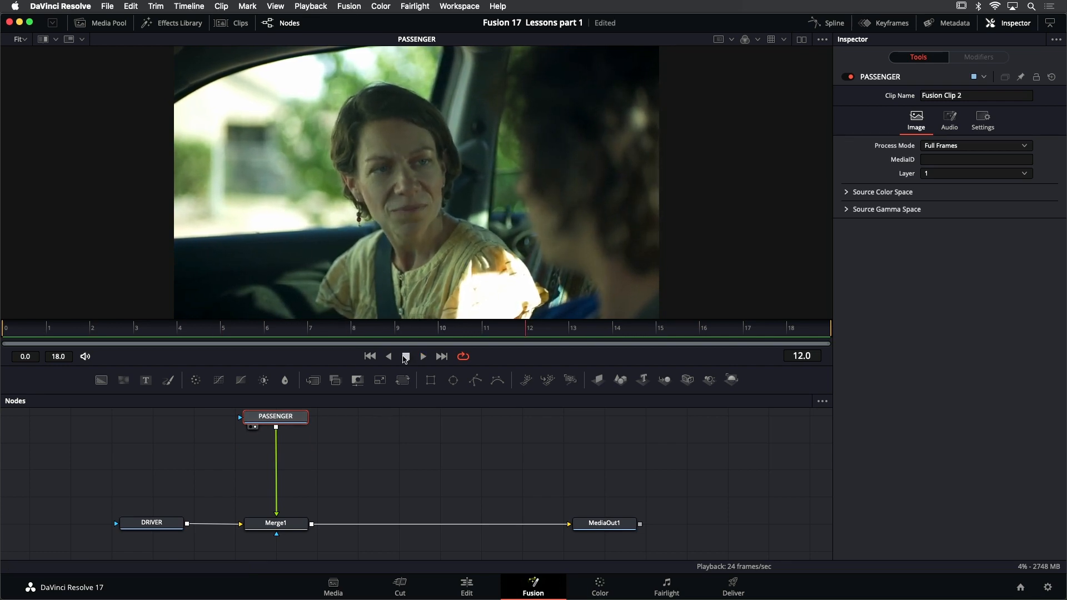
{"action": "left_click", "coordinate": [370, 357]}
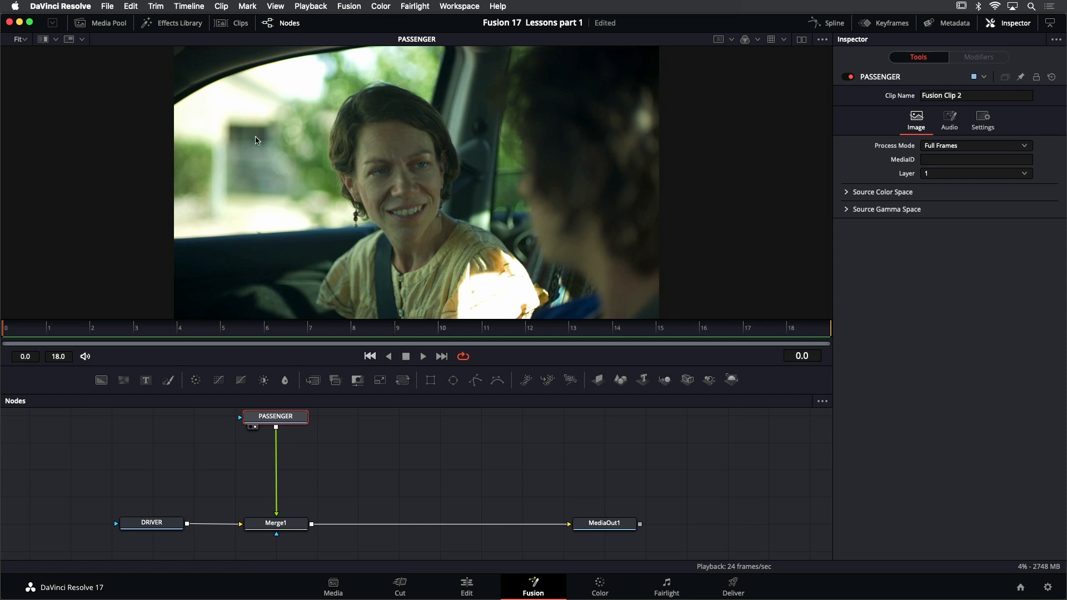
Insert a Tracker node from the Effects Library's Tracking tools between PASSENGER and Merge1, and close the library
{"action": "left_click", "coordinate": [177, 24]}
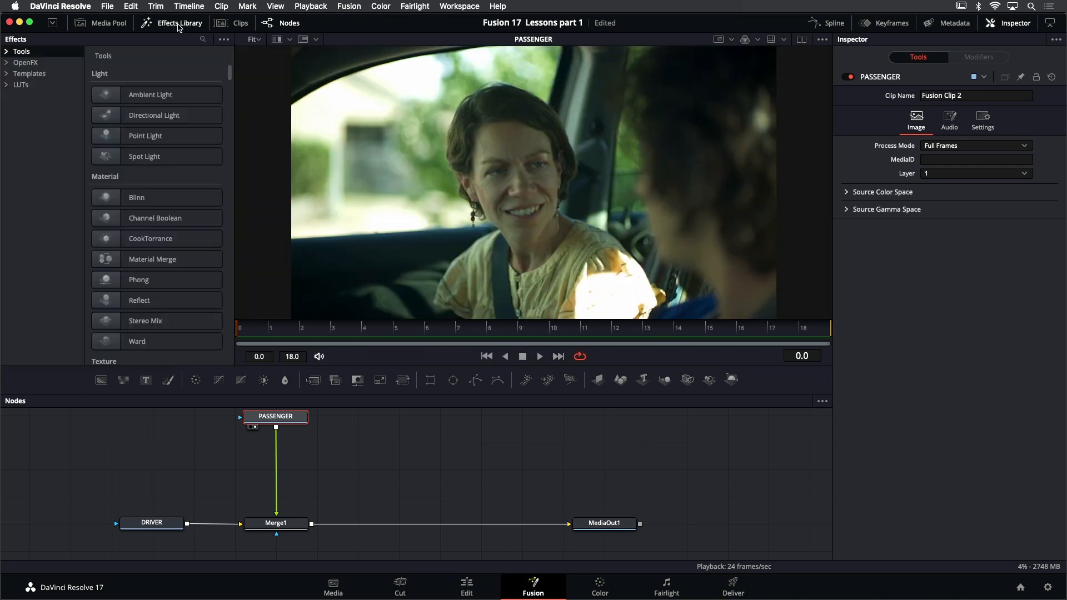
{"action": "left_click", "coordinate": [6, 52]}
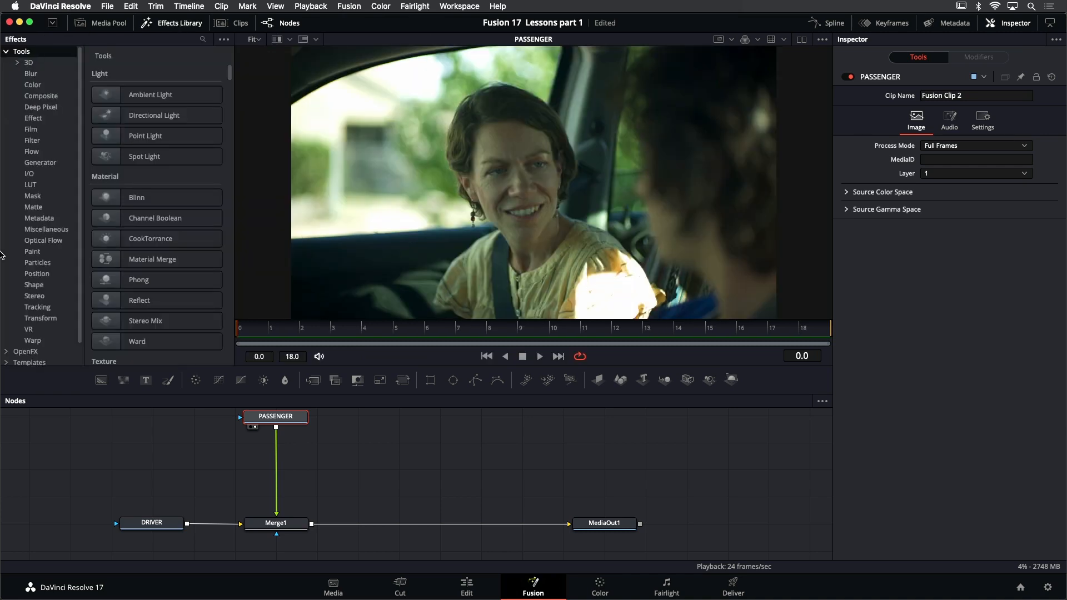
{"action": "left_click", "coordinate": [41, 319]}
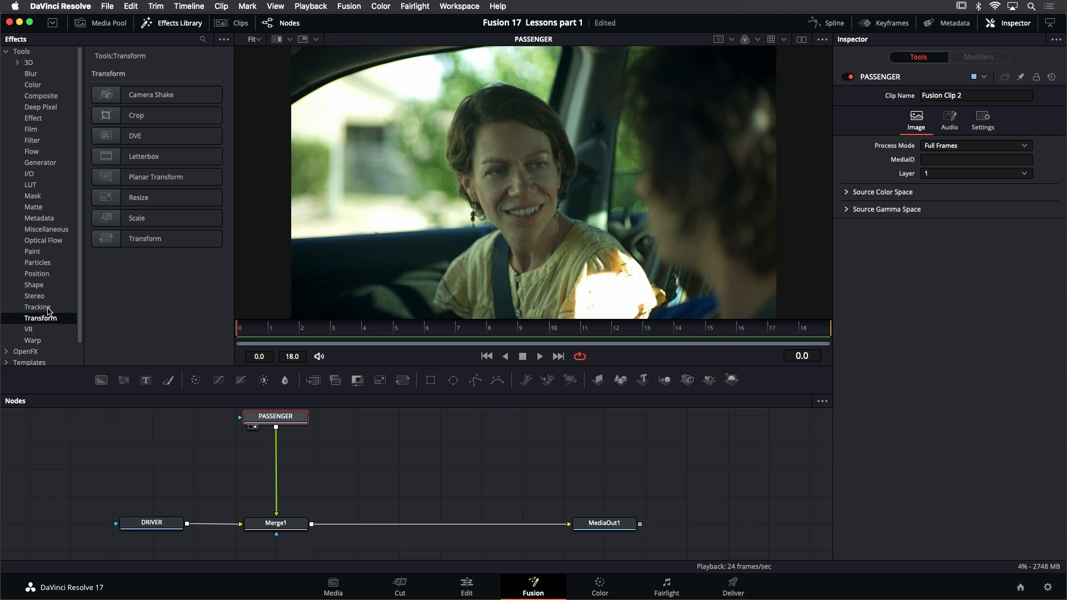
{"action": "left_click", "coordinate": [37, 307]}
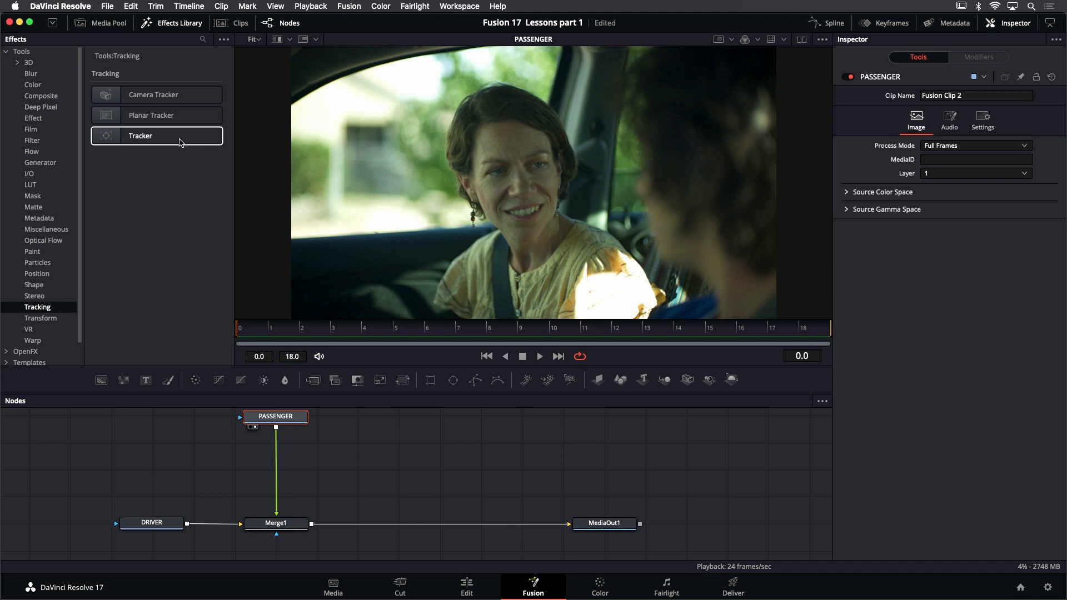
{"action": "left_click_drag", "start_coordinate": [178, 142], "coordinate": [276, 449]}
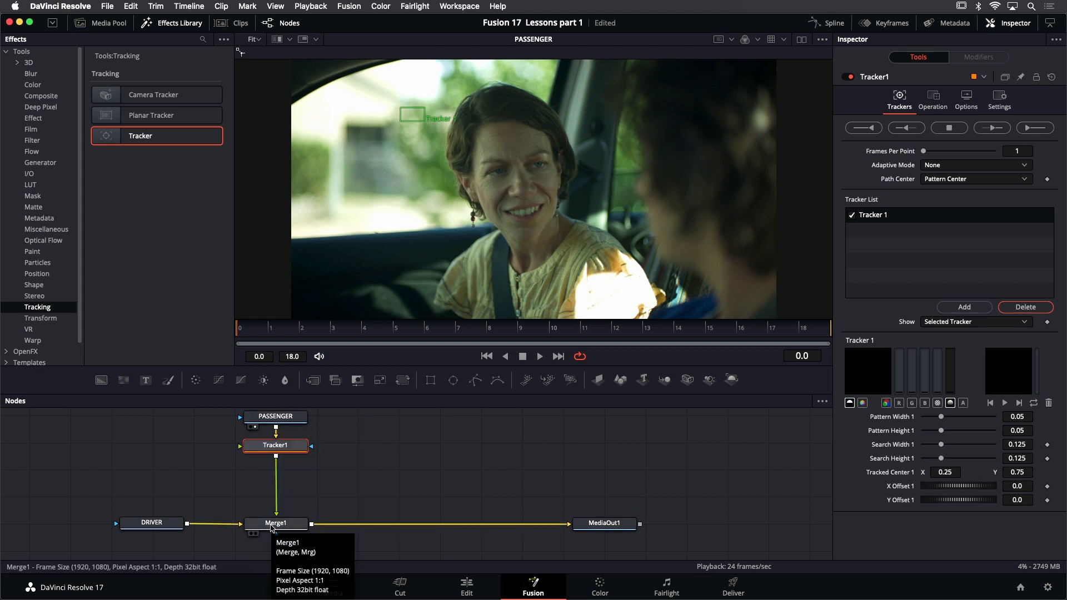
{"action": "left_click", "coordinate": [180, 23]}
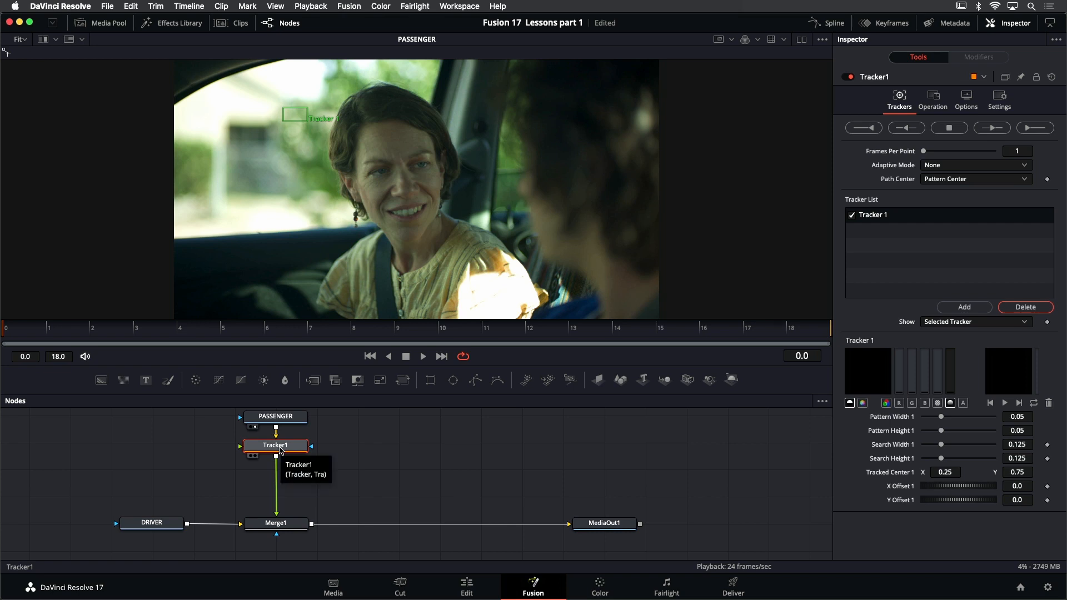
Show Tracker1 in the viewer and resize its pattern box to about 0.035 by 0.048 and its search box to about 0.109 by 0.131
{"action": "key", "text": "1"}
{"action": "scroll", "coordinate": [336, 143], "scroll_direction": "up", "scroll_amount": 5}
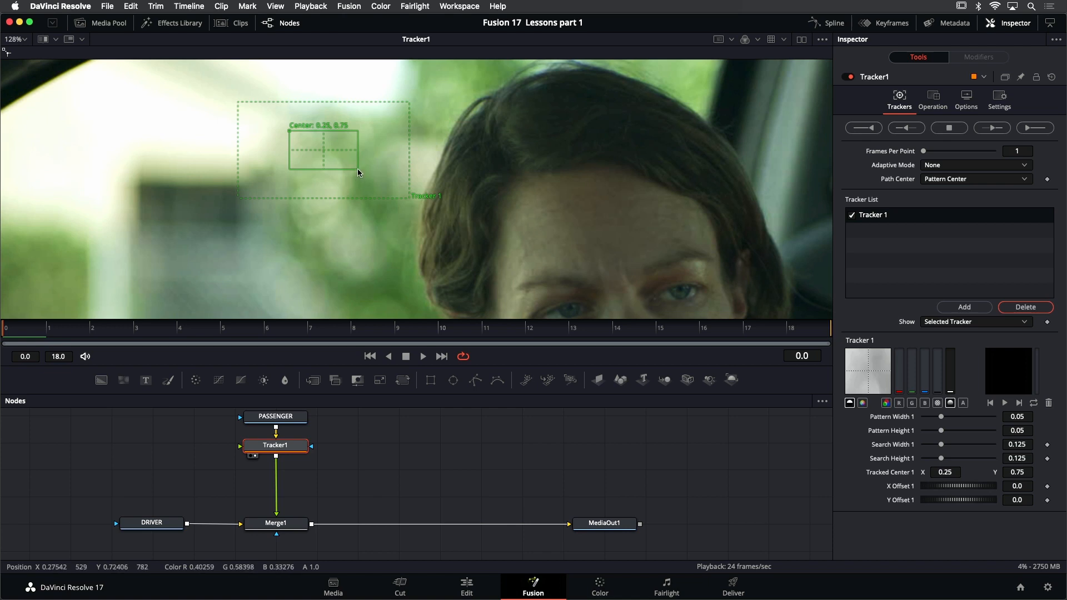
{"action": "left_click_drag", "start_coordinate": [358, 169], "coordinate": [330, 168]}
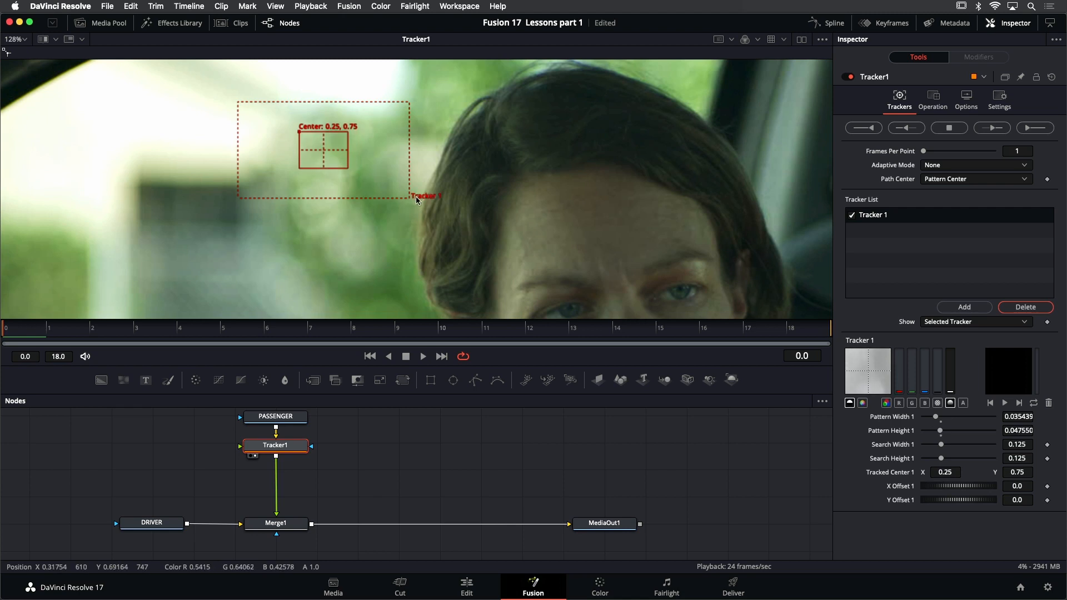
{"action": "left_click_drag", "start_coordinate": [409, 197], "coordinate": [397, 200]}
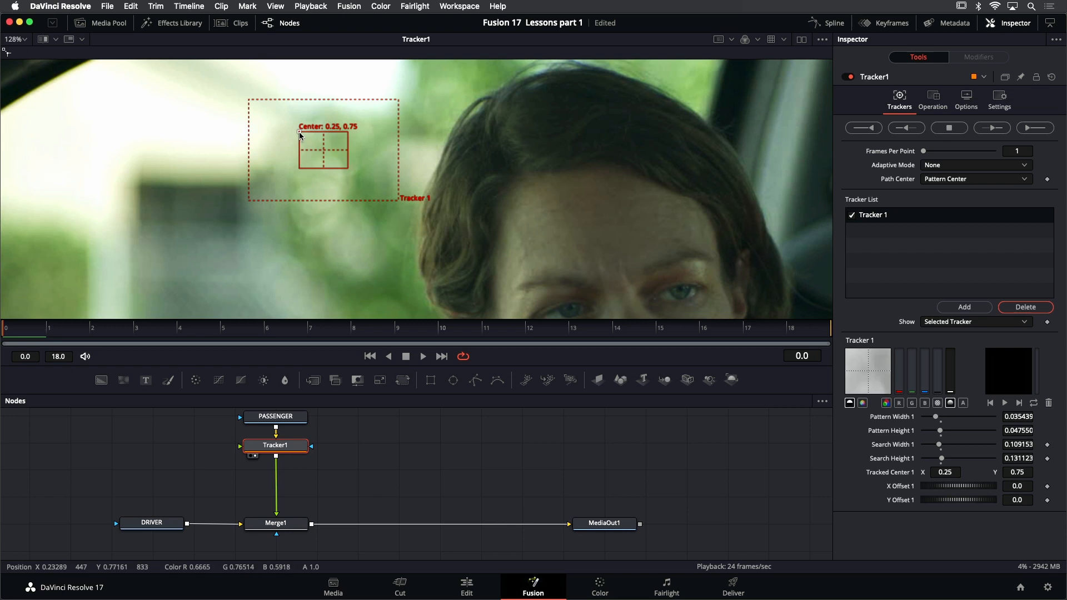
Place the tracker on the car pillar just beside the passenger's head, at about 0.57, 0.72
{"action": "left_click_drag", "start_coordinate": [299, 135], "coordinate": [740, 161]}
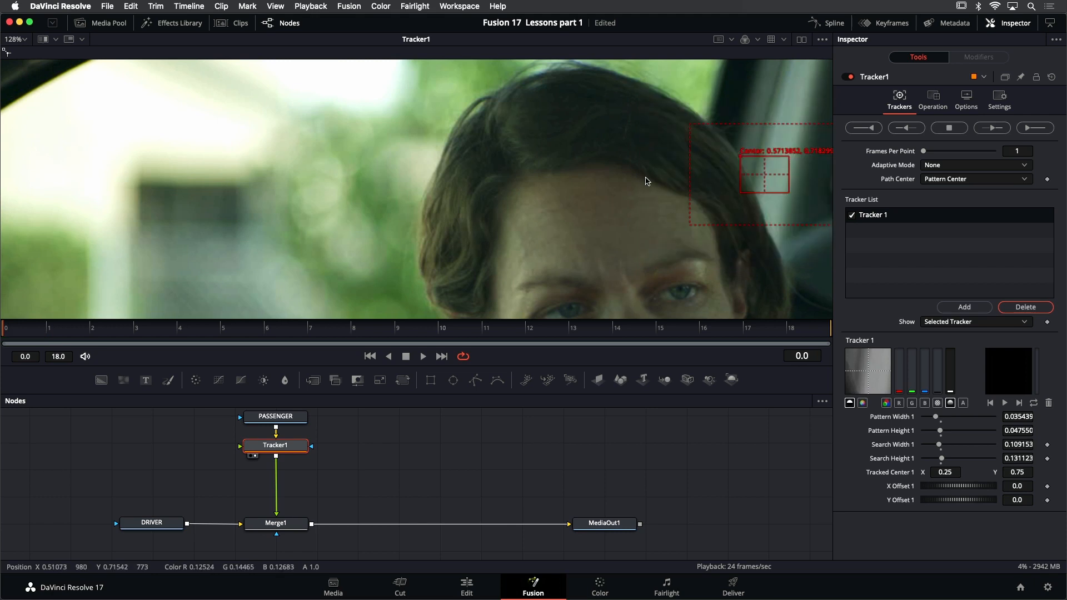
{"action": "scroll", "coordinate": [354, 137], "scroll_direction": "down", "scroll_amount": 4}
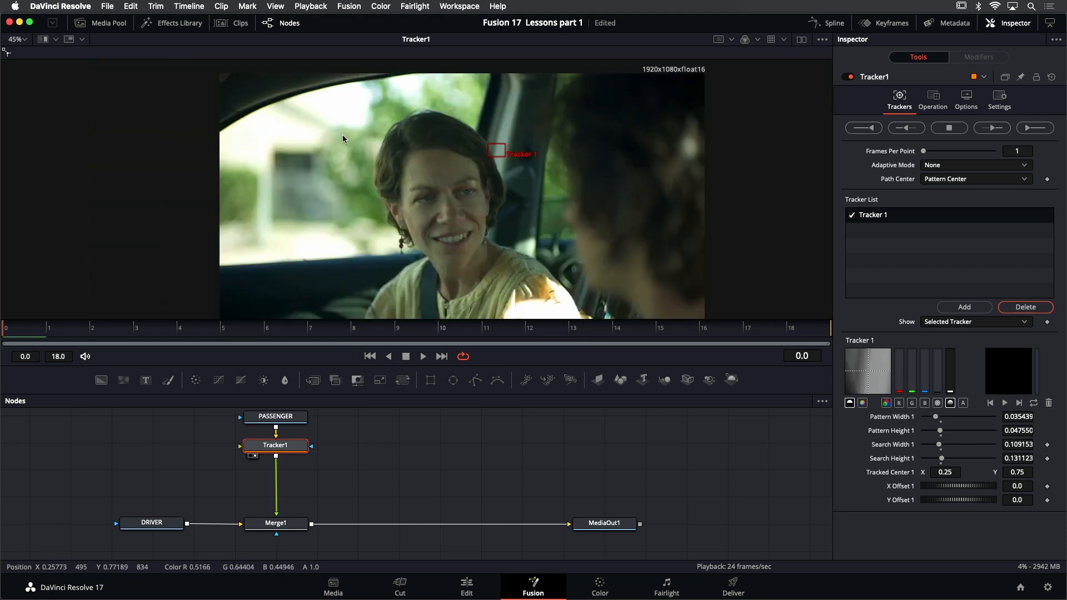
{"action": "scroll", "coordinate": [481, 202], "scroll_direction": "up", "scroll_amount": 2}
{"action": "left_click_drag", "start_coordinate": [480, 188], "coordinate": [461, 200]}
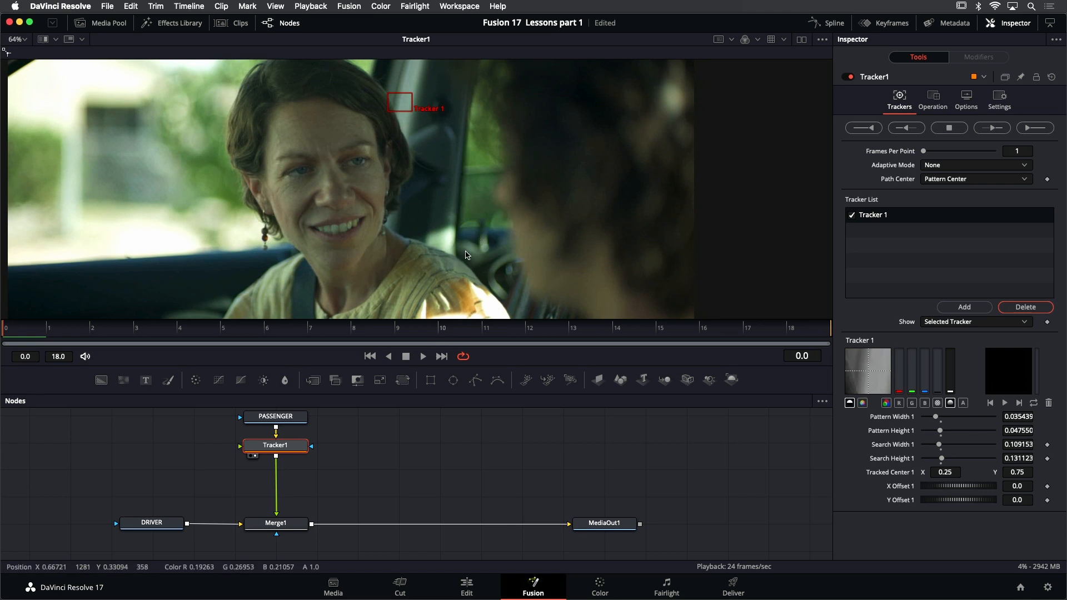
Fit the image in the viewer, play the take to check the tracker position against the passenger's movement, and return to the first frame
{"action": "key", "text": "shift+z"}
{"action": "left_click", "coordinate": [428, 358]}
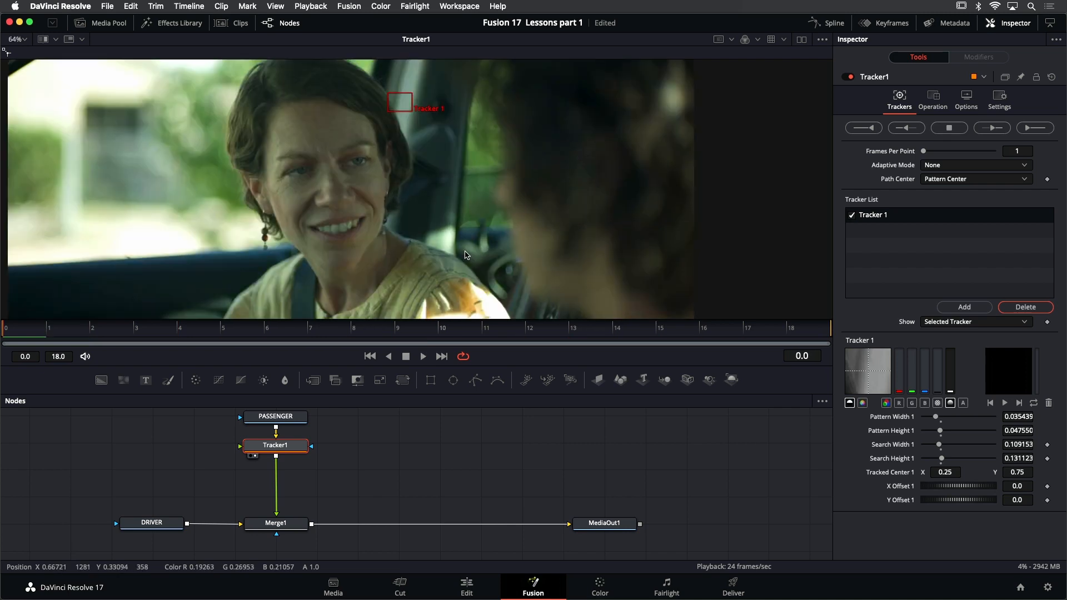
{"action": "key", "text": "shift+z"}
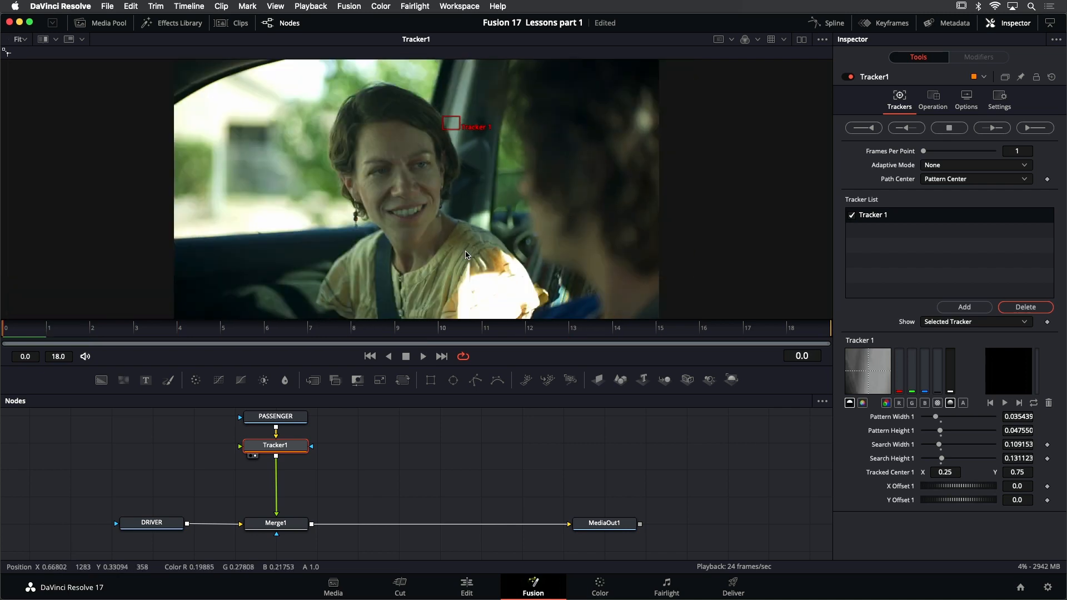
{"action": "left_click", "coordinate": [423, 356]}
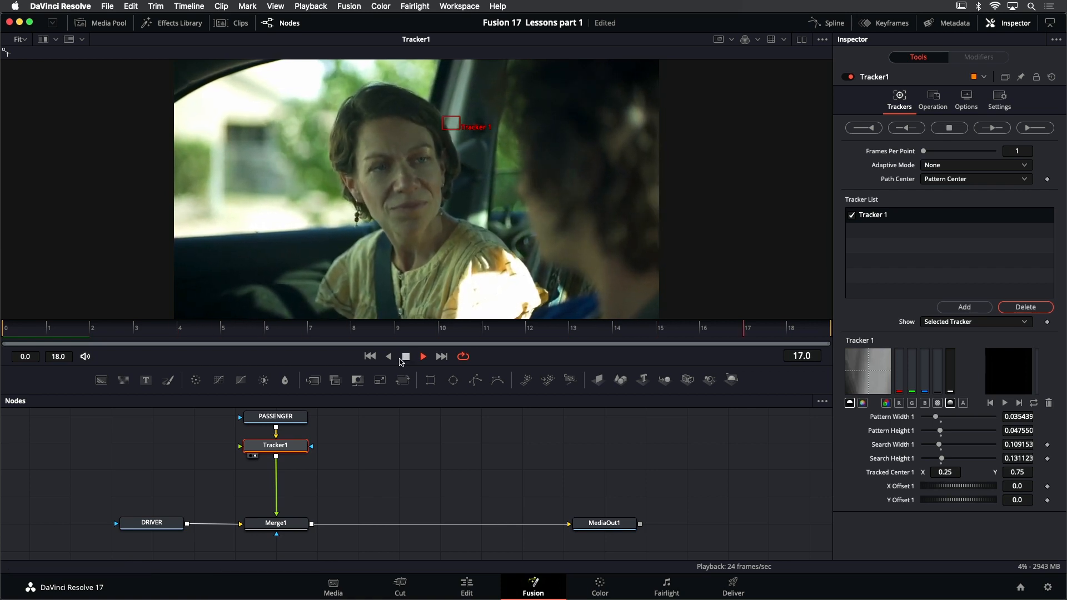
{"action": "key", "text": "space"}
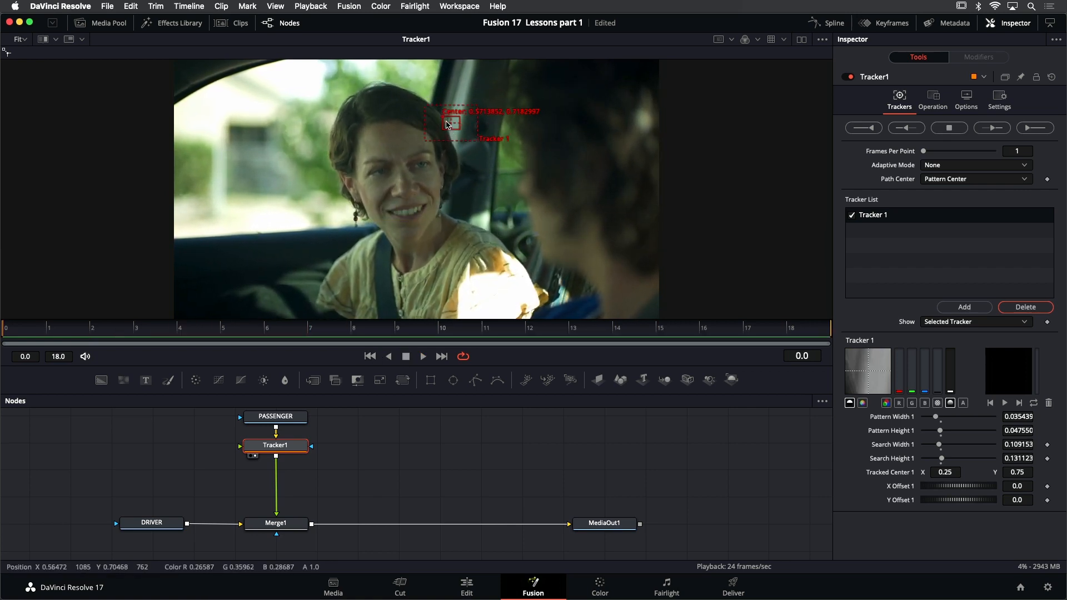
Move the tracker onto the bright detail in the side mirror area between the passenger's shoulder and the driver's head
{"action": "left_click_drag", "start_coordinate": [451, 123], "coordinate": [478, 208]}
{"action": "scroll", "coordinate": [509, 227], "scroll_direction": "up", "scroll_amount": 5}
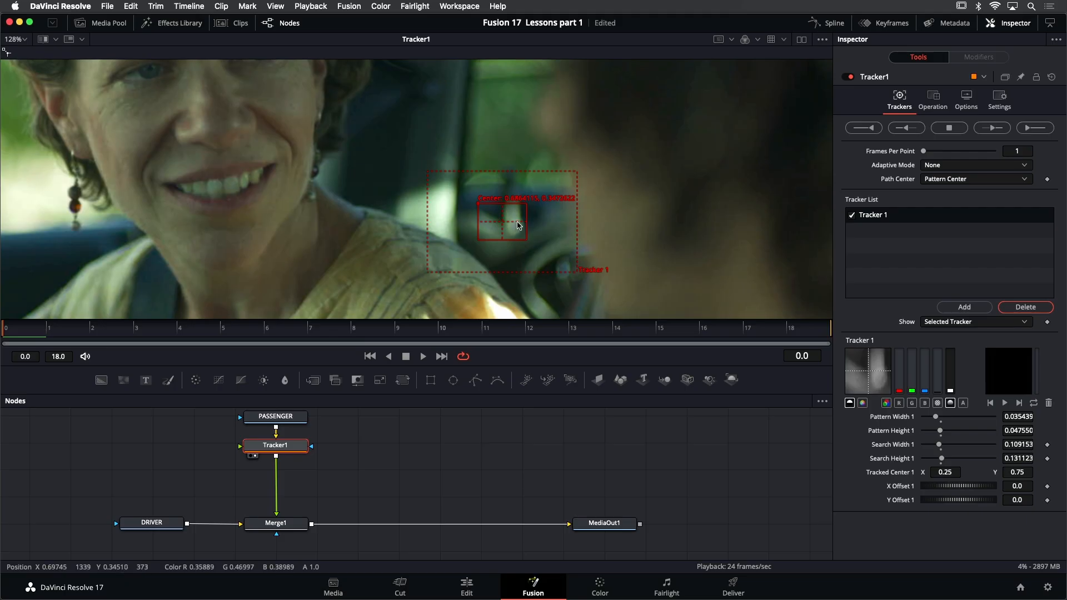
{"action": "scroll", "coordinate": [535, 243], "scroll_direction": "down", "scroll_amount": 2}
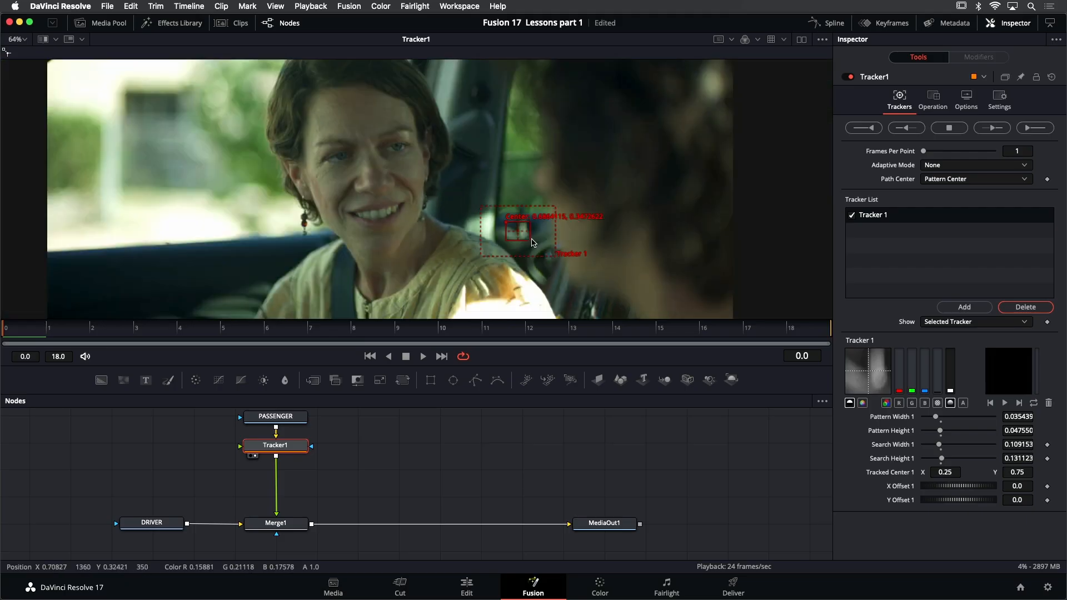
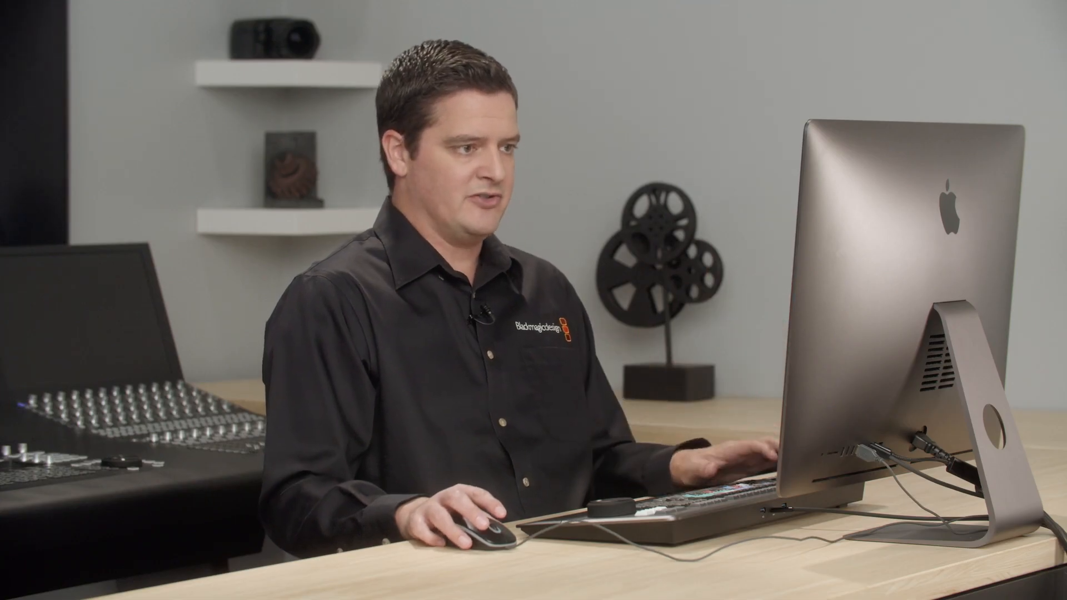
Track all three tracker points forward through the clip, play back the tracks, and stop on the first frame
{"action": "left_click", "coordinate": [1027, 128]}
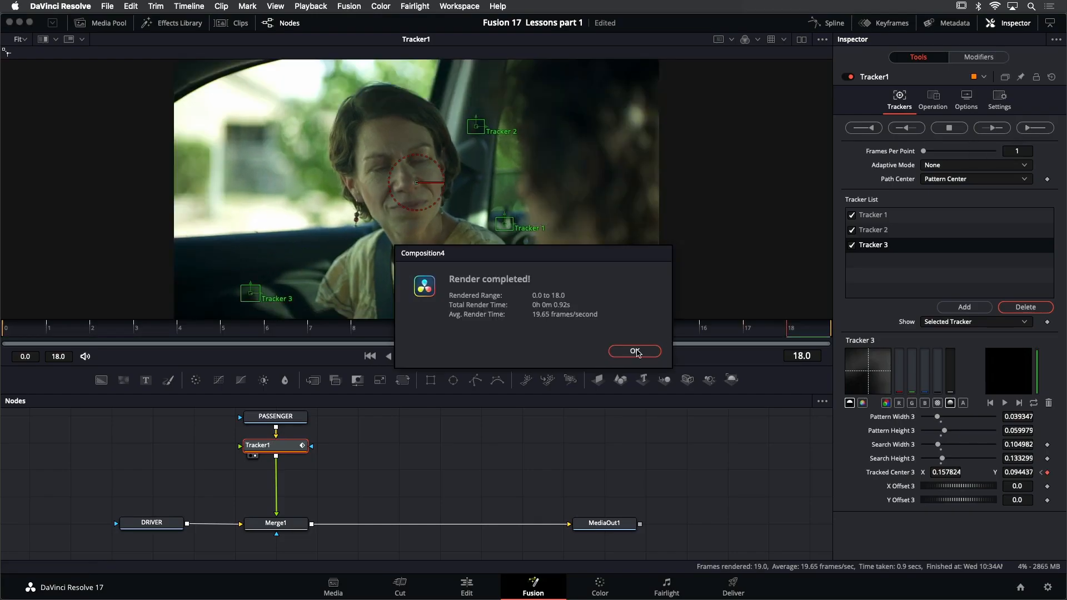
{"action": "left_click", "coordinate": [634, 351]}
{"action": "left_click", "coordinate": [424, 356]}
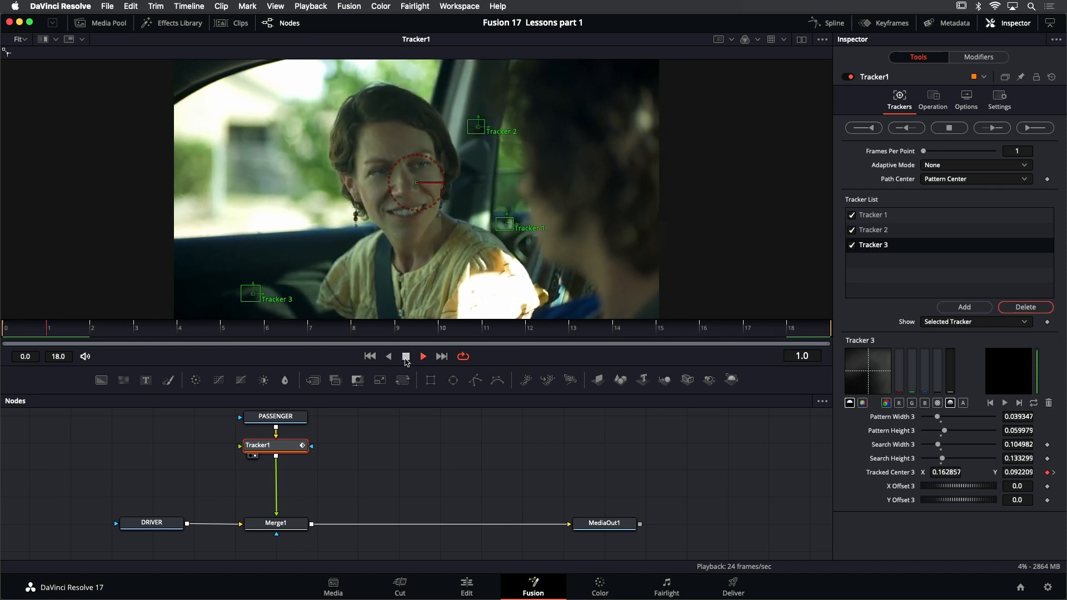
{"action": "left_click", "coordinate": [406, 358]}
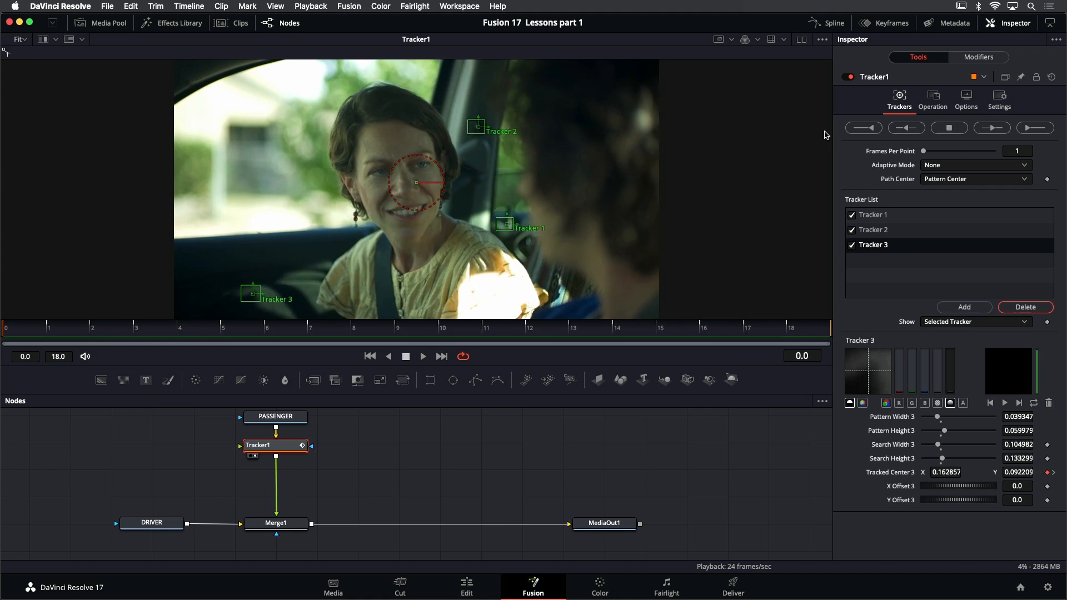
Set Tracker1's operation to Match Move with the Merge option BG only
{"action": "left_click", "coordinate": [935, 97]}
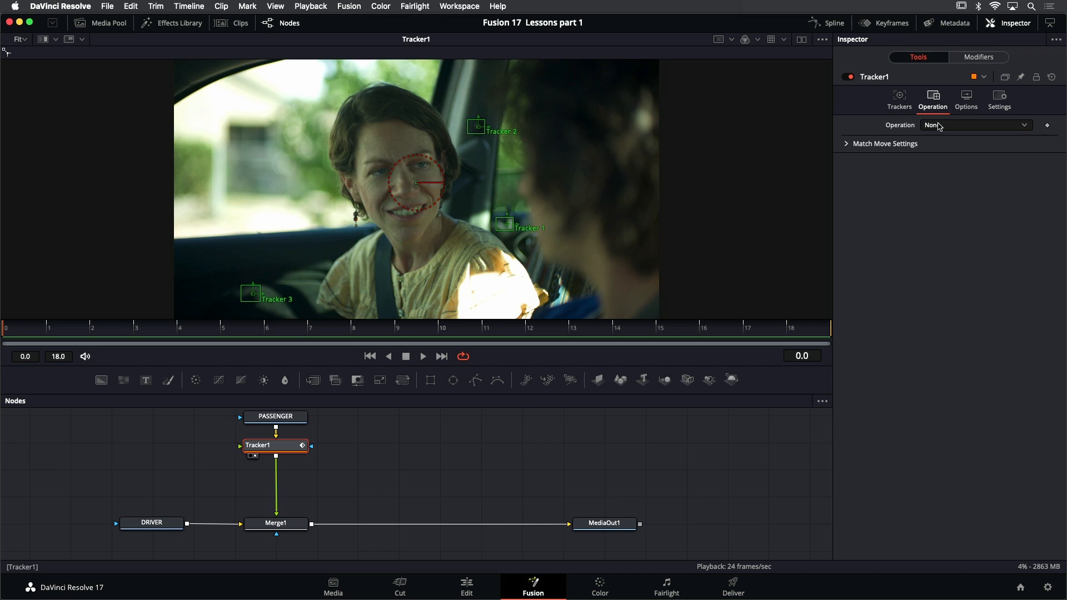
{"action": "left_click", "coordinate": [963, 127]}
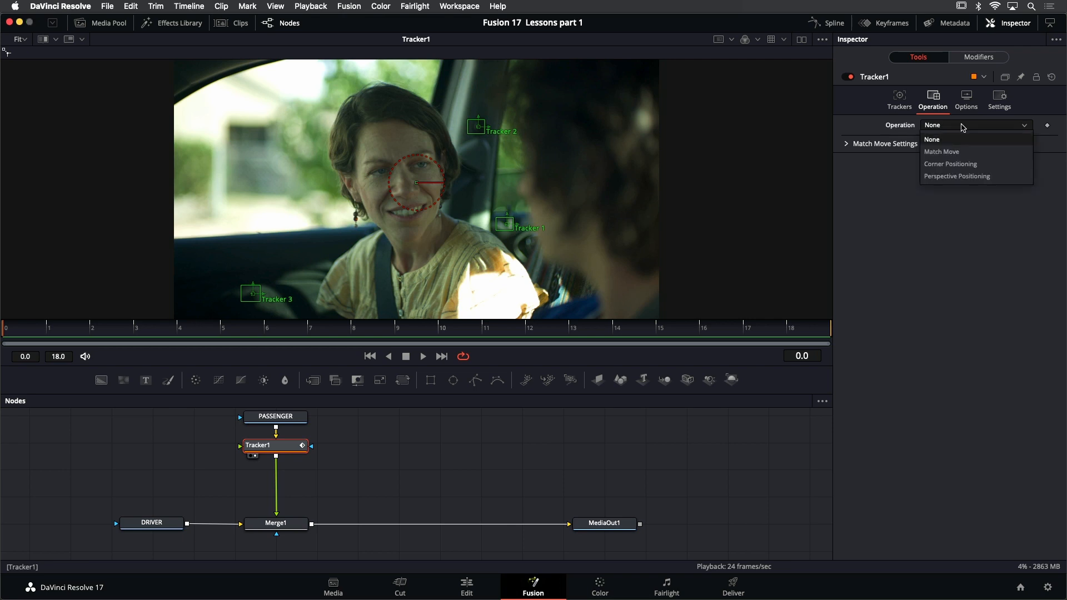
{"action": "left_click", "coordinate": [964, 152]}
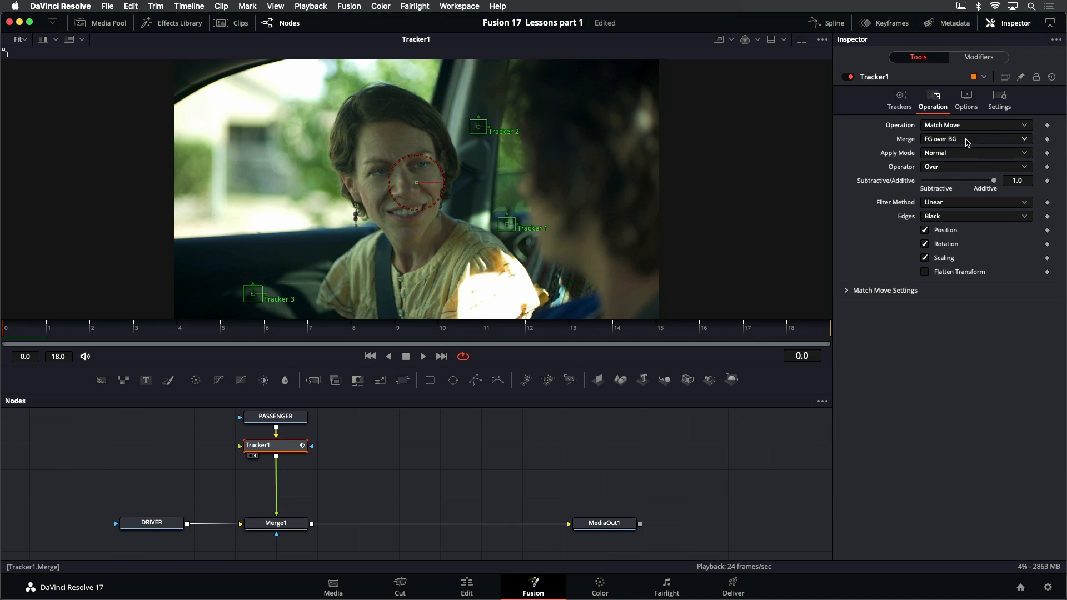
{"action": "left_click", "coordinate": [972, 143]}
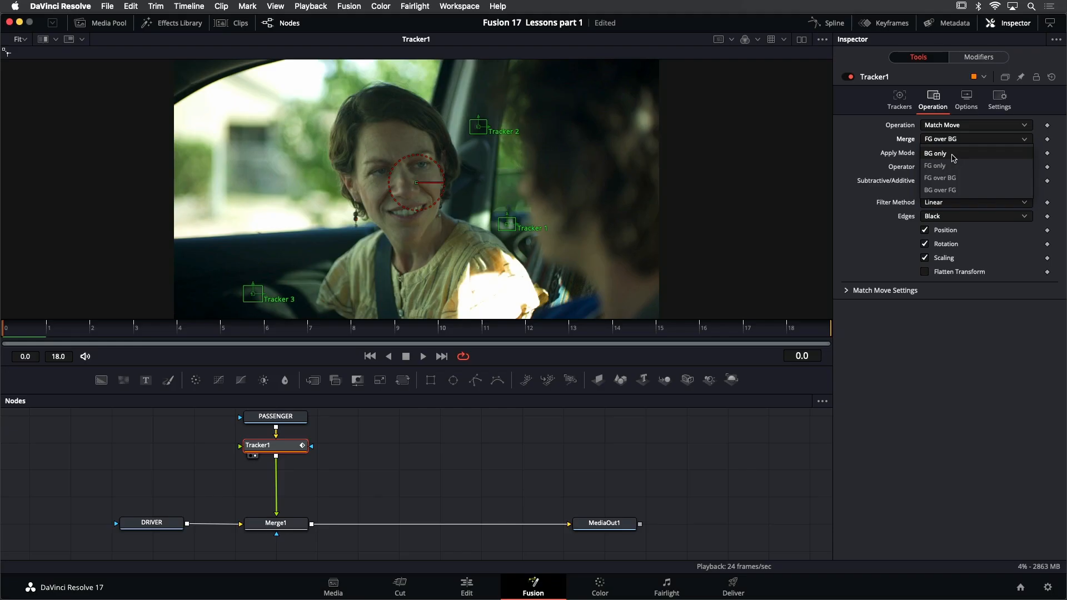
{"action": "left_click", "coordinate": [952, 155]}
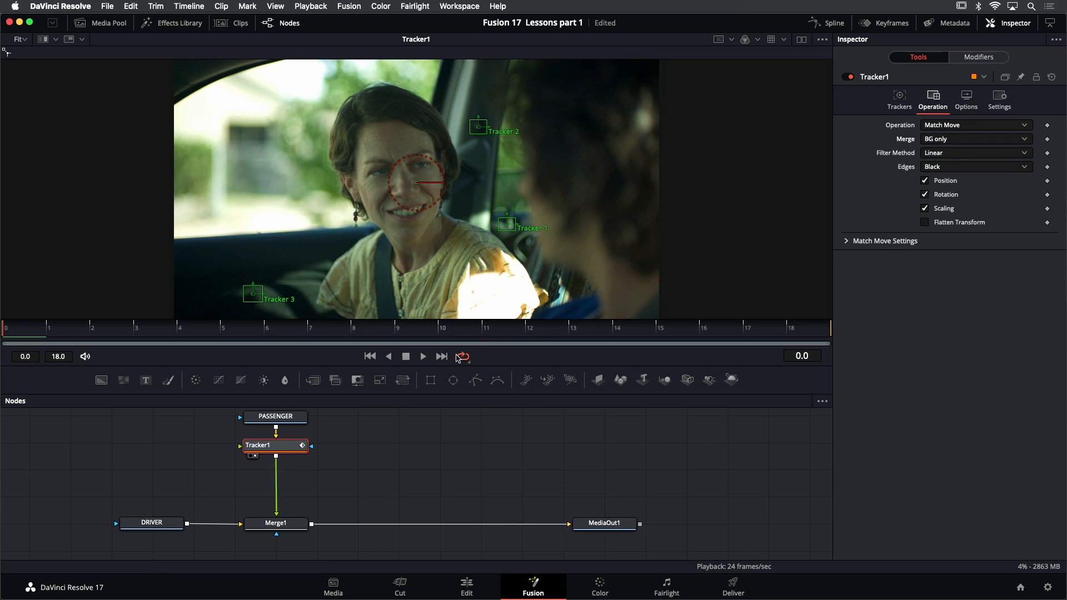
Play the match-moved passenger clip to check the stabilization, and stop playback
{"action": "left_click", "coordinate": [425, 357]}
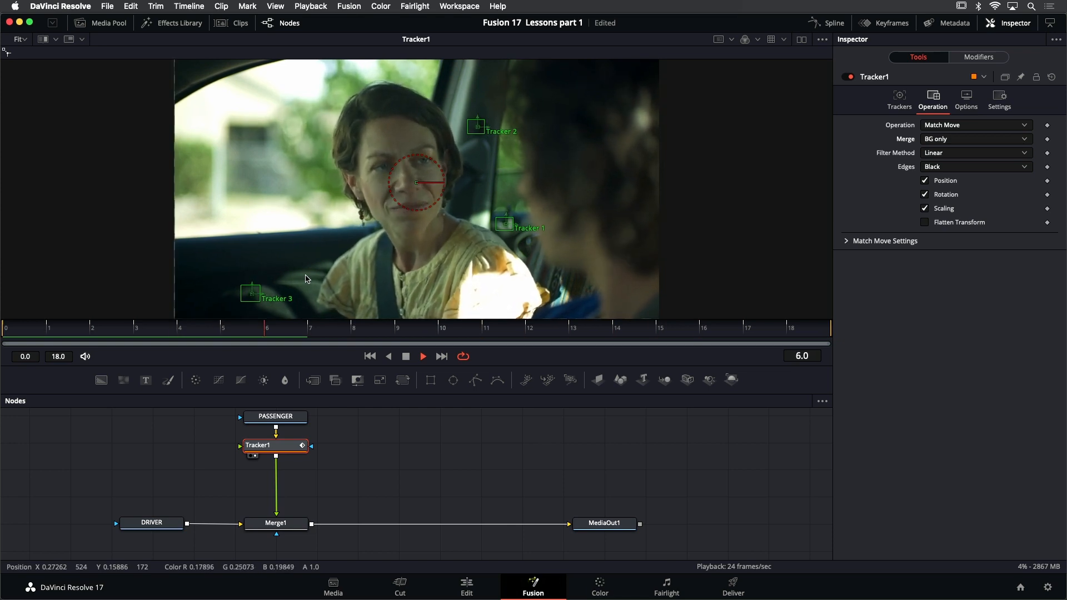
{"action": "left_click", "coordinate": [406, 357]}
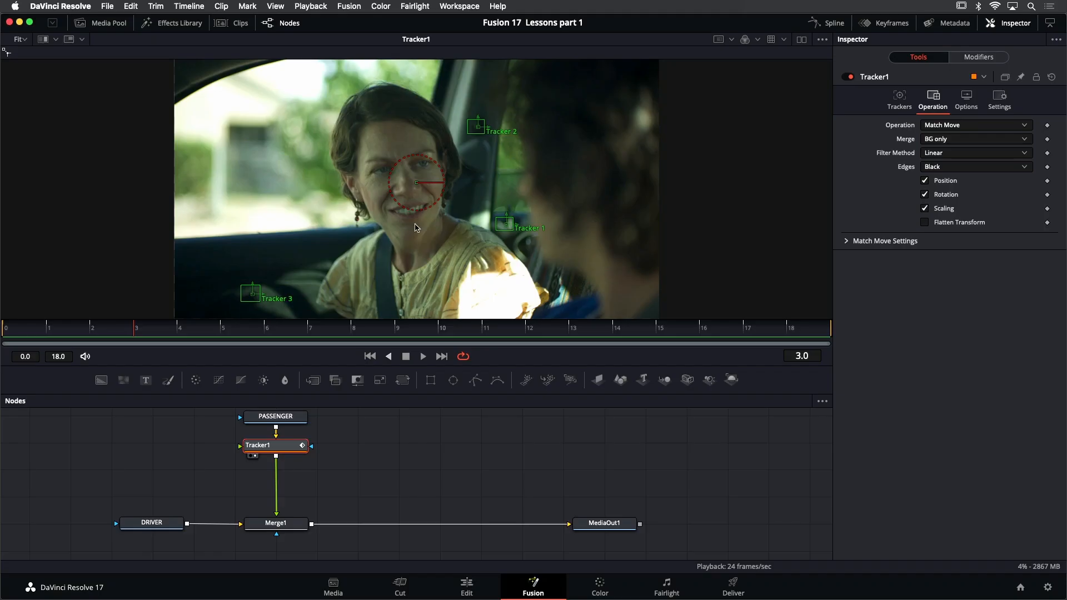
{"action": "scroll", "coordinate": [364, 471], "scroll_direction": "up", "scroll_amount": 1}
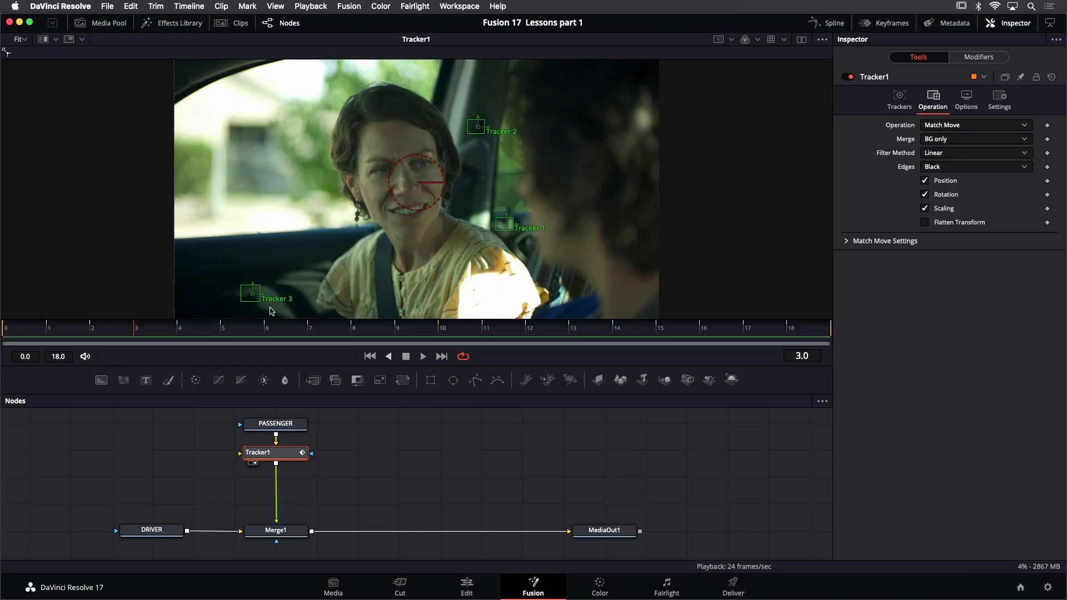
Add a Polygon mask node beside the PASSENGER node in the node graph
{"action": "left_click", "coordinate": [176, 22]}
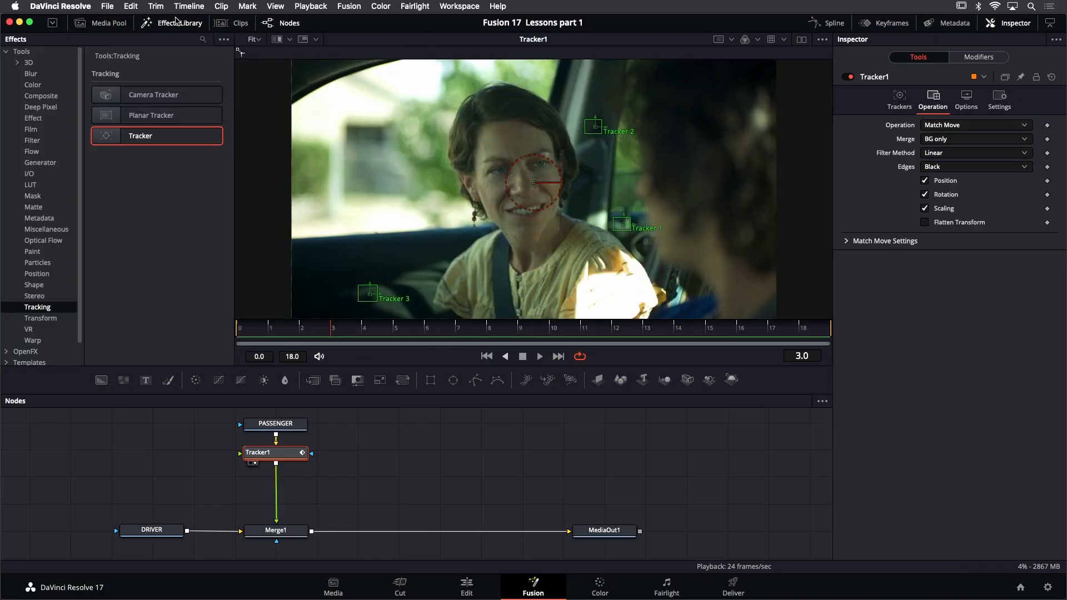
{"action": "left_click", "coordinate": [33, 196]}
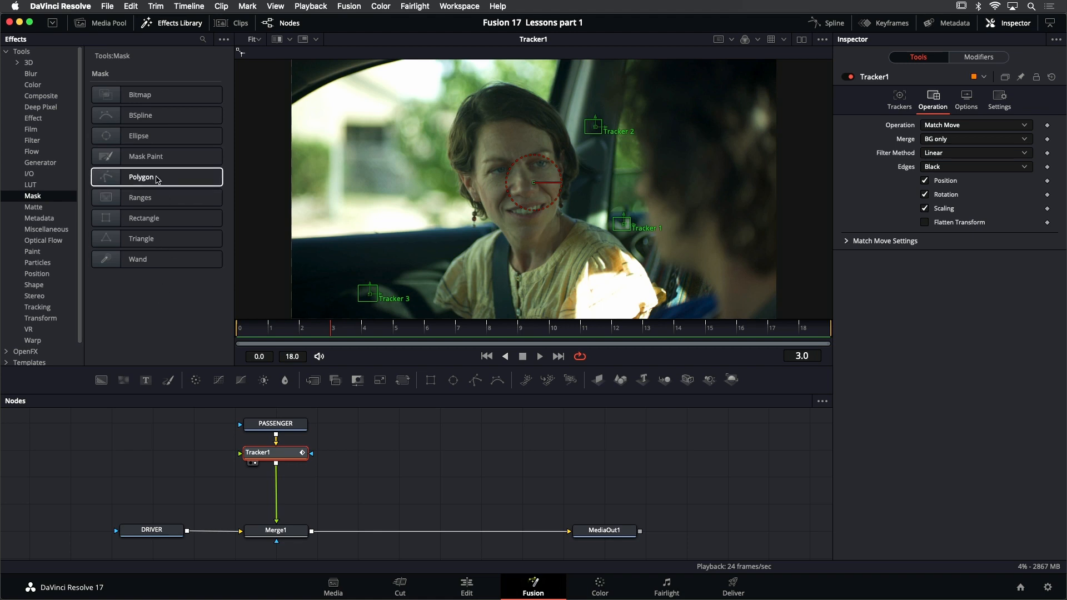
{"action": "left_click_drag", "start_coordinate": [157, 180], "coordinate": [178, 429]}
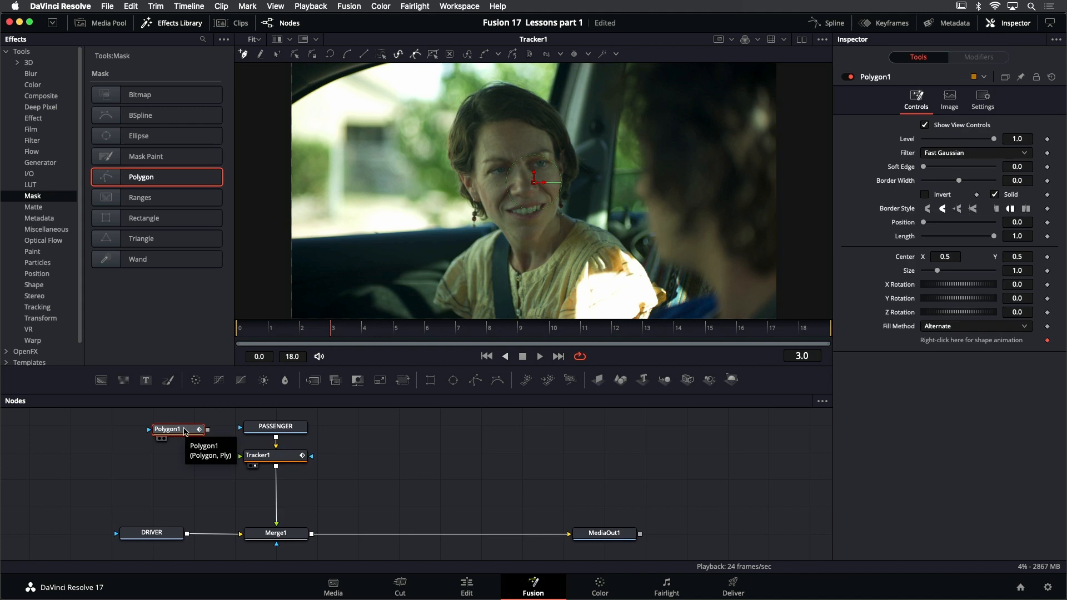
{"action": "left_click", "coordinate": [166, 23]}
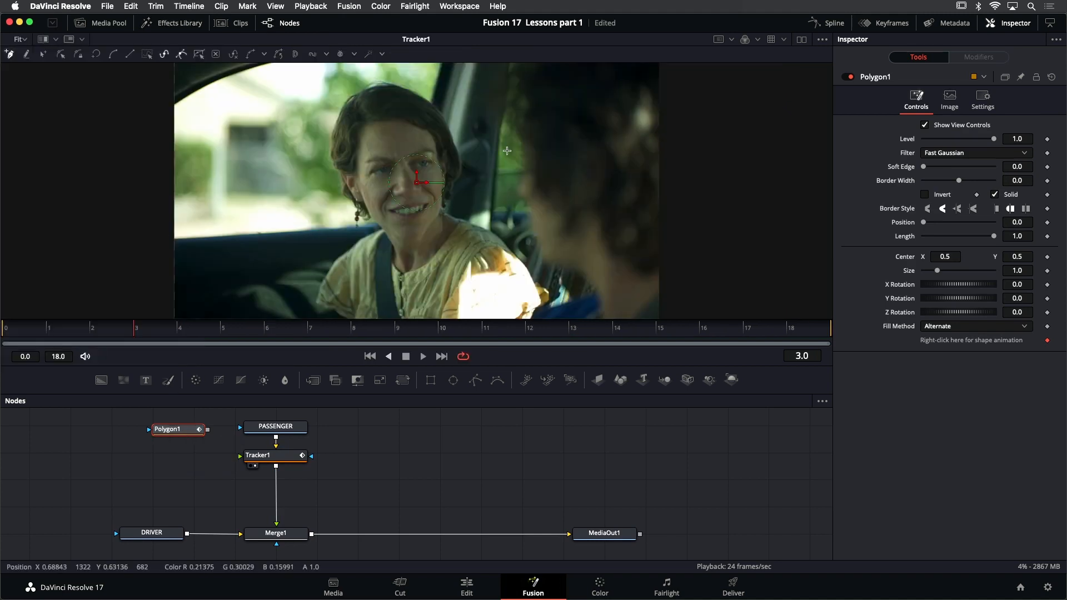
Draw a closed polygon mask around the passenger, following the door pillar and her shoulder and running outside the frame on the other sides
{"action": "scroll", "coordinate": [489, 161], "scroll_direction": "down", "scroll_amount": 1}
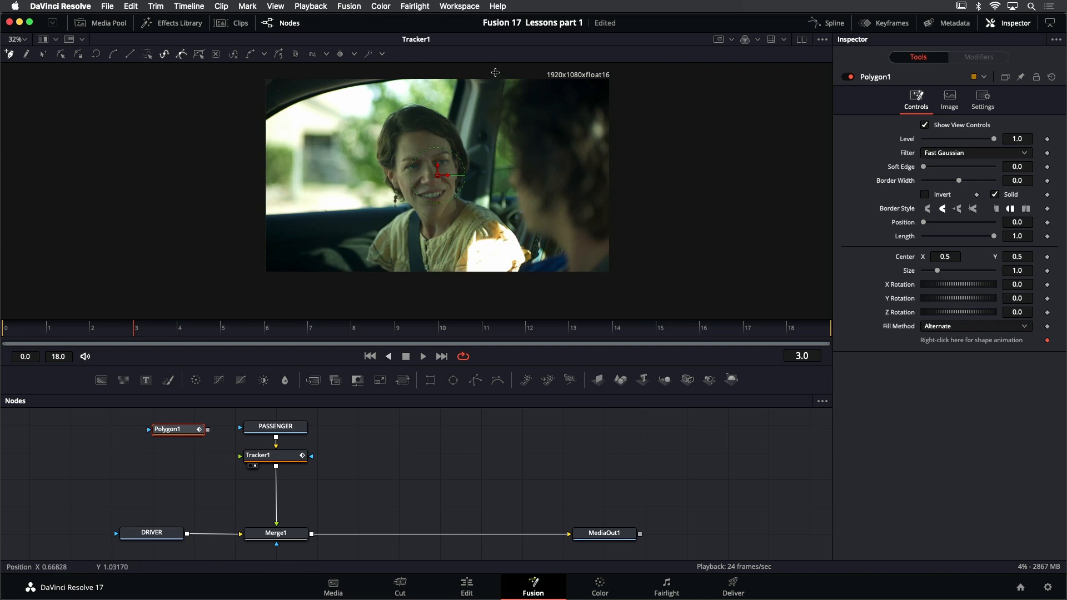
{"action": "left_click_drag", "start_coordinate": [489, 68], "coordinate": [488, 201]}
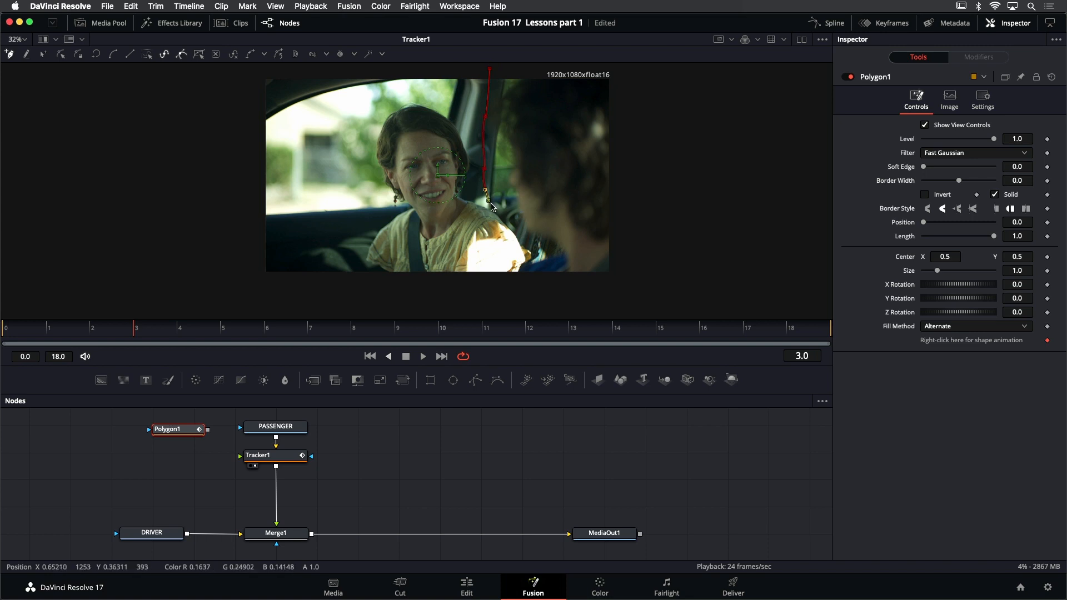
{"action": "left_click", "coordinate": [518, 229]}
{"action": "left_click_drag", "start_coordinate": [528, 249], "coordinate": [515, 282]}
{"action": "left_click", "coordinate": [440, 291]}
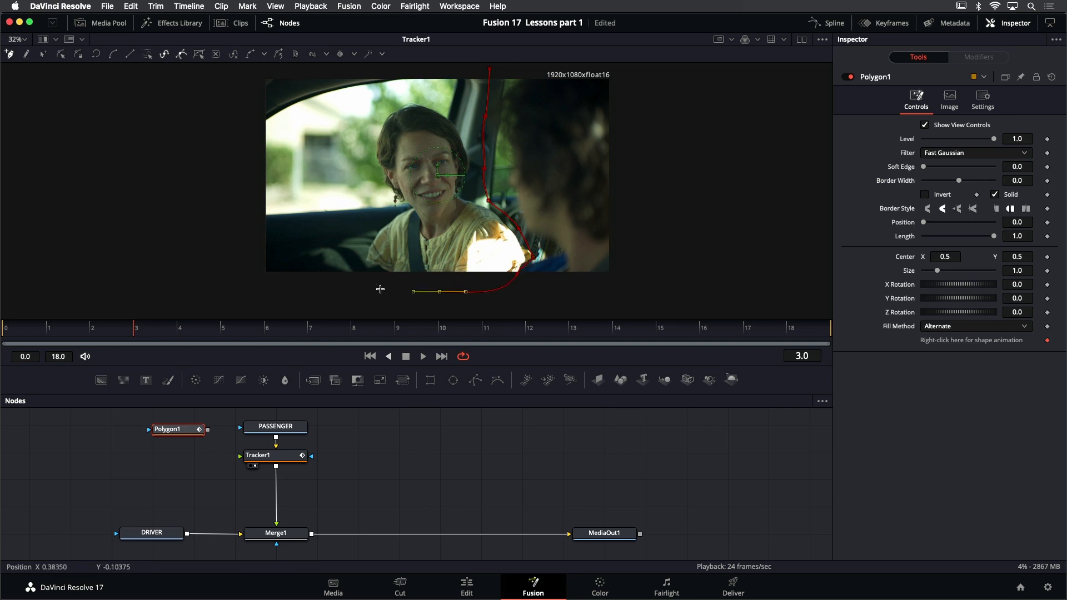
{"action": "left_click_drag", "start_coordinate": [245, 281], "coordinate": [232, 275]}
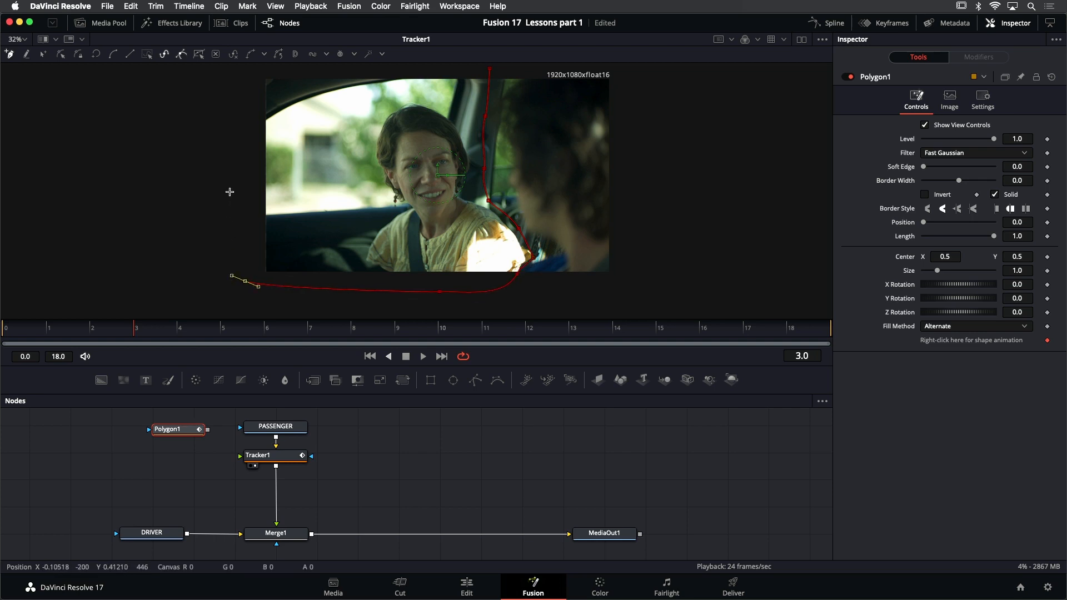
{"action": "scroll", "coordinate": [229, 190], "scroll_direction": "up", "scroll_amount": 1}
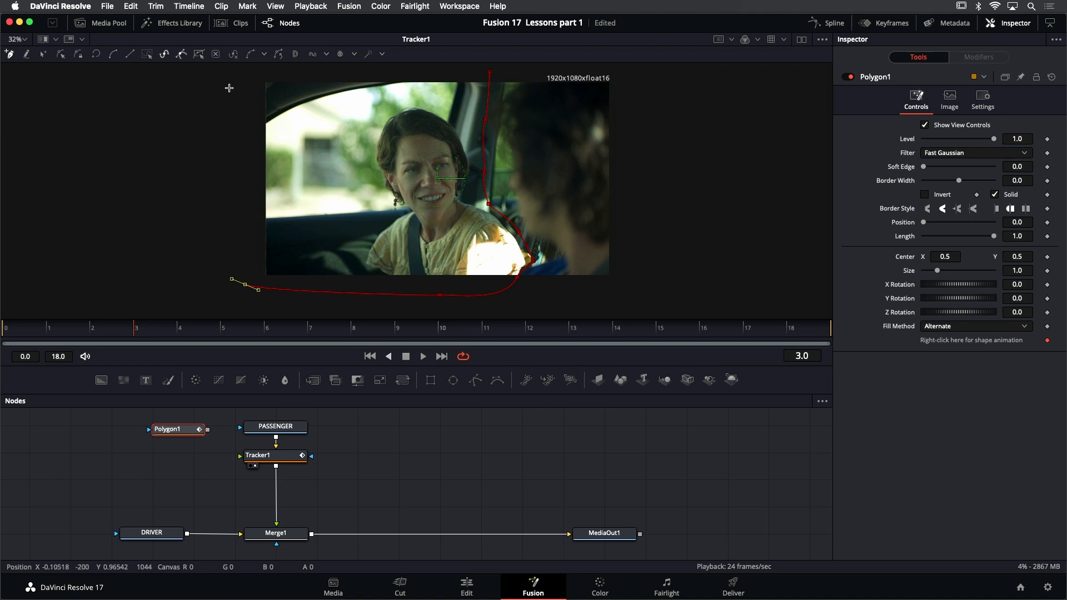
{"action": "left_click_drag", "start_coordinate": [225, 89], "coordinate": [228, 83]}
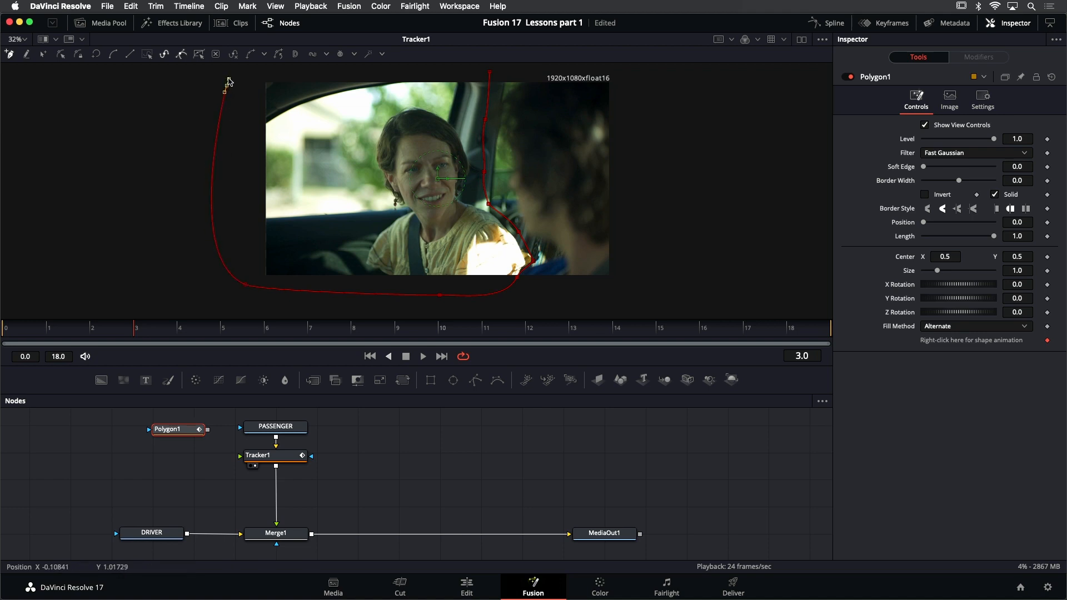
{"action": "left_click_drag", "start_coordinate": [230, 69], "coordinate": [235, 69]}
{"action": "scroll", "coordinate": [223, 105], "scroll_direction": "up", "scroll_amount": 4}
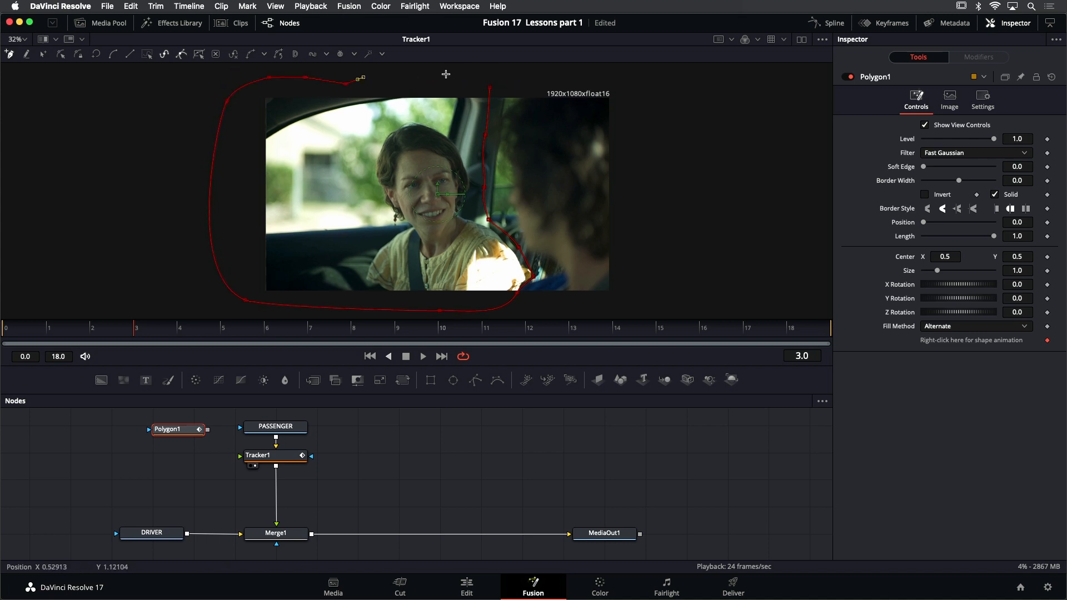
{"action": "left_click_drag", "start_coordinate": [446, 74], "coordinate": [460, 77]}
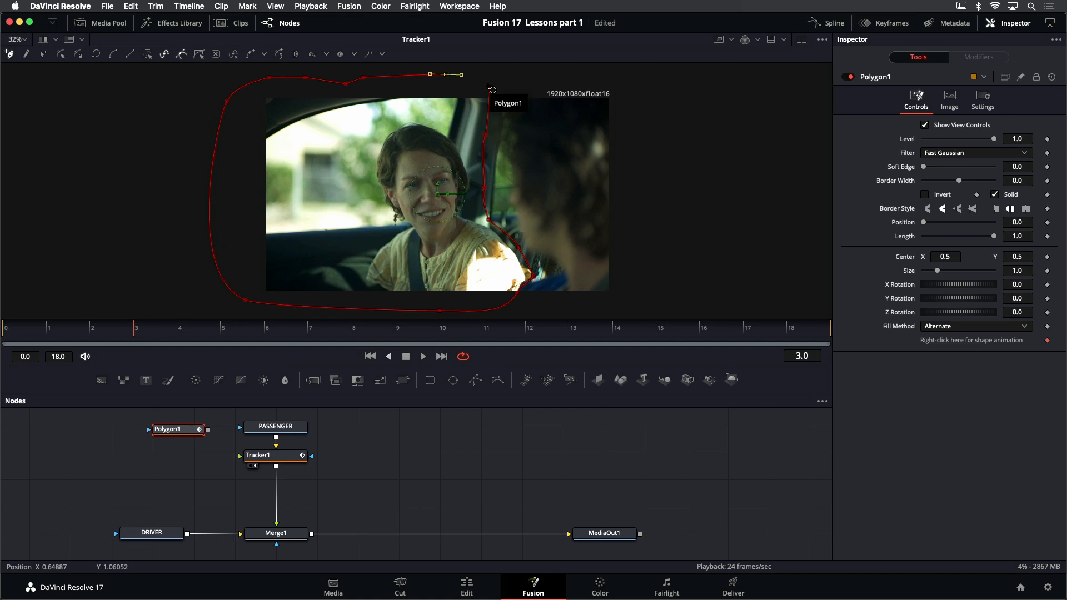
{"action": "left_click", "coordinate": [489, 87]}
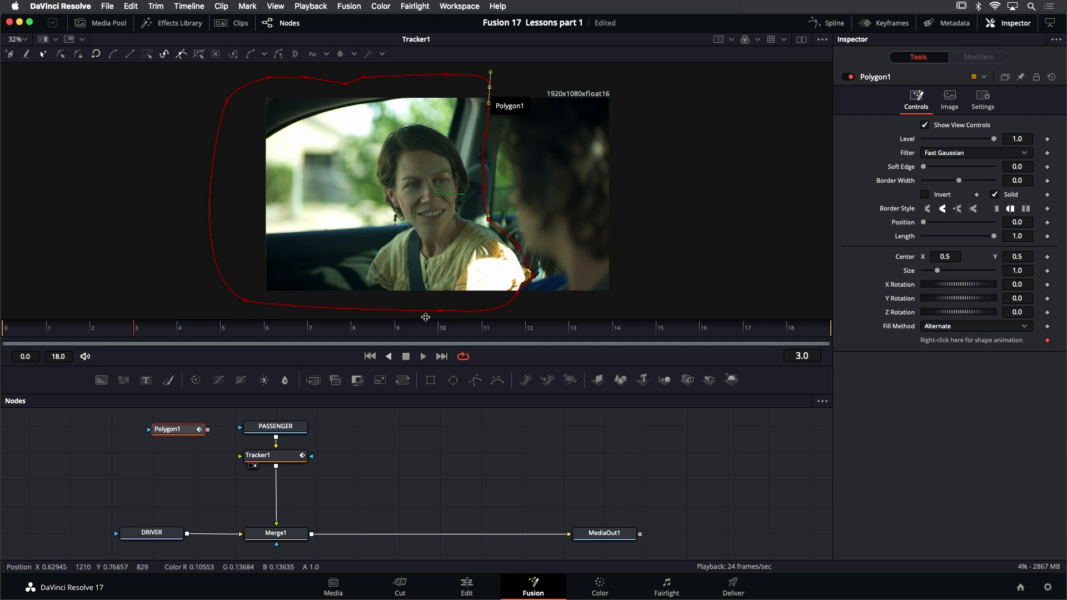
Display the Polygon1 matte in the viewer, set its Soft Edge to 0.0126, and inspect the softened edge up close
{"action": "scroll", "coordinate": [445, 225], "scroll_direction": "up", "scroll_amount": 3}
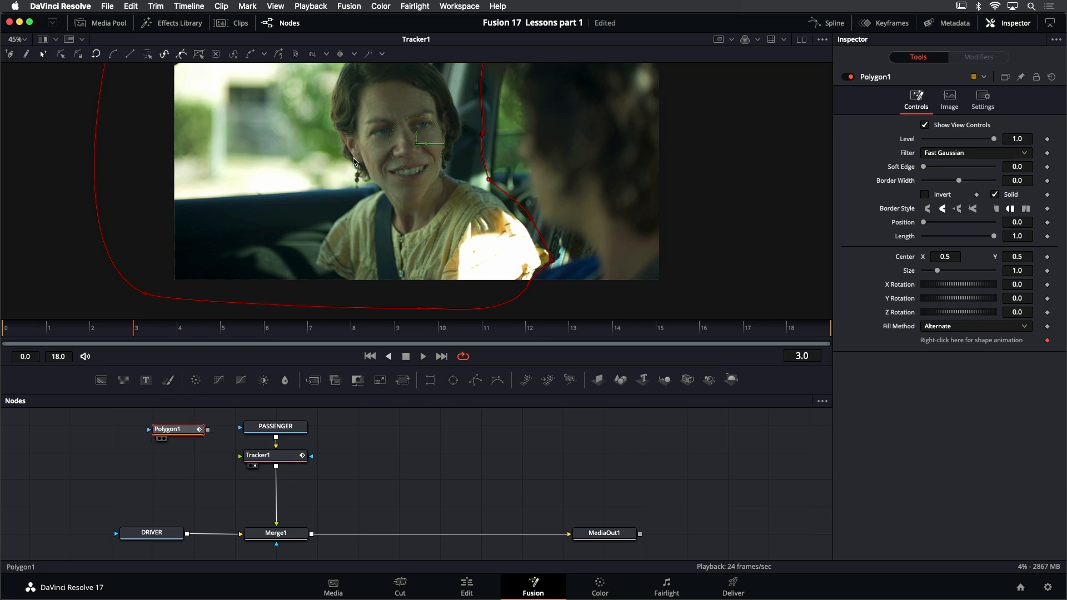
{"action": "key", "text": "1"}
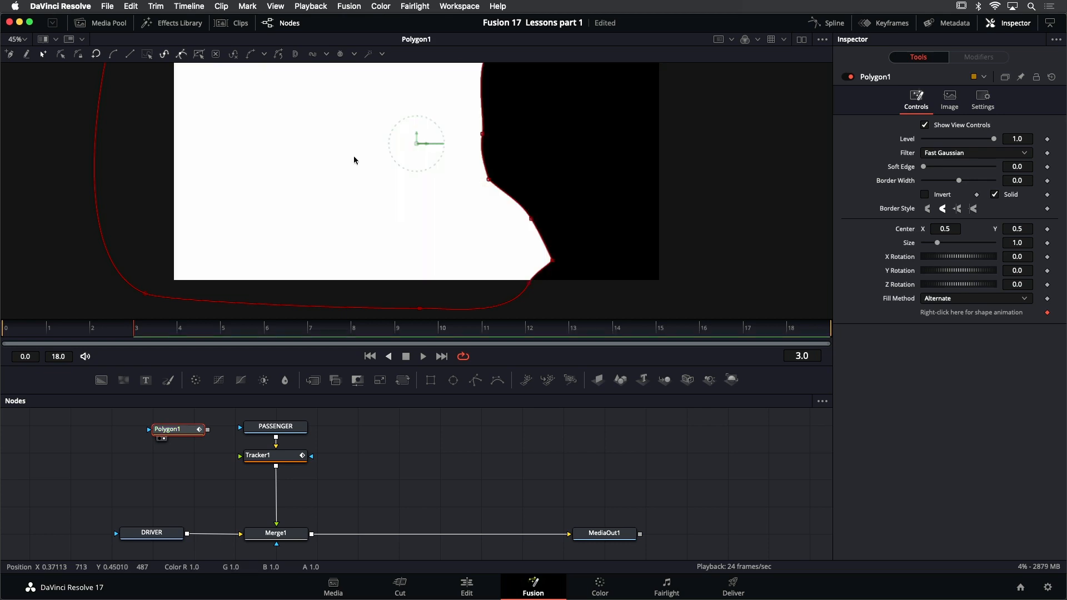
{"action": "left_click_drag", "start_coordinate": [352, 155], "coordinate": [307, 218]}
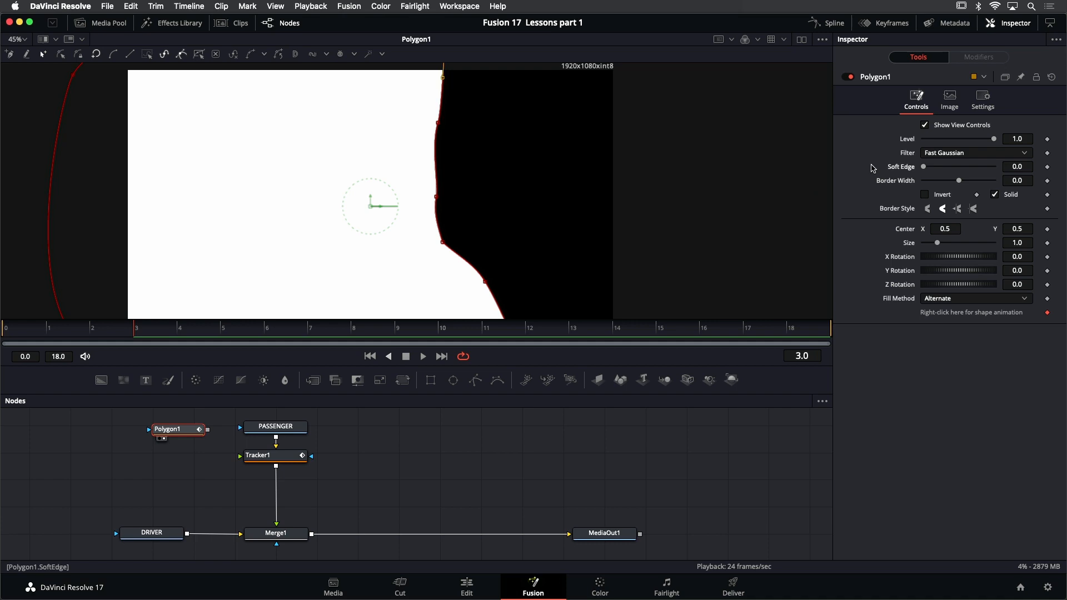
{"action": "left_click_drag", "start_coordinate": [926, 169], "coordinate": [930, 169]}
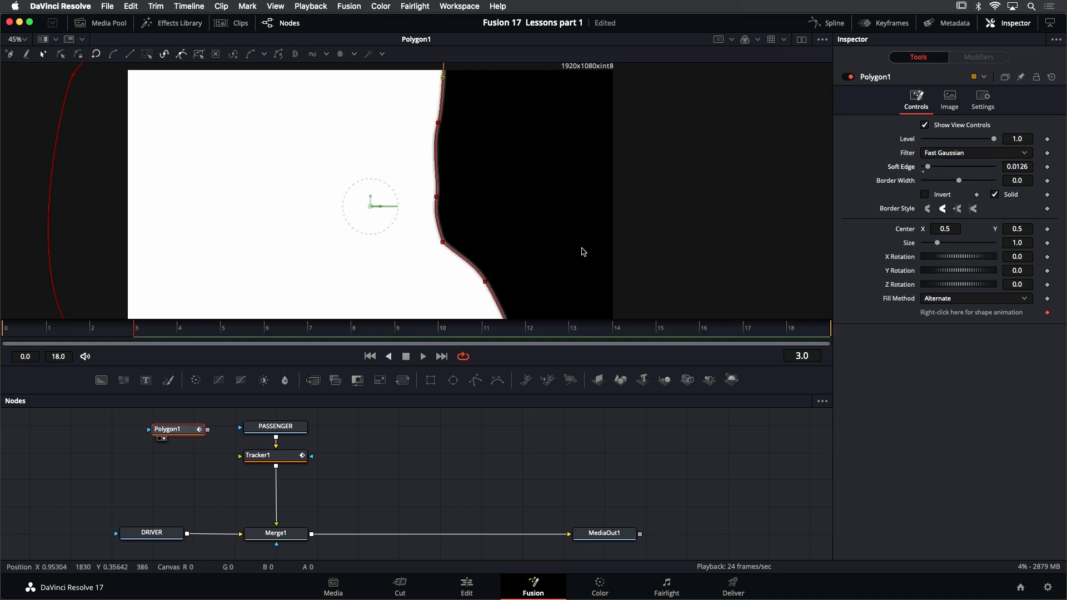
{"action": "scroll", "coordinate": [456, 260], "scroll_direction": "up", "scroll_amount": 3}
{"action": "scroll", "coordinate": [456, 260], "scroll_direction": "up", "scroll_amount": 3}
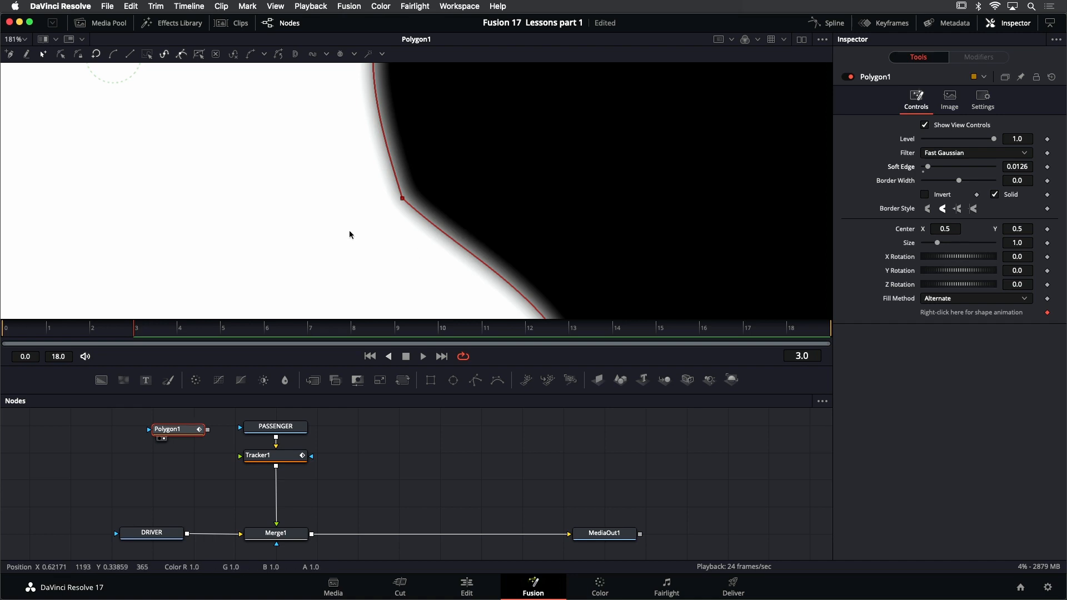
{"action": "key", "text": "shift+z"}
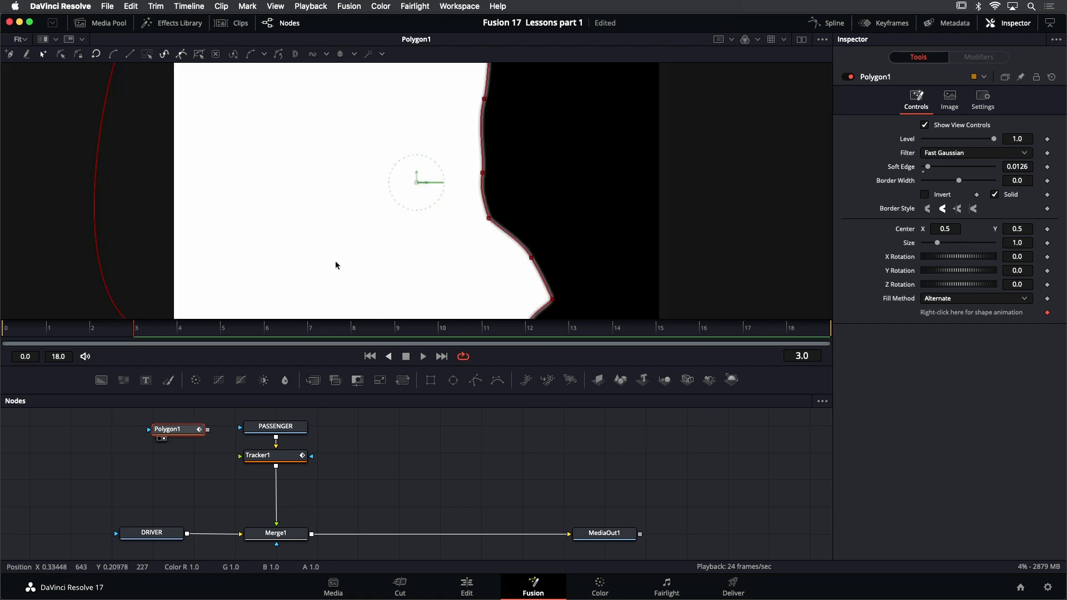
View Tracker1 and connect Polygon1's output to the PASSENGER node's effect mask input
{"action": "left_click", "coordinate": [294, 460]}
{"action": "key", "text": "1"}
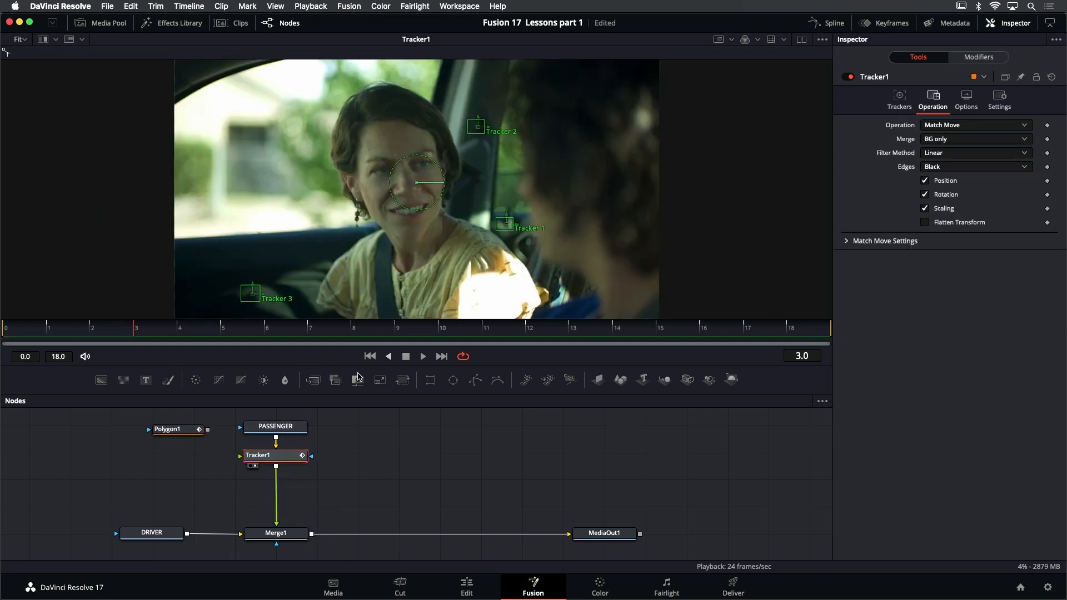
{"action": "left_click", "coordinate": [189, 432]}
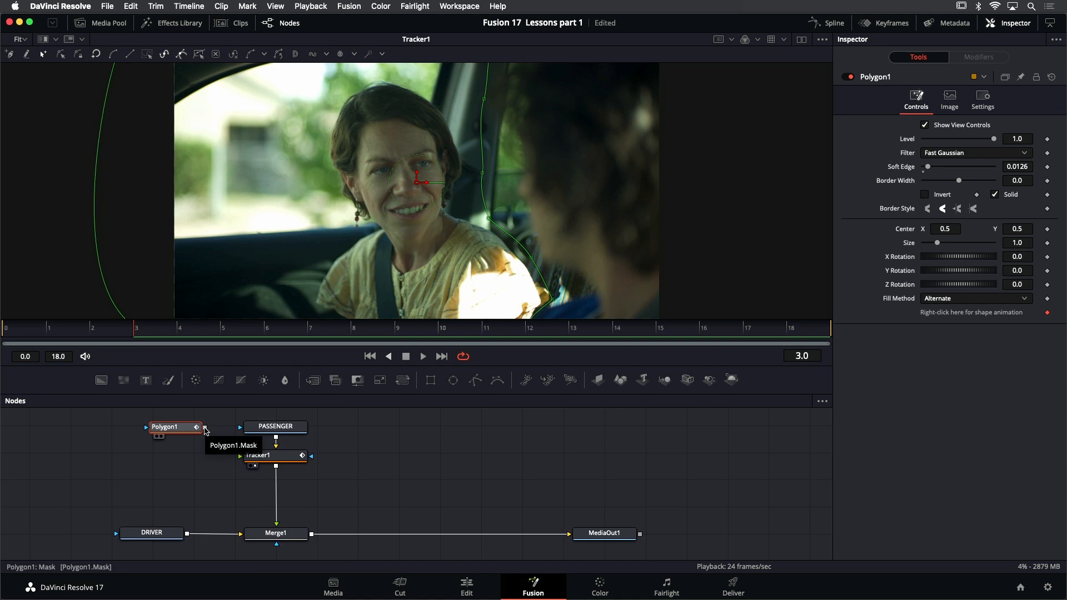
{"action": "left_click_drag", "start_coordinate": [205, 428], "coordinate": [240, 429]}
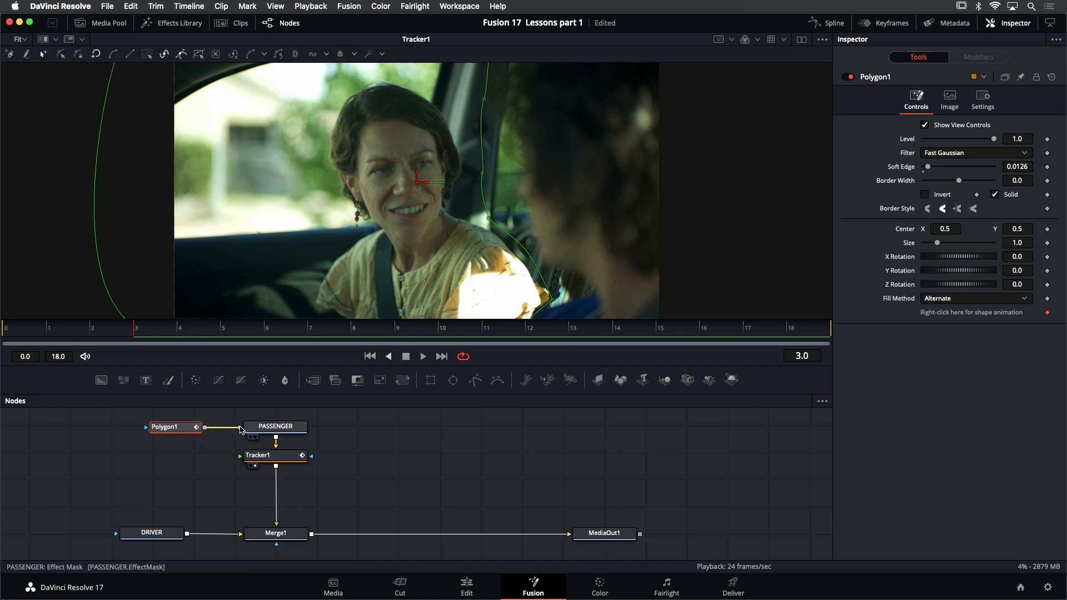
{"action": "left_click_drag", "start_coordinate": [240, 429], "coordinate": [242, 430]}
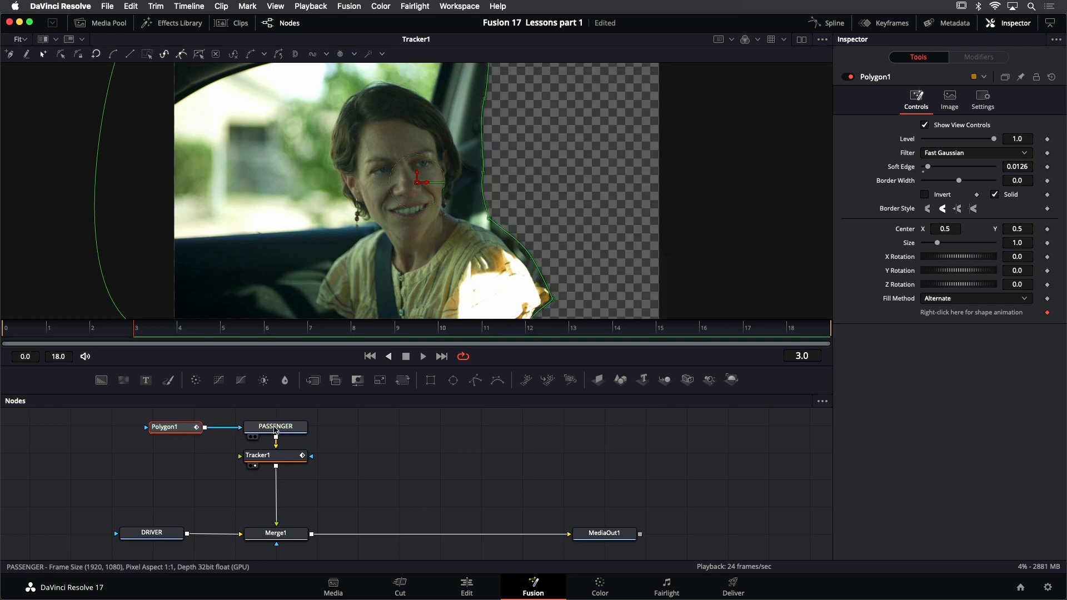
Play the masked, match-moved passenger clip to check the mask edge, and stop playback
{"action": "key", "text": "minus"}
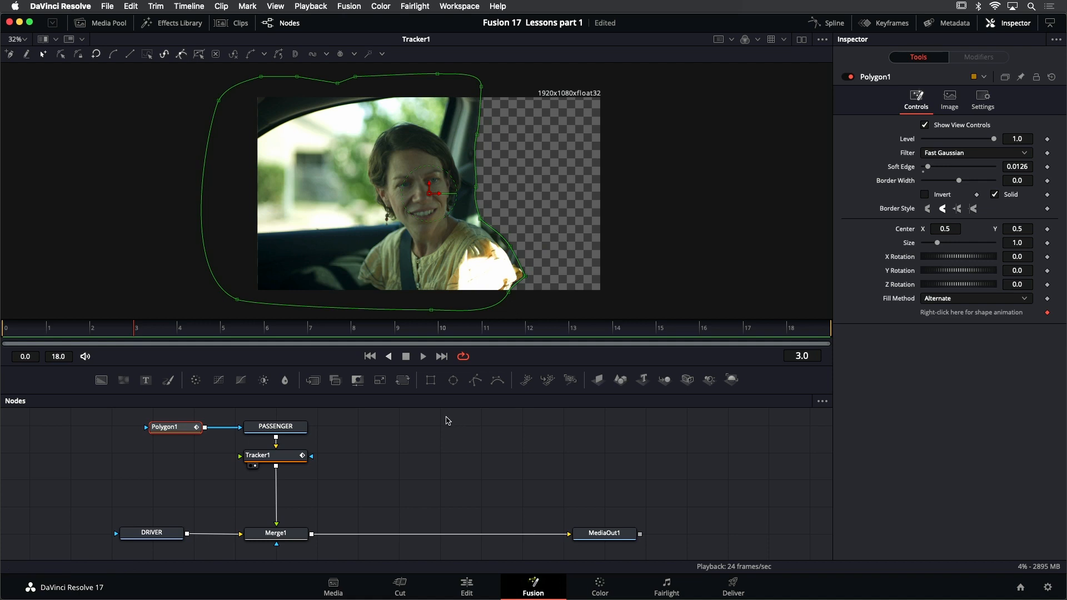
{"action": "left_click", "coordinate": [447, 421]}
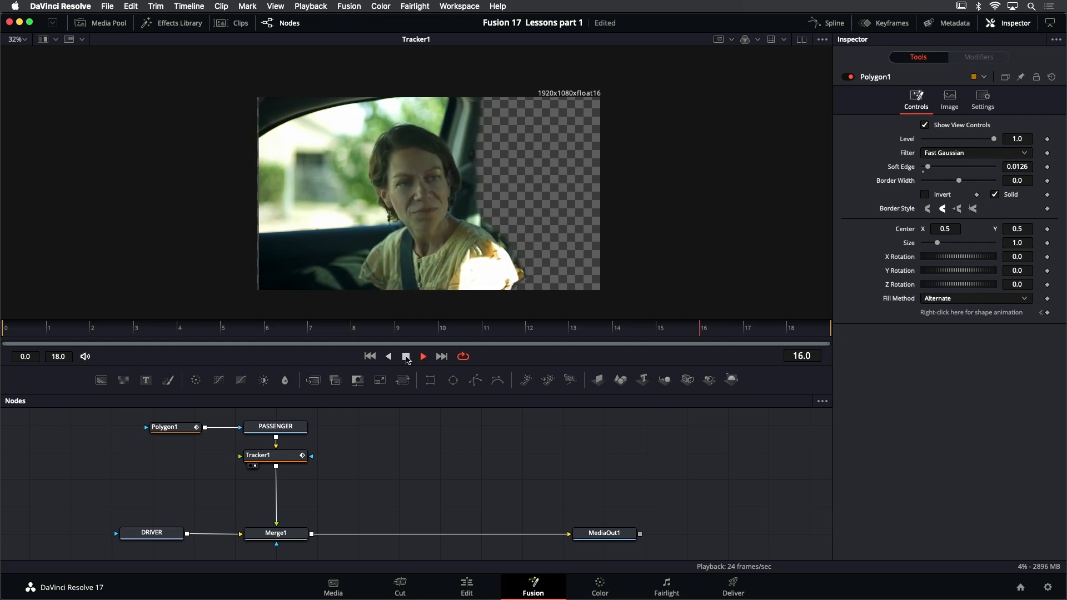
{"action": "left_click", "coordinate": [406, 358]}
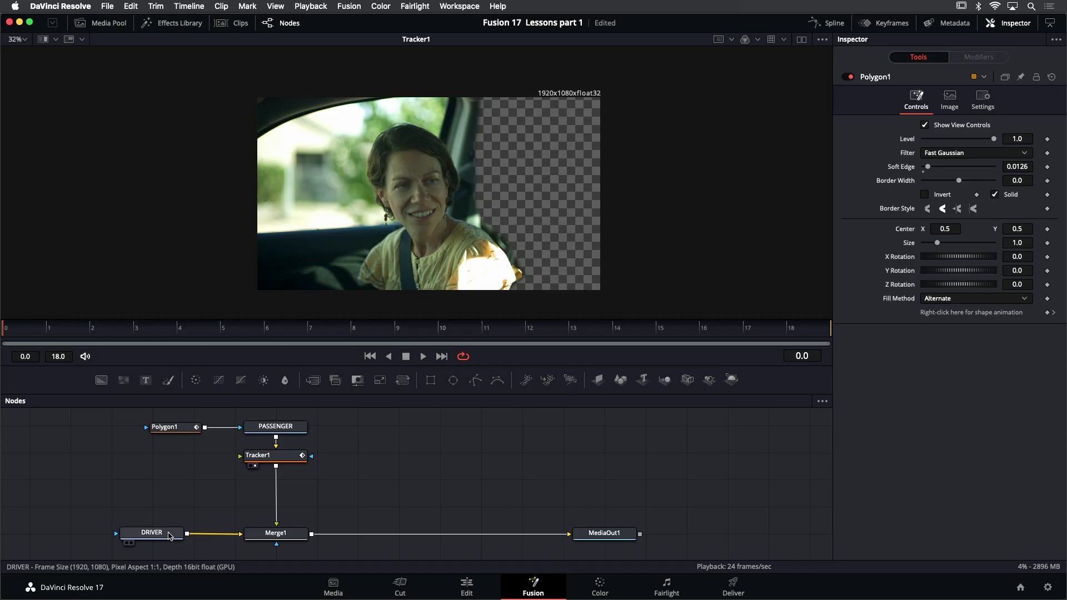
Move the DRIVER node farther from Merge1, view its clip, and play it through to frame 10
{"action": "left_click_drag", "start_coordinate": [169, 535], "coordinate": [96, 536]}
{"action": "key", "text": "1"}
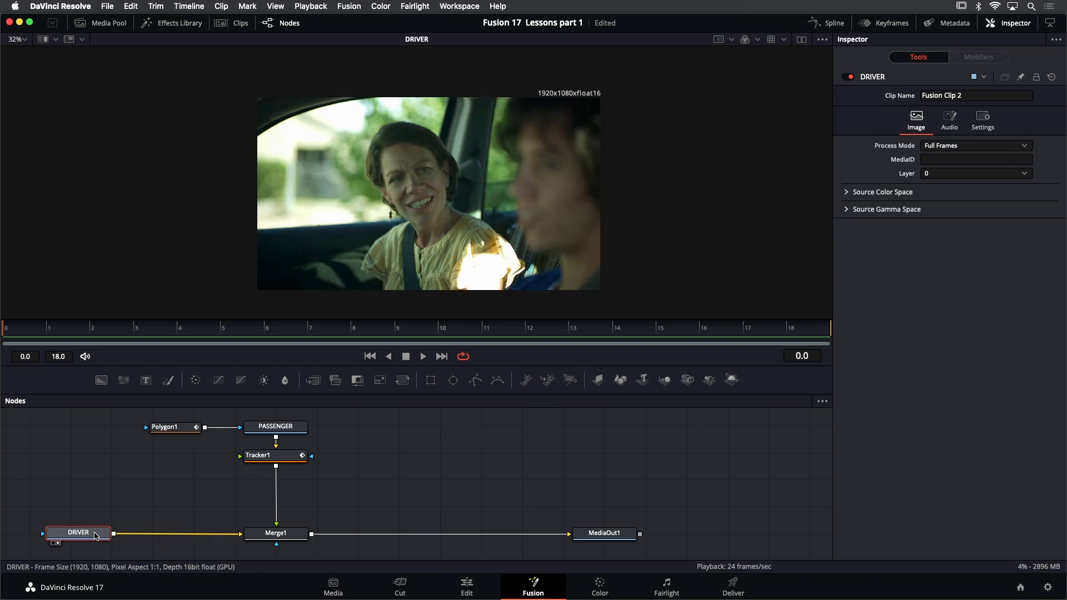
{"action": "left_click", "coordinate": [424, 357]}
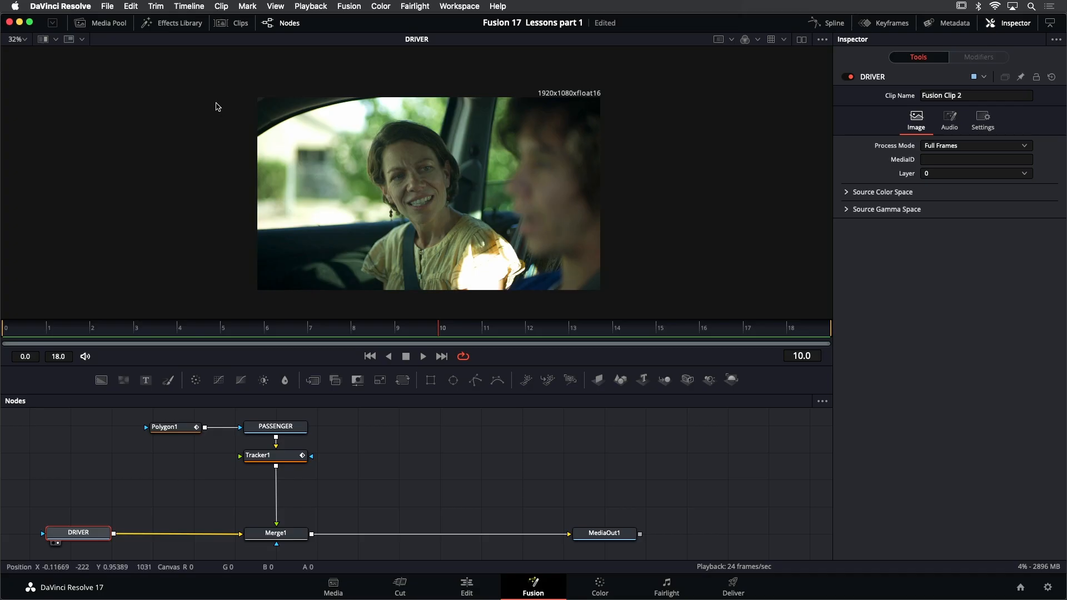
Insert a Tracker node between DRIVER and Merge1 and display it in the viewer
{"action": "left_click", "coordinate": [164, 25]}
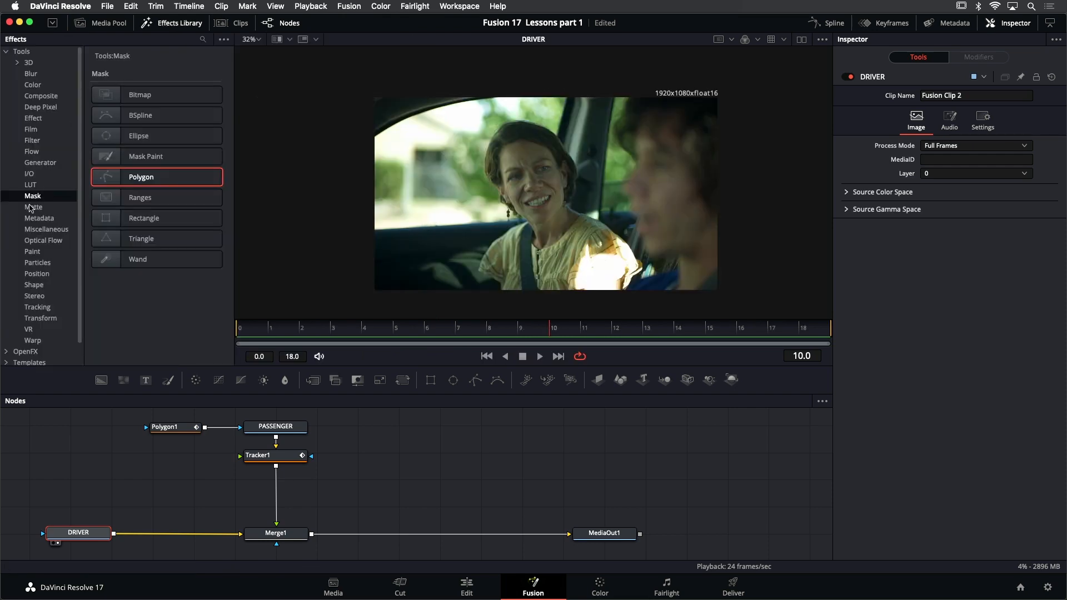
{"action": "left_click", "coordinate": [37, 307]}
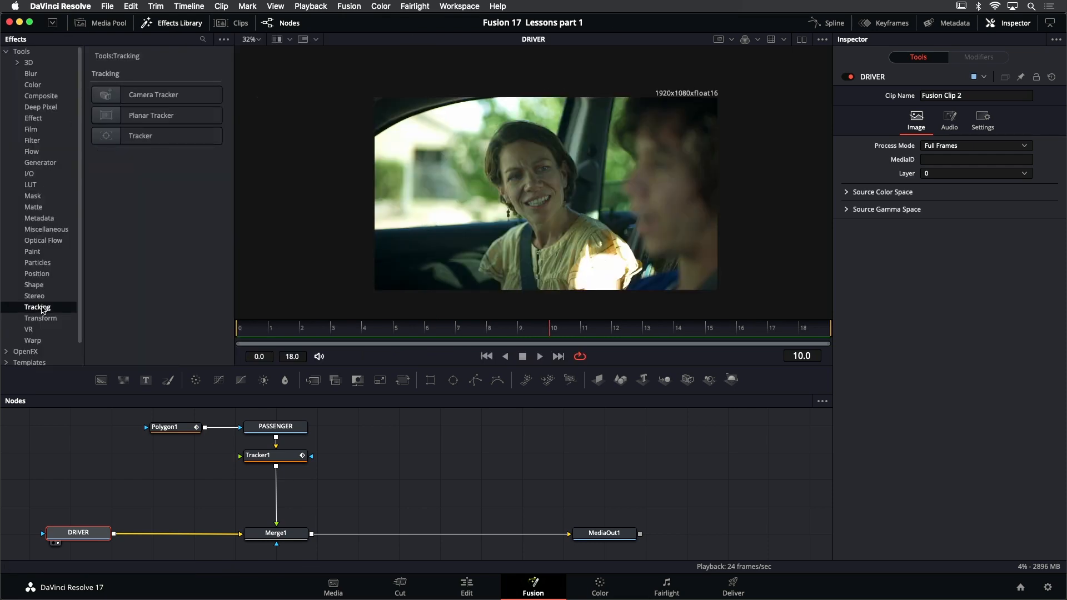
{"action": "left_click", "coordinate": [146, 142]}
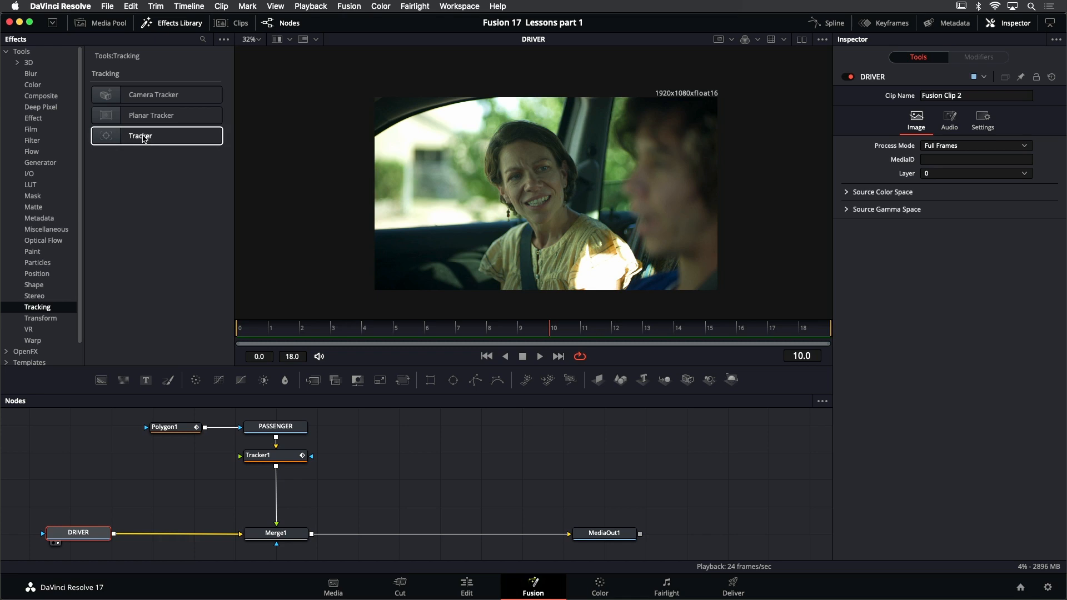
{"action": "left_click_drag", "start_coordinate": [144, 139], "coordinate": [159, 538]}
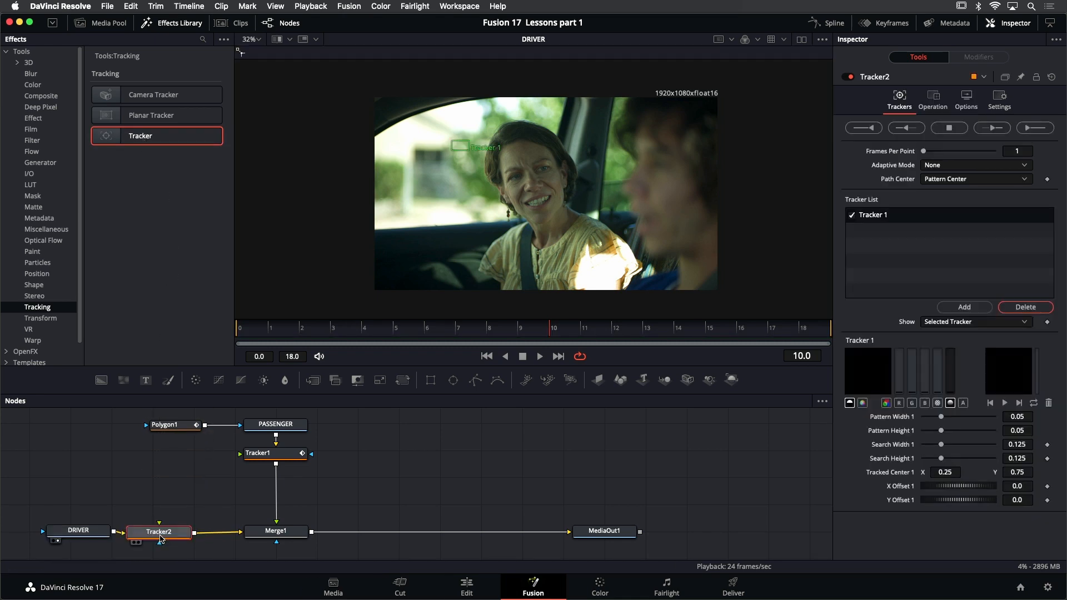
{"action": "left_click", "coordinate": [177, 22]}
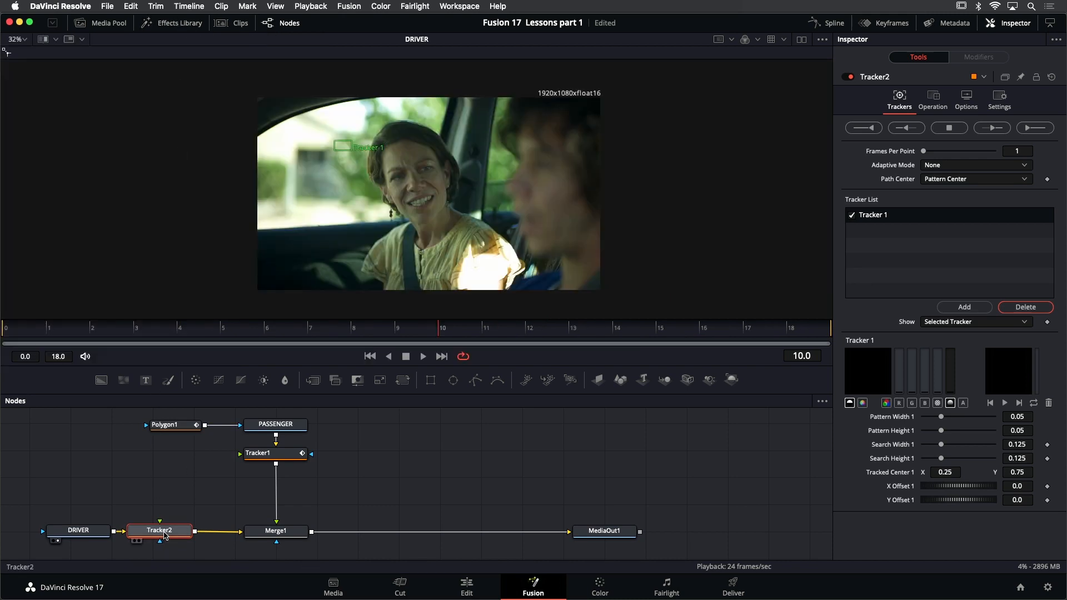
{"action": "key", "text": "1"}
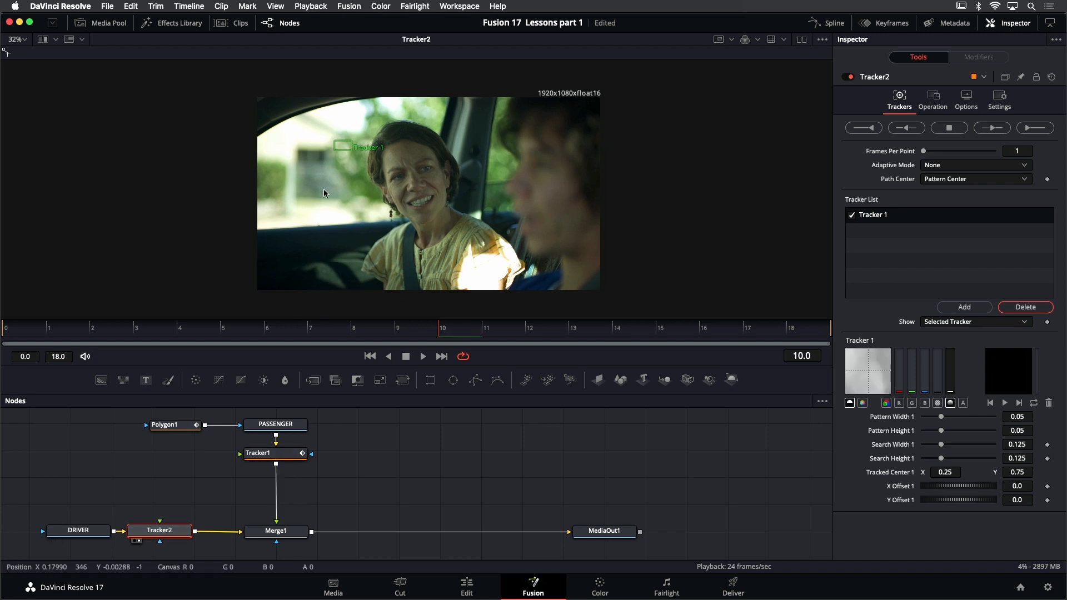
{"action": "scroll", "coordinate": [380, 199], "scroll_direction": "up", "scroll_amount": 1}
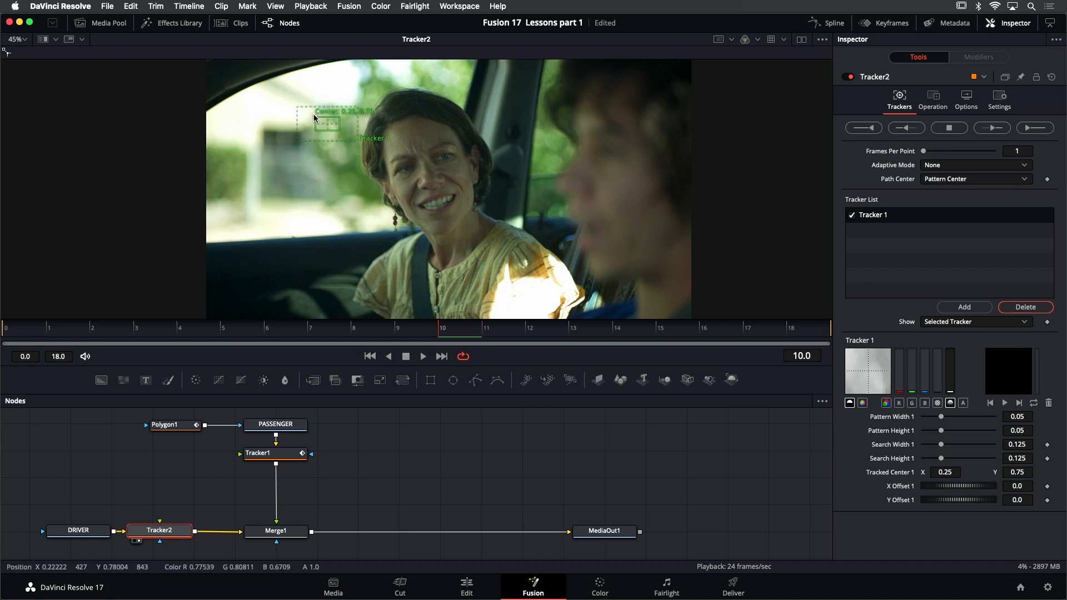
At frame 0, place Tracker 1 on the bright window corner beside the passenger's shoulder, with pattern about 0.028 × 0.041 and search area about 0.091 × 0.123
{"action": "left_click", "coordinate": [370, 356]}
{"action": "left_click_drag", "start_coordinate": [314, 119], "coordinate": [518, 211]}
{"action": "scroll", "coordinate": [546, 228], "scroll_direction": "up", "scroll_amount": 5}
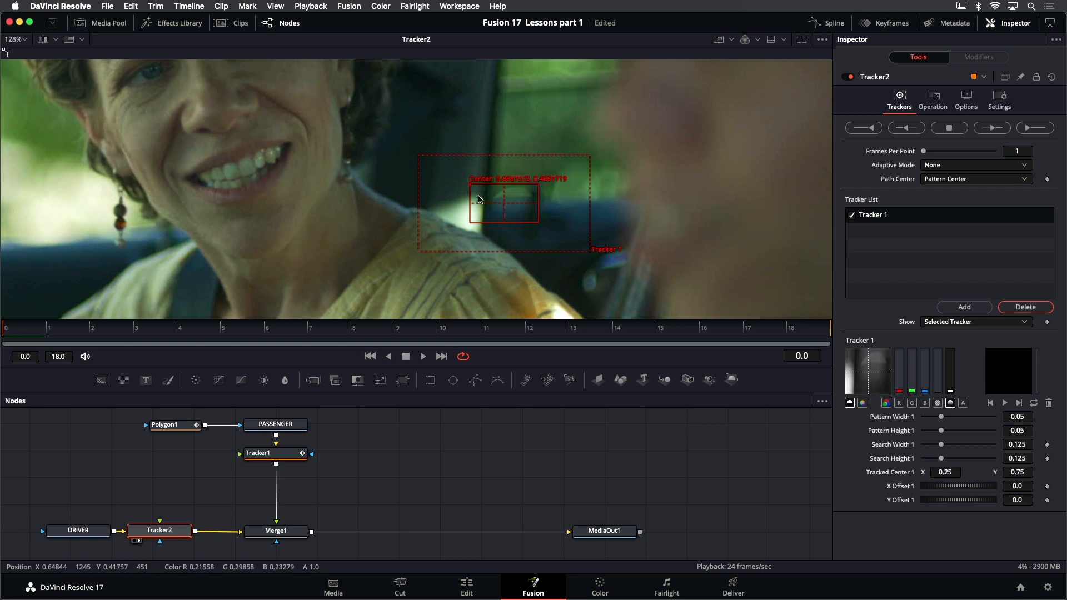
{"action": "left_click_drag", "start_coordinate": [470, 185], "coordinate": [445, 181]}
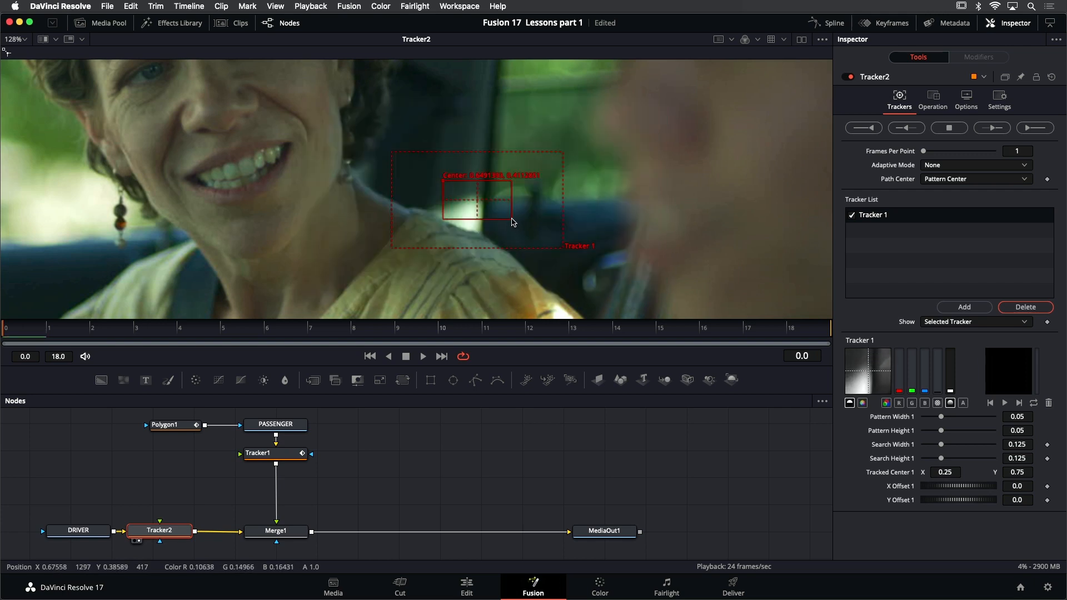
{"action": "left_click_drag", "start_coordinate": [511, 222], "coordinate": [496, 216]}
{"action": "left_click_drag", "start_coordinate": [460, 186], "coordinate": [459, 183]}
{"action": "left_click_drag", "start_coordinate": [560, 246], "coordinate": [546, 248]}
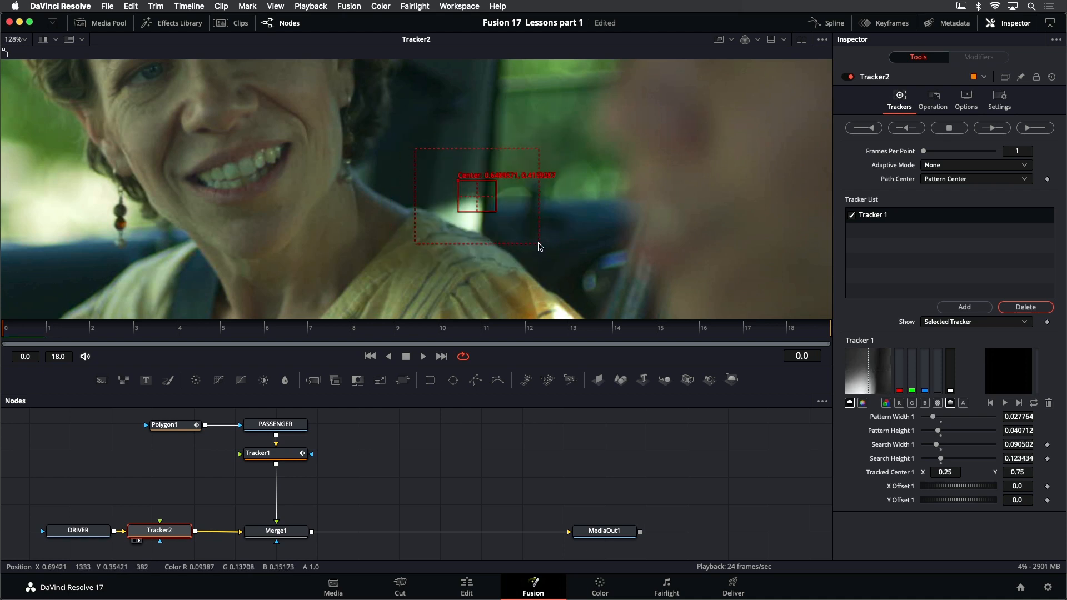
{"action": "key", "text": "shift+z"}
{"action": "scroll", "coordinate": [486, 228], "scroll_direction": "down", "scroll_amount": 1}
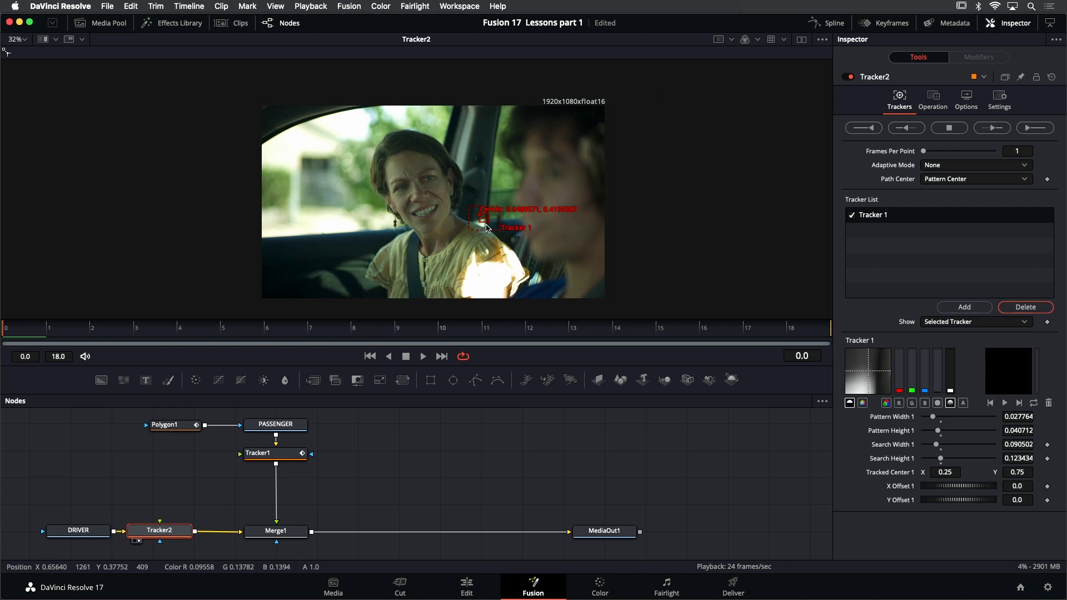
Add two trackers to Tracker2, placing Tracker 2 on the door pillar above Tracker 1 and Tracker 3 on the lower door panel
{"action": "left_click", "coordinate": [963, 307]}
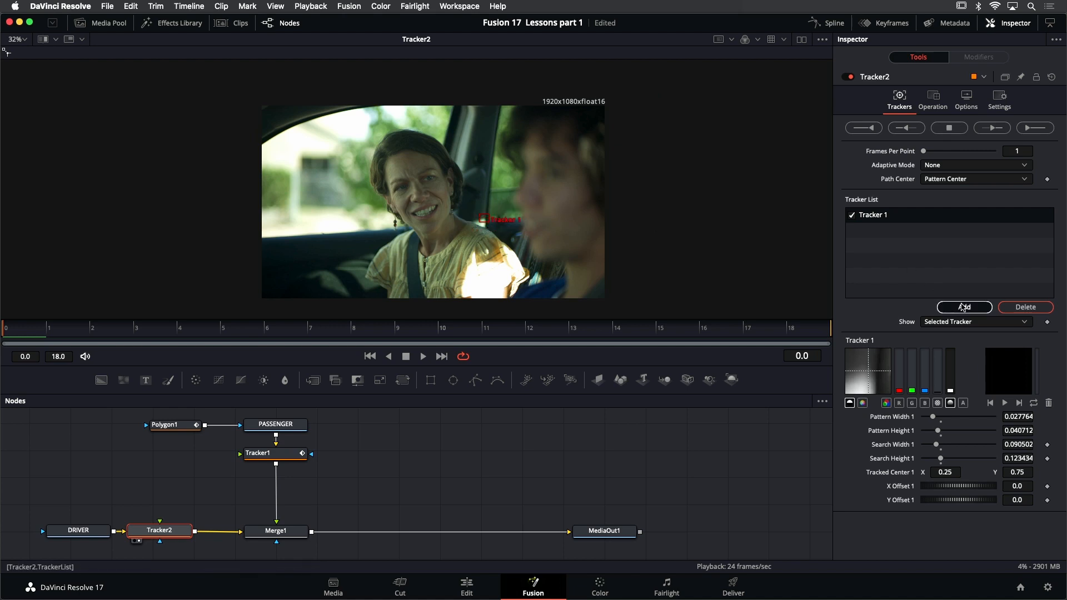
{"action": "left_click", "coordinate": [963, 307]}
{"action": "left_click_drag", "start_coordinate": [511, 151], "coordinate": [500, 178]}
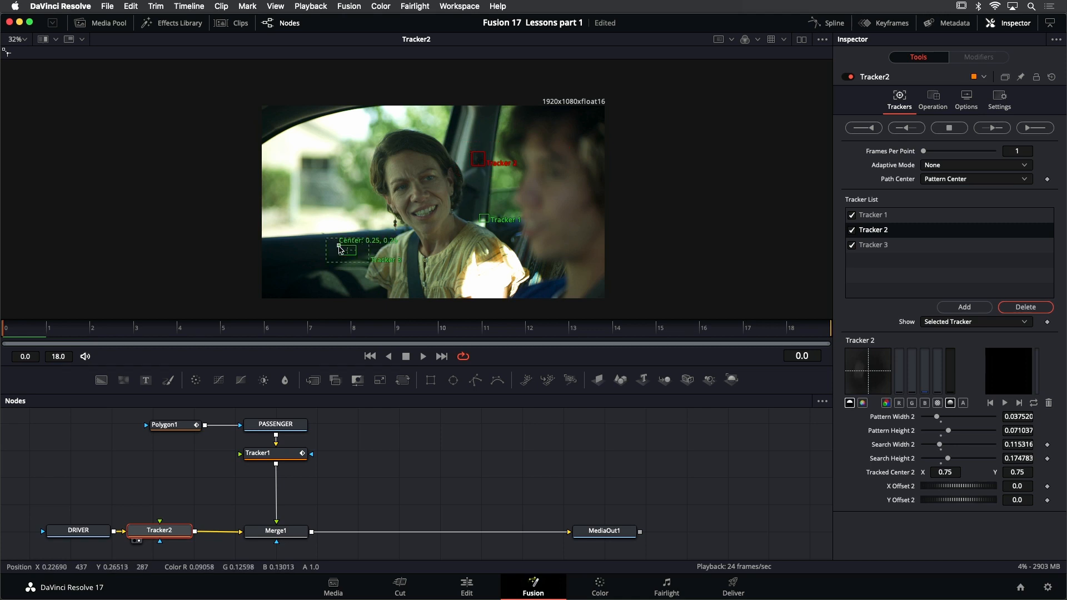
{"action": "left_click_drag", "start_coordinate": [344, 251], "coordinate": [339, 296]}
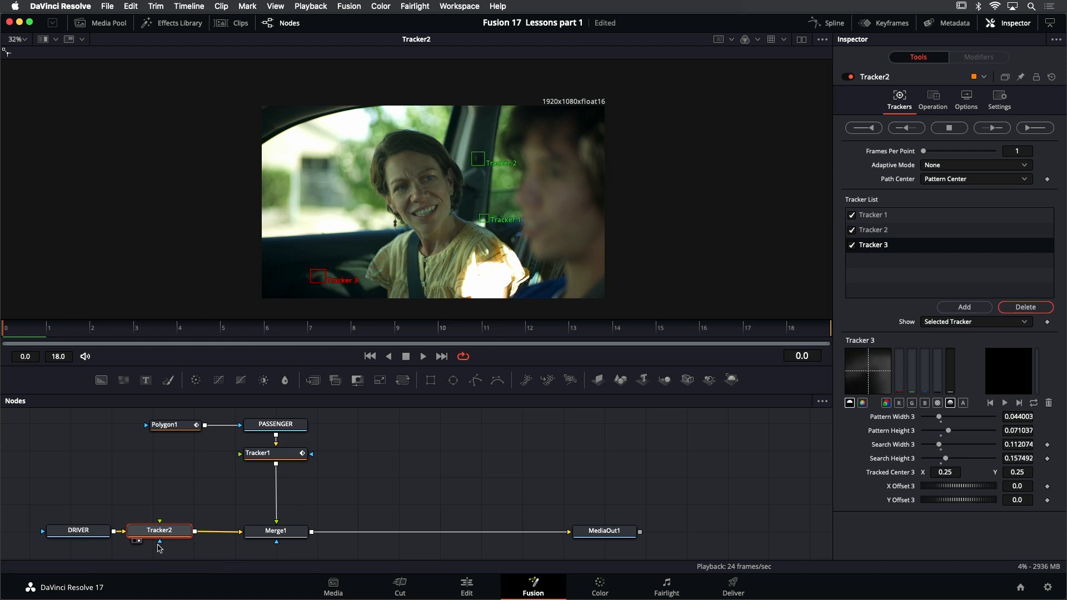
Track all three points forward through the driver clip, play it back to check the tracks, and return to frame 0
{"action": "left_click", "coordinate": [1038, 134]}
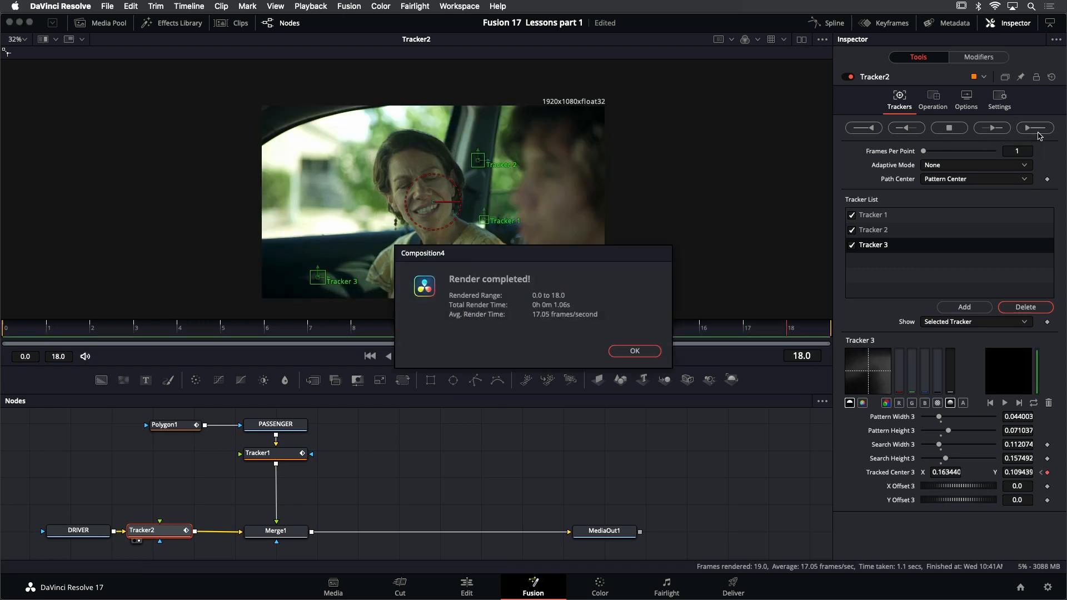
{"action": "left_click", "coordinate": [634, 350]}
{"action": "left_click", "coordinate": [427, 356]}
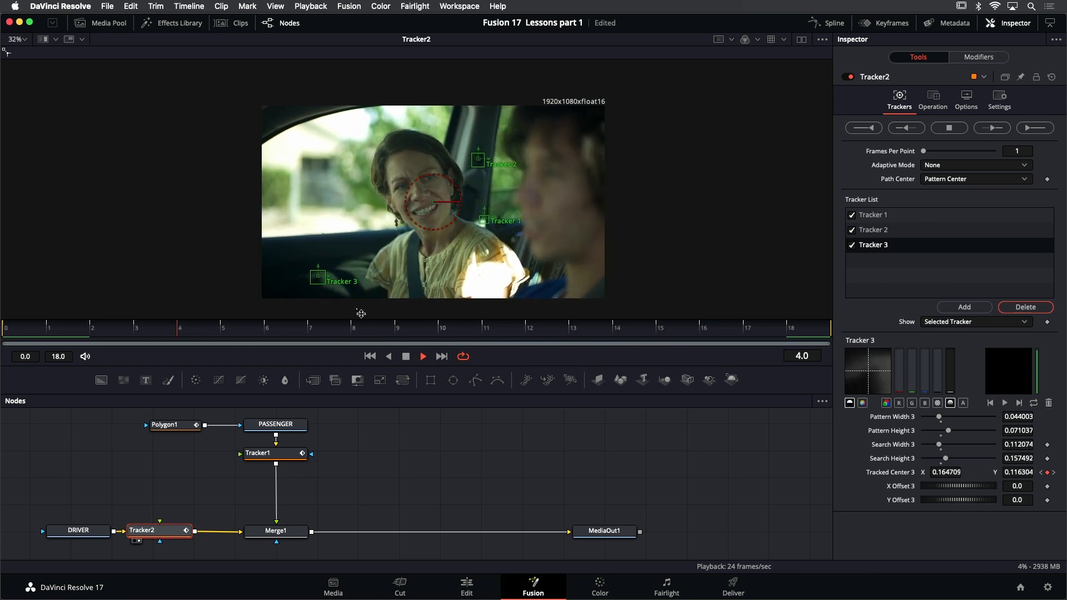
{"action": "scroll", "coordinate": [320, 286], "scroll_direction": "up", "scroll_amount": 5}
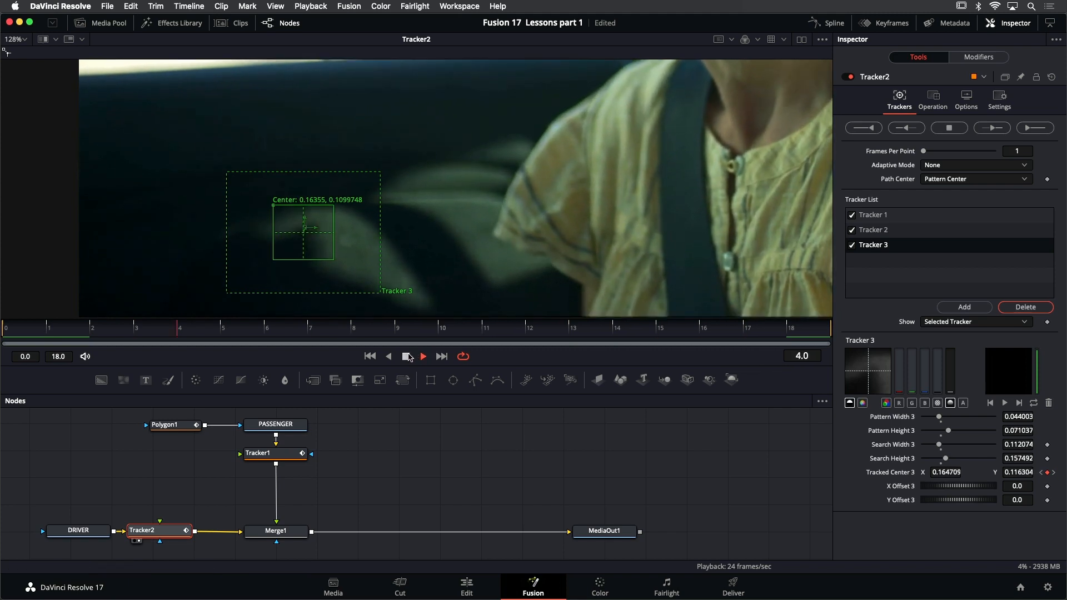
{"action": "left_click", "coordinate": [370, 357]}
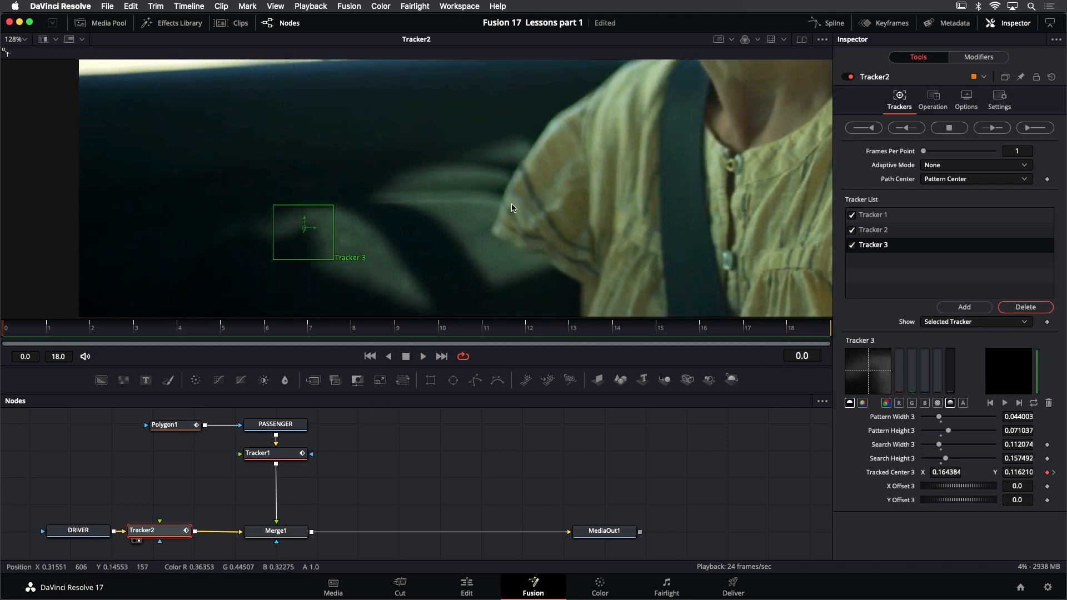
{"action": "key", "text": "super+f"}
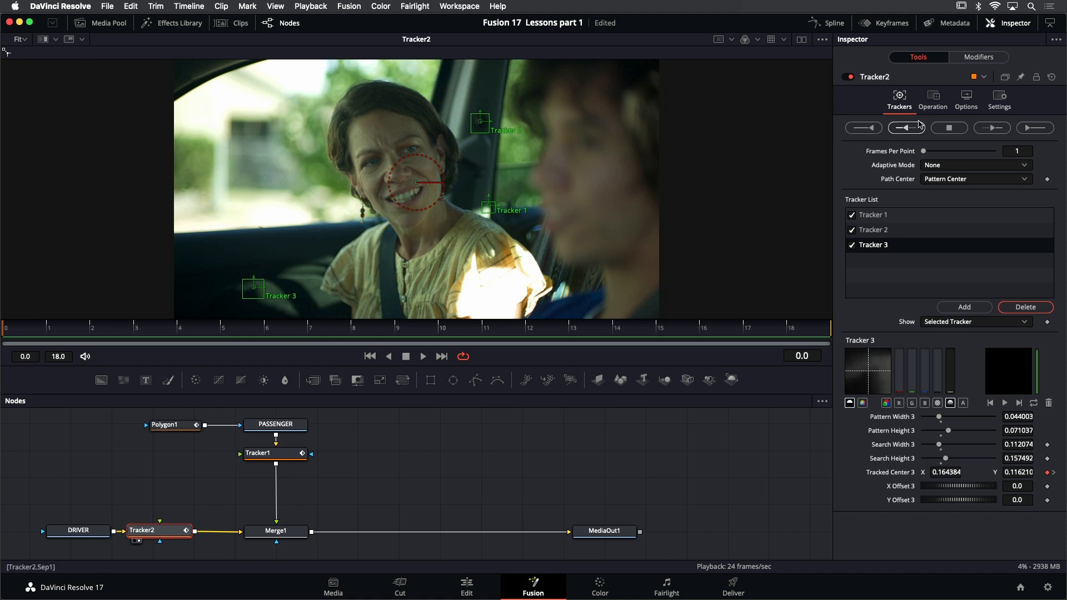
Set Tracker2's operation to Match Move with Merge set to BG only
{"action": "left_click", "coordinate": [937, 106]}
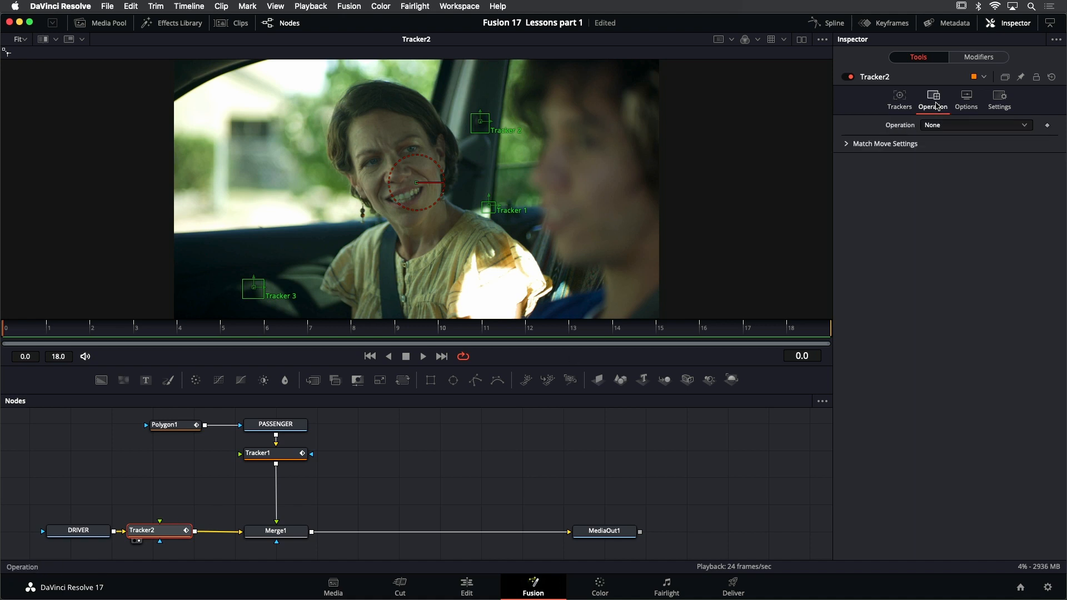
{"action": "left_click", "coordinate": [953, 125]}
{"action": "left_click", "coordinate": [958, 151]}
{"action": "left_click", "coordinate": [952, 140]}
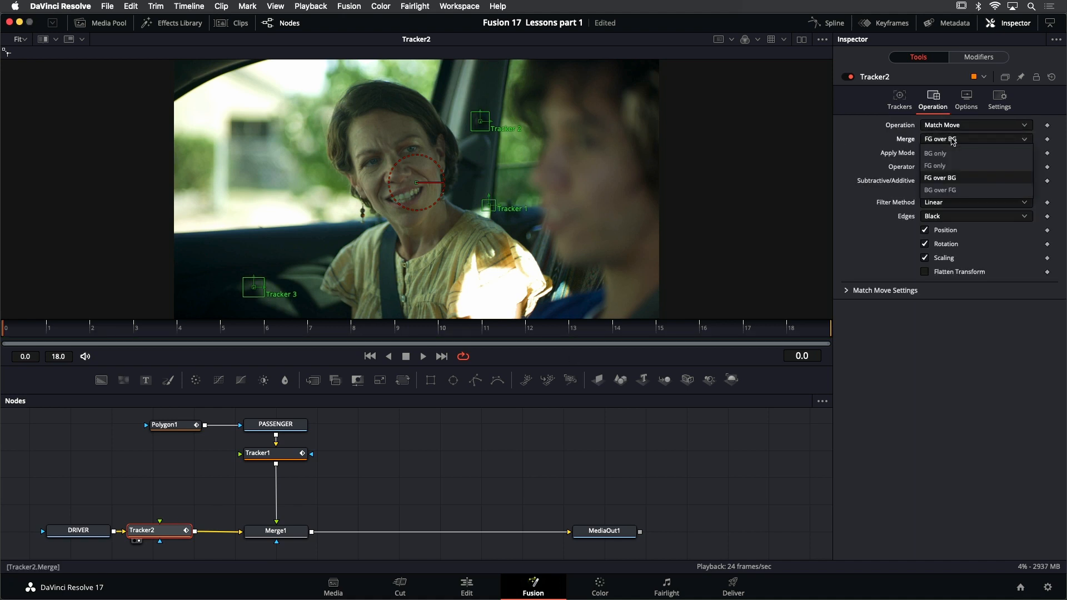
{"action": "left_click", "coordinate": [951, 154]}
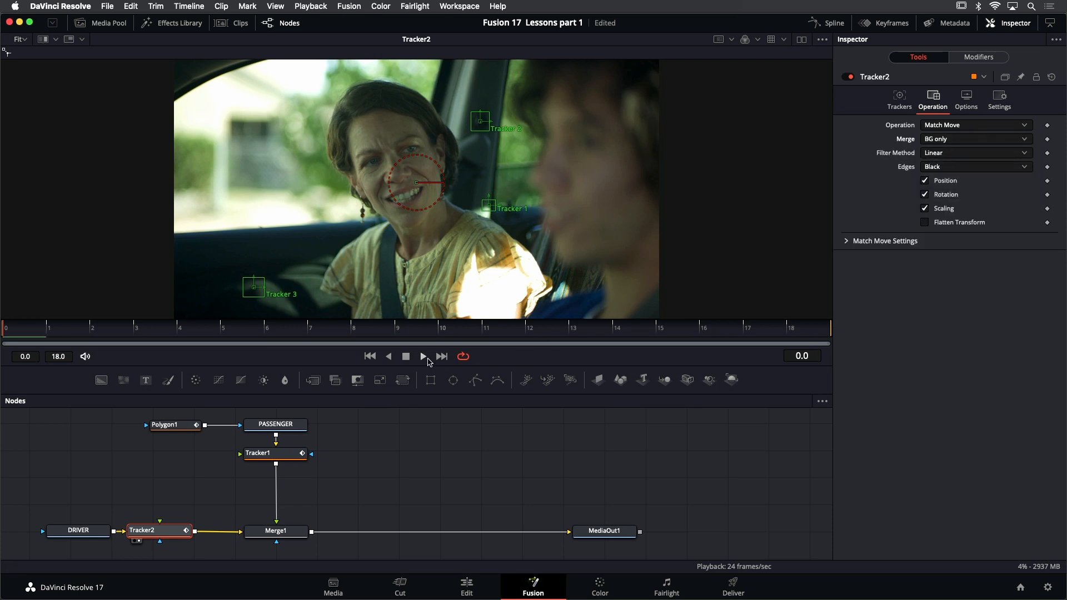
Play the driver clip with the BG only setting, return to frame 0, and review the Merge options
{"action": "left_click", "coordinate": [423, 357]}
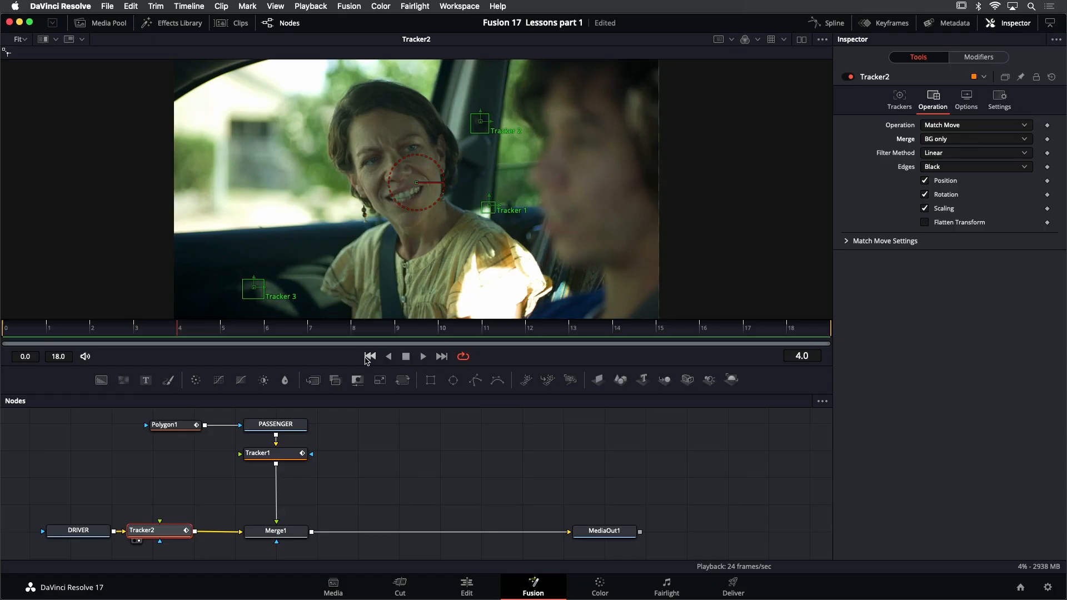
{"action": "left_click", "coordinate": [369, 356]}
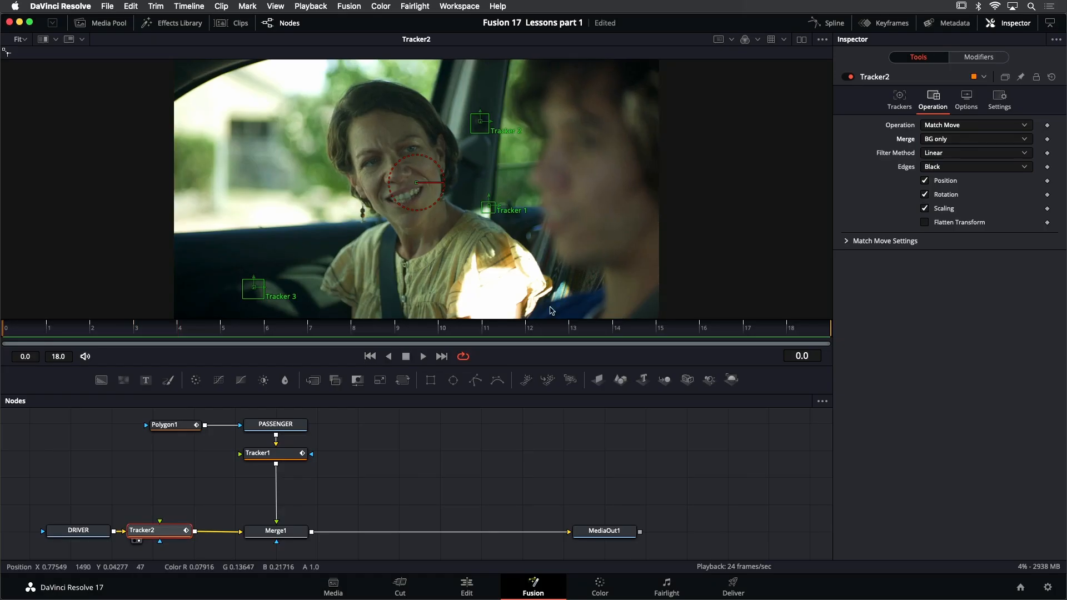
{"action": "left_click", "coordinate": [965, 142]}
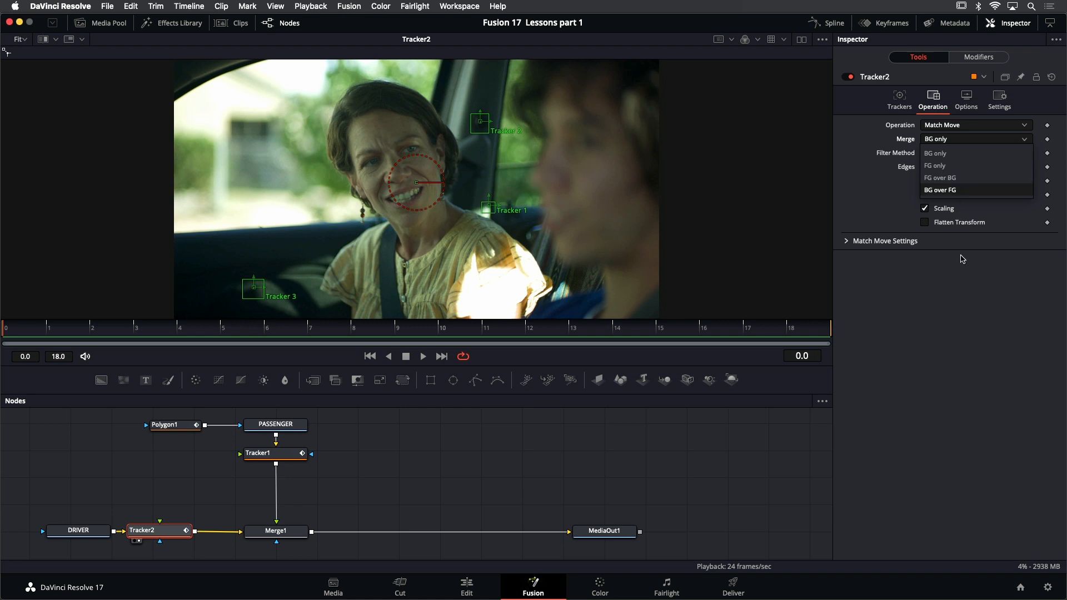
{"action": "left_click", "coordinate": [956, 309]}
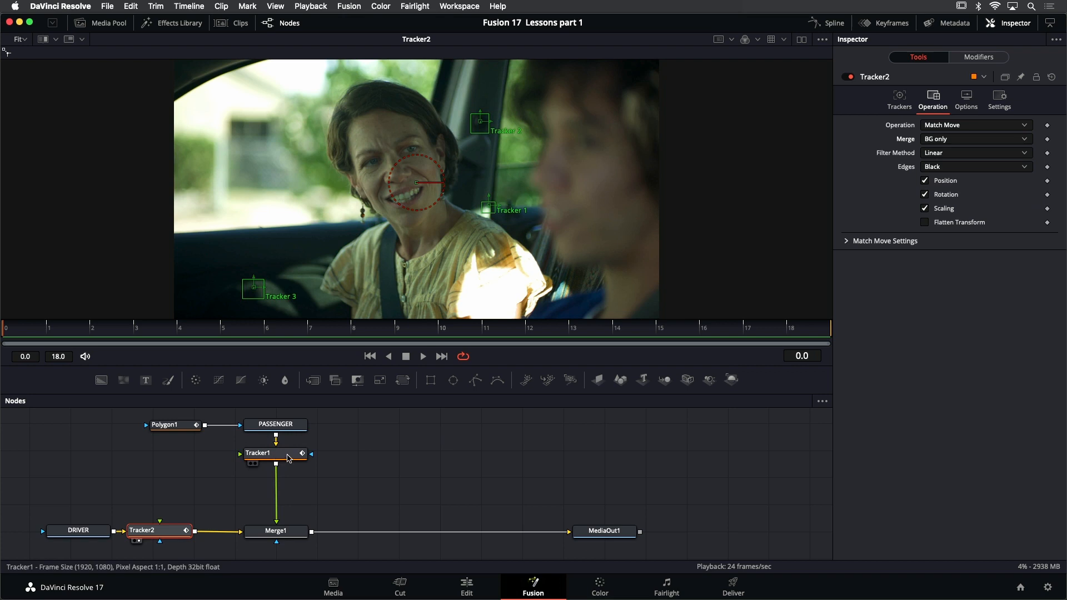
Connect Tracker1's output to Tracker2's foreground input and set Tracker2's Merge to FG over BG
{"action": "left_click_drag", "start_coordinate": [276, 464], "coordinate": [160, 524]}
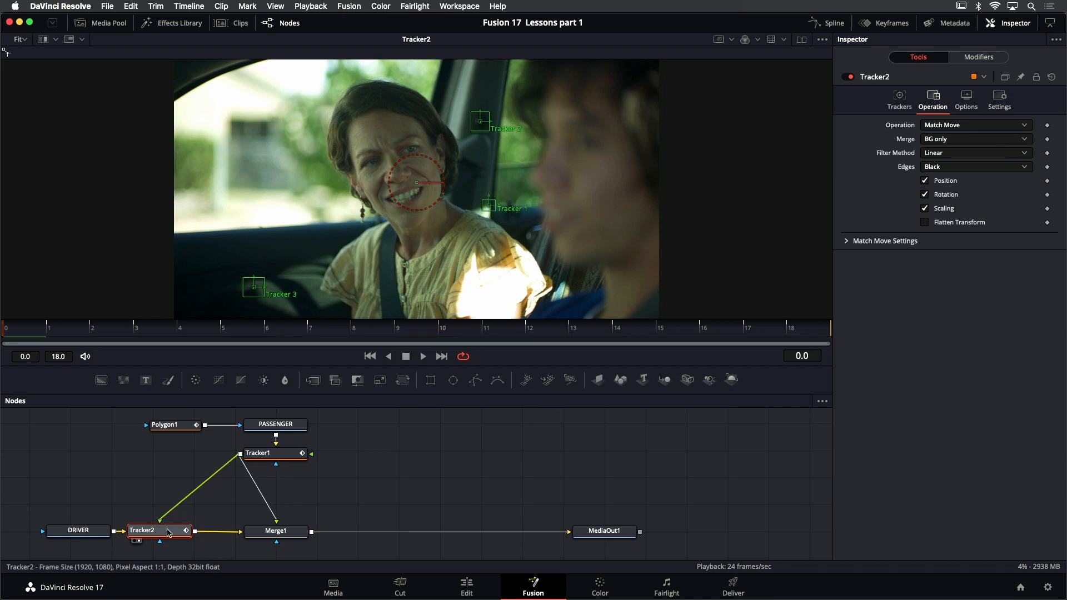
{"action": "left_click", "coordinate": [954, 140]}
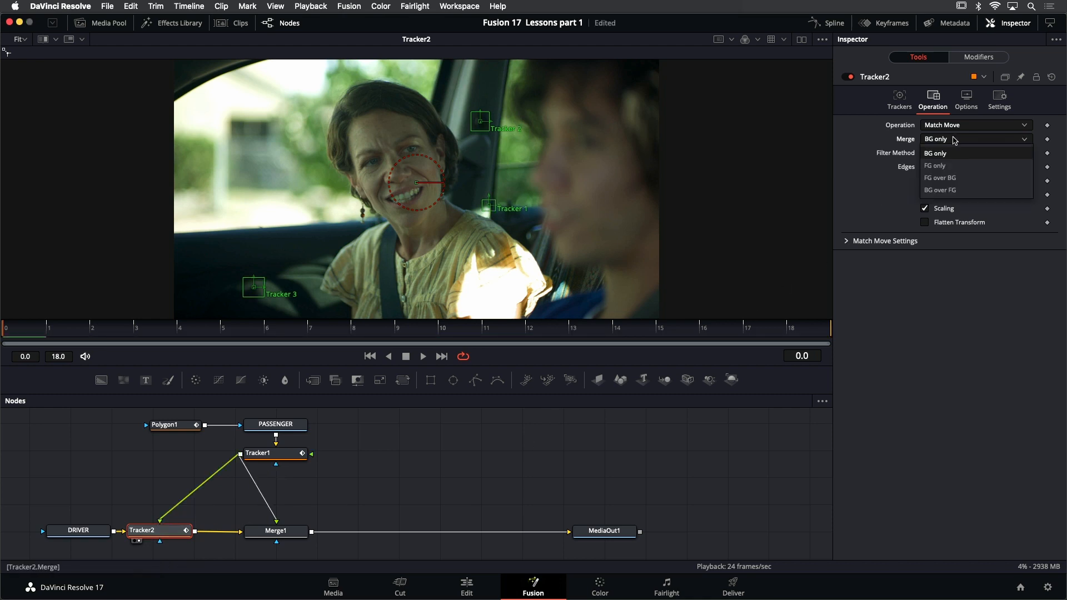
{"action": "left_click", "coordinate": [957, 179]}
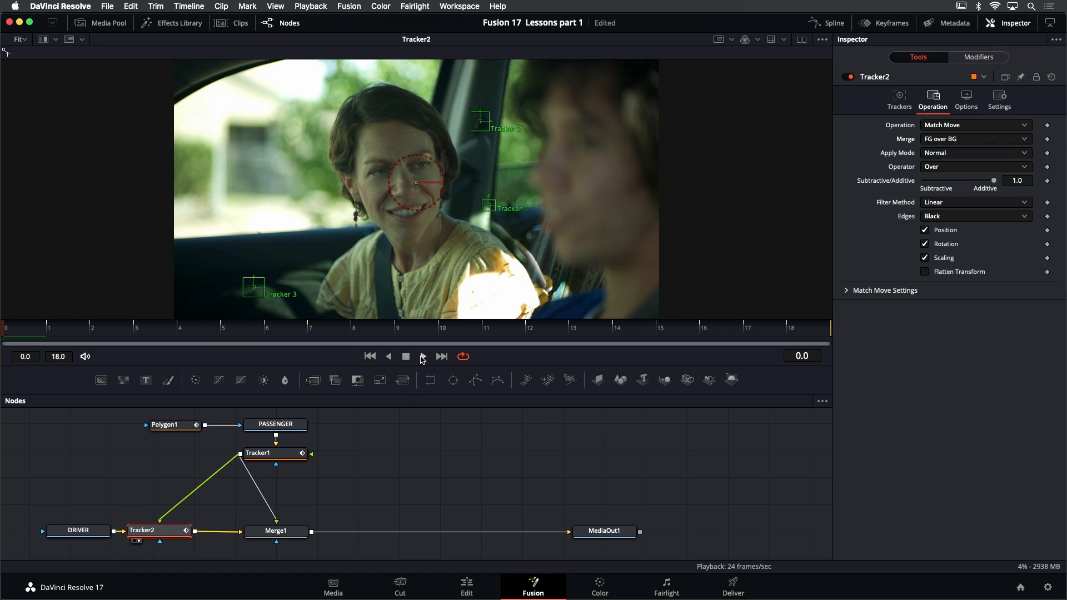
Play the match-moved passenger over the driver clip to check the composite, and return to frame 0
{"action": "left_click", "coordinate": [423, 357]}
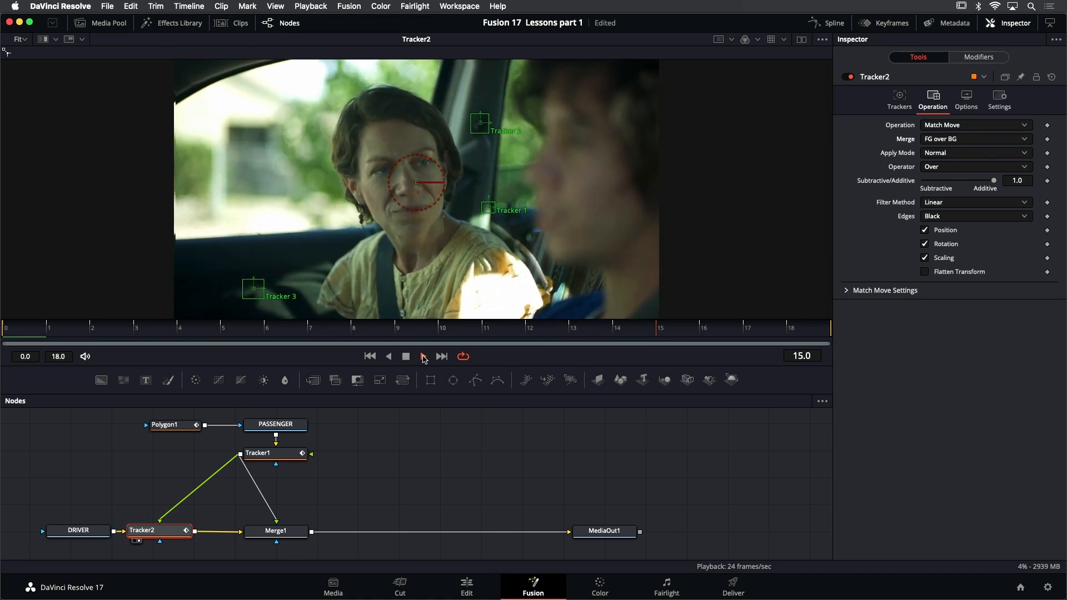
{"action": "left_click", "coordinate": [406, 356]}
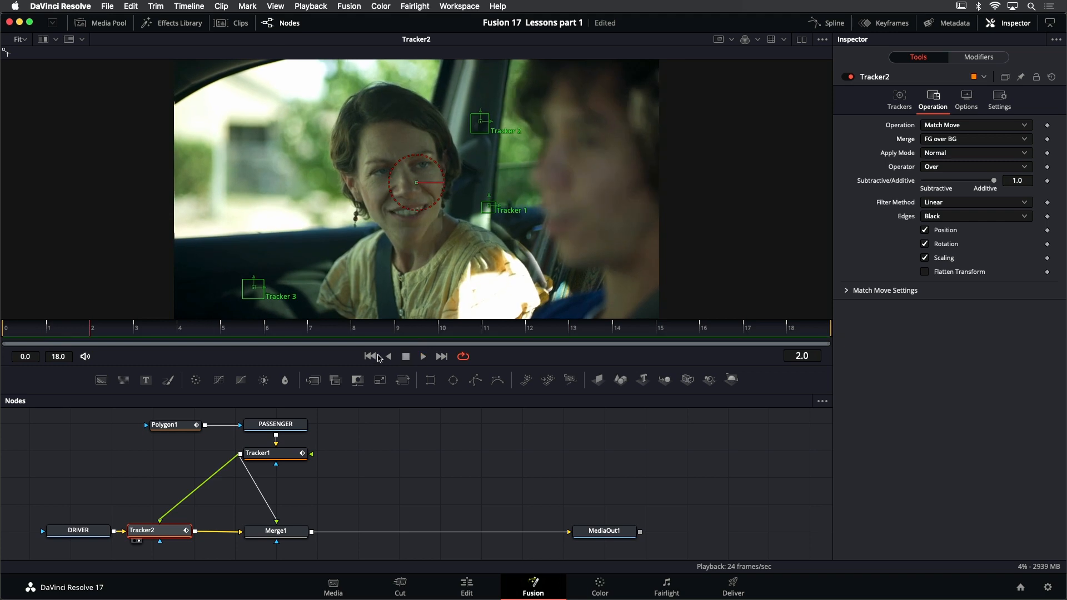
{"action": "left_click", "coordinate": [370, 356]}
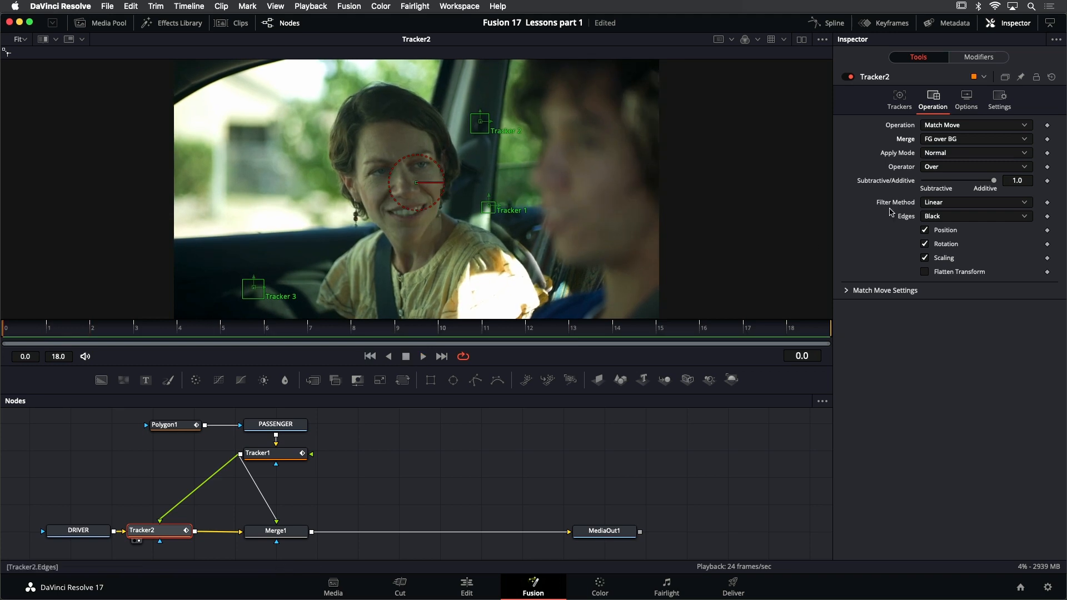
Try Tracker2's Merge as FG only during playback, restore FG over BG, and stop back at frame 0
{"action": "left_click", "coordinate": [978, 139]}
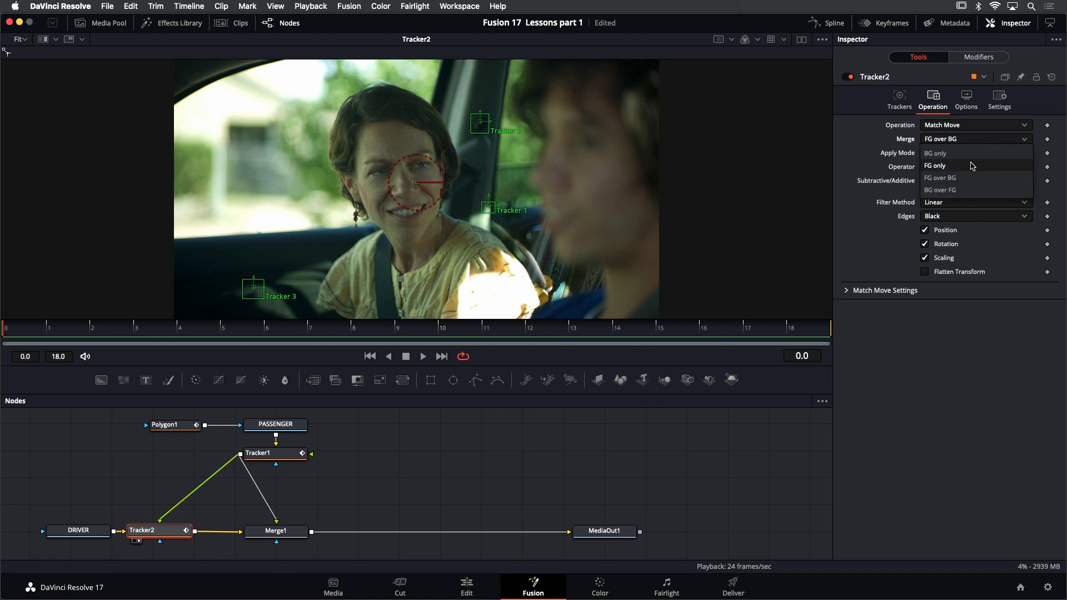
{"action": "left_click", "coordinate": [945, 160]}
{"action": "left_click", "coordinate": [423, 356]}
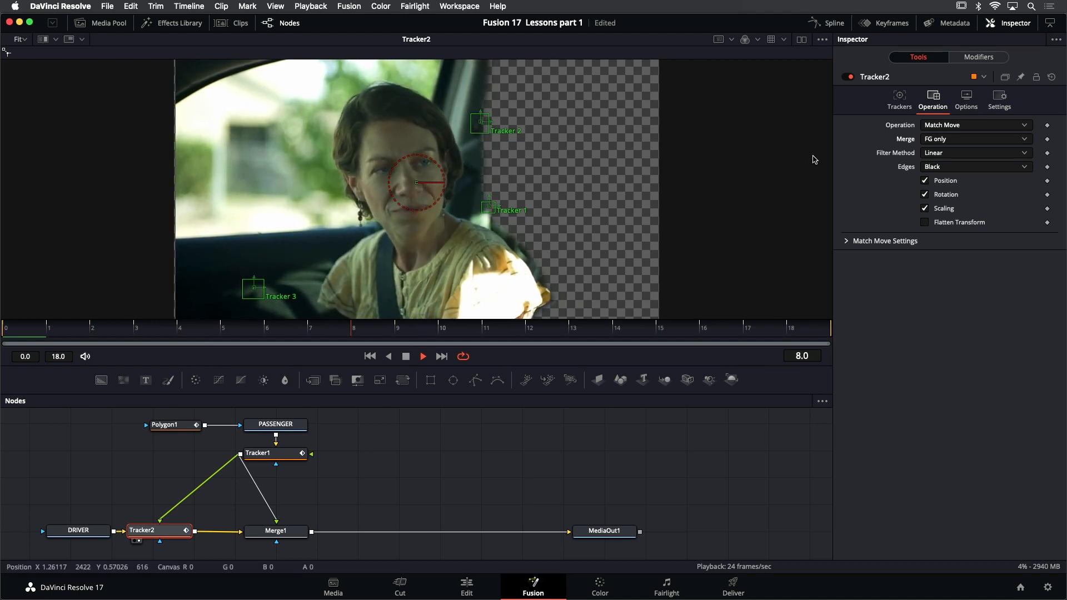
{"action": "left_click", "coordinate": [953, 139]}
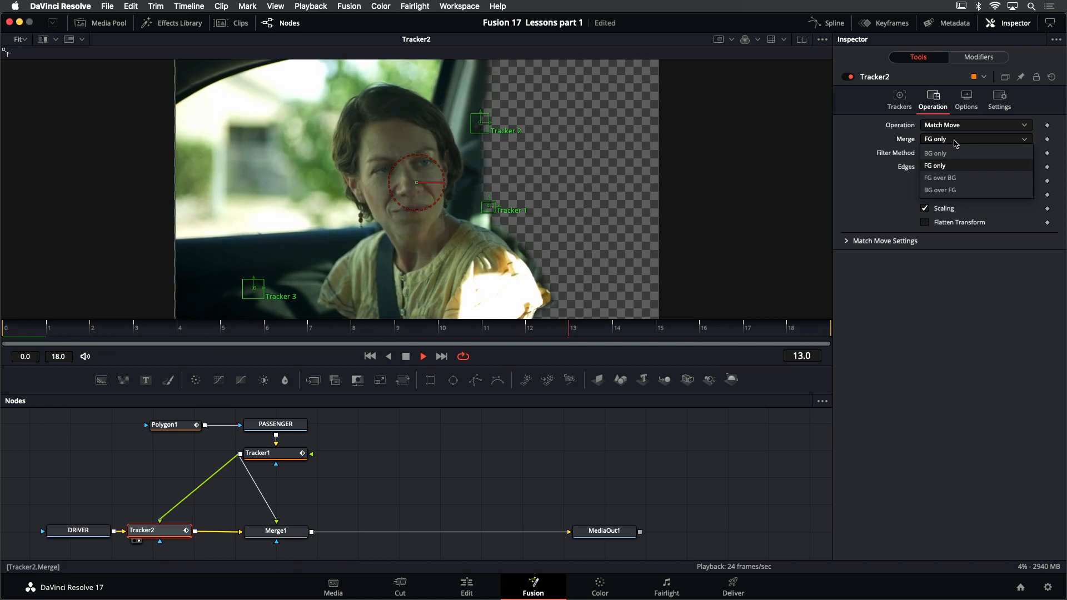
{"action": "left_click", "coordinate": [958, 178]}
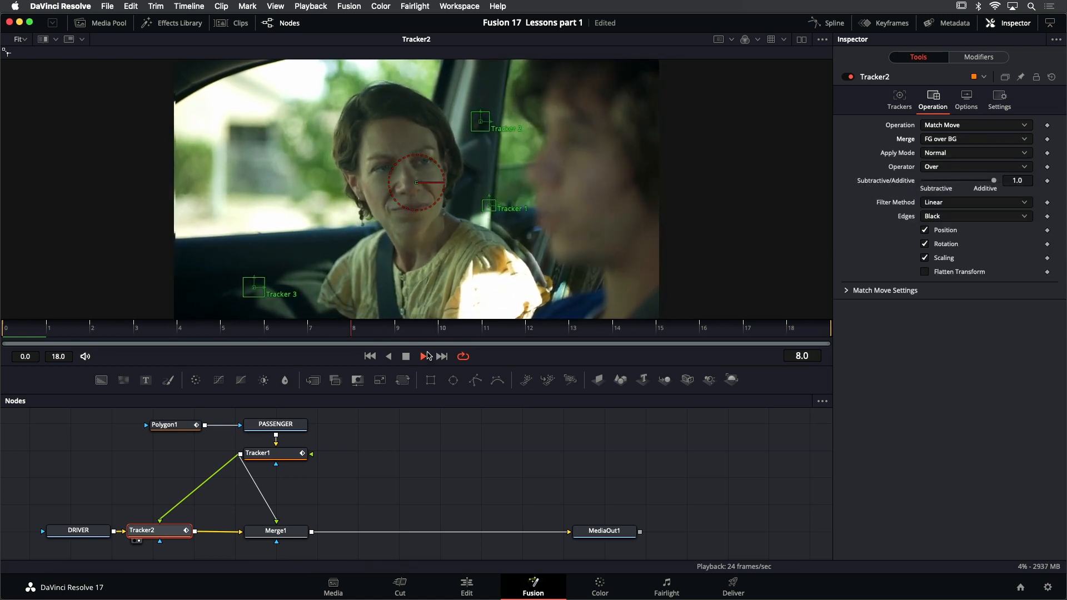
{"action": "left_click", "coordinate": [406, 357]}
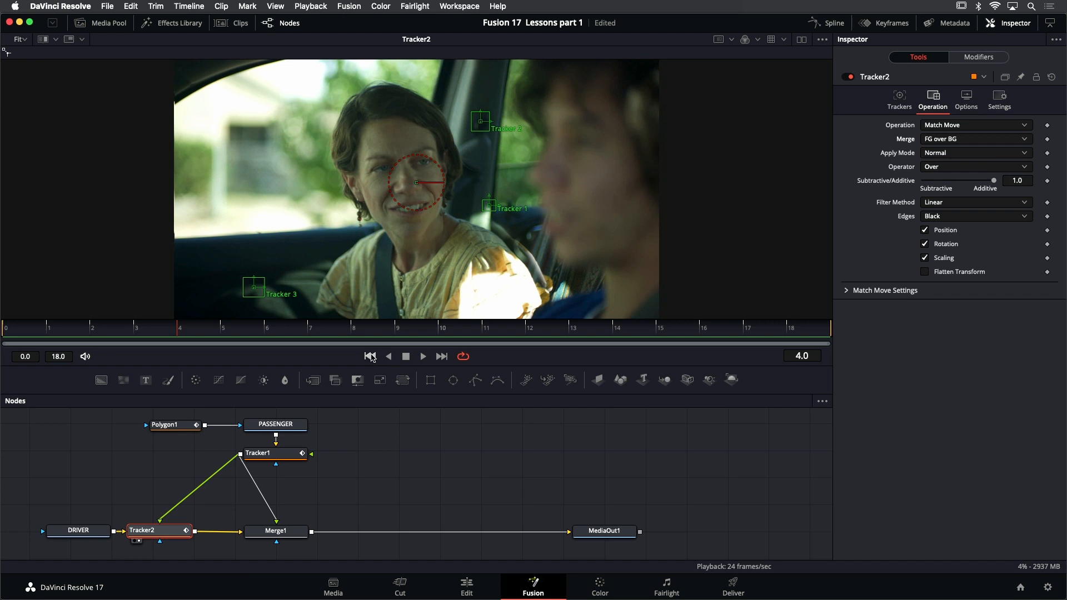
{"action": "left_click", "coordinate": [370, 357]}
Delete the Merge1 node and move Tracker2 into its place between DRIVER and MediaOut1
{"action": "left_click", "coordinate": [289, 533]}
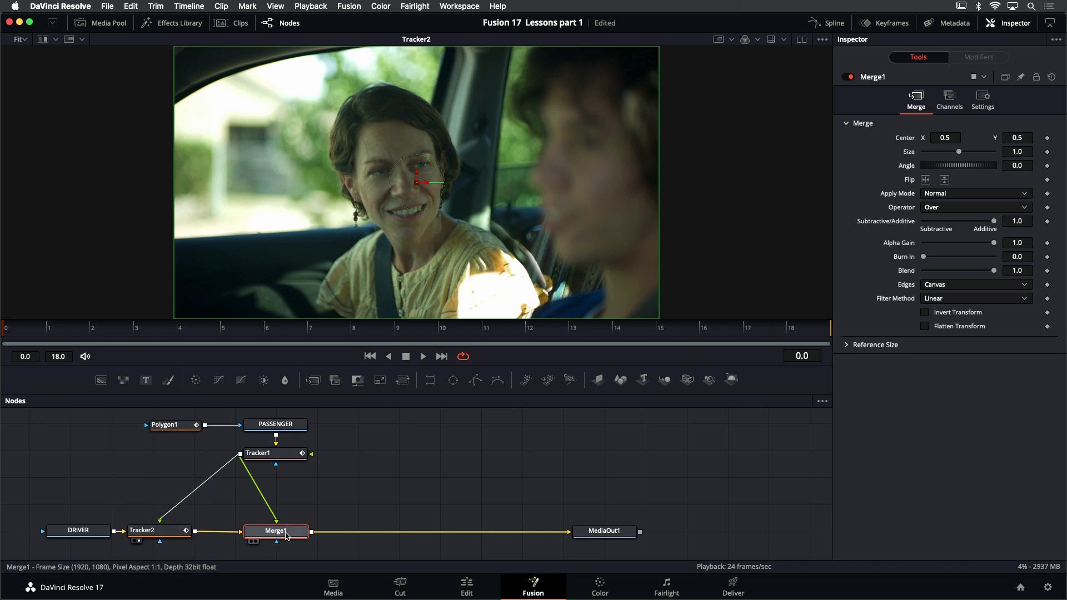
{"action": "key", "text": "Delete"}
{"action": "left_click_drag", "start_coordinate": [174, 534], "coordinate": [289, 539]}
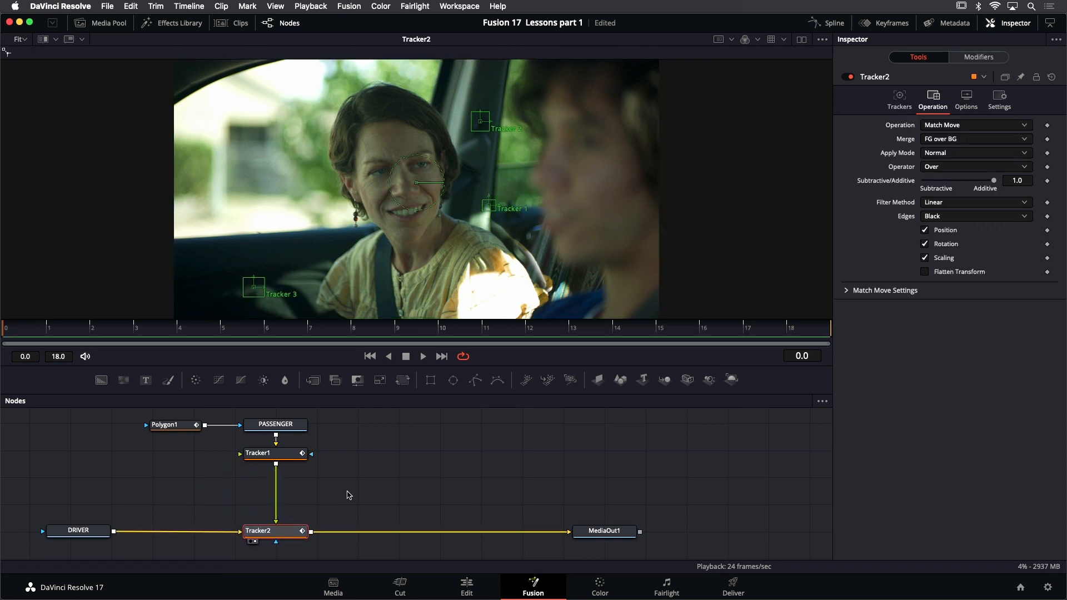
Select Tracker2, enlarge the viewer slightly, and play the composite to check the passenger against the driver shot
{"action": "left_click", "coordinate": [362, 480]}
{"action": "left_click", "coordinate": [276, 535]}
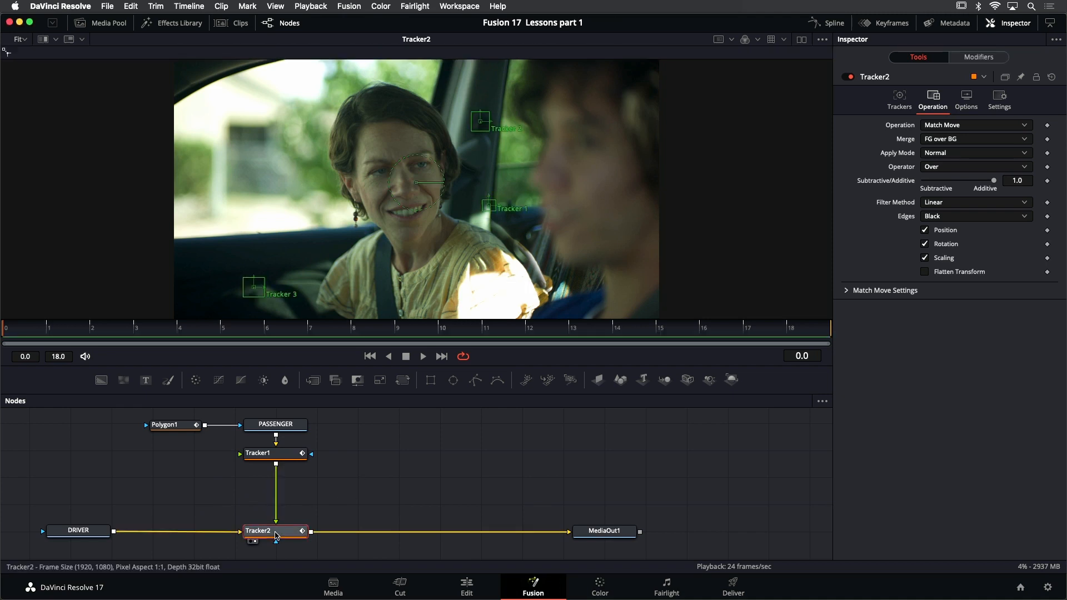
{"action": "left_click_drag", "start_coordinate": [478, 368], "coordinate": [473, 373]}
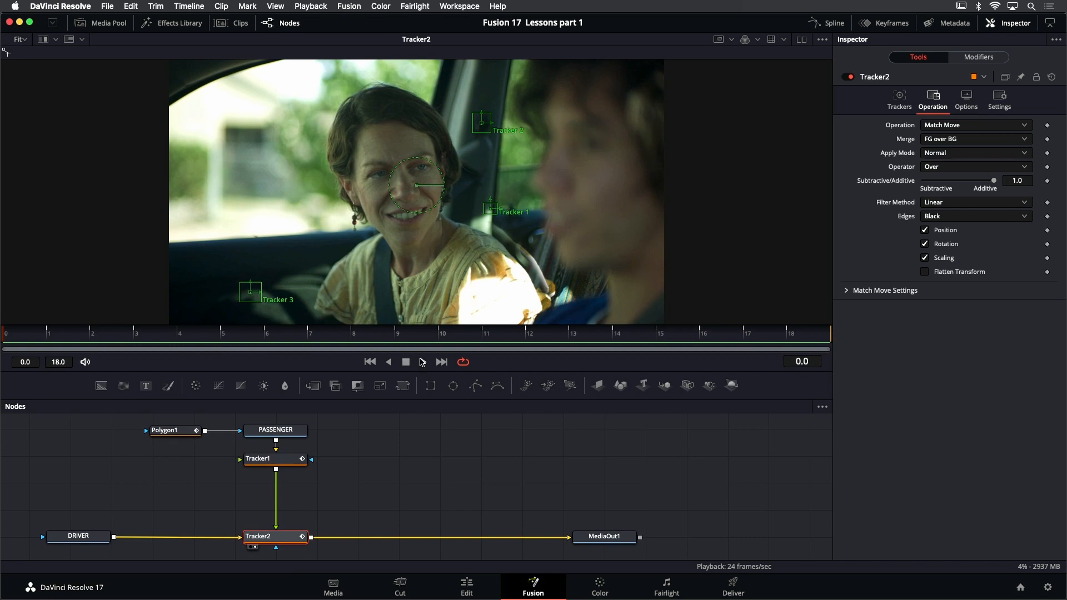
{"action": "left_click", "coordinate": [422, 362]}
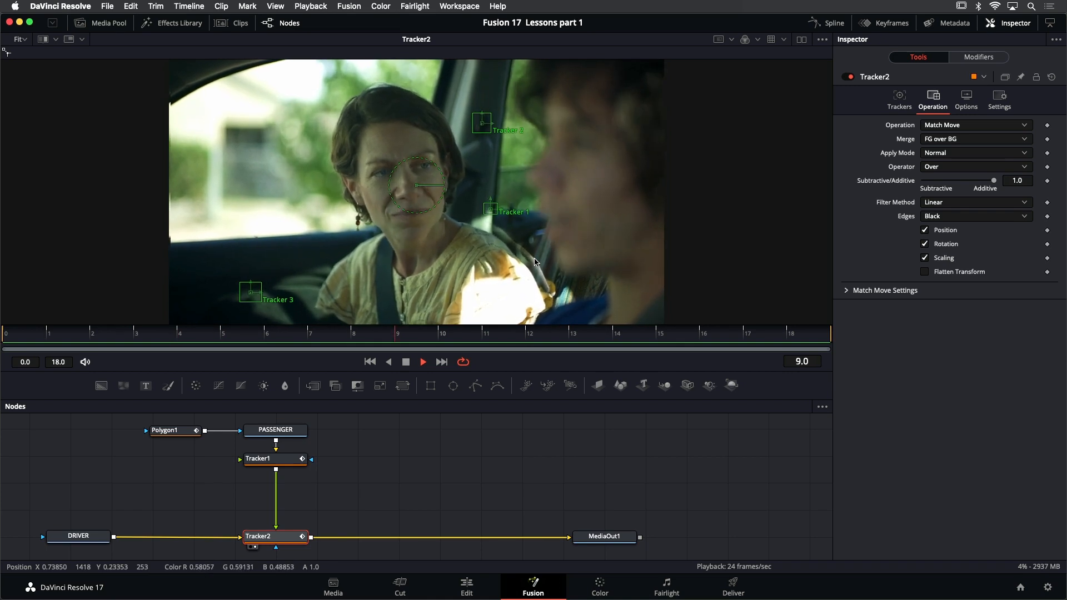
Stop playback, go to Polygon1's mask keyframe at frame 3, and pull the mask points beside the passenger's arm outward
{"action": "left_click", "coordinate": [406, 362]}
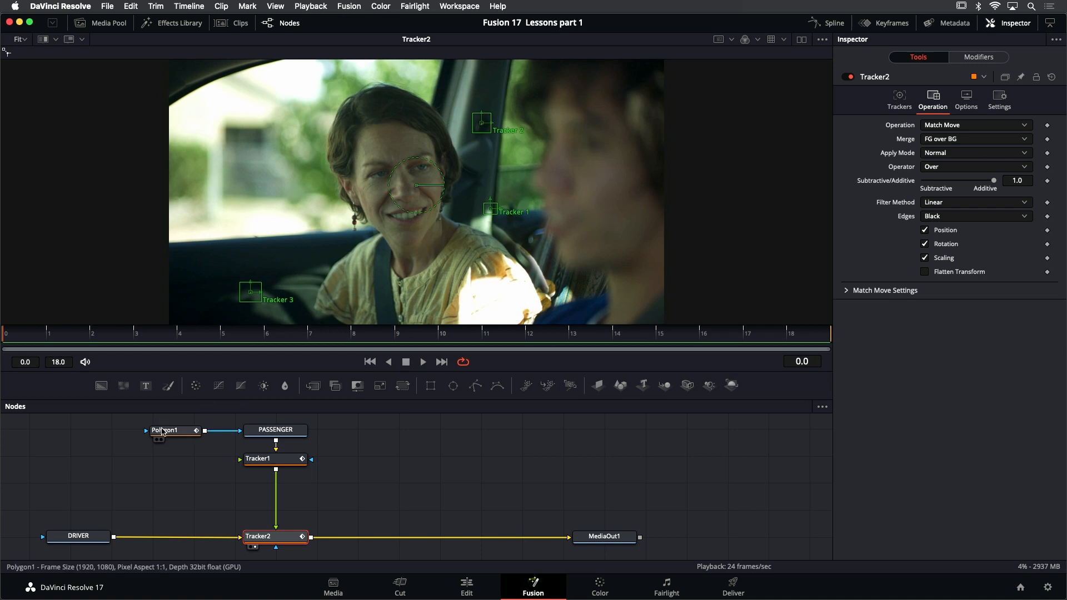
{"action": "left_click", "coordinate": [162, 432]}
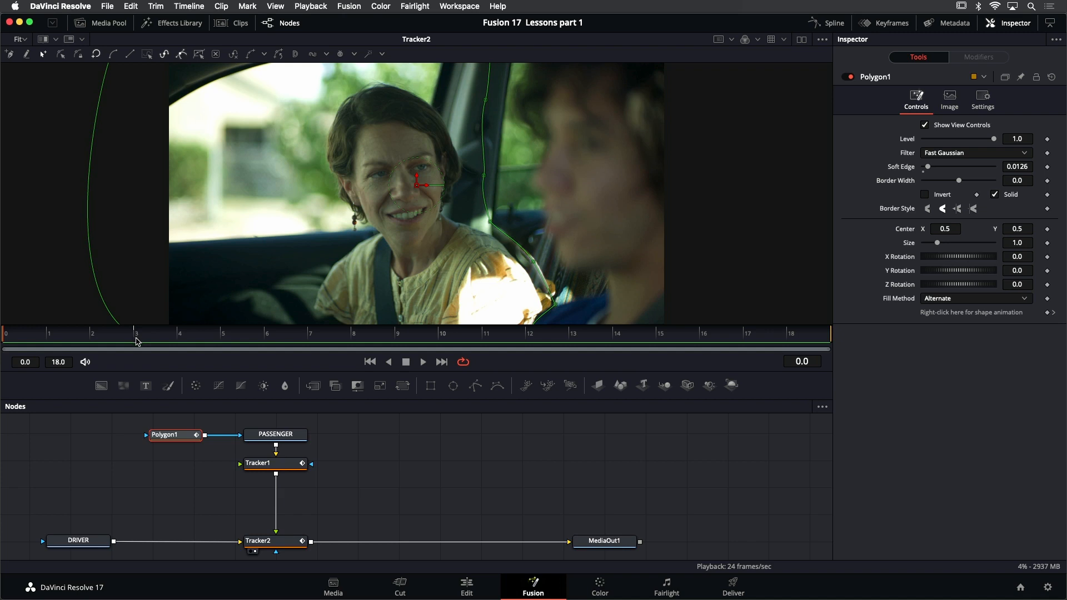
{"action": "left_click", "coordinate": [1054, 312]}
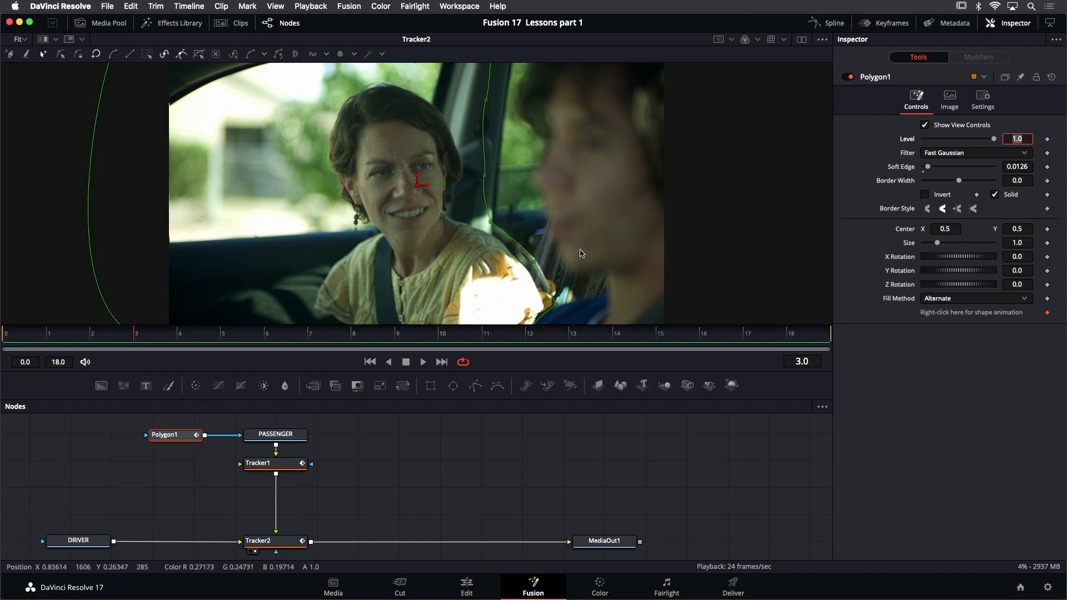
{"action": "left_click_drag", "start_coordinate": [575, 243], "coordinate": [569, 235]}
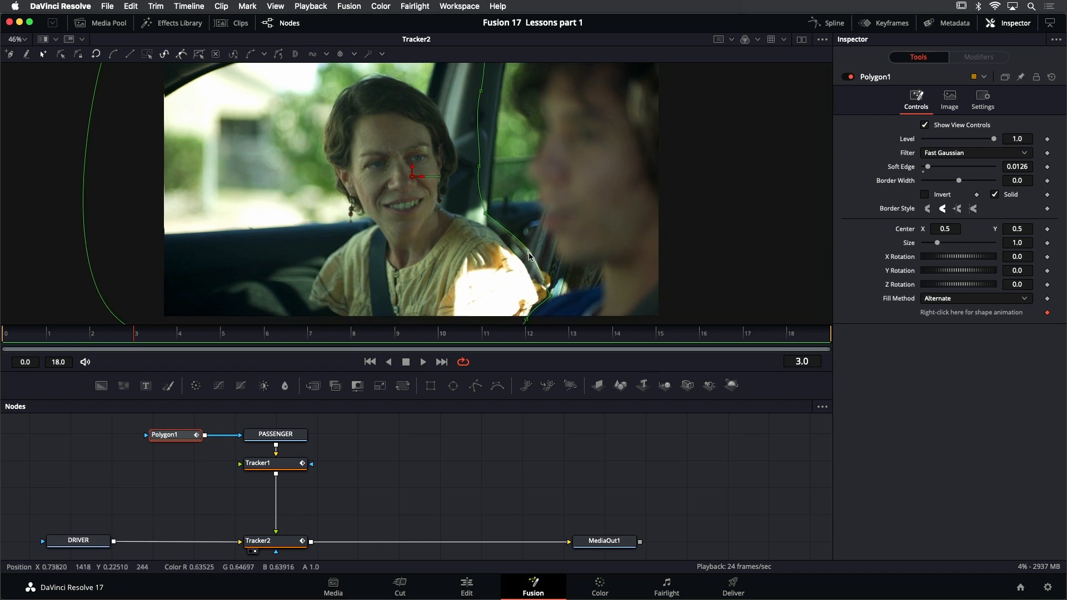
{"action": "scroll", "coordinate": [529, 256], "scroll_direction": "up", "scroll_amount": 3}
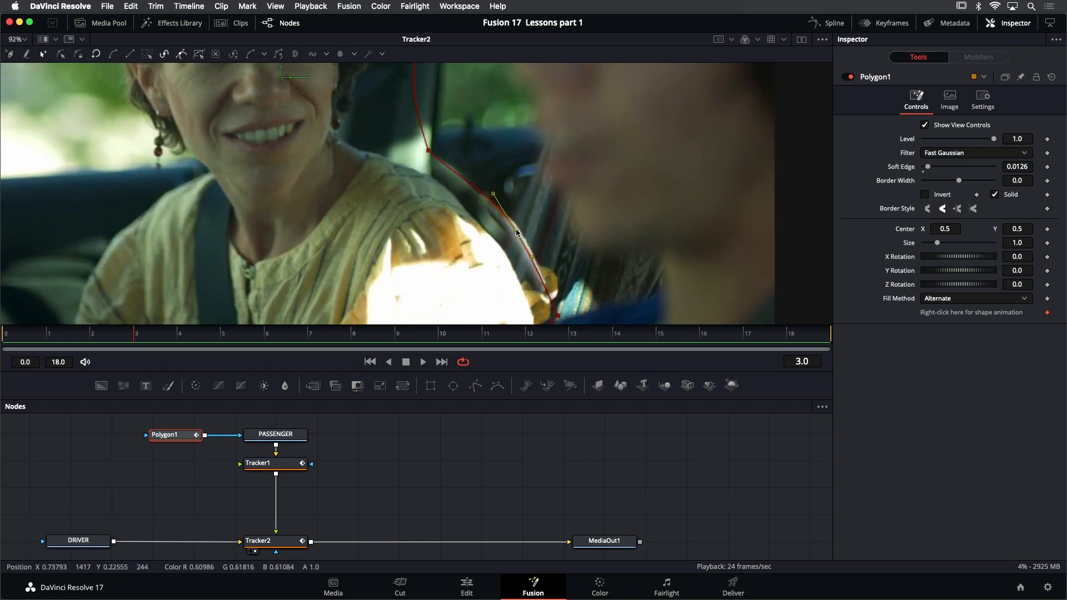
{"action": "left_click_drag", "start_coordinate": [515, 229], "coordinate": [530, 224]}
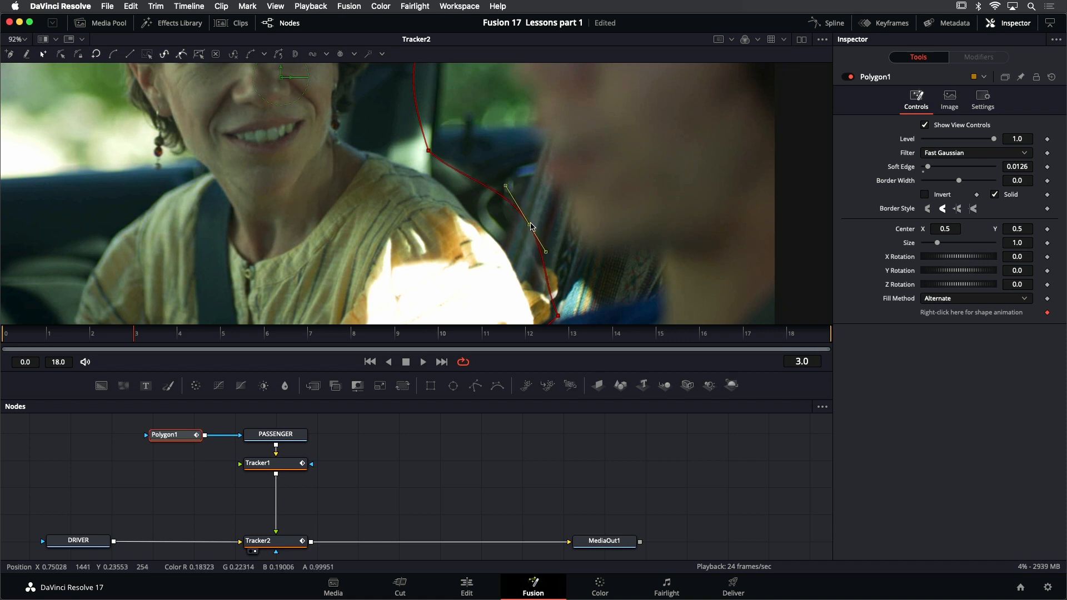
{"action": "left_click_drag", "start_coordinate": [557, 316], "coordinate": [576, 299]}
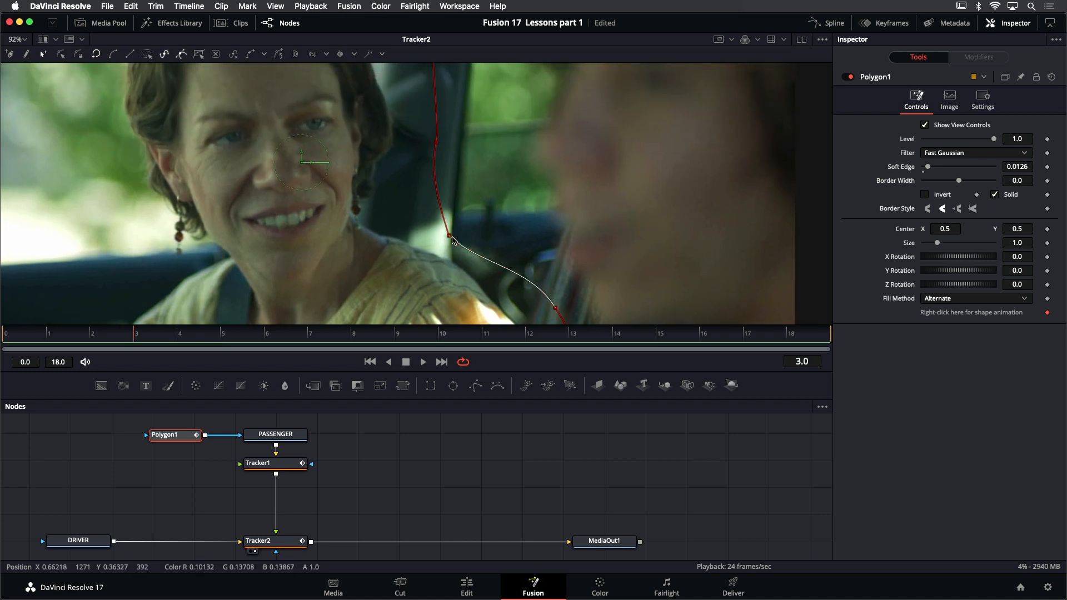
Refine Polygon1's remaining mask points at frame 3 along the window pillar and beside the passenger's elbow
{"action": "left_click", "coordinate": [464, 225]}
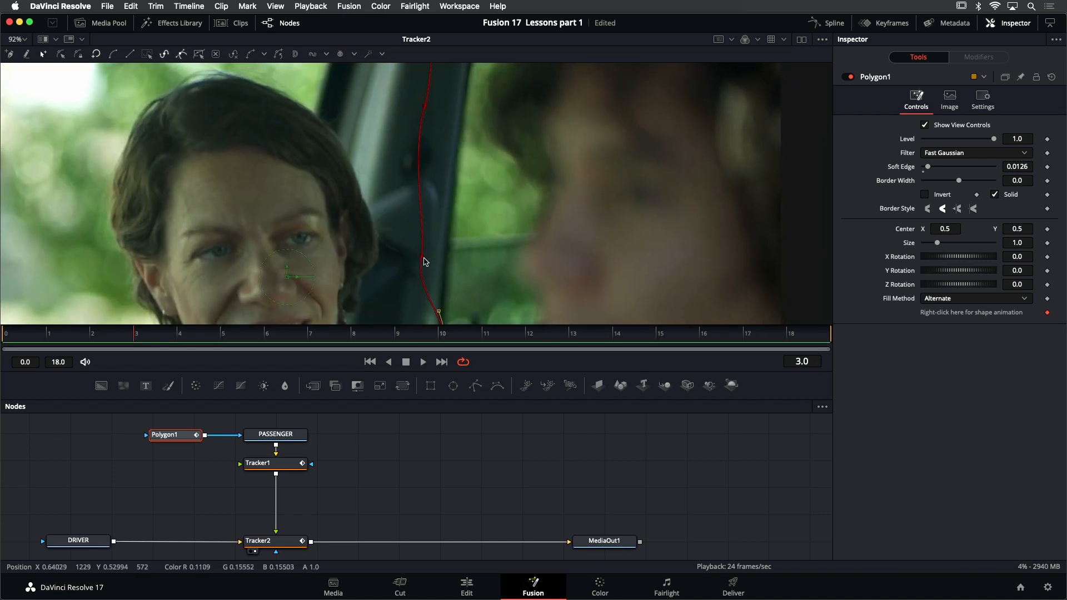
{"action": "left_click", "coordinate": [430, 257]}
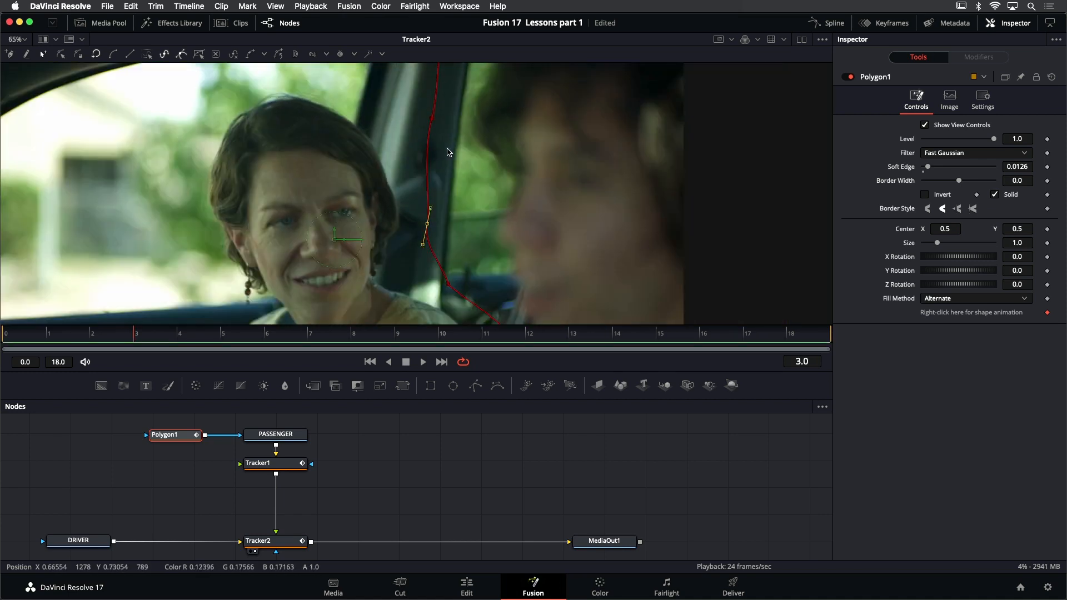
{"action": "key", "text": "minus"}
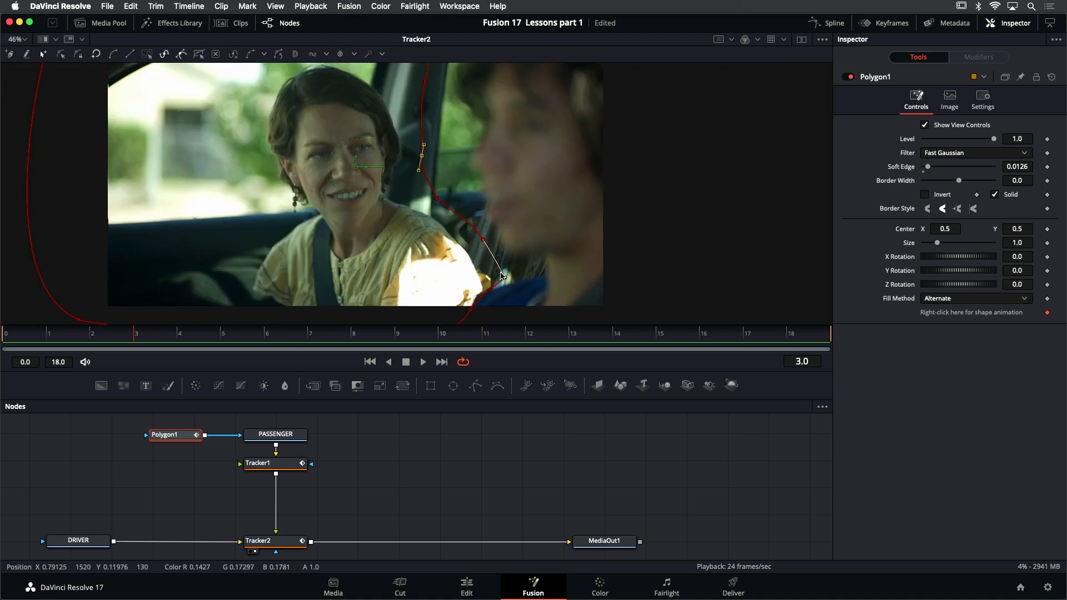
{"action": "left_click_drag", "start_coordinate": [502, 275], "coordinate": [503, 276]}
Play the composite with and without the mask outline, examine the passenger's arm edge up close, and return to frame 0
{"action": "left_click", "coordinate": [423, 362]}
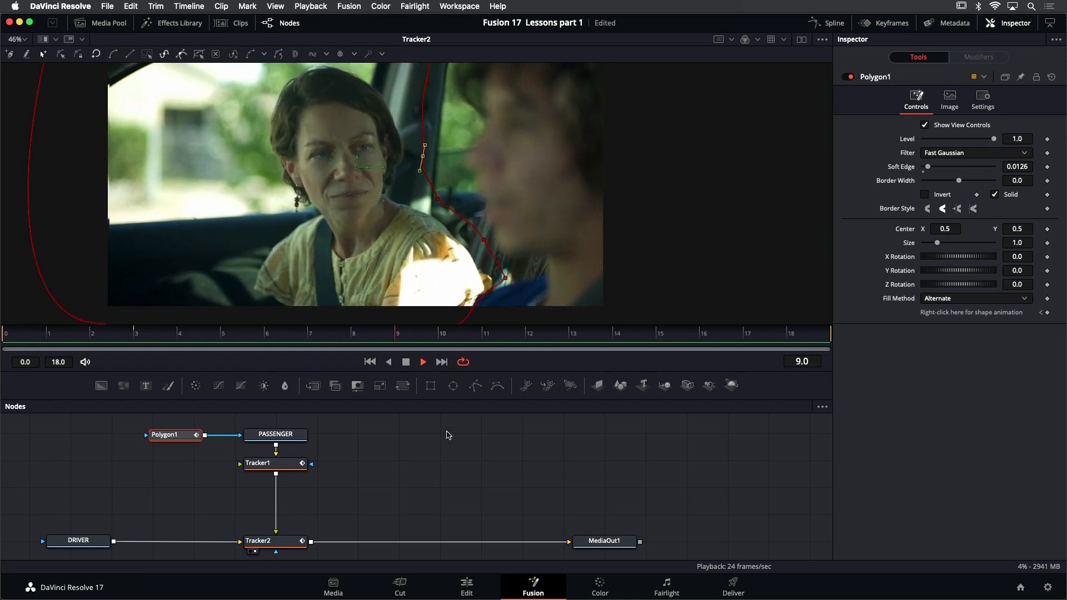
{"action": "left_click", "coordinate": [369, 361]}
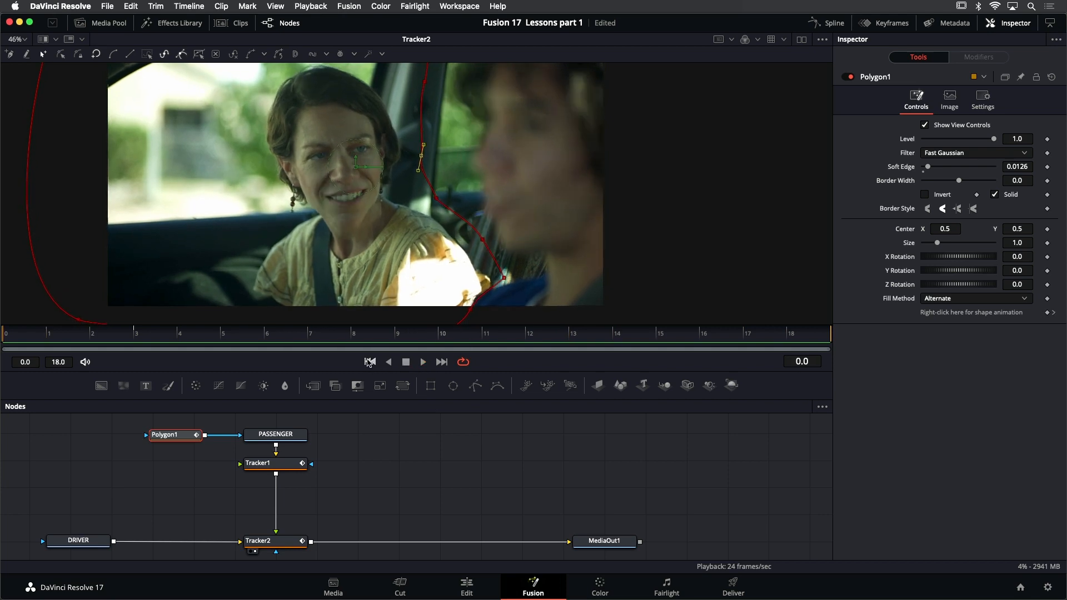
{"action": "scroll", "coordinate": [417, 249], "scroll_direction": "down", "scroll_amount": 3}
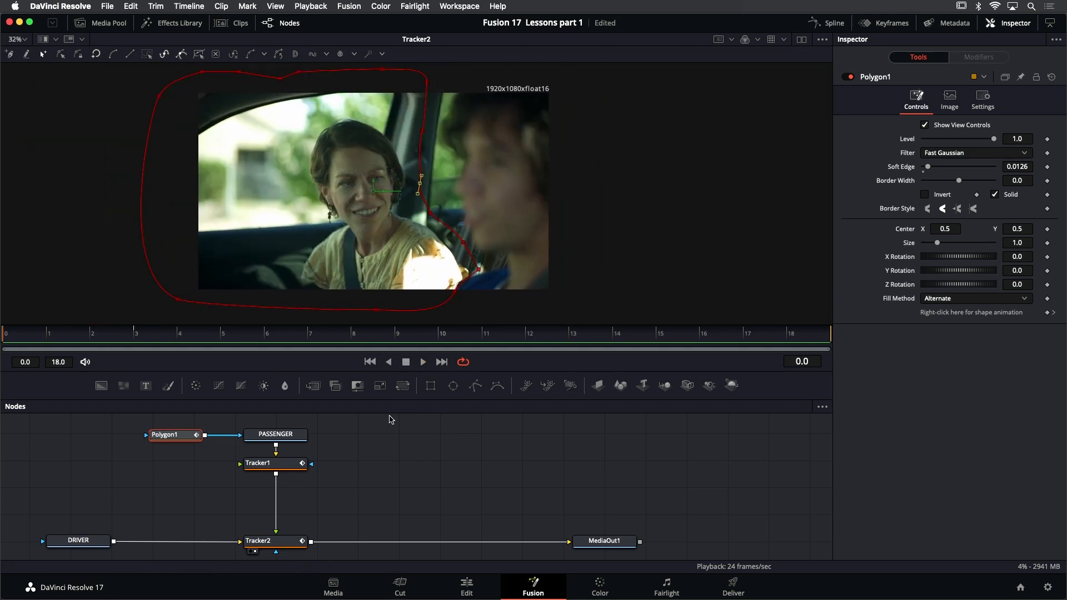
{"action": "left_click", "coordinate": [417, 450]}
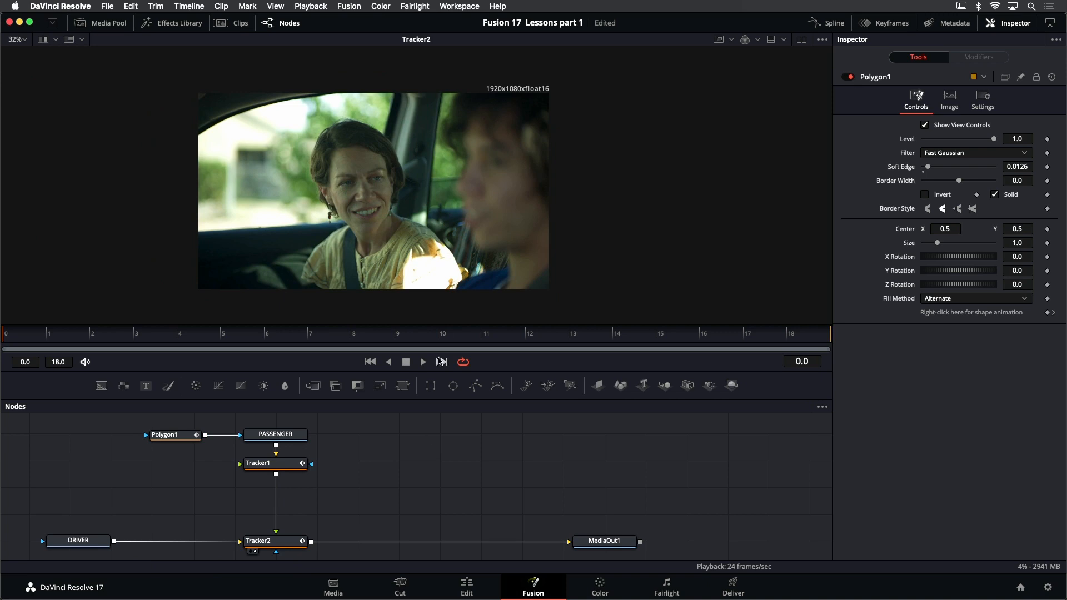
{"action": "left_click", "coordinate": [424, 362]}
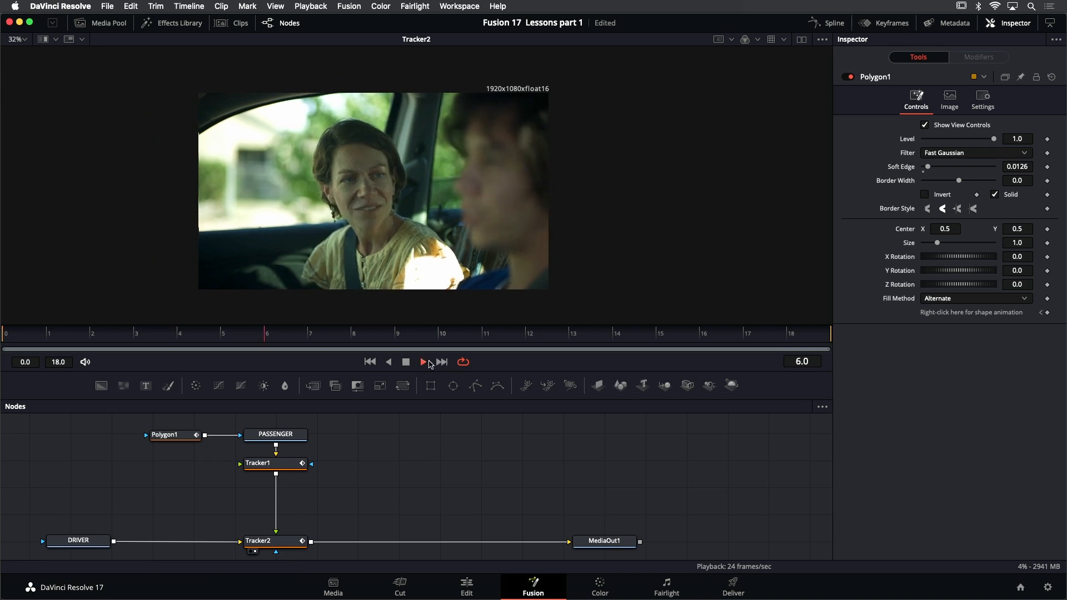
{"action": "scroll", "coordinate": [464, 272], "scroll_direction": "up", "scroll_amount": 4}
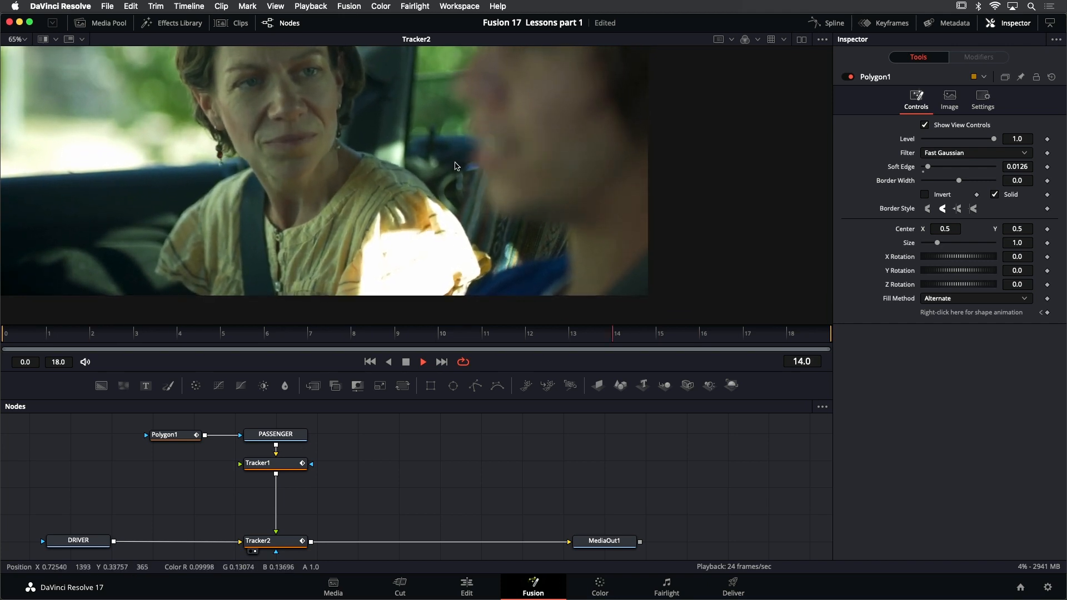
{"action": "left_click_drag", "start_coordinate": [475, 268], "coordinate": [466, 325]}
{"action": "key", "text": "space"}
{"action": "scroll", "coordinate": [478, 231], "scroll_direction": "down", "scroll_amount": 2}
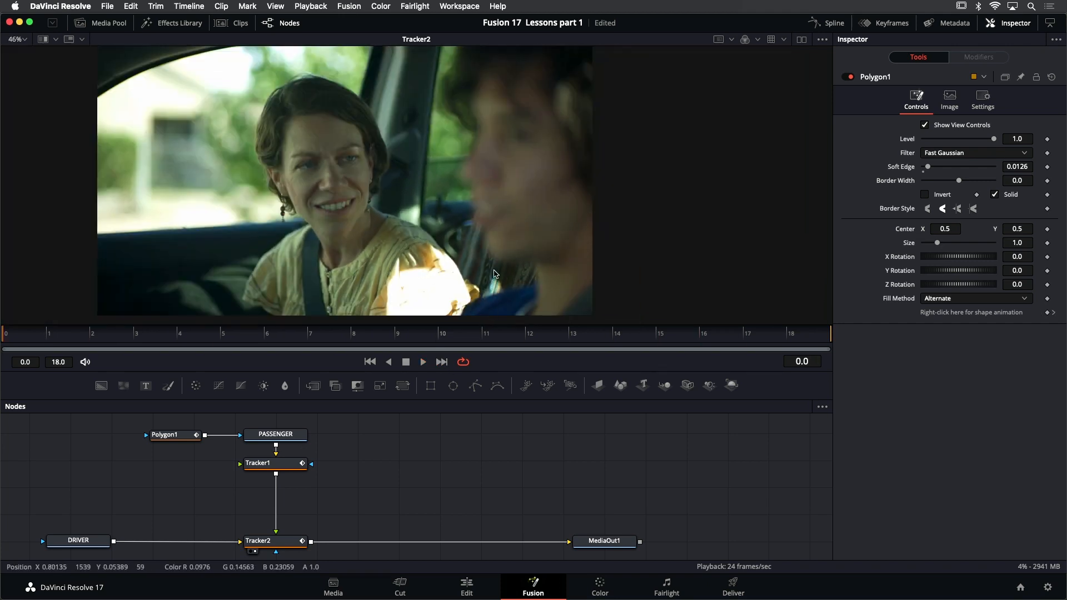
{"action": "scroll", "coordinate": [450, 252], "scroll_direction": "up", "scroll_amount": 2}
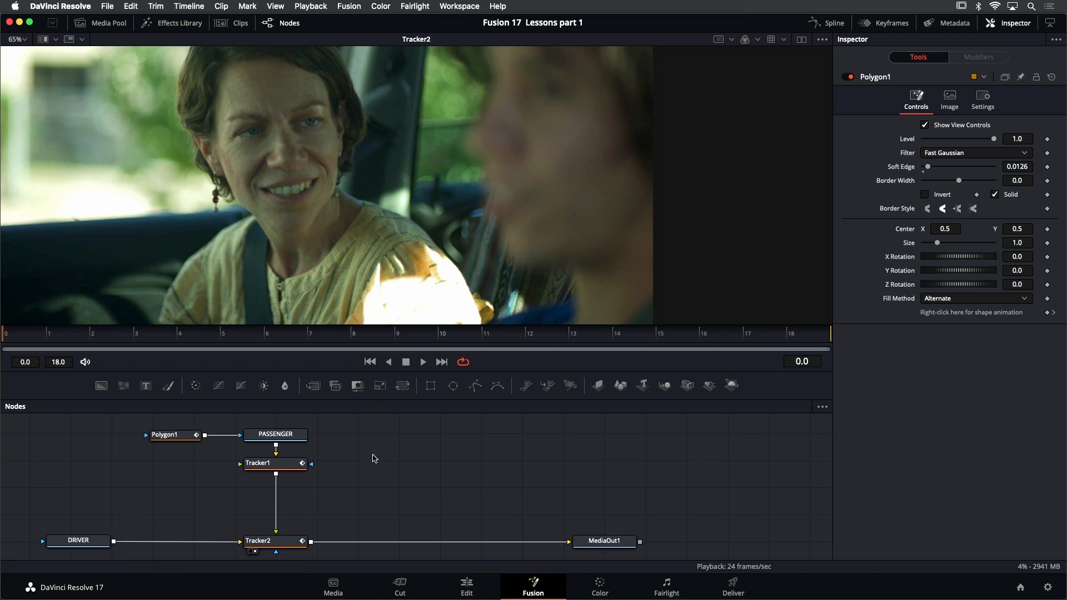
Reshape Polygon1's mask points at frame 0 around the passenger's elbow and the base of the window pillar, and save the project
{"action": "left_click", "coordinate": [185, 435]}
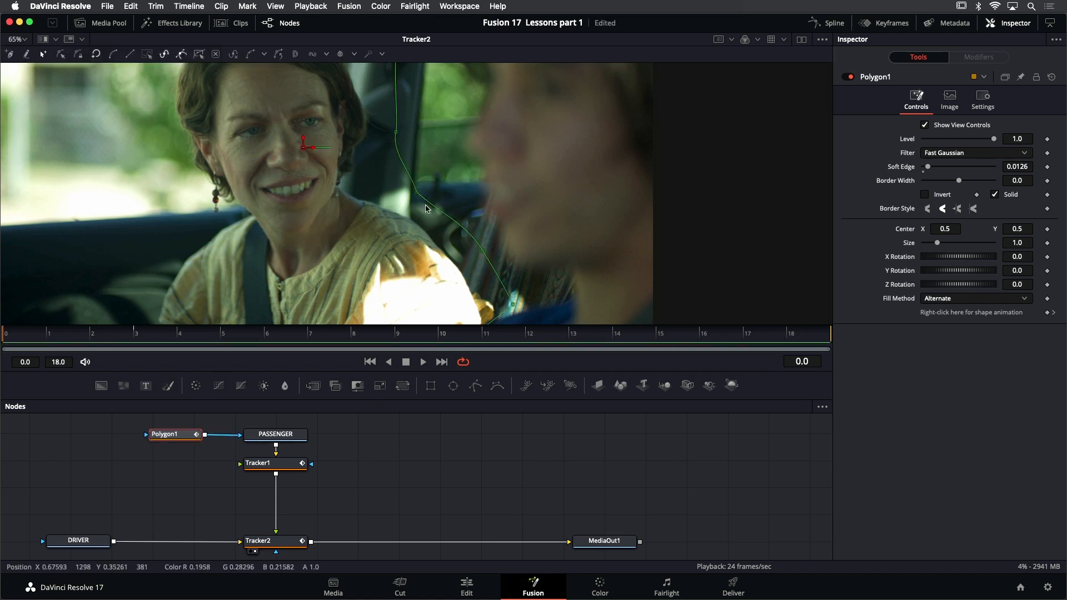
{"action": "left_click", "coordinate": [484, 252]}
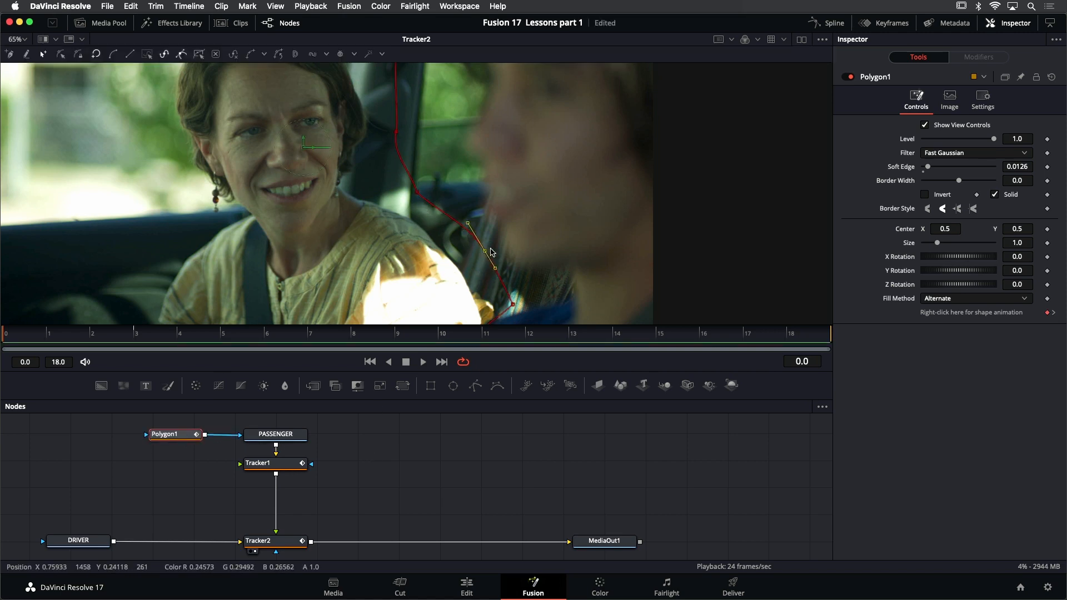
{"action": "left_click_drag", "start_coordinate": [512, 309], "coordinate": [491, 311]}
{"action": "left_click_drag", "start_coordinate": [524, 298], "coordinate": [514, 304]}
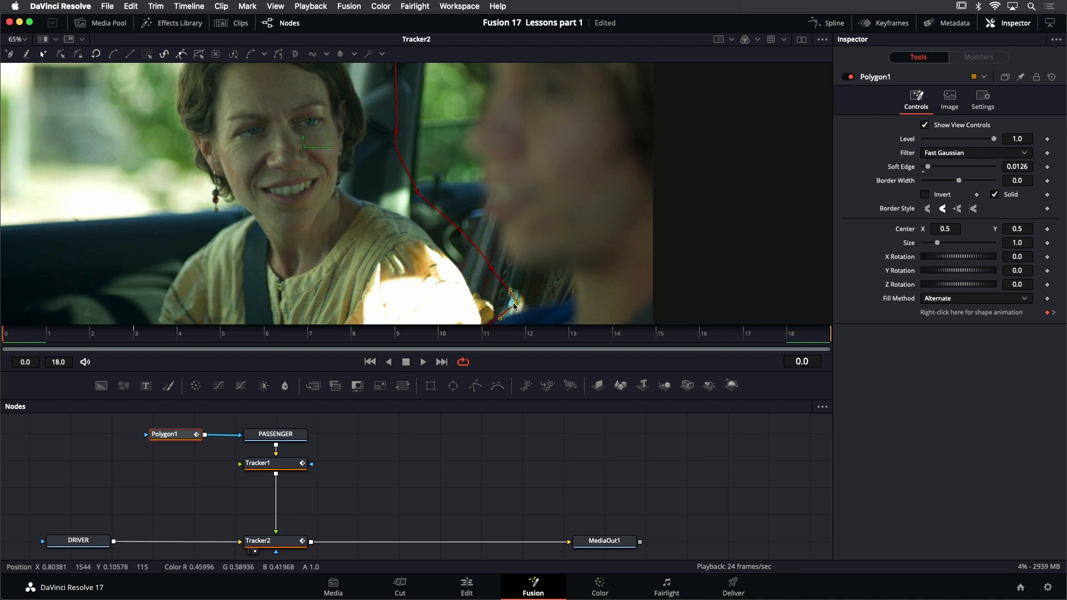
{"action": "mouse_move", "coordinate": [417, 192]}
{"action": "left_mouse_down"}
{"action": "mouse_move", "coordinate": [433, 171]}
{"action": "mouse_move", "coordinate": [404, 193]}
{"action": "mouse_move", "coordinate": [428, 180]}
{"action": "left_mouse_up"}
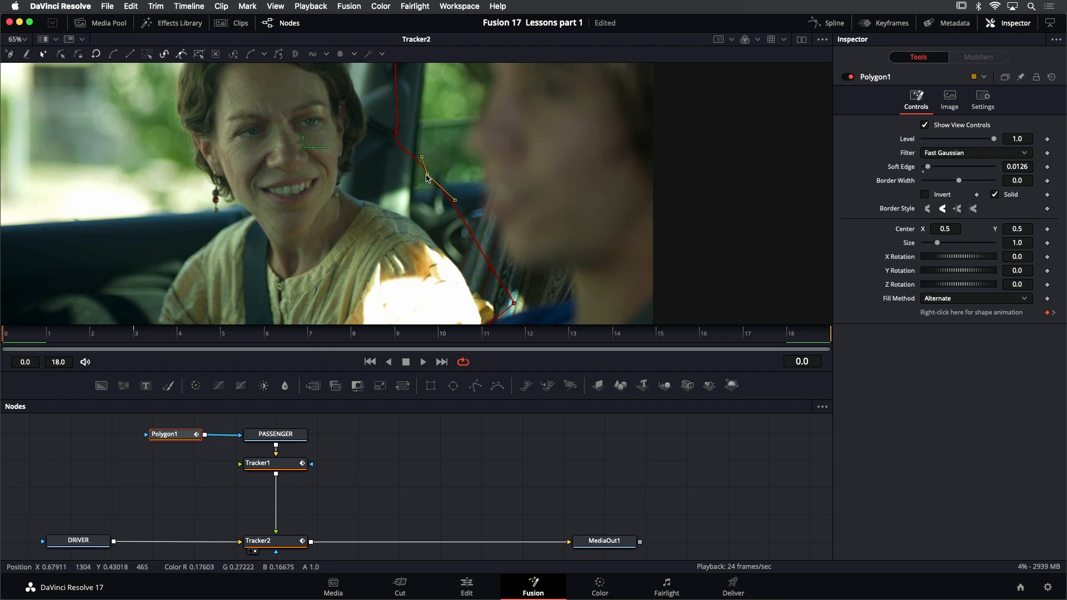
{"action": "left_click_drag", "start_coordinate": [427, 177], "coordinate": [408, 191]}
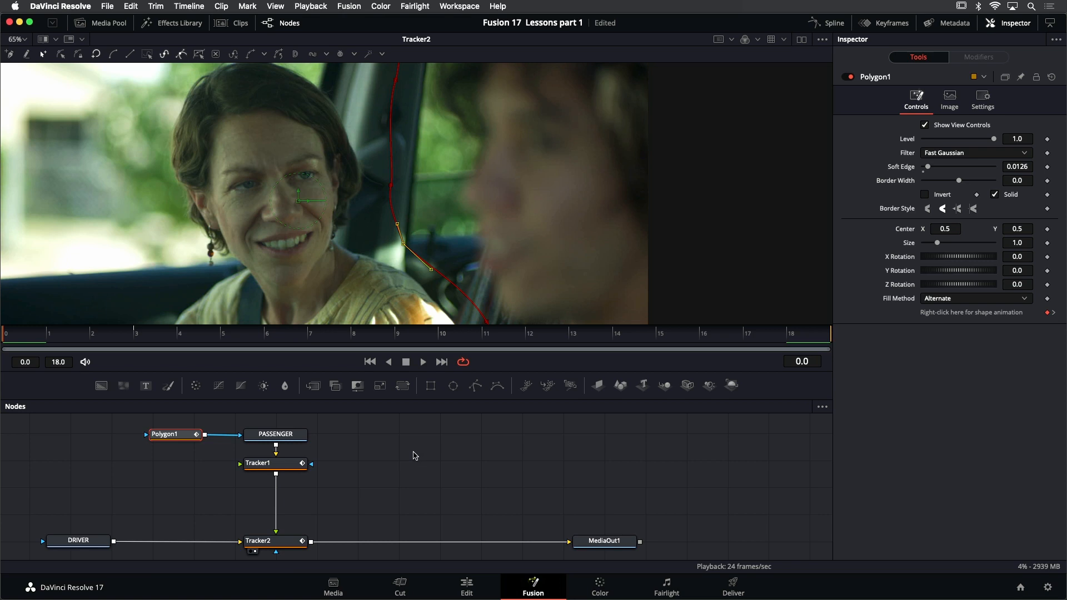
{"action": "key", "text": "super+s"}
Add a Transform (Xf) node between Tracker1 and Tracker2
{"action": "left_click_drag", "start_coordinate": [375, 452], "coordinate": [388, 454]}
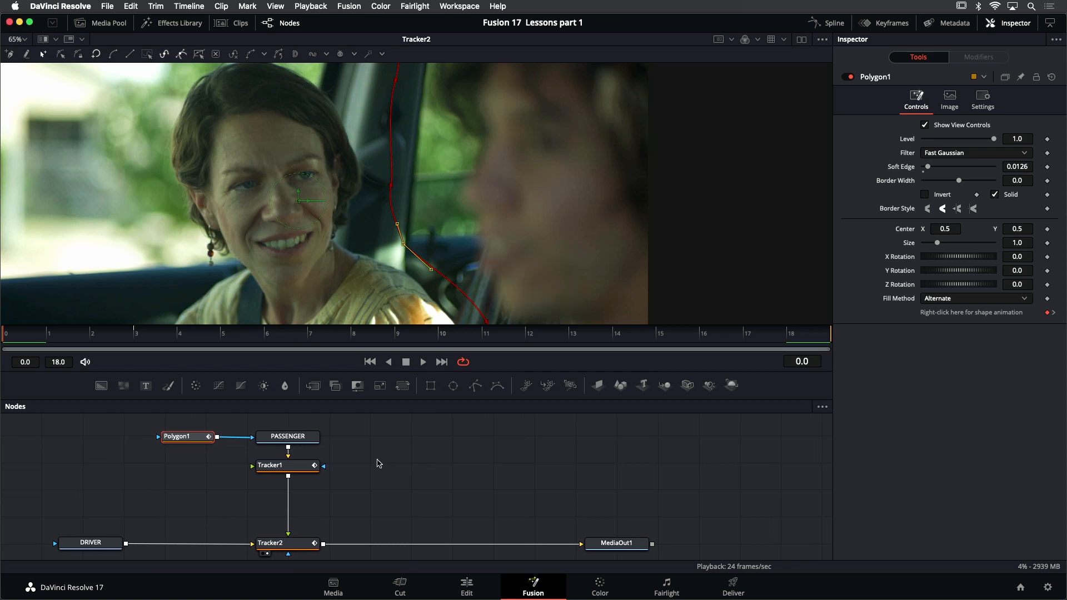
{"action": "left_click", "coordinate": [301, 470]}
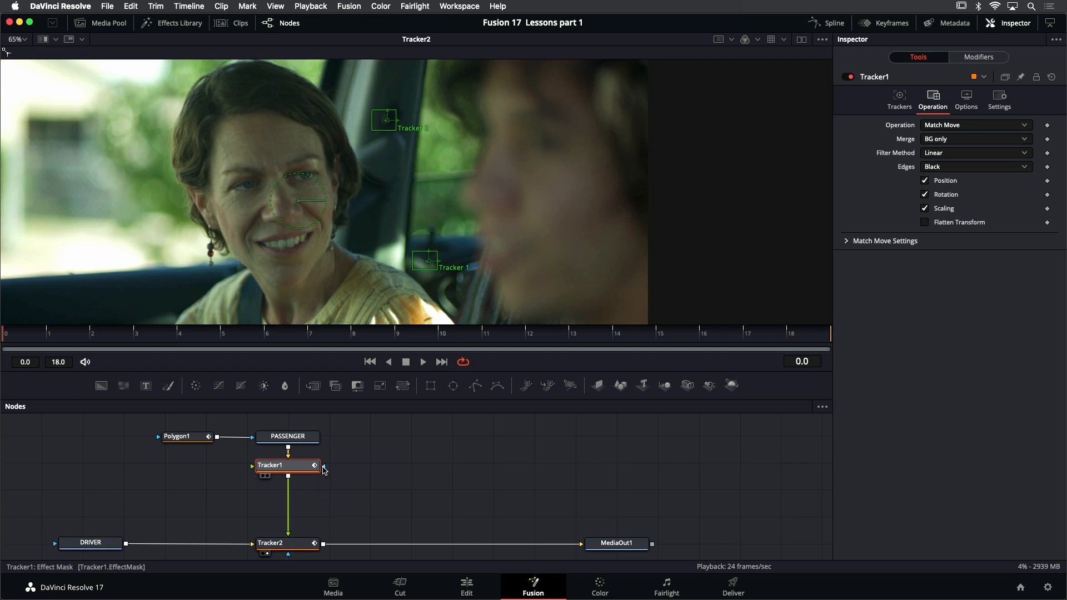
{"action": "key", "text": "shift+space"}
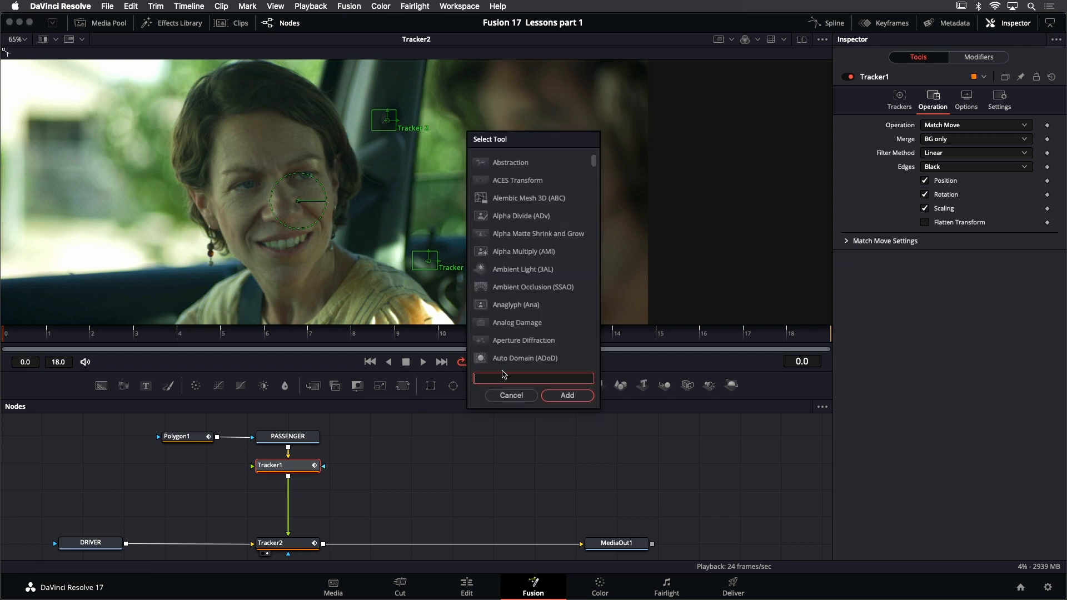
{"action": "type", "text": "trans"}
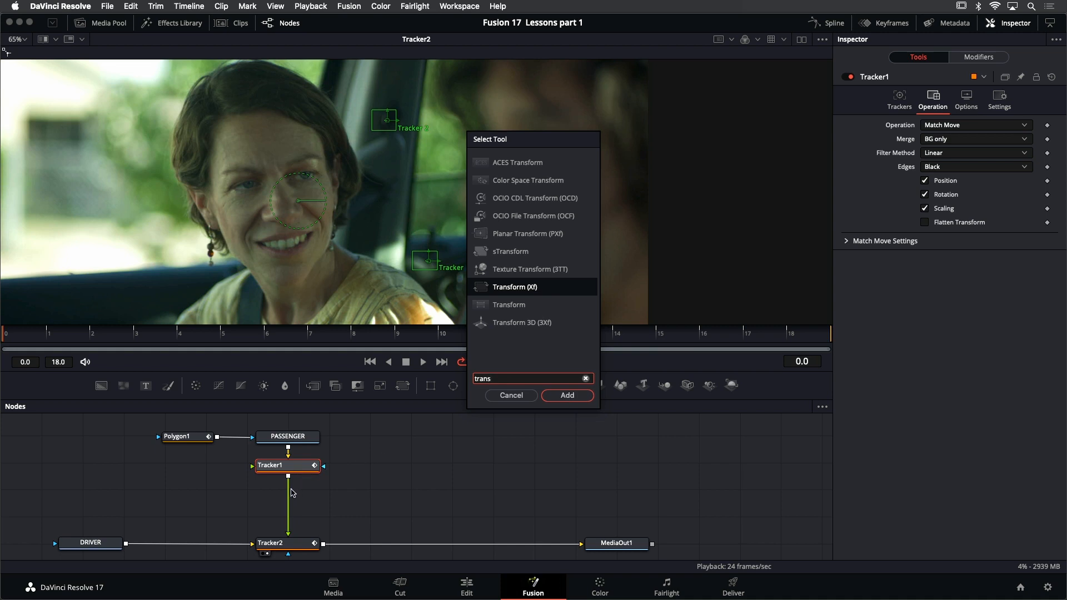
{"action": "left_click", "coordinate": [567, 396]}
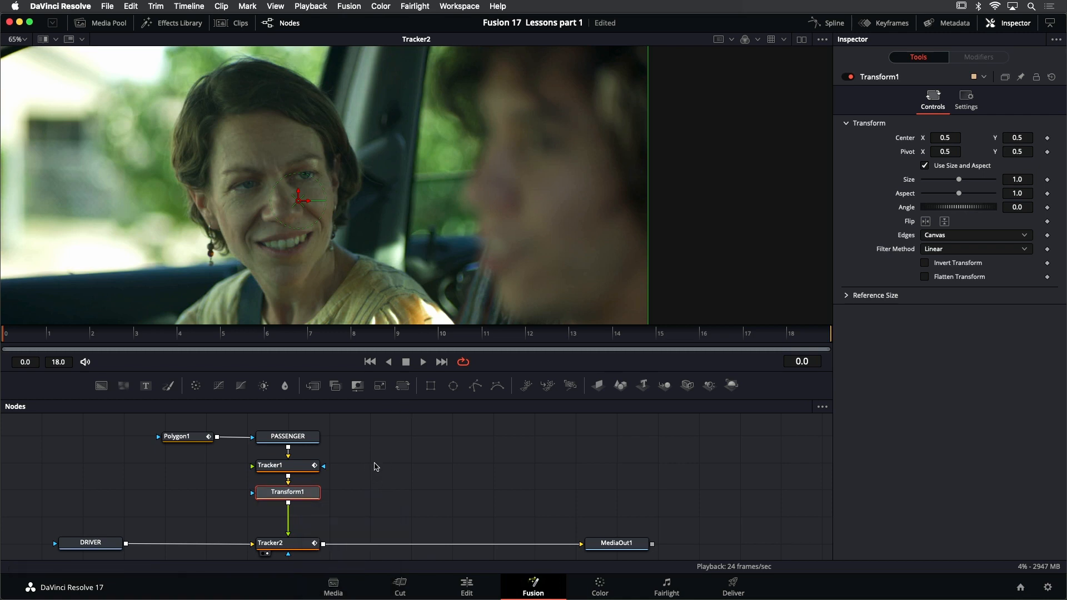
Fit the viewer, set up an A/B split wipe comparing DRIVER with Transform1, and move the divider to just beside the passenger
{"action": "left_click_drag", "start_coordinate": [520, 251], "coordinate": [614, 245]}
{"action": "key", "text": "ctrl+f"}
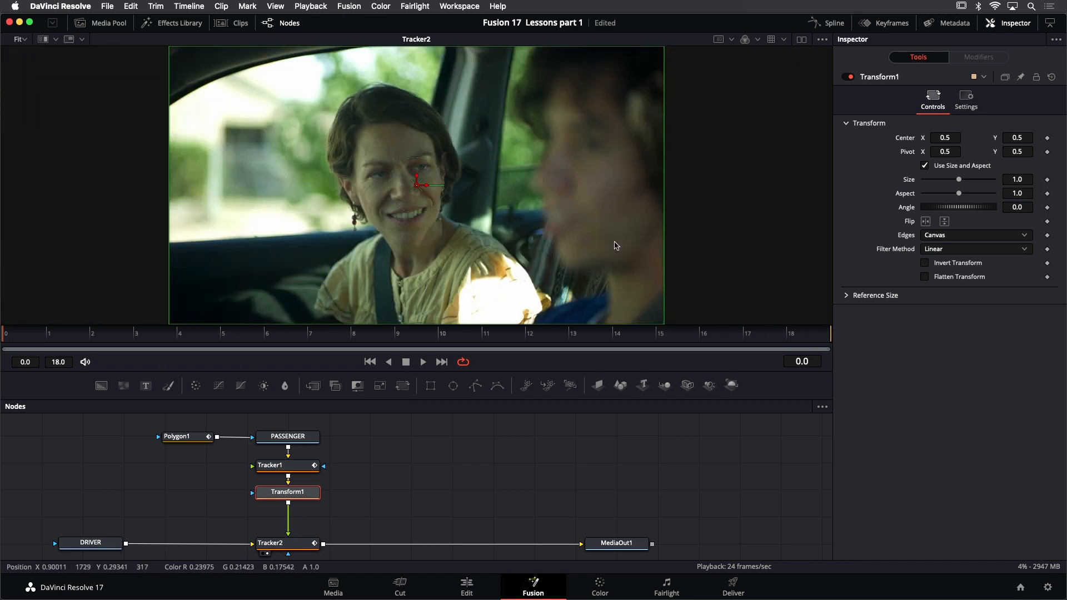
{"action": "left_click", "coordinate": [43, 39]}
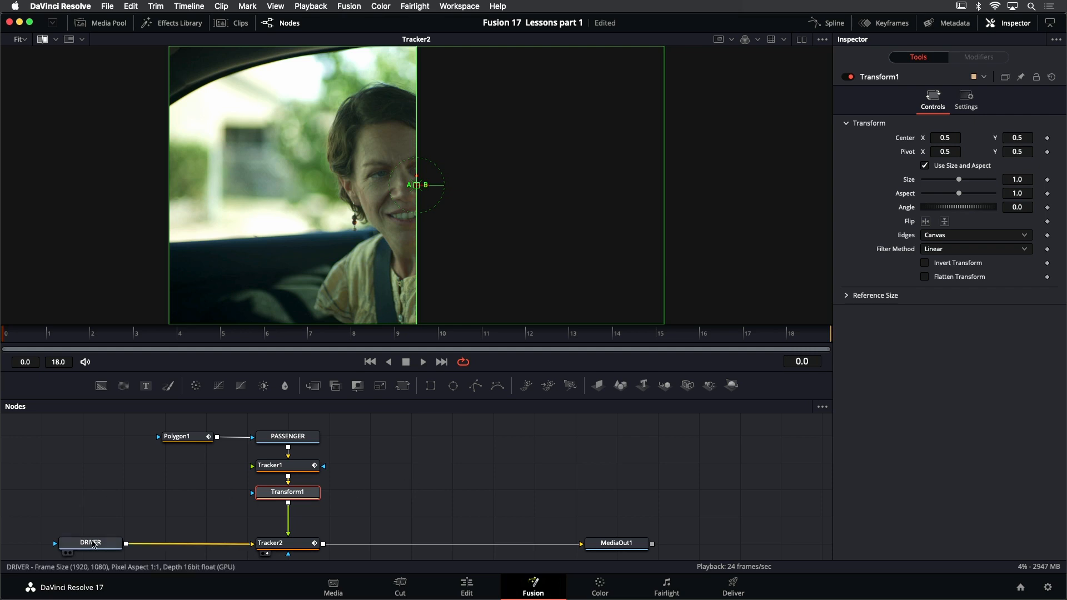
{"action": "left_click_drag", "start_coordinate": [268, 194], "coordinate": [268, 193]}
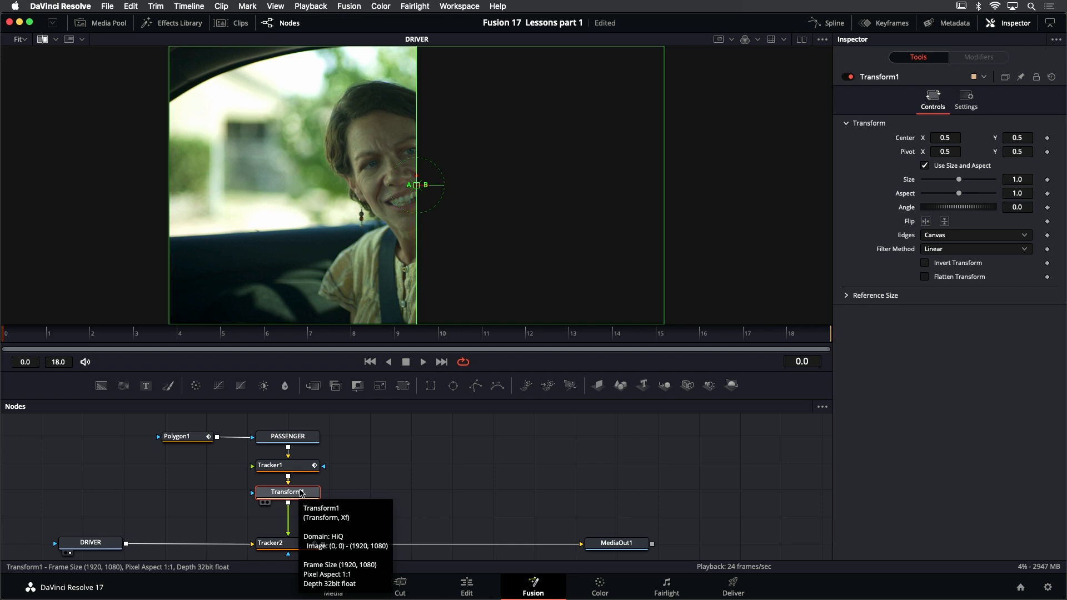
{"action": "left_click_drag", "start_coordinate": [301, 493], "coordinate": [534, 162]}
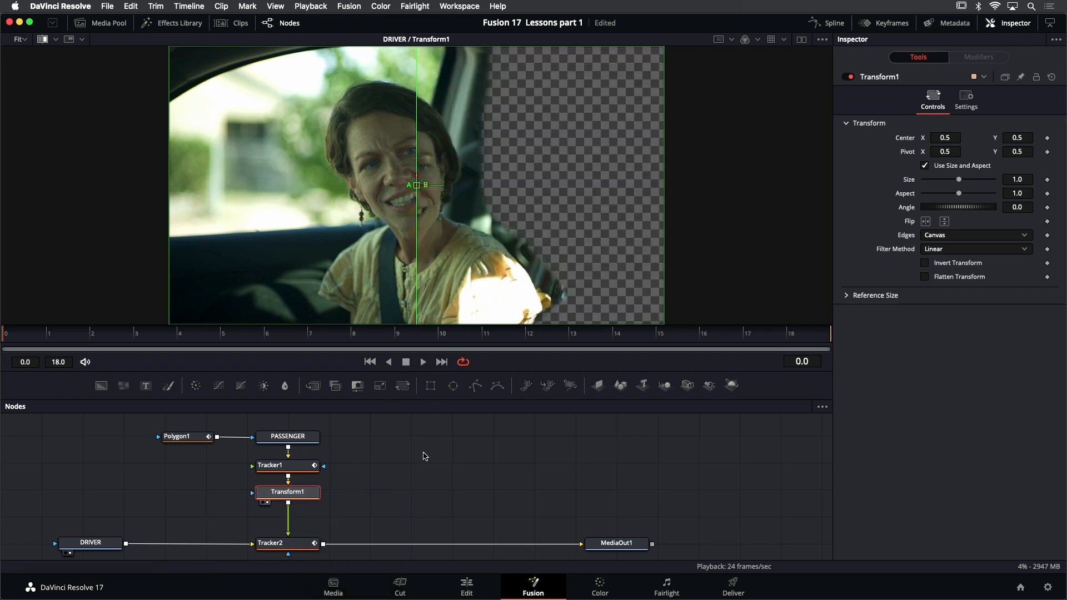
{"action": "left_click_drag", "start_coordinate": [416, 185], "coordinate": [287, 193]}
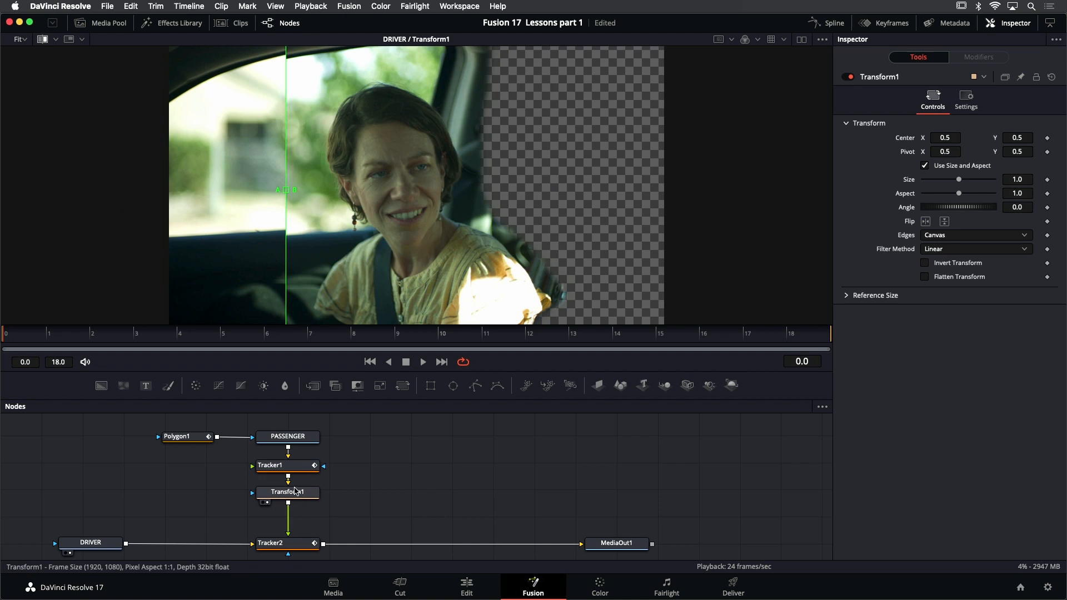
Shift Transform1 upward to Center Y about 0.52 and move the wipe divider near the left edge of the frame
{"action": "left_click", "coordinate": [287, 492]}
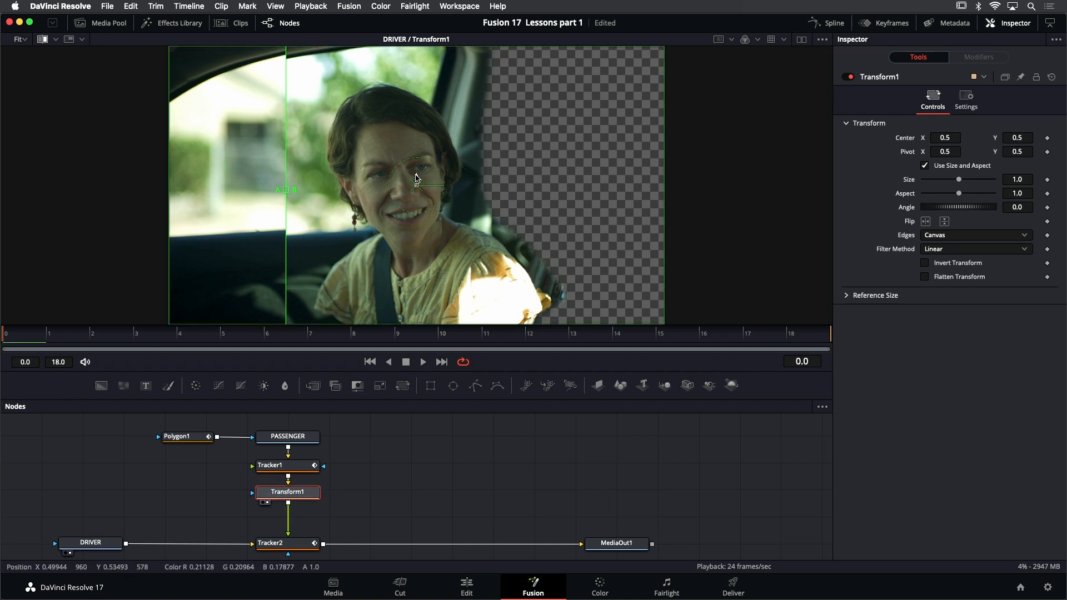
{"action": "left_click_drag", "start_coordinate": [416, 175], "coordinate": [416, 174]}
{"action": "left_click_drag", "start_coordinate": [288, 192], "coordinate": [196, 179]}
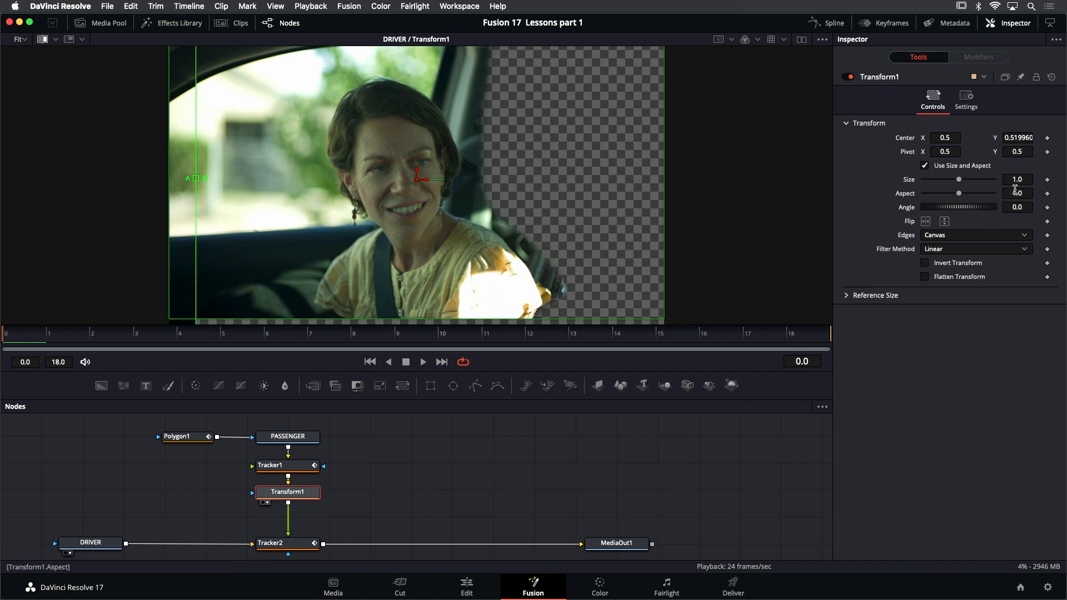
Set Transform1's Size to about 0.993, check the alignment with the wipe divider across the passenger's face, and turn off the A/B wipe
{"action": "left_click_drag", "start_coordinate": [1024, 179], "coordinate": [963, 185]}
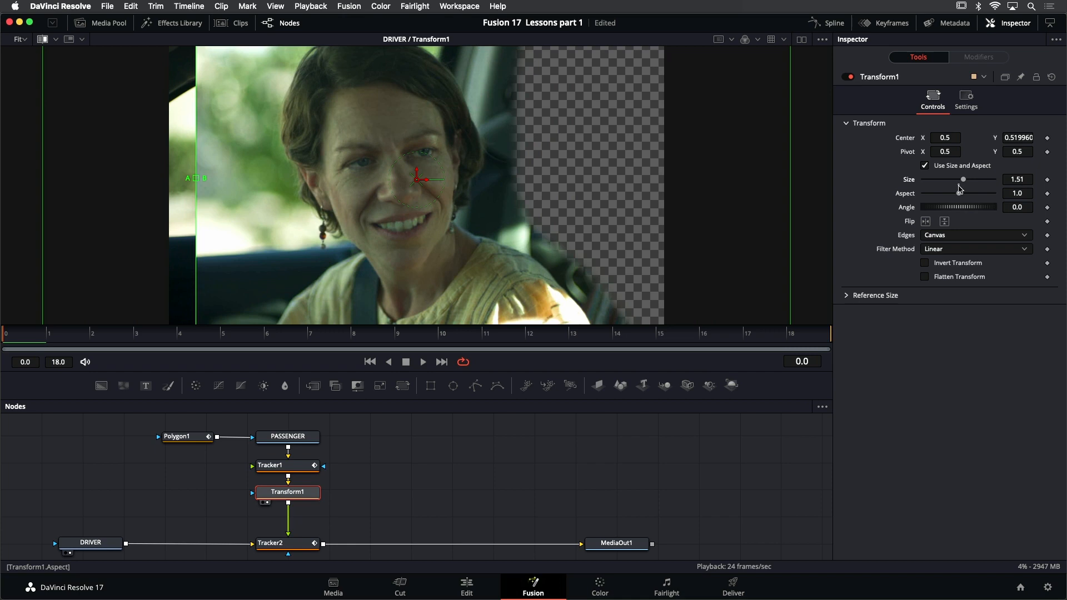
{"action": "left_click_drag", "start_coordinate": [1025, 178], "coordinate": [809, 178]}
{"action": "left_click_drag", "start_coordinate": [195, 178], "coordinate": [425, 143]}
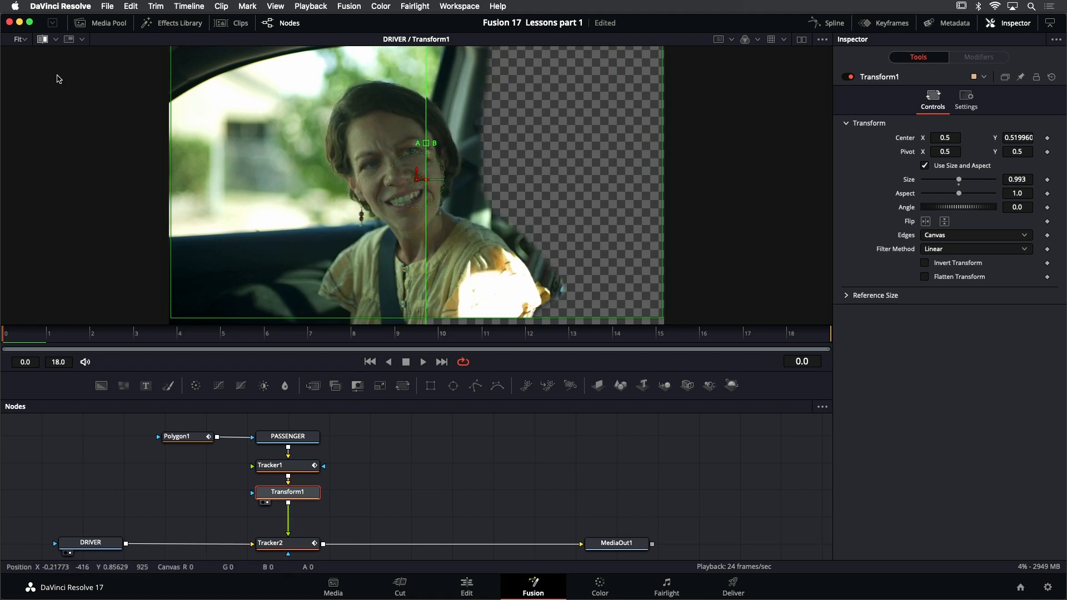
{"action": "left_click", "coordinate": [45, 41]}
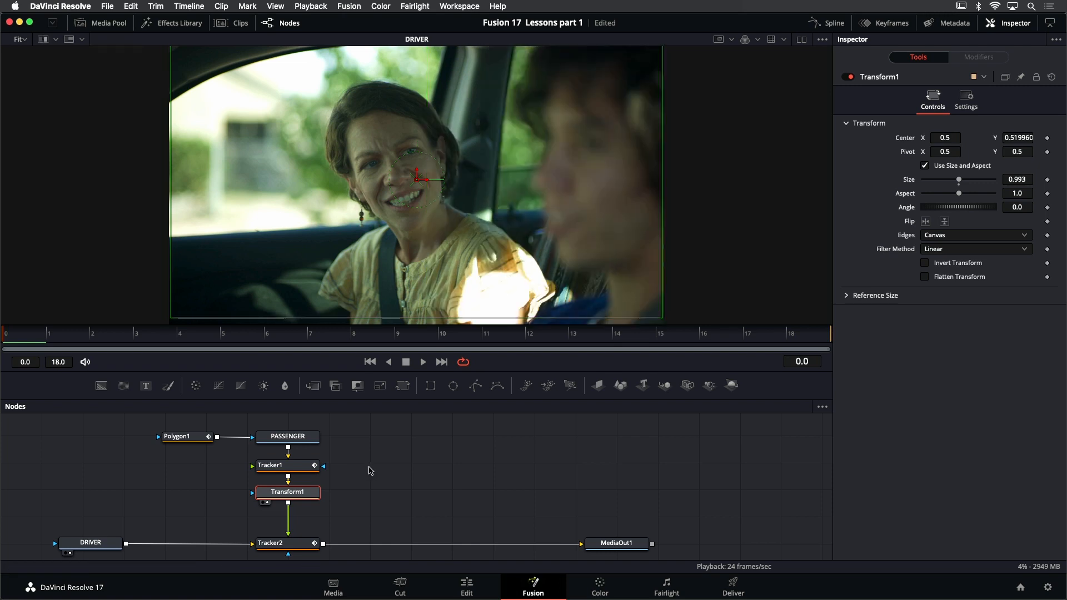
Show Tracker2's composite in the viewer, fit the image, and play back the match-moved result
{"action": "scroll", "coordinate": [405, 308], "scroll_direction": "down", "scroll_amount": 1}
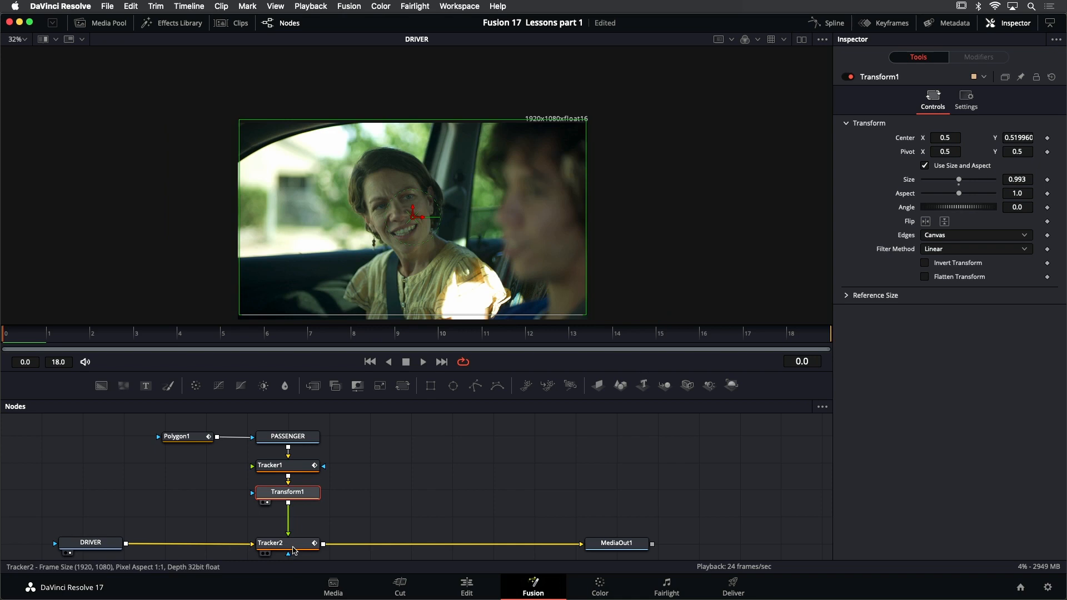
{"action": "left_click", "coordinate": [295, 550]}
{"action": "scroll", "coordinate": [333, 523], "scroll_direction": "down", "scroll_amount": 1}
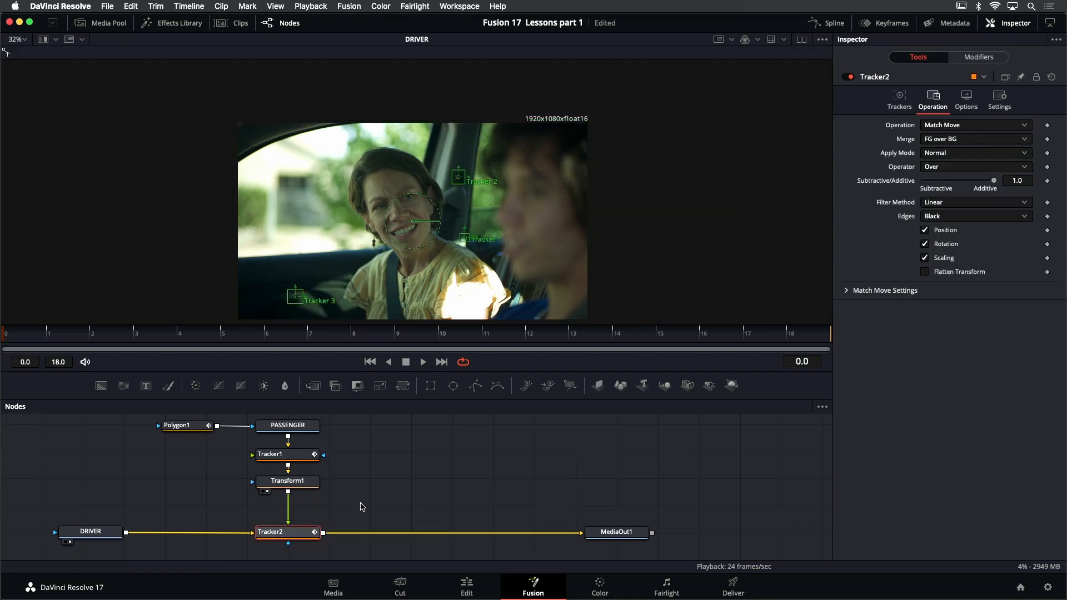
{"action": "key", "text": "1"}
{"action": "left_click", "coordinate": [424, 482]}
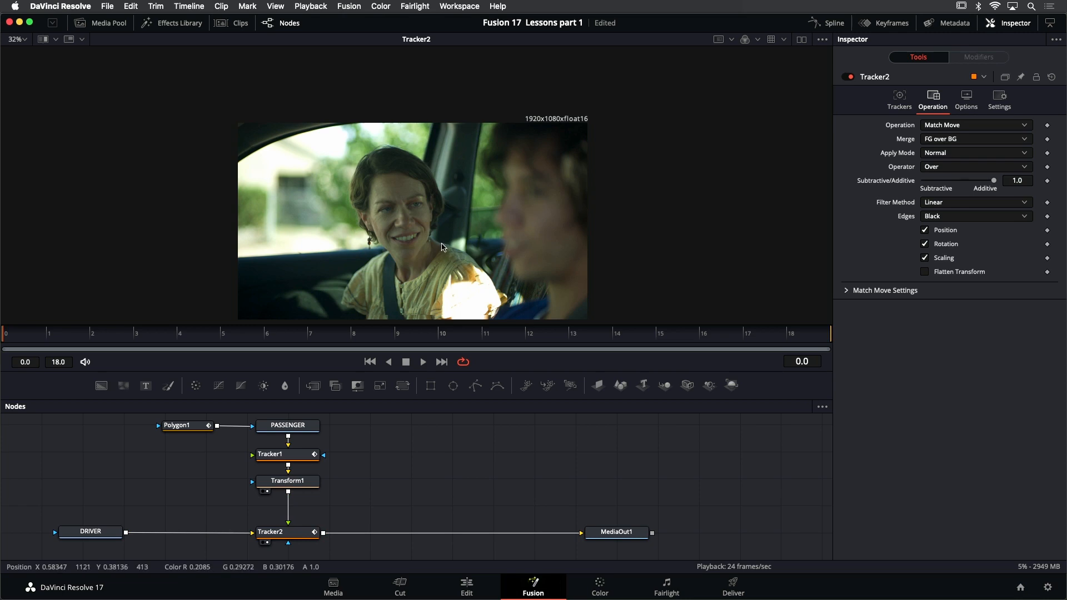
{"action": "key", "text": "super+f"}
{"action": "left_click", "coordinate": [424, 362]}
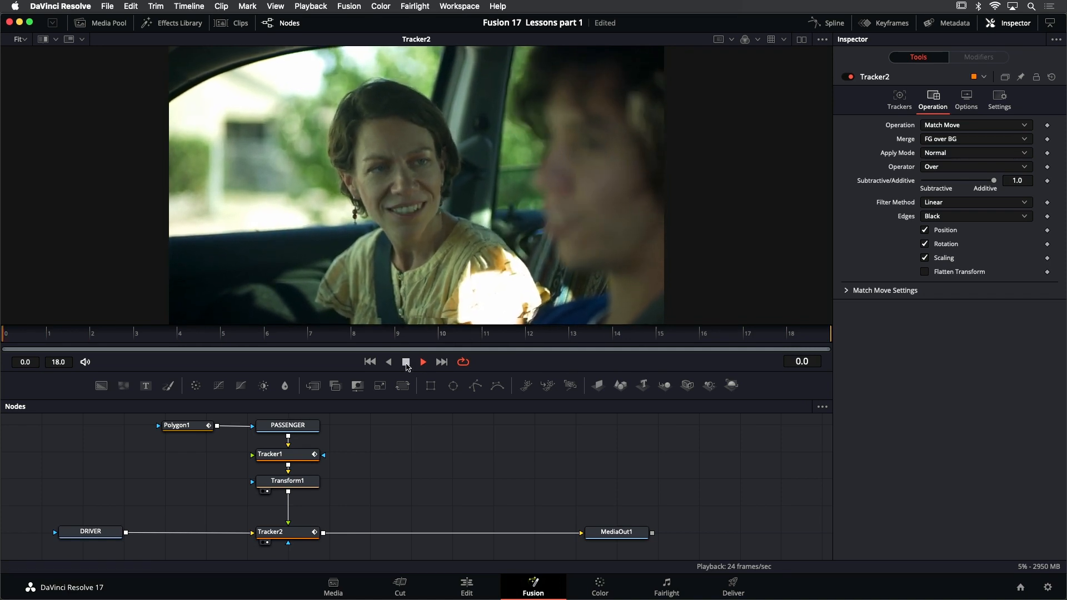
{"action": "left_click", "coordinate": [406, 363]}
Adjust Polygon1's mask point between the passenger's shoulder and the driver at frames 2 and 3, pulling it slightly inward
{"action": "scroll", "coordinate": [542, 266], "scroll_direction": "up", "scroll_amount": 5}
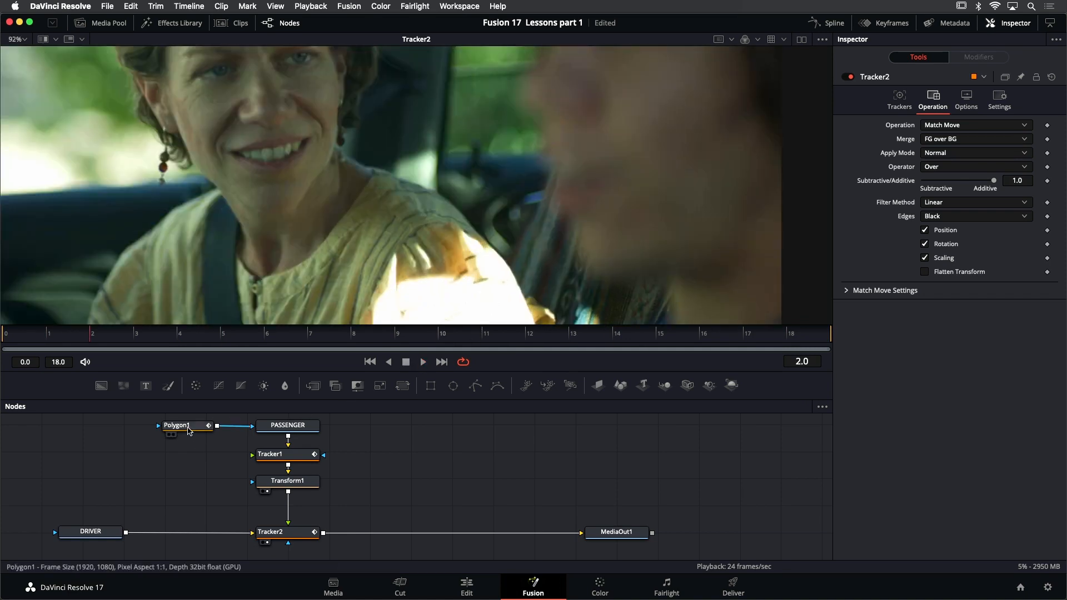
{"action": "left_click", "coordinate": [190, 426]}
{"action": "left_click_drag", "start_coordinate": [537, 254], "coordinate": [522, 259]}
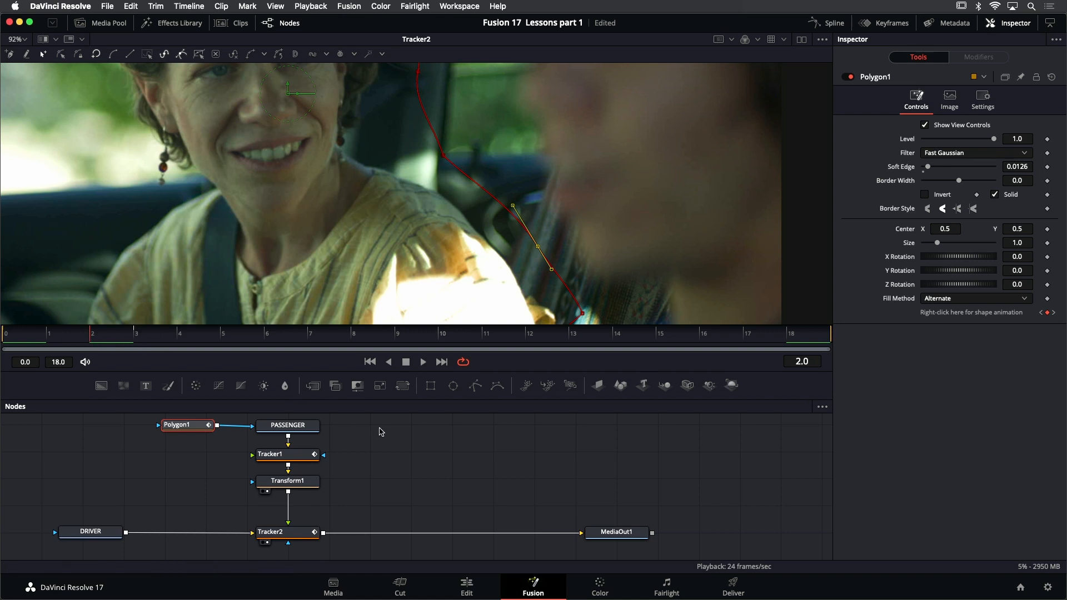
{"action": "key", "text": "Right"}
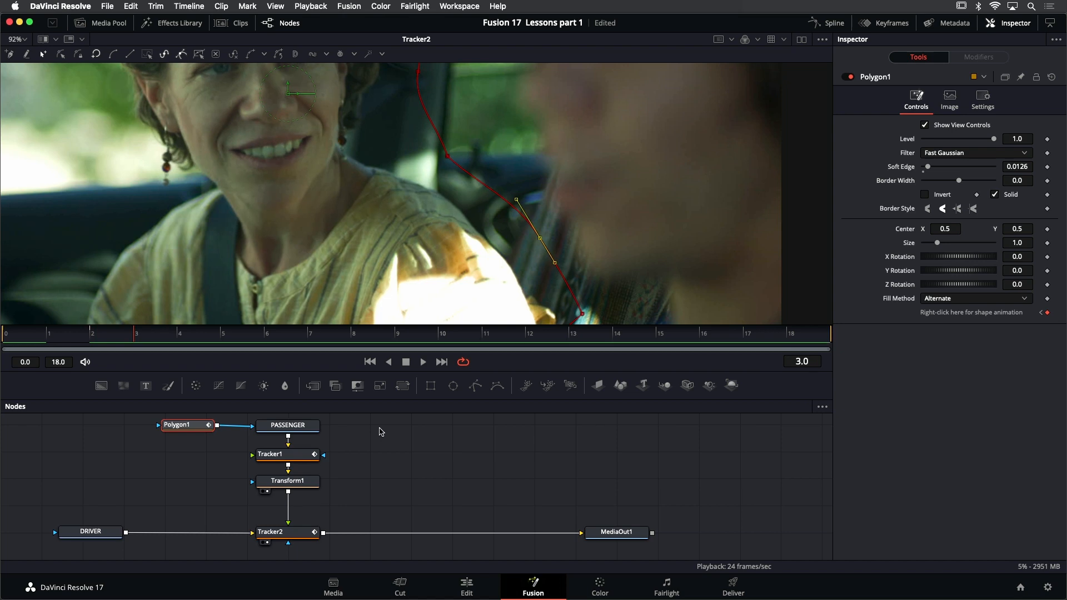
{"action": "key", "text": "Left"}
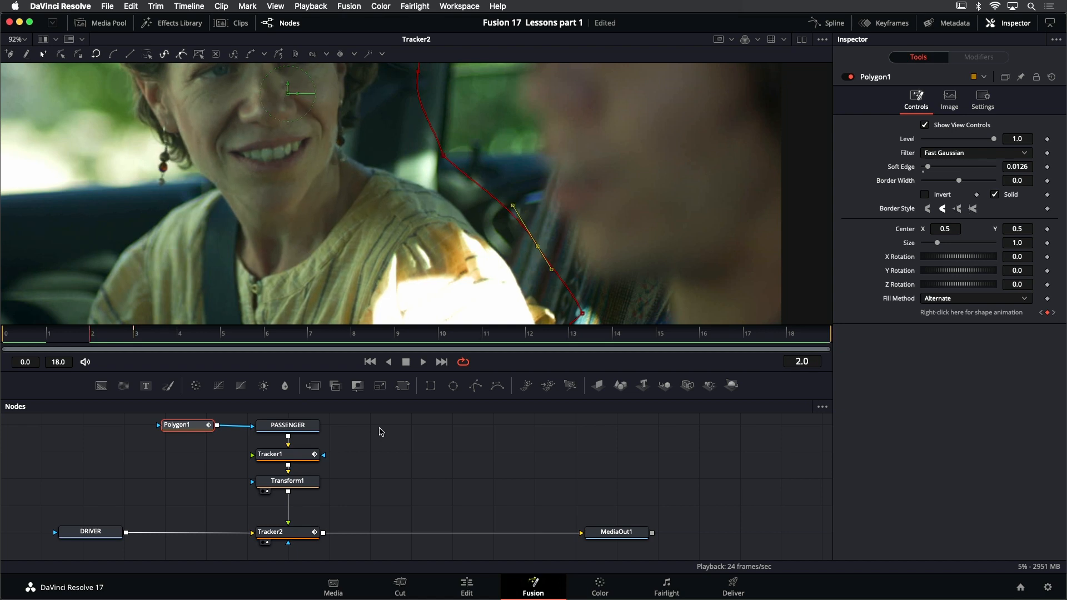
{"action": "left_click", "coordinate": [1047, 314]}
{"action": "left_click", "coordinate": [1051, 313]}
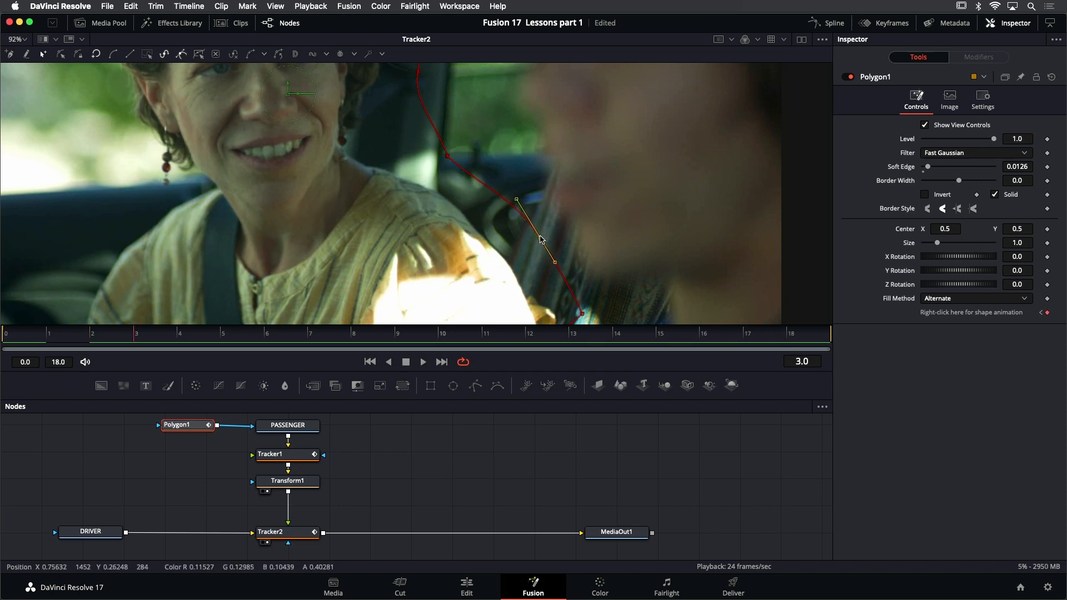
{"action": "left_click_drag", "start_coordinate": [539, 238], "coordinate": [530, 243]}
{"action": "left_click", "coordinate": [480, 471]}
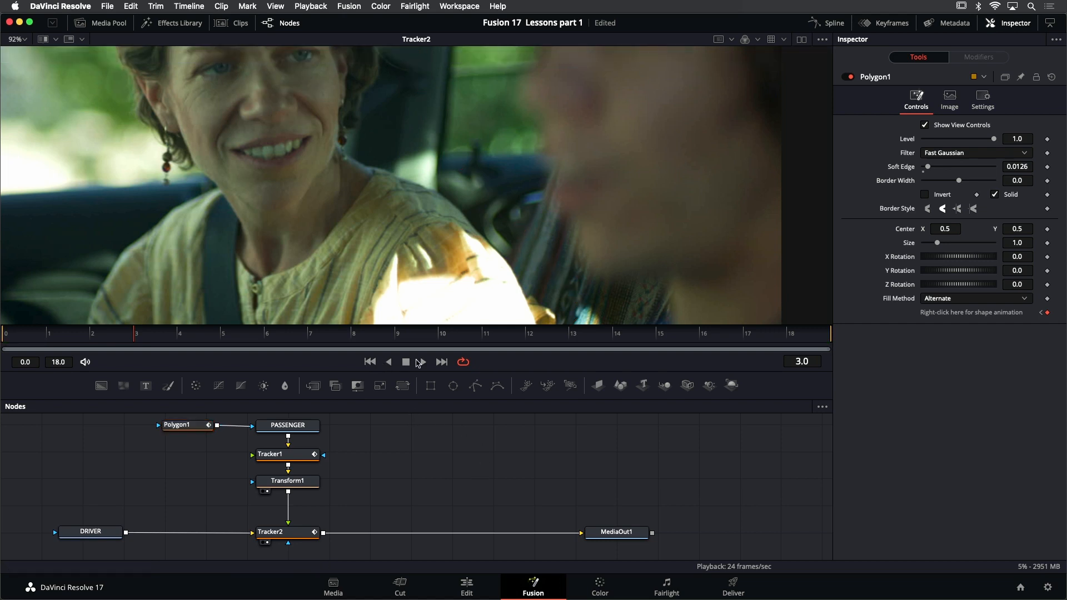
Play back the composite at full view and zoomed in, examining the mask edge and the bottom border of the frame
{"action": "left_click", "coordinate": [421, 362]}
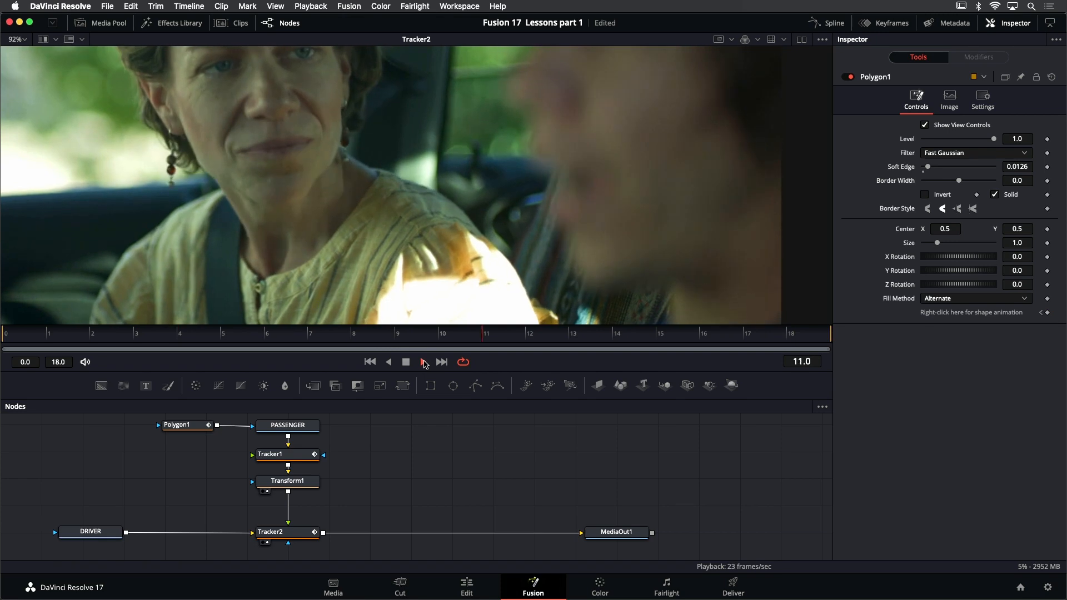
{"action": "key", "text": "ctrl+f"}
{"action": "scroll", "coordinate": [708, 477], "scroll_direction": "up", "scroll_amount": 1}
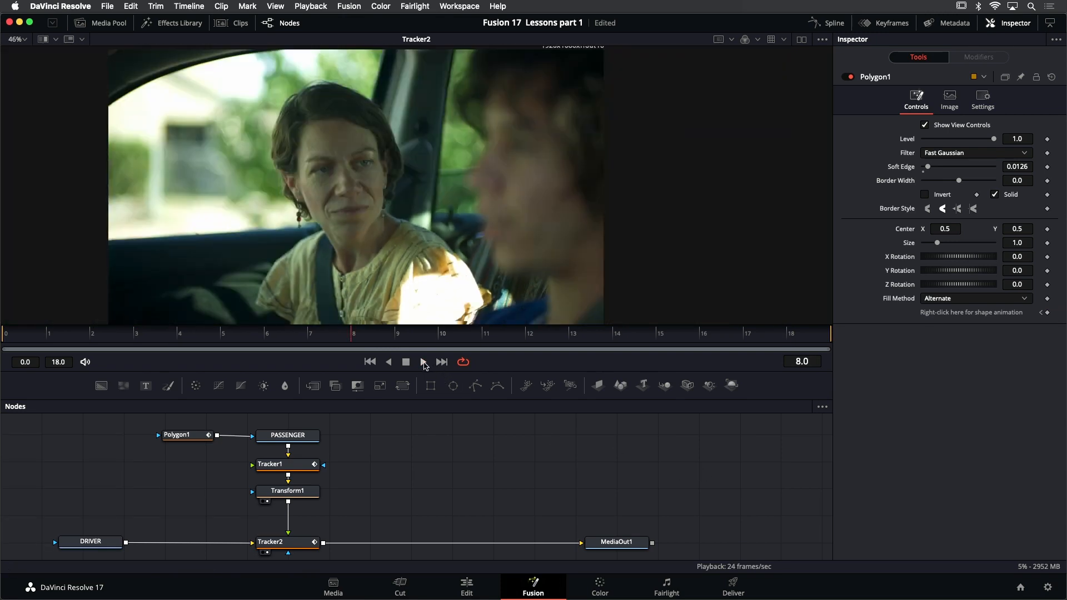
{"action": "scroll", "coordinate": [522, 246], "scroll_direction": "down", "scroll_amount": 1}
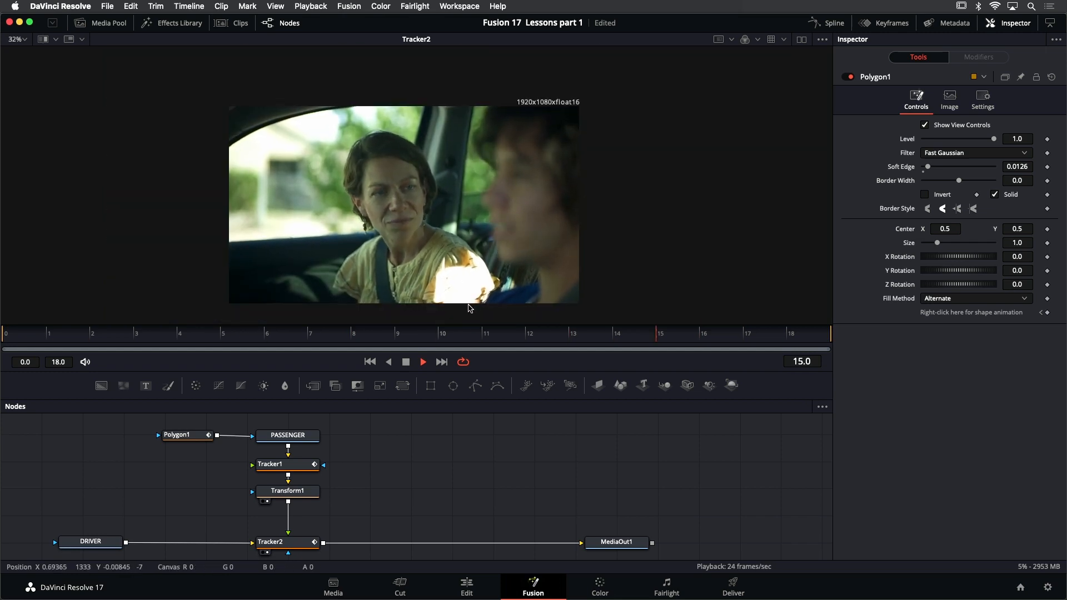
{"action": "scroll", "coordinate": [436, 314], "scroll_direction": "up", "scroll_amount": 4}
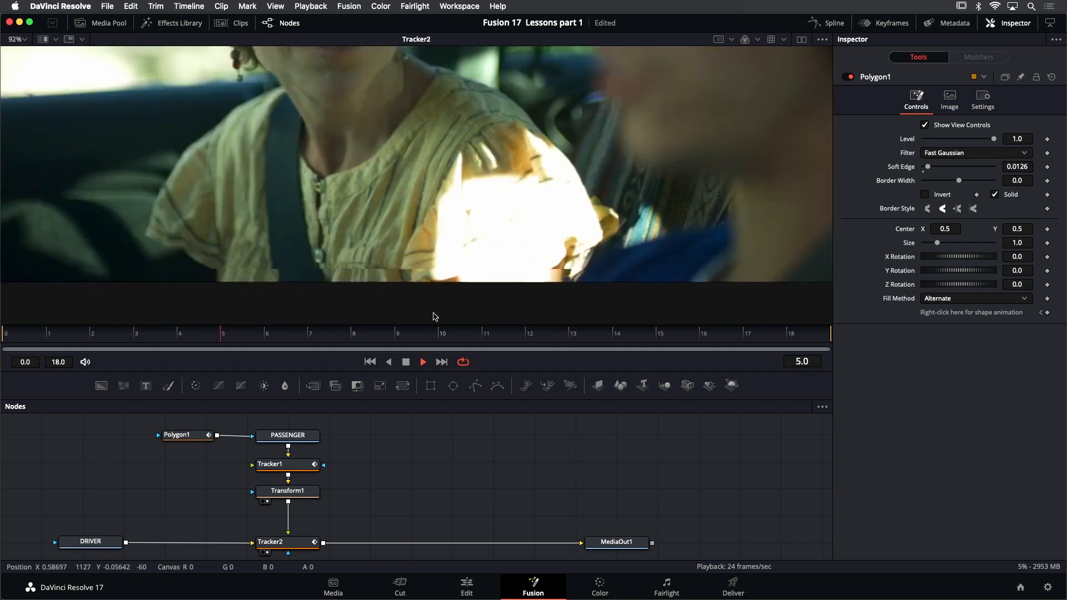
{"action": "scroll", "coordinate": [433, 311], "scroll_direction": "up", "scroll_amount": 2}
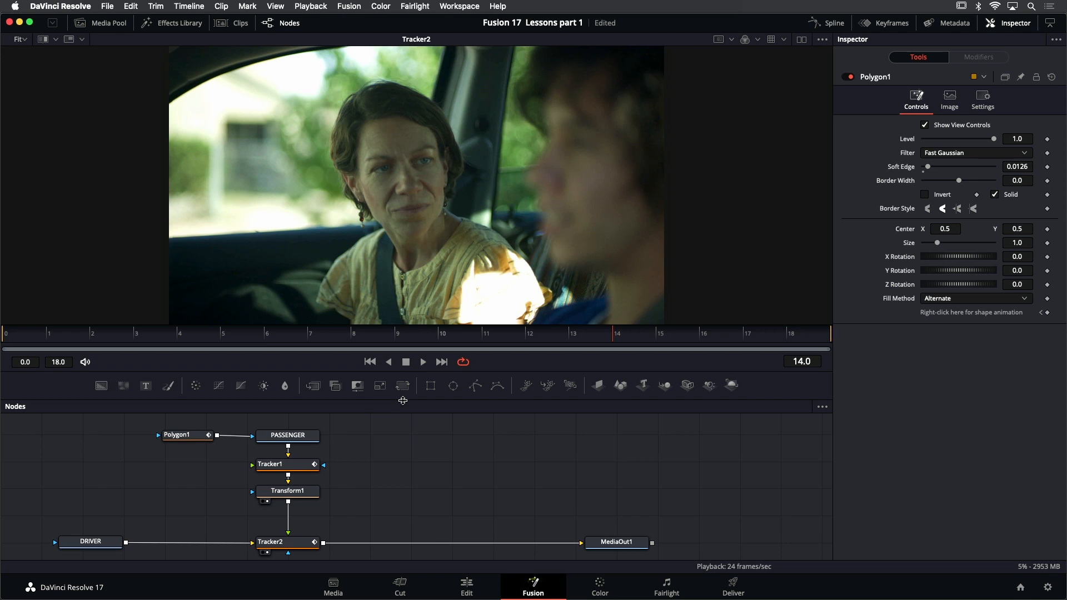
Add a Transform node between Tracker2 and MediaOut1 and show it in the viewer with the frame's bottom edge in view
{"action": "left_click_drag", "start_coordinate": [402, 385], "coordinate": [374, 546]}
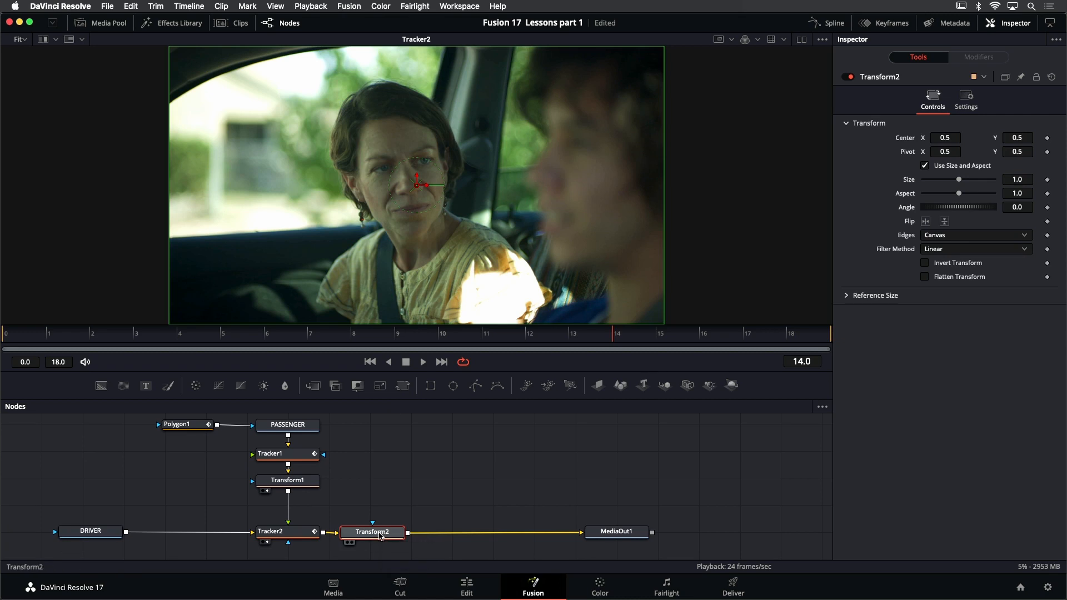
{"action": "left_click_drag", "start_coordinate": [377, 537], "coordinate": [486, 127]}
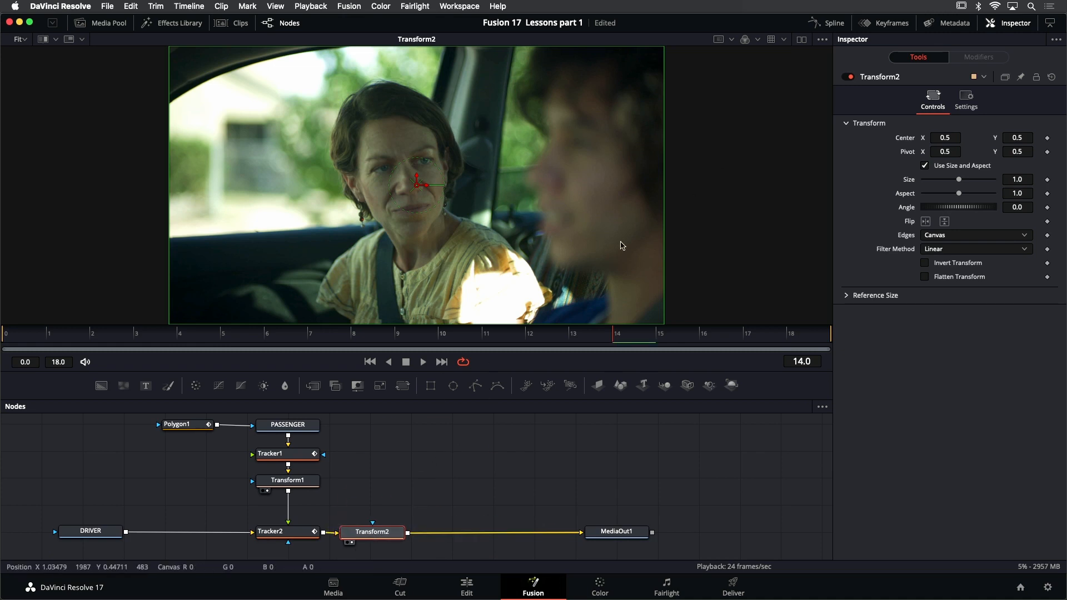
{"action": "left_click_drag", "start_coordinate": [498, 294], "coordinate": [508, 268]}
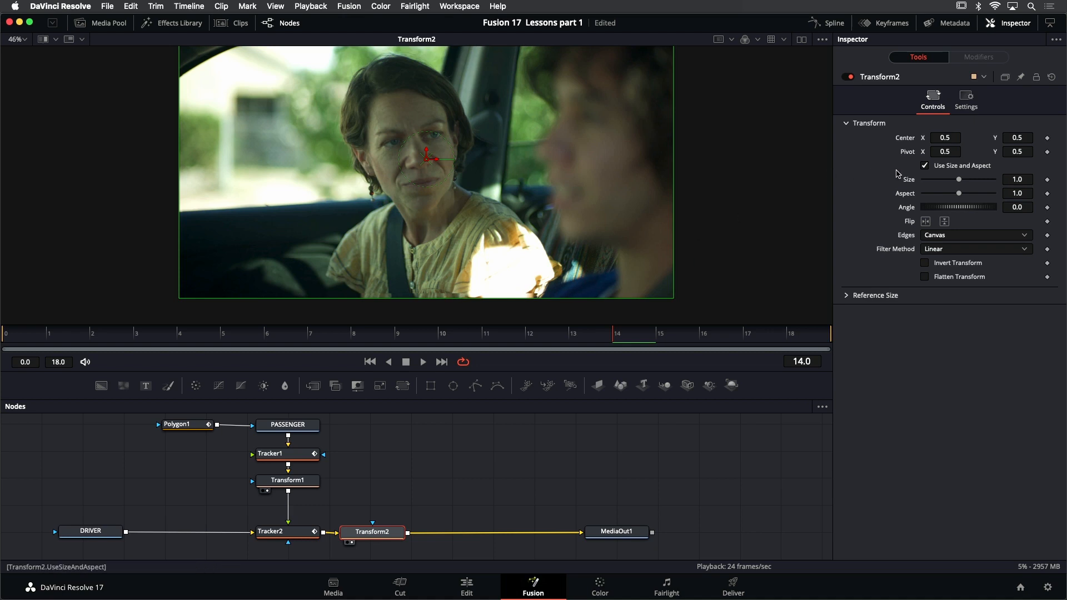
Set Transform2's Size to 1.056 to crop out the frame's bottom edge, fit the viewer, and play back the result
{"action": "left_click_drag", "start_coordinate": [1015, 179], "coordinate": [1025, 179]}
{"action": "left_click_drag", "start_coordinate": [959, 180], "coordinate": [962, 180]}
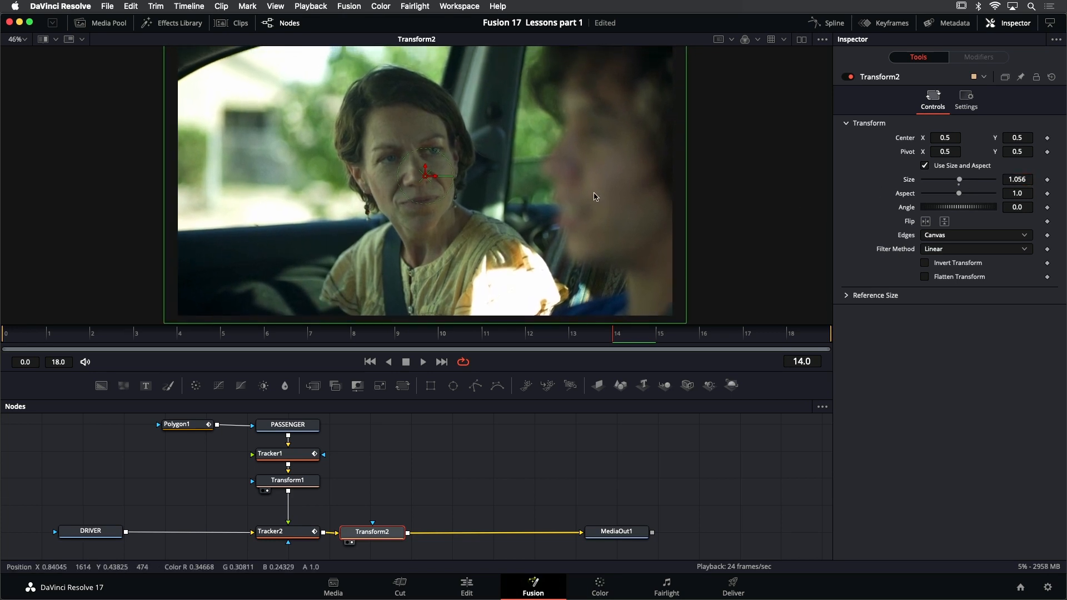
{"action": "key", "text": "shift+z"}
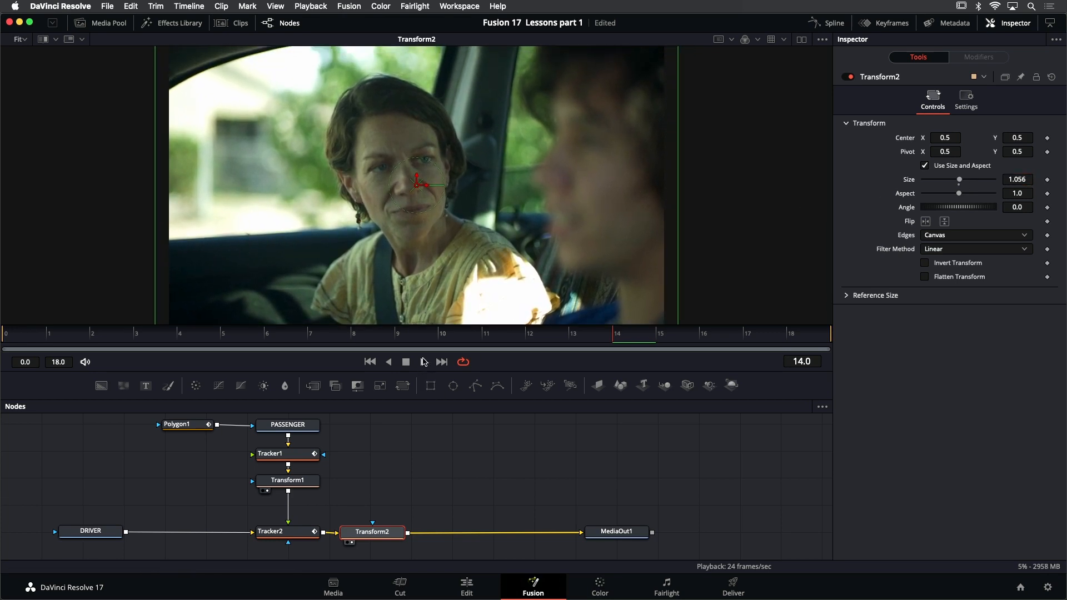
{"action": "left_click", "coordinate": [424, 361]}
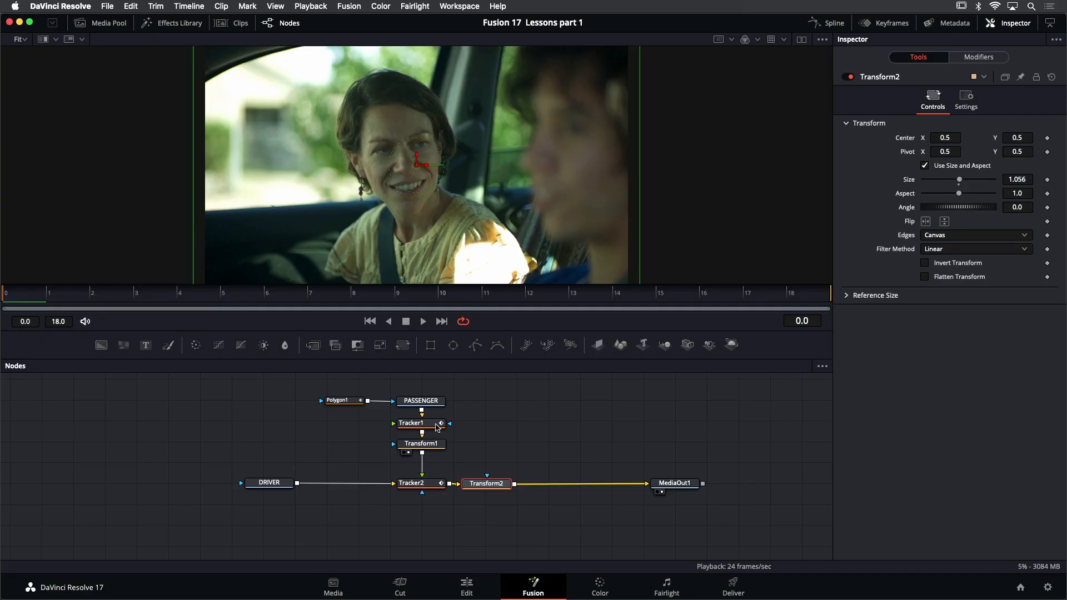
Review the node chain by viewing Tracker1, DRIVER and Tracker2, inspecting Transform1's settings, and viewing Transform2
{"action": "left_click", "coordinate": [437, 428]}
{"action": "key", "text": "1"}
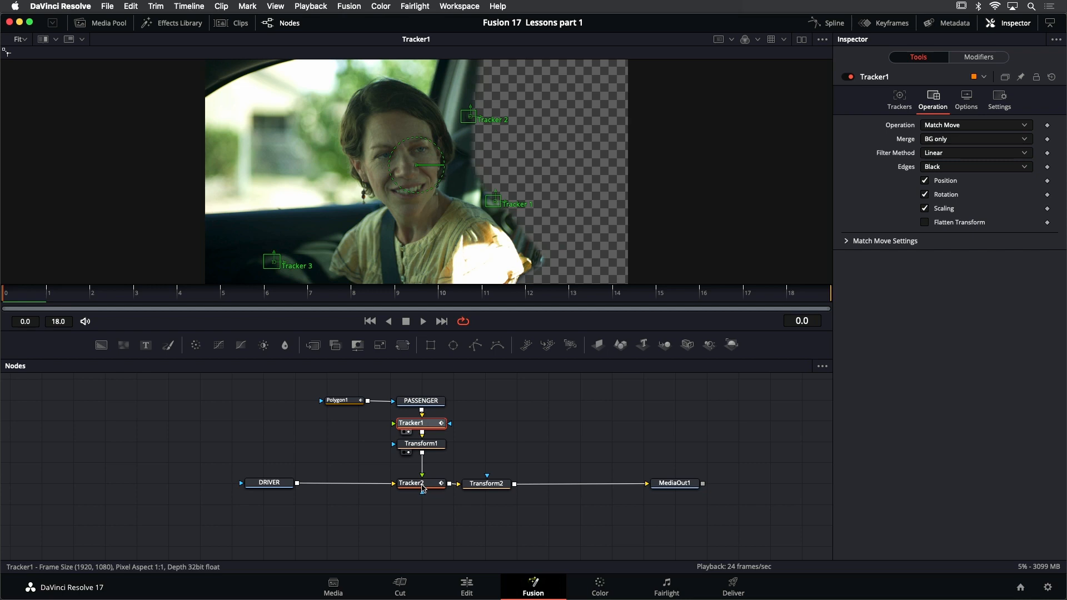
{"action": "left_click", "coordinate": [283, 484]}
{"action": "key", "text": "1"}
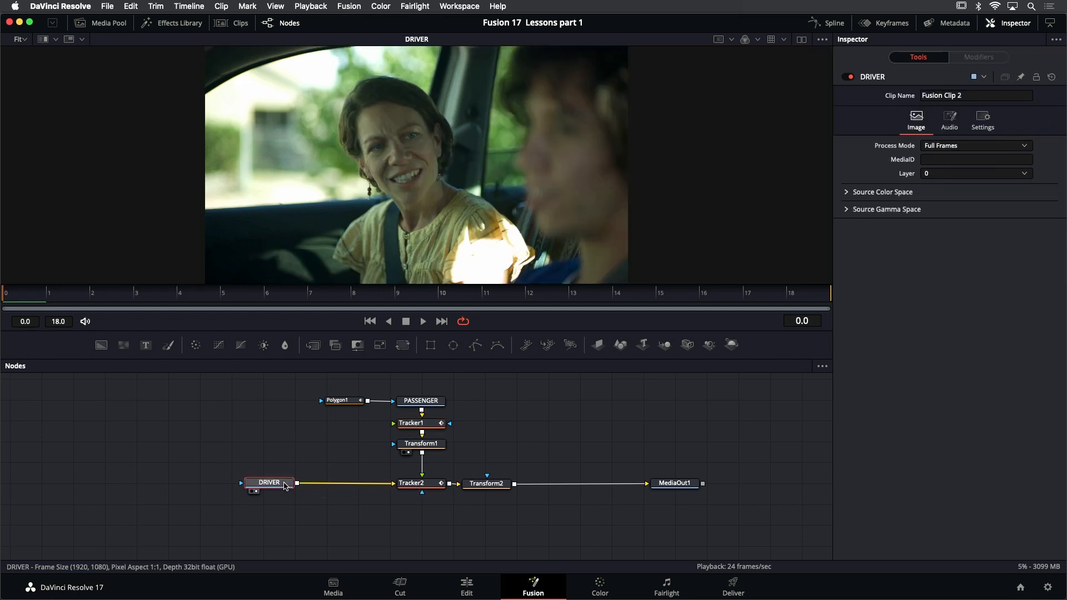
{"action": "left_click", "coordinate": [422, 489]}
{"action": "key", "text": "1"}
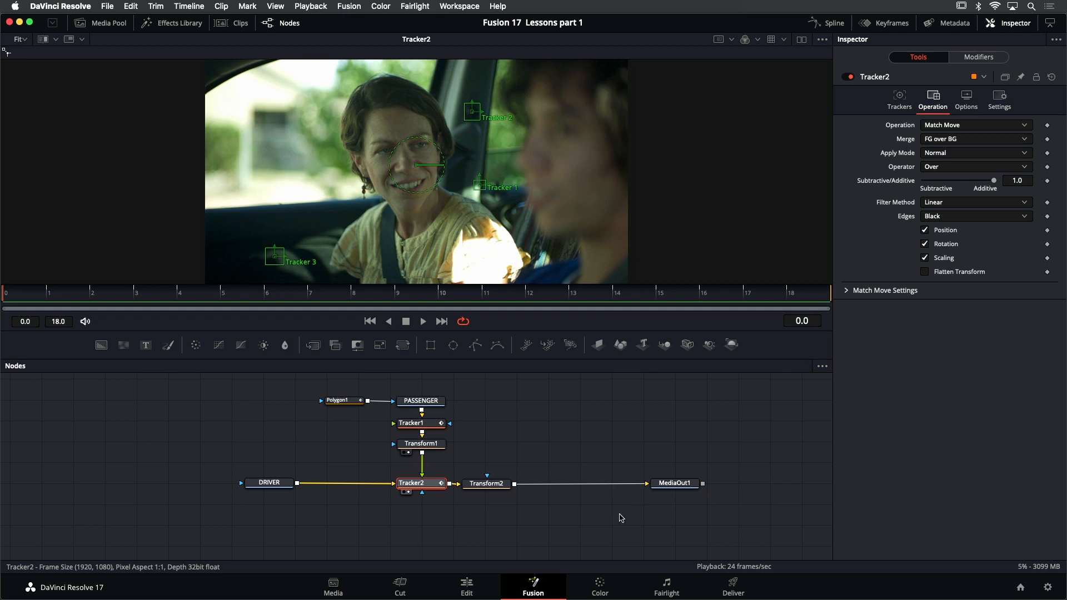
{"action": "left_click", "coordinate": [438, 446]}
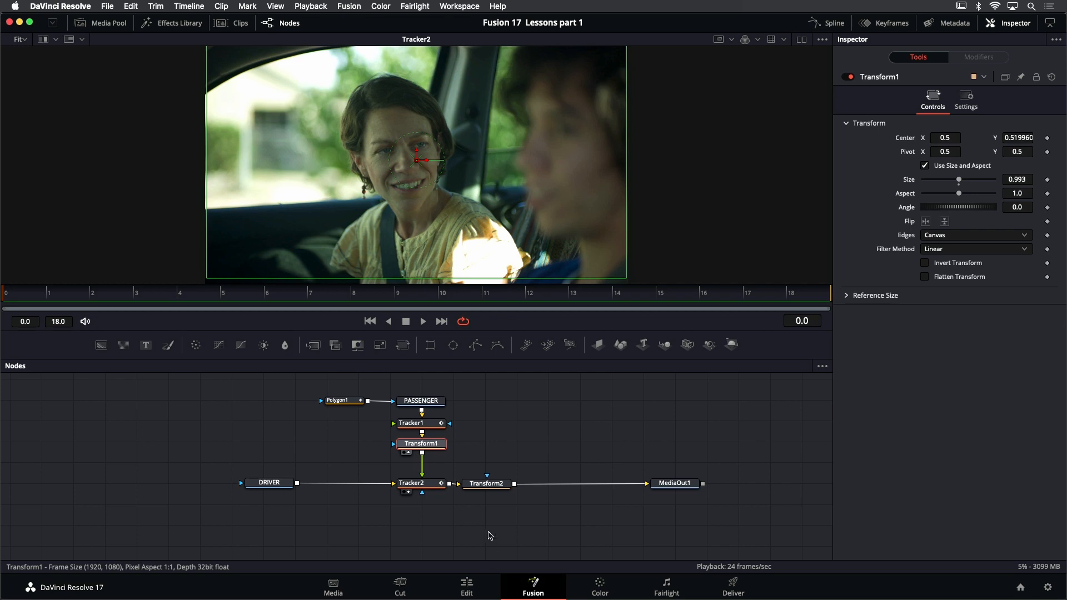
{"action": "left_click", "coordinate": [497, 487]}
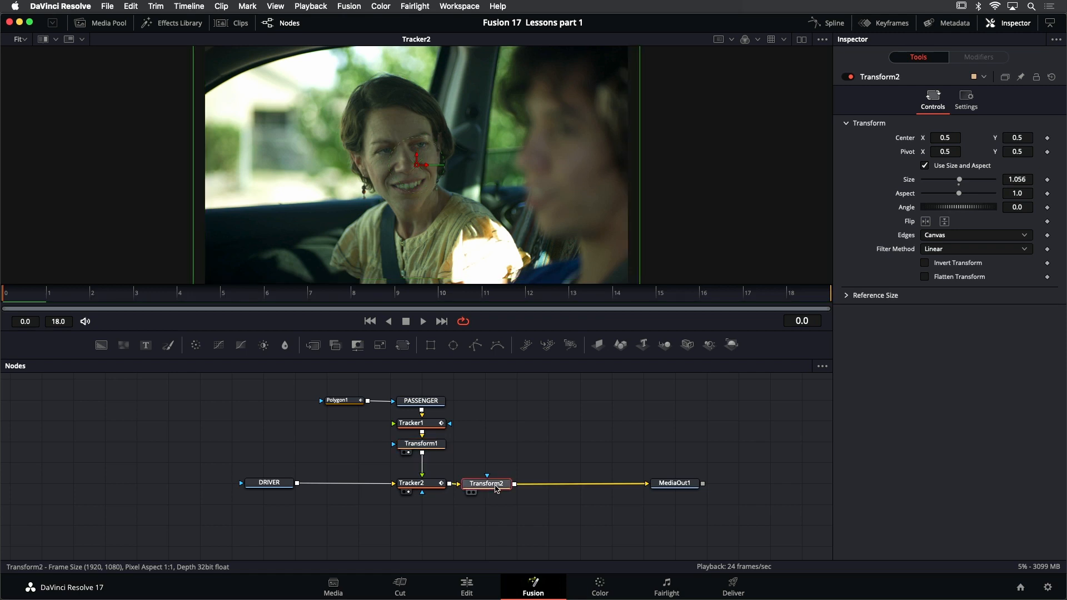
{"action": "key", "text": "1"}
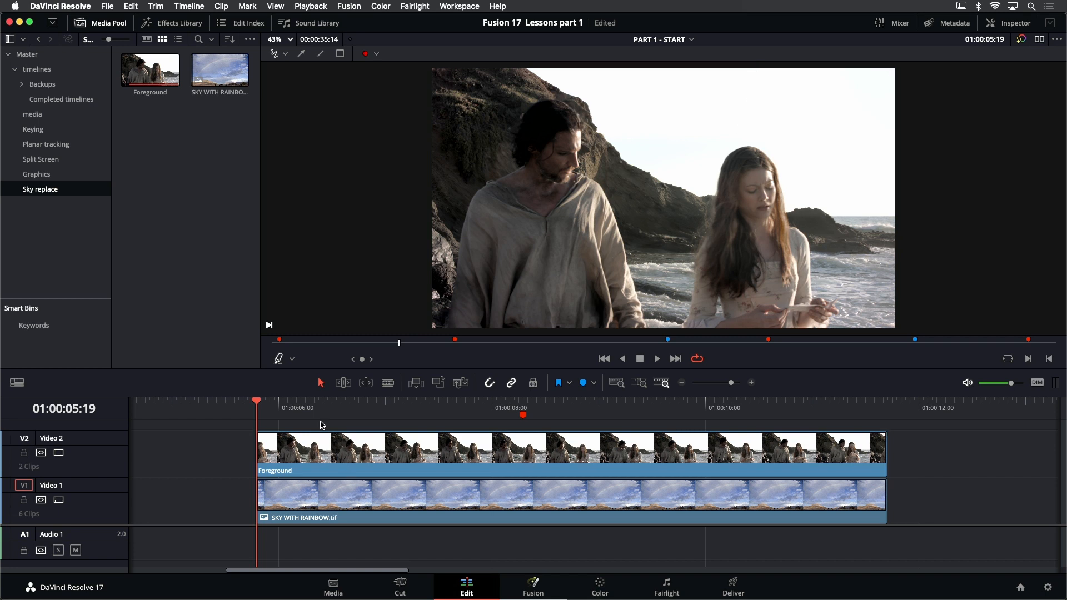
Mark the timeline range covering the Foreground and SKY WITH RAINBOW.tif clips, from 01:00:05:19 to 01:00:11:16, and play it from in to out
{"action": "key", "text": "i"}
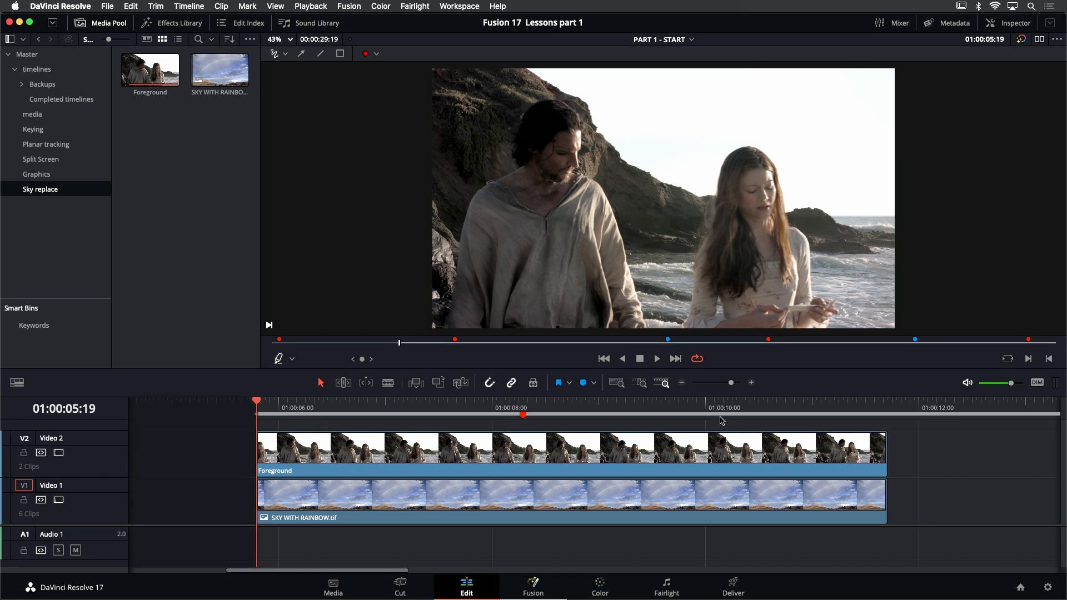
{"action": "left_click", "coordinate": [887, 404]}
{"action": "key", "text": "Left"}
{"action": "key", "text": "o"}
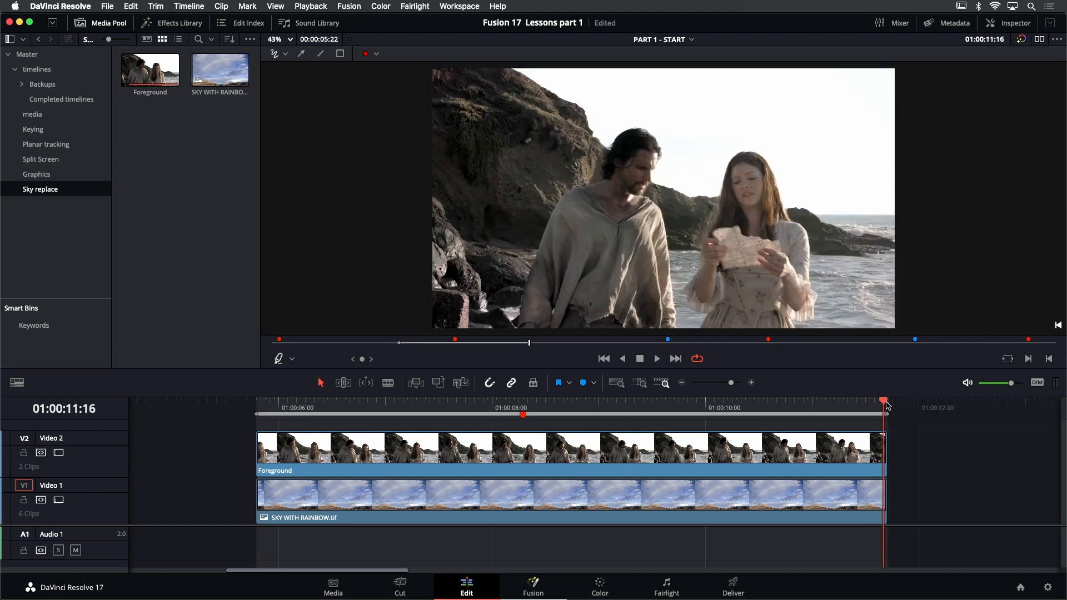
{"action": "key", "text": "alt+slash"}
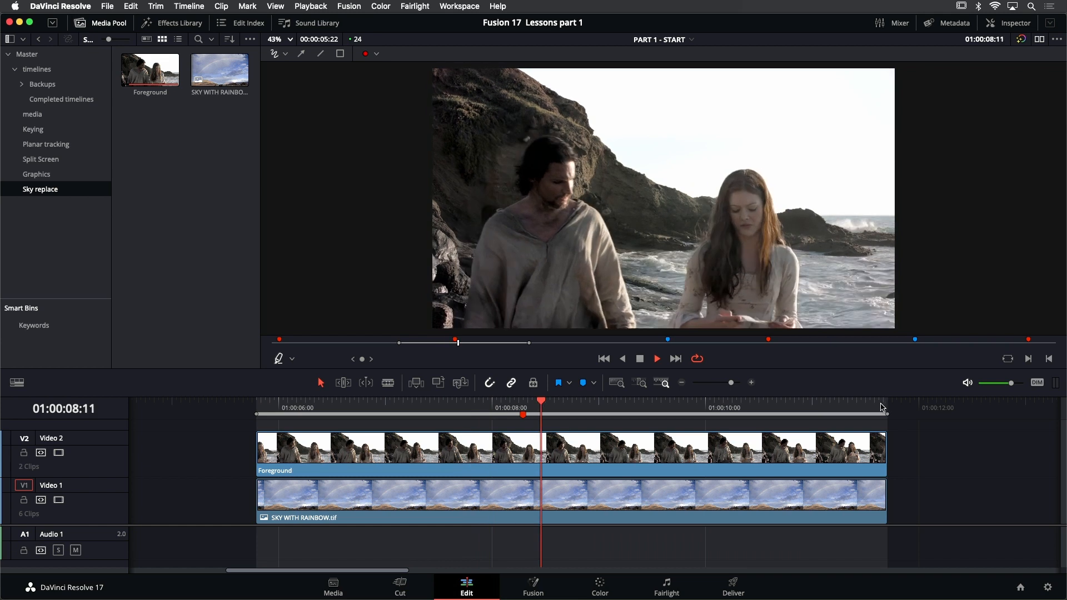
Select the Foreground clip on Video 2 and disable it briefly to view the sky image underneath, re-enabling it again
{"action": "left_click", "coordinate": [572, 452]}
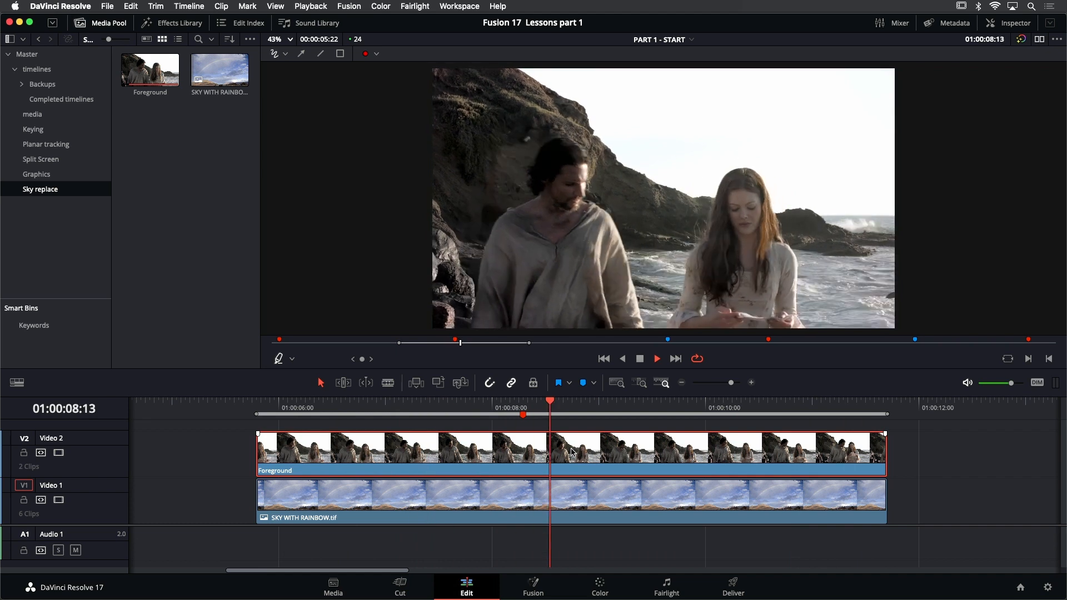
{"action": "key", "text": "d"}
{"action": "key", "text": "d"}
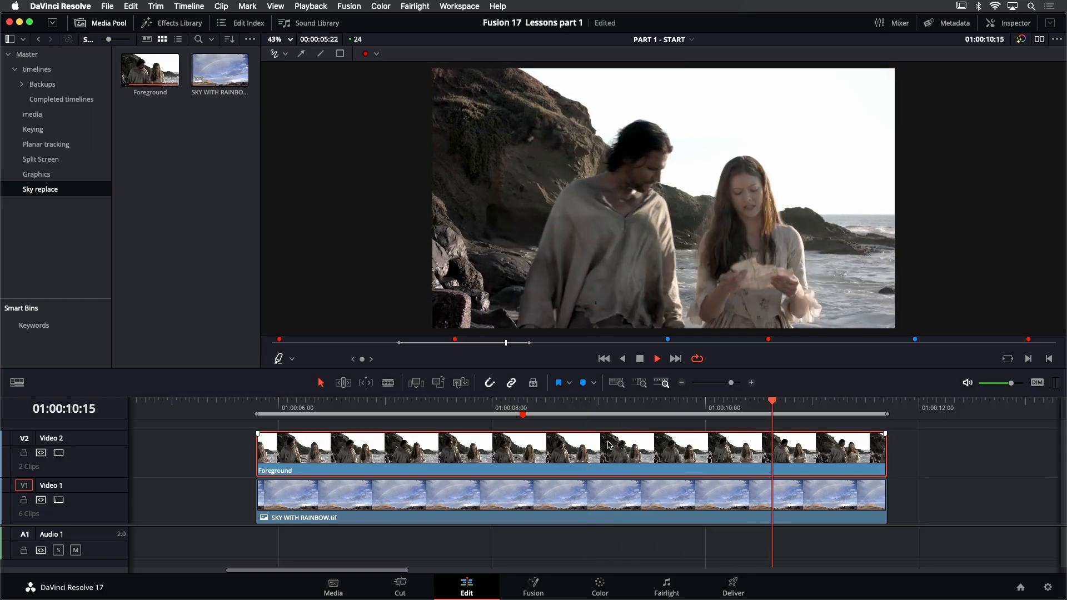
Disable the Foreground clip, select SKY WITH RAINBOW.tif on Video 1, and set its Zoom to 1.430 in the Inspector
{"action": "left_click", "coordinate": [608, 444]}
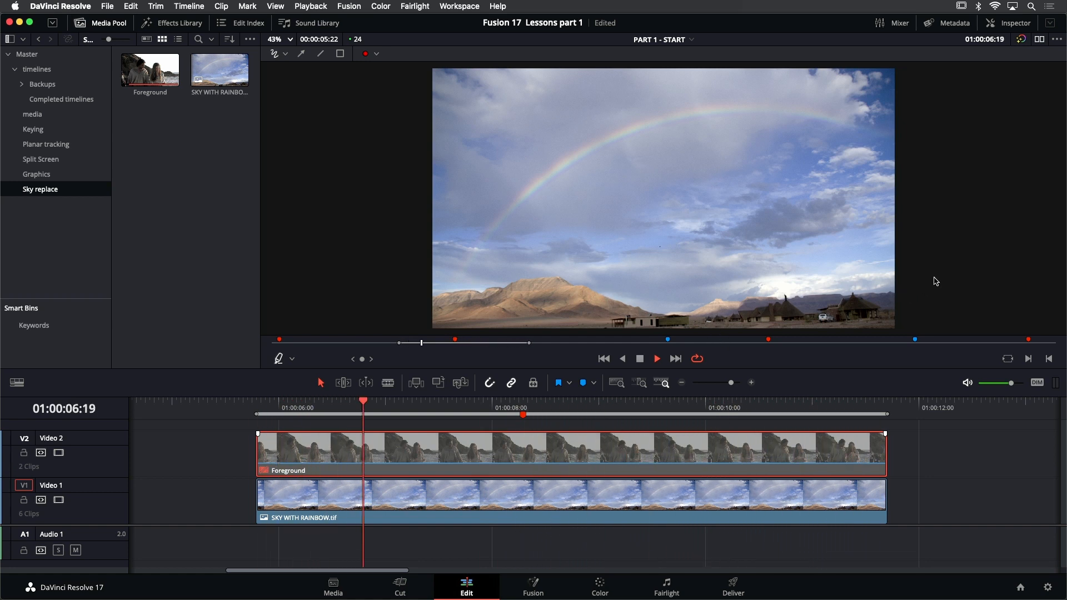
{"action": "left_click", "coordinate": [653, 511]}
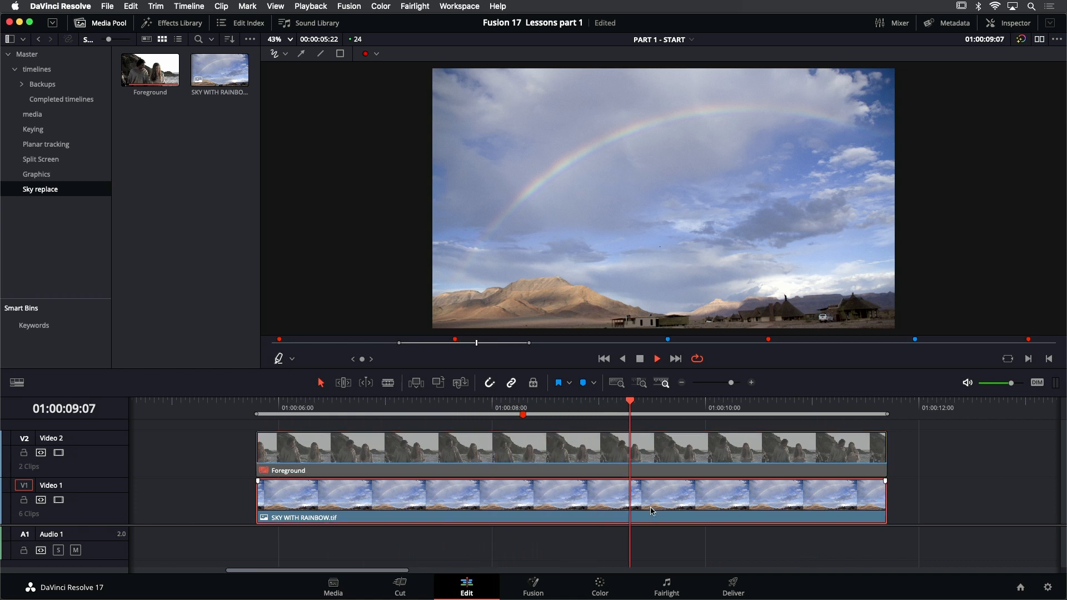
{"action": "left_click", "coordinate": [1015, 24]}
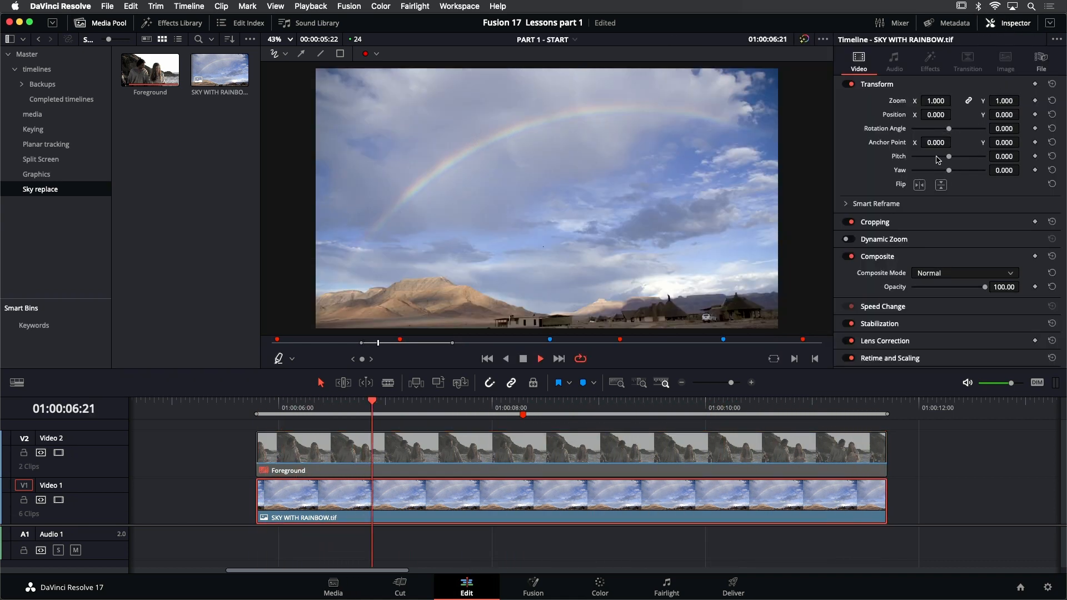
{"action": "left_click_drag", "start_coordinate": [936, 100], "coordinate": [969, 101]}
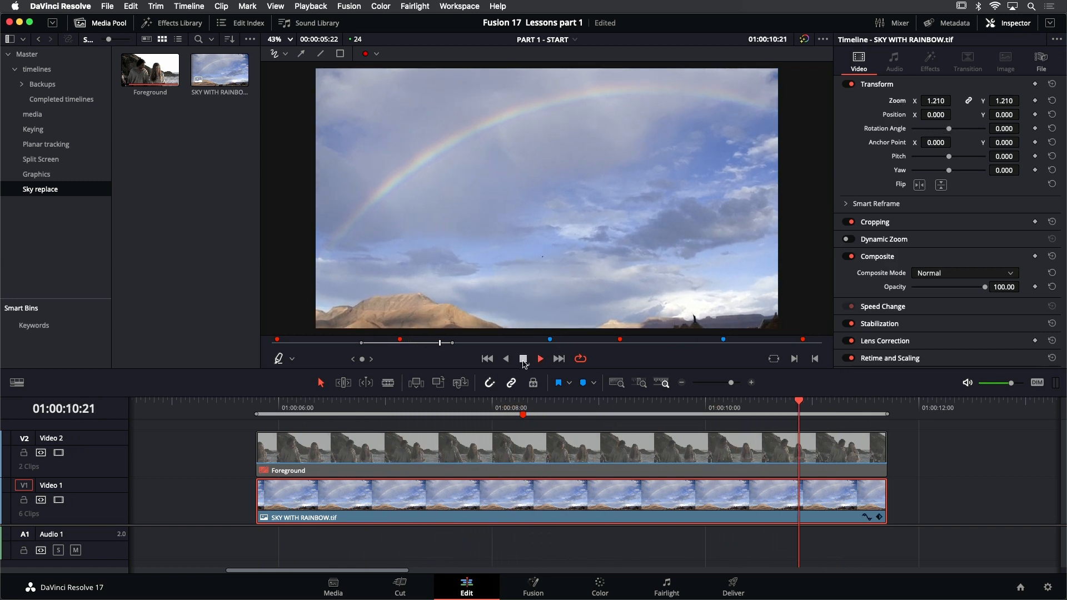
{"action": "left_click", "coordinate": [523, 360]}
{"action": "left_click_drag", "start_coordinate": [936, 101], "coordinate": [954, 100]}
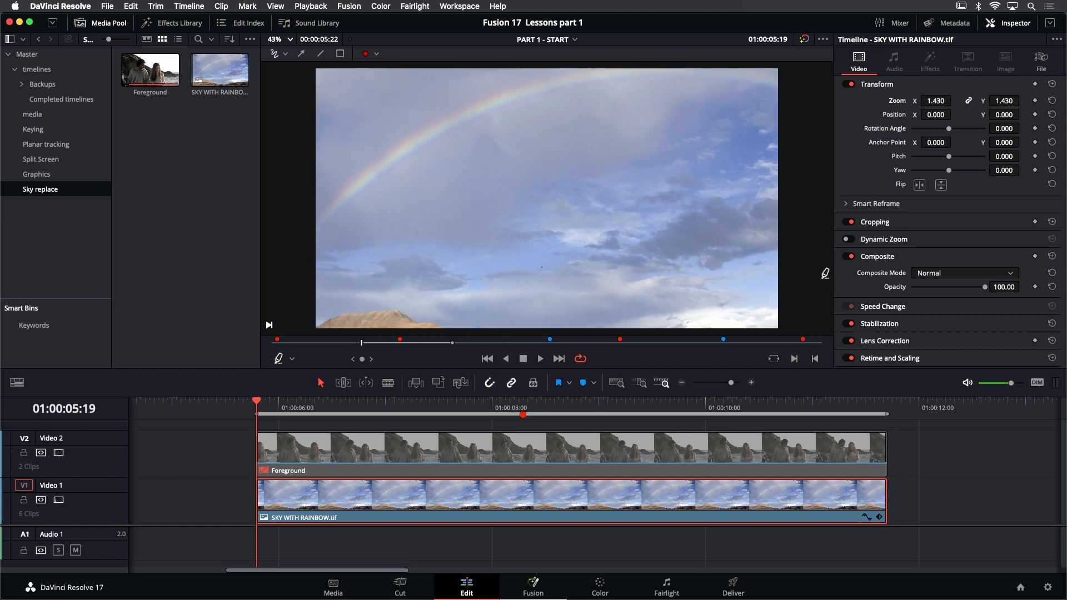
Preview SKY WITH RAINBOW.tif and Foreground from the Sky replace bin, check Foreground's clip details, and return to the timeline
{"action": "double_click", "coordinate": [243, 83]}
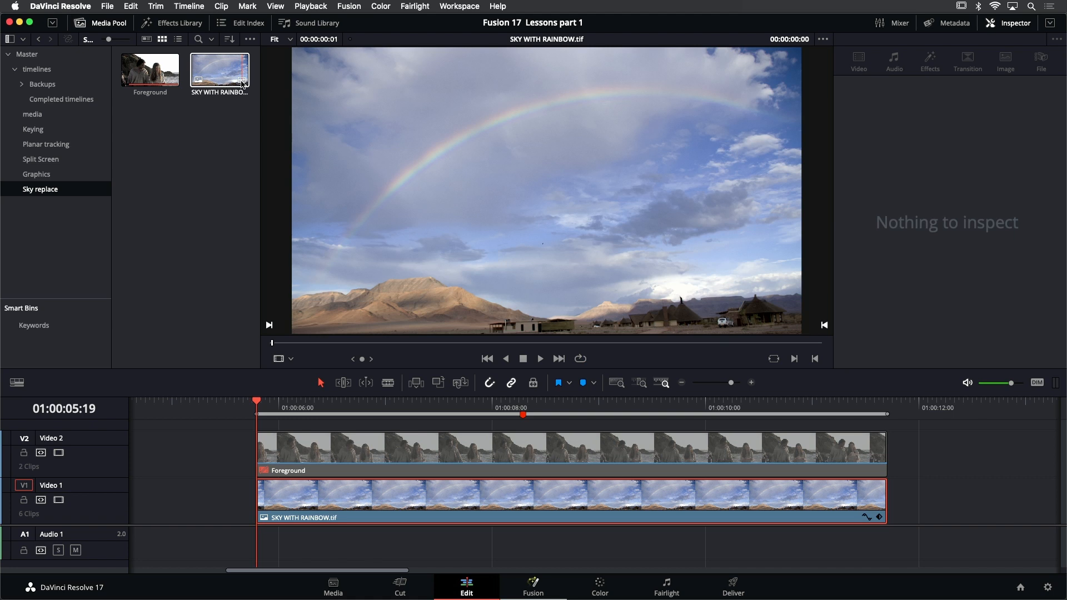
{"action": "mouse_move", "coordinate": [243, 83]}
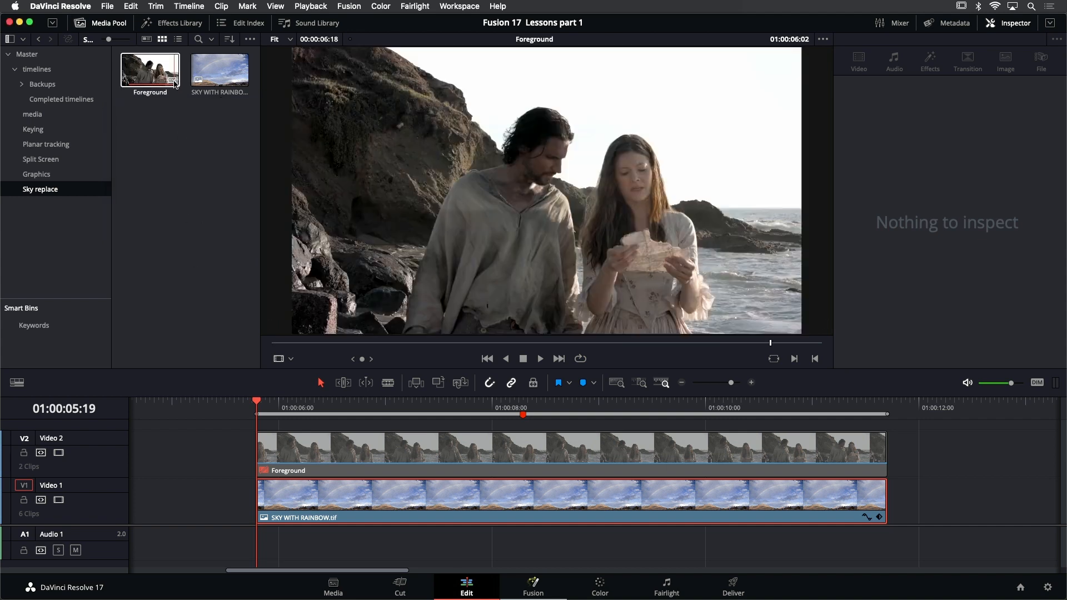
{"action": "mouse_move", "coordinate": [174, 84]}
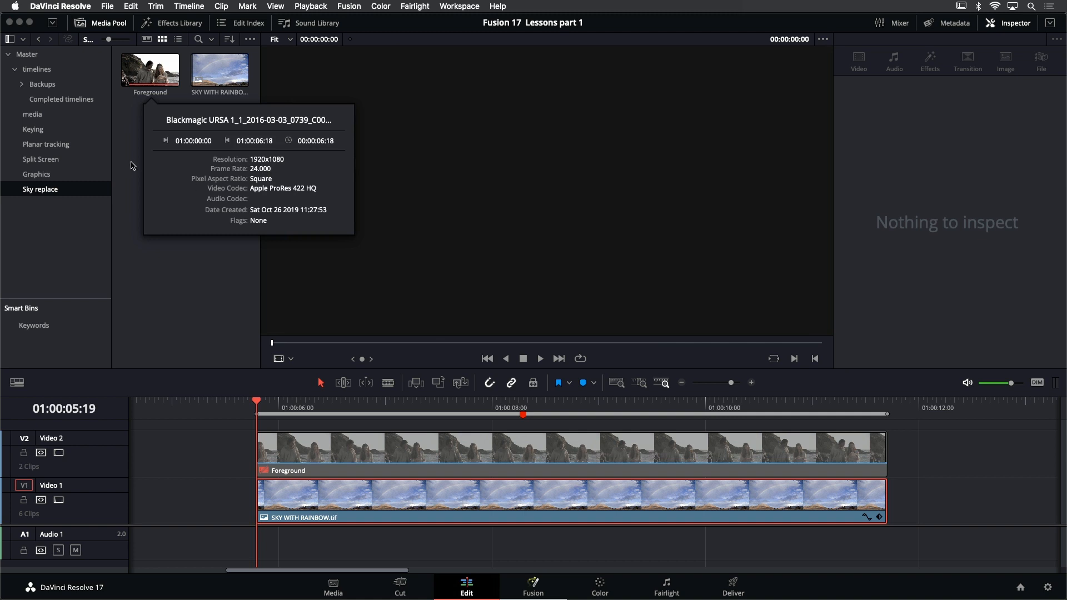
{"action": "left_click", "coordinate": [456, 426]}
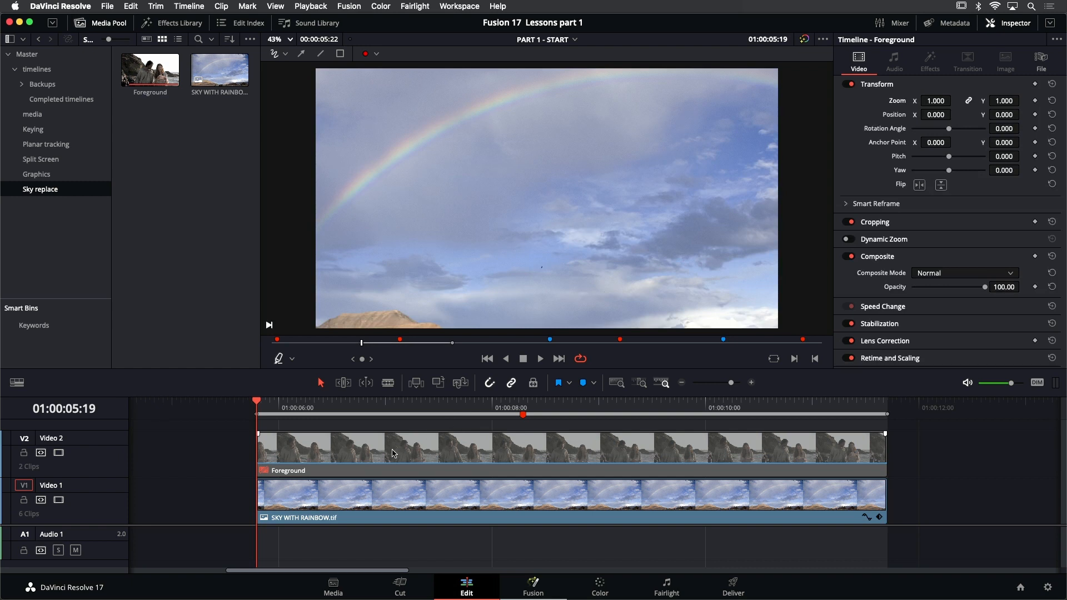
Re-enable the Foreground clip, combine it with the sky clip into a new Fusion clip, and open that on the Fusion page
{"action": "left_click", "coordinate": [392, 453]}
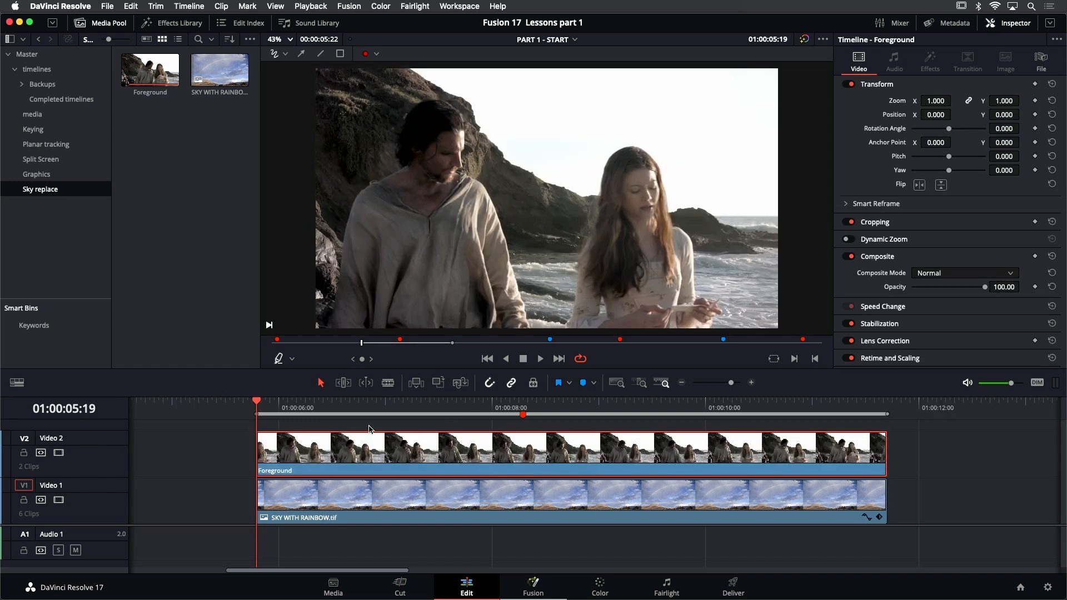
{"action": "left_click_drag", "start_coordinate": [369, 429], "coordinate": [414, 505]}
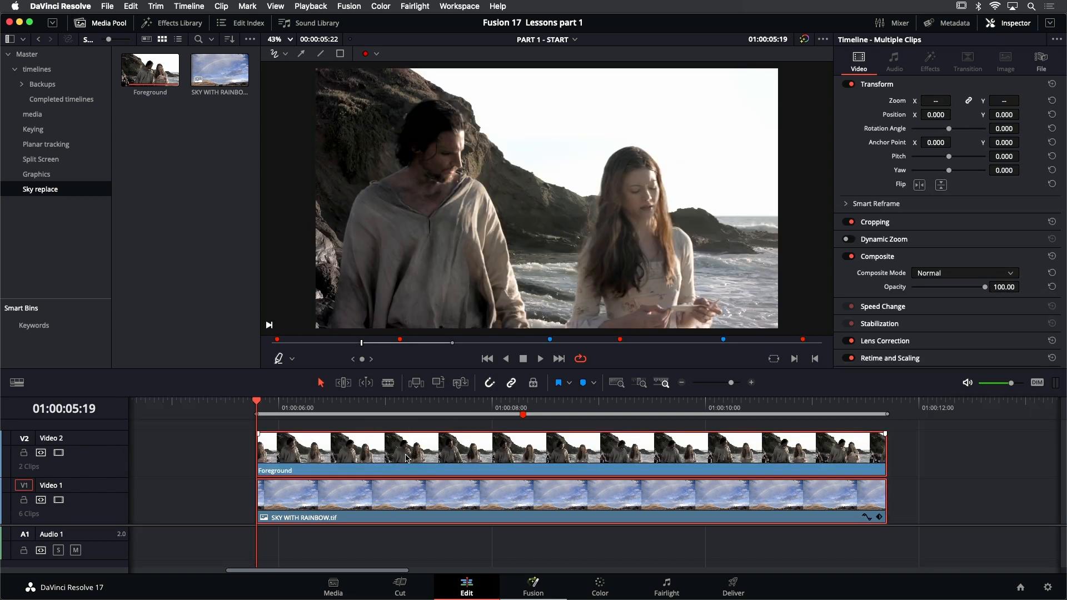
{"action": "right_click", "coordinate": [408, 458]}
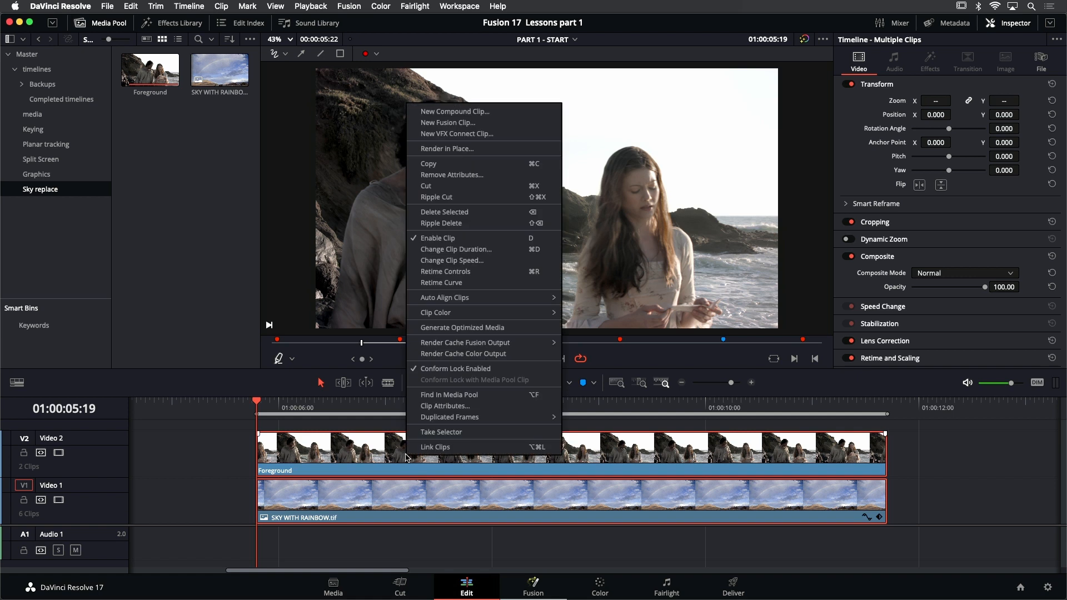
{"action": "left_click", "coordinate": [466, 125]}
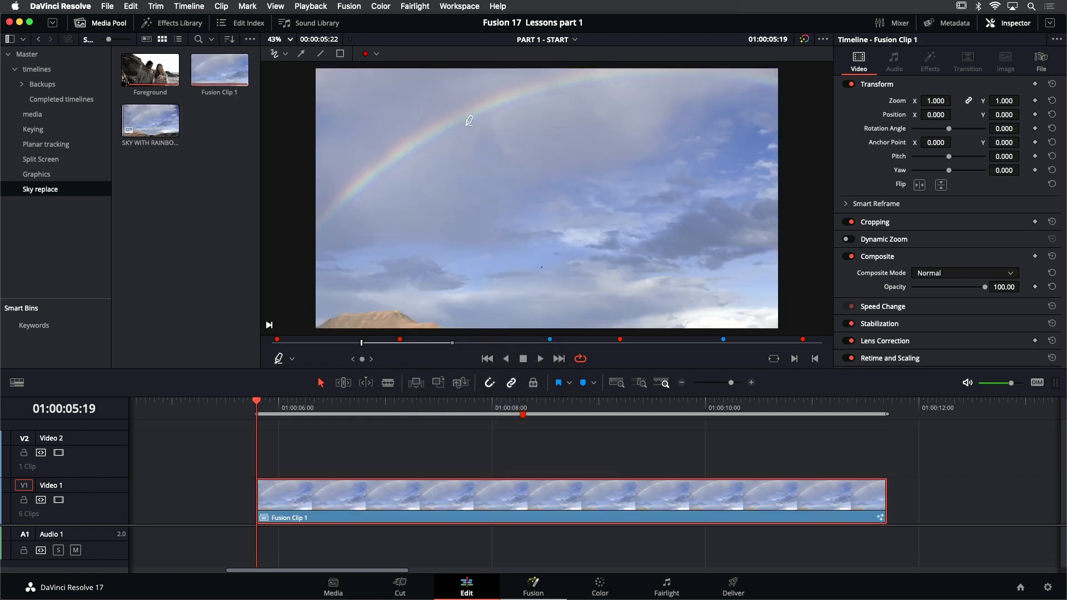
{"action": "left_click", "coordinate": [533, 584]}
Examine the Fusion clip's node layout and view MediaIn2 and MediaIn1 in turn
{"action": "left_click_drag", "start_coordinate": [594, 147], "coordinate": [588, 165]}
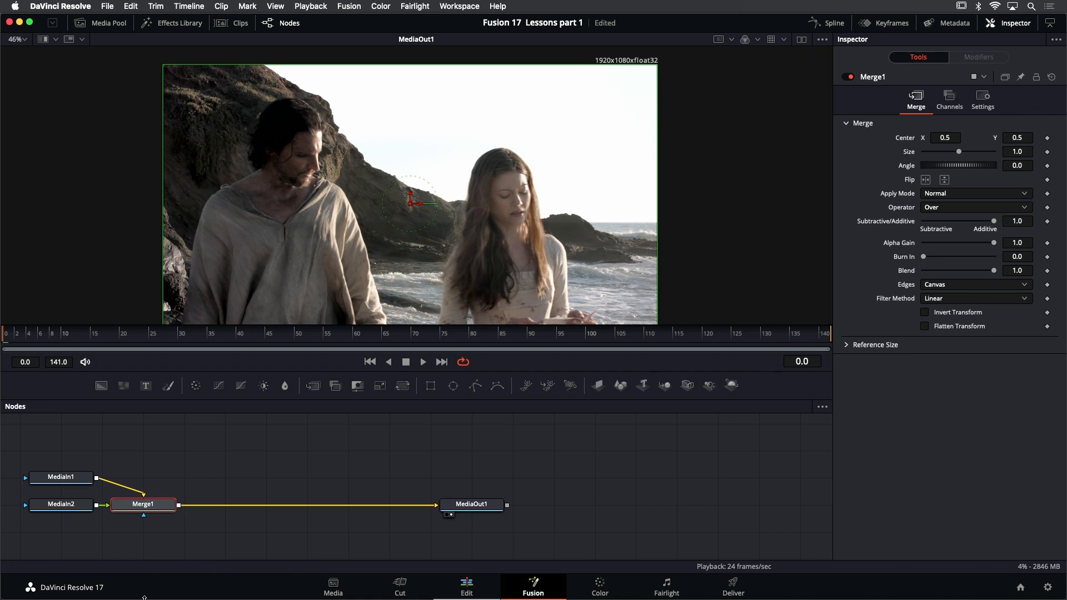
{"action": "left_click_drag", "start_coordinate": [171, 458], "coordinate": [227, 448]}
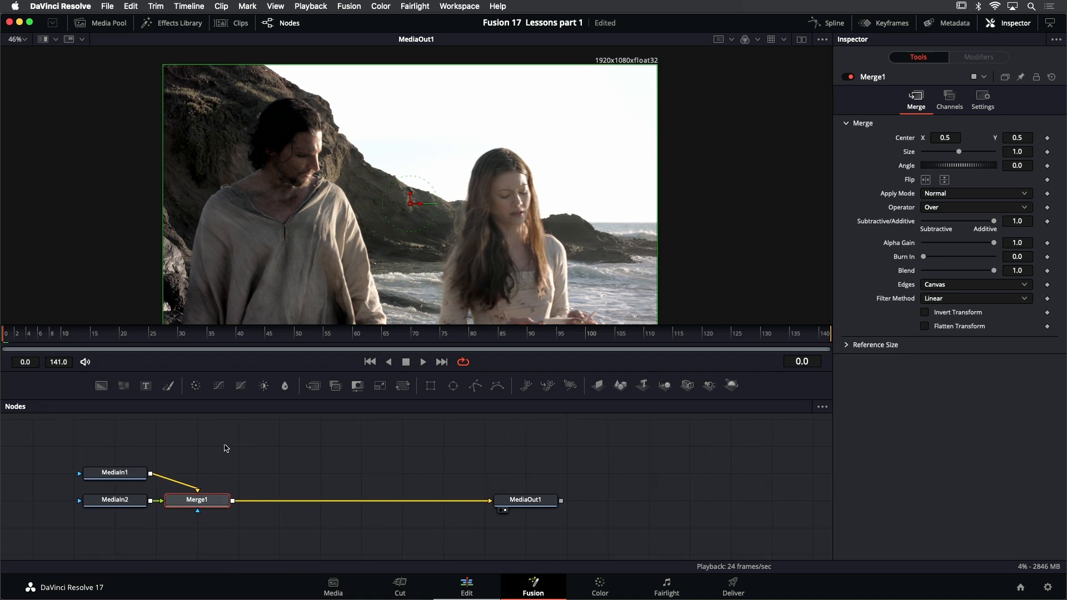
{"action": "left_click", "coordinate": [125, 503]}
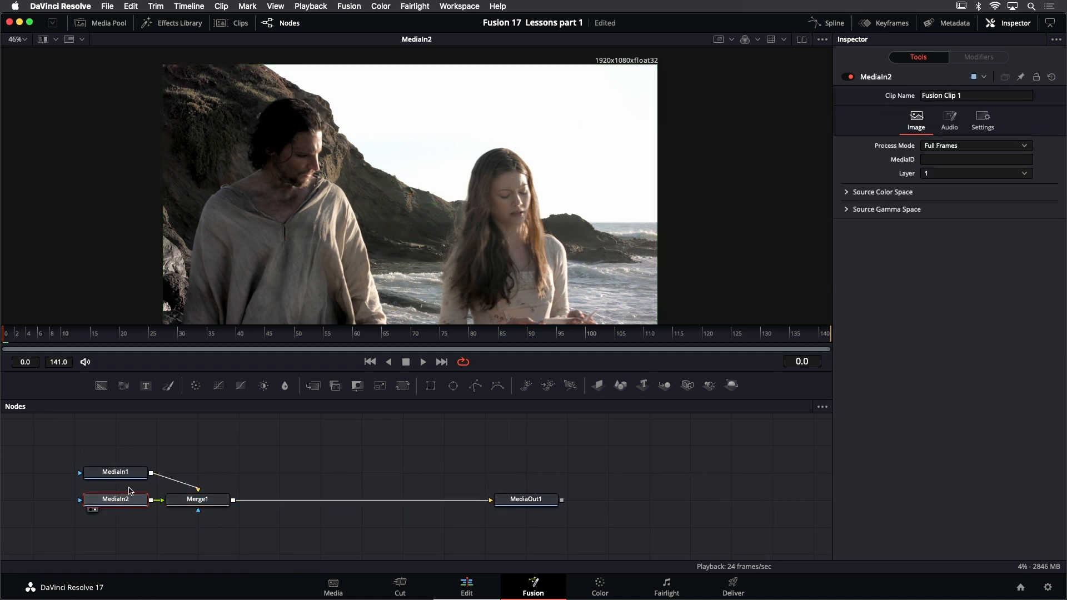
{"action": "left_click", "coordinate": [115, 472]}
{"action": "key", "text": "1"}
{"action": "scroll", "coordinate": [484, 83], "scroll_direction": "down", "scroll_amount": 2}
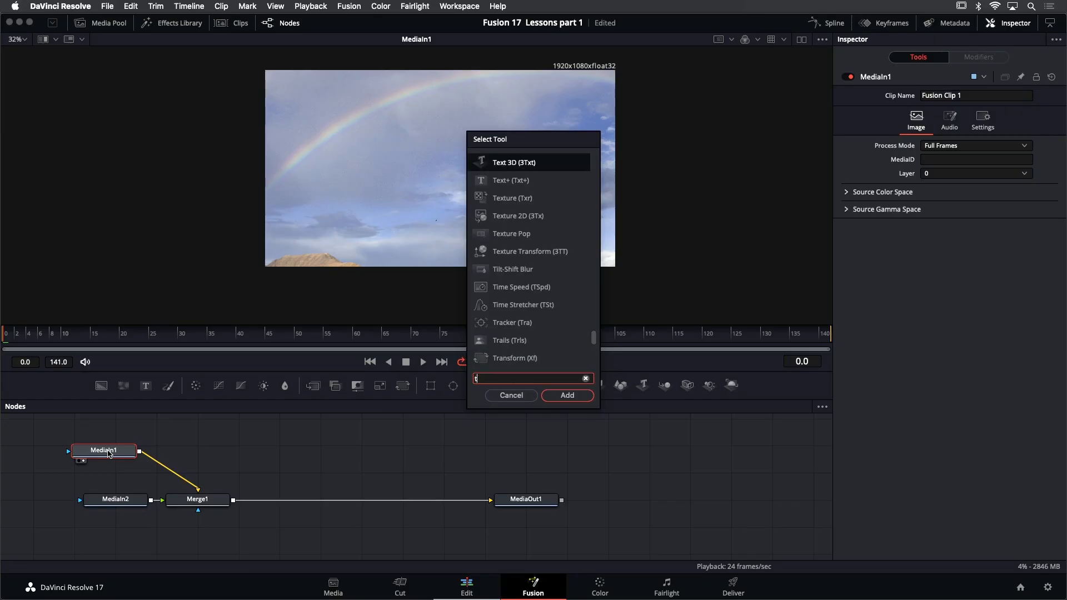
Insert a Transform after MediaIn1, view it, reduce its Size to 0.86, and delete the node again
{"action": "type", "text": "traqns"}
{"action": "key", "text": "BackSpace"}
{"action": "key", "text": "BackSpace"}
{"action": "type", "text": "ns"}
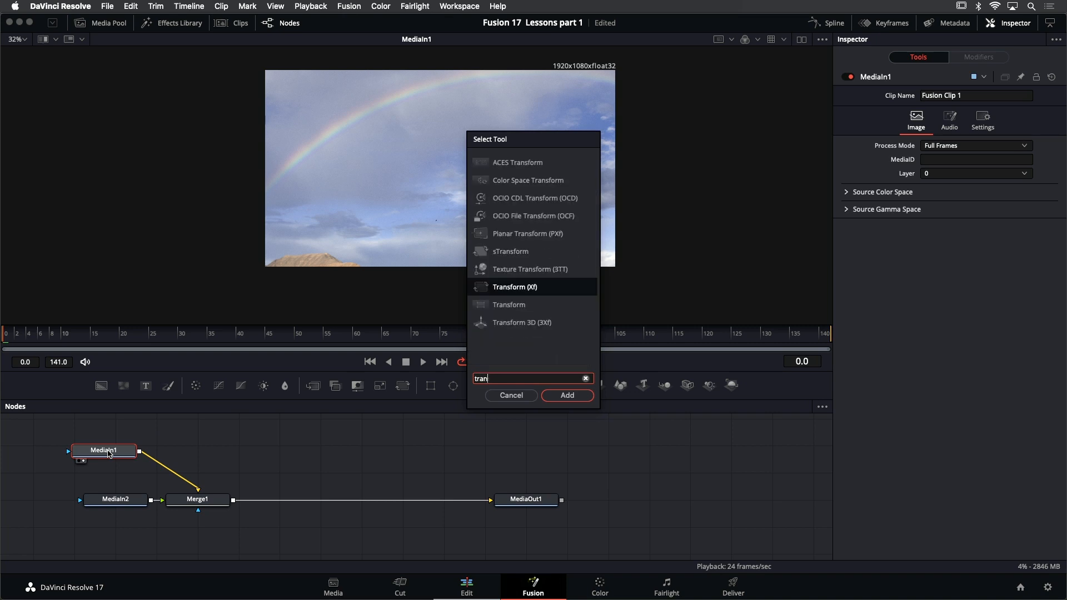
{"action": "key", "text": "Return"}
{"action": "right_click", "coordinate": [107, 451]}
{"action": "left_click", "coordinate": [235, 461]}
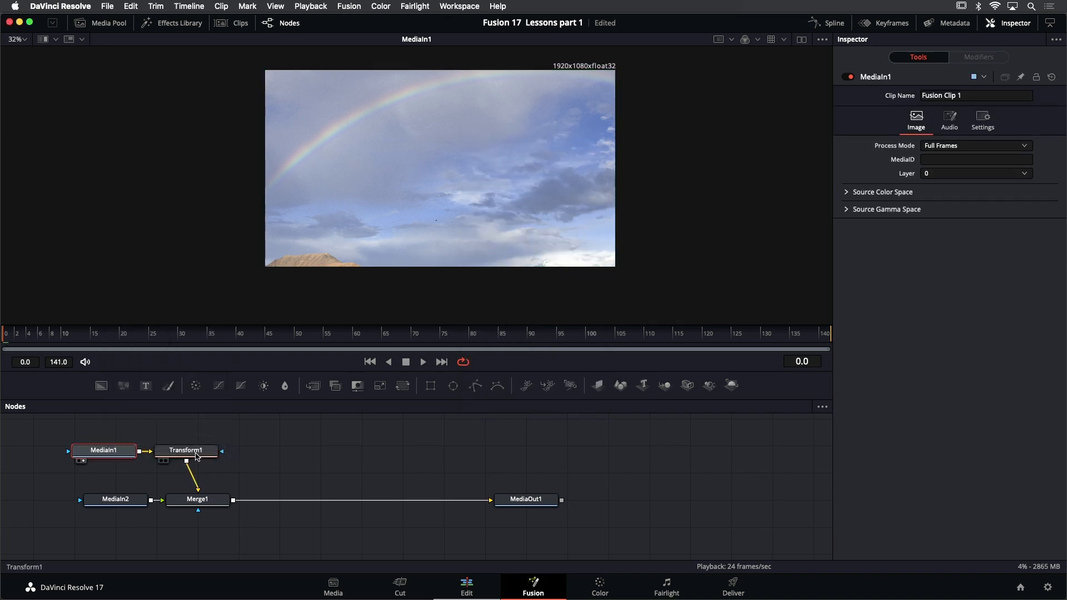
{"action": "left_click_drag", "start_coordinate": [196, 451], "coordinate": [412, 172]}
{"action": "left_click", "coordinate": [209, 450]}
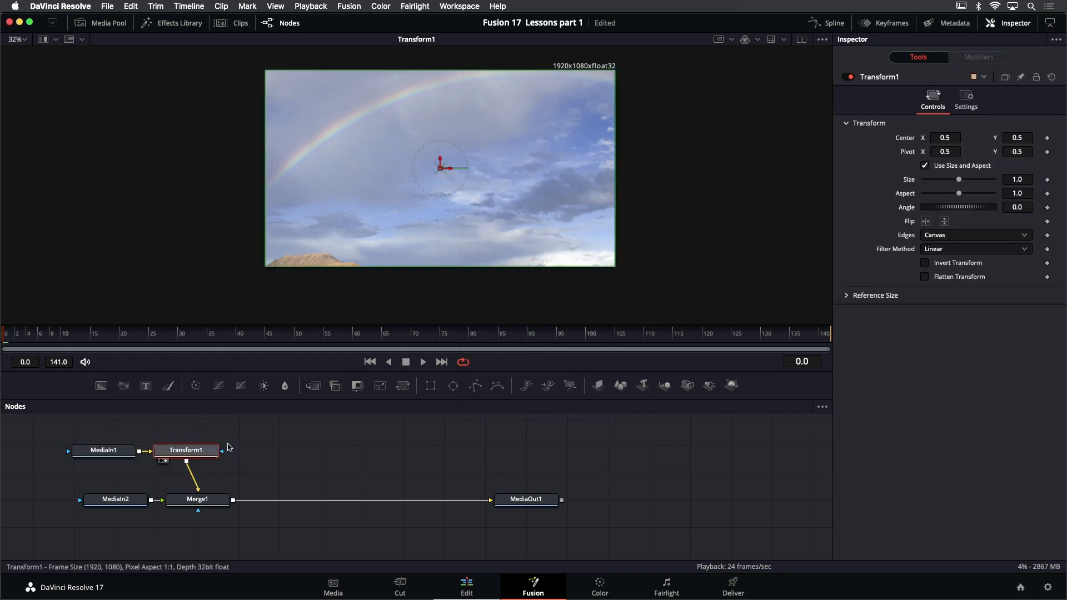
{"action": "left_click_drag", "start_coordinate": [959, 183], "coordinate": [955, 185]}
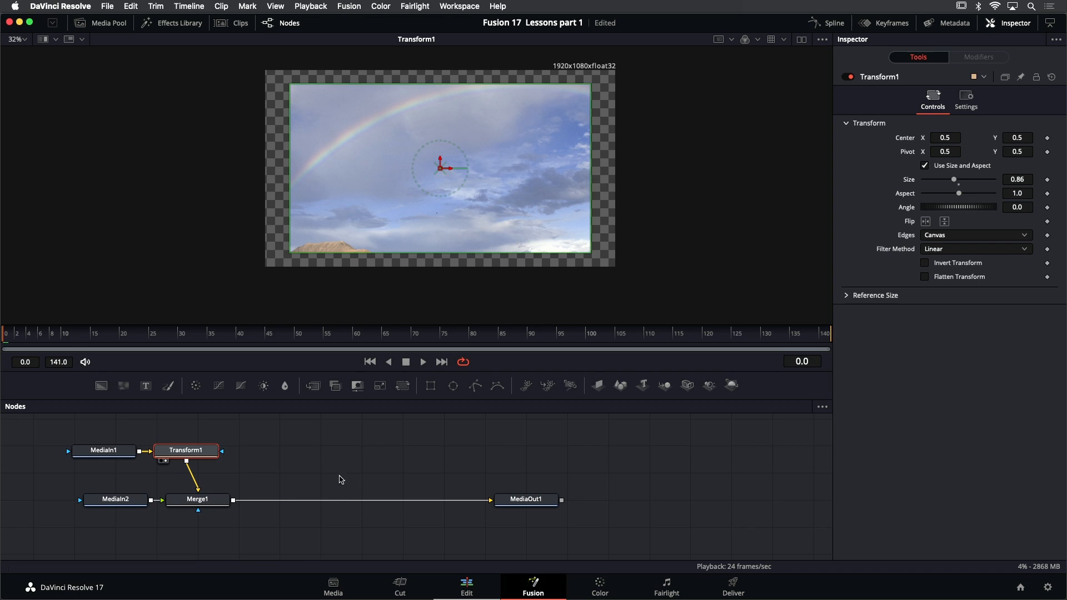
{"action": "key", "text": "Delete"}
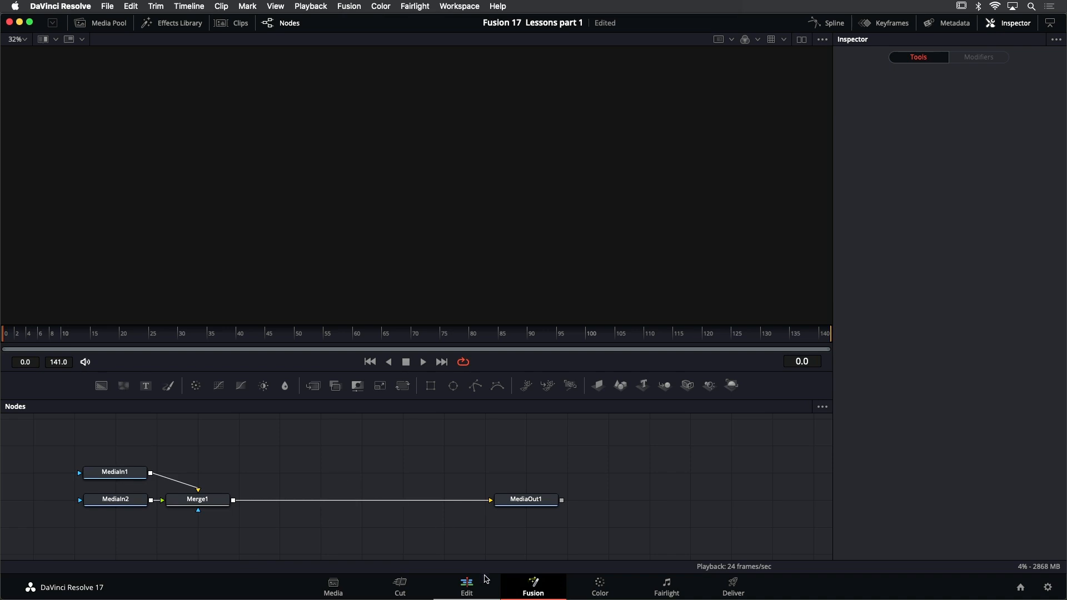
Return to the Edit page, disable the Foreground clip on Video 2, and open the sky clip beneath it on the Fusion page
{"action": "left_click", "coordinate": [469, 588]}
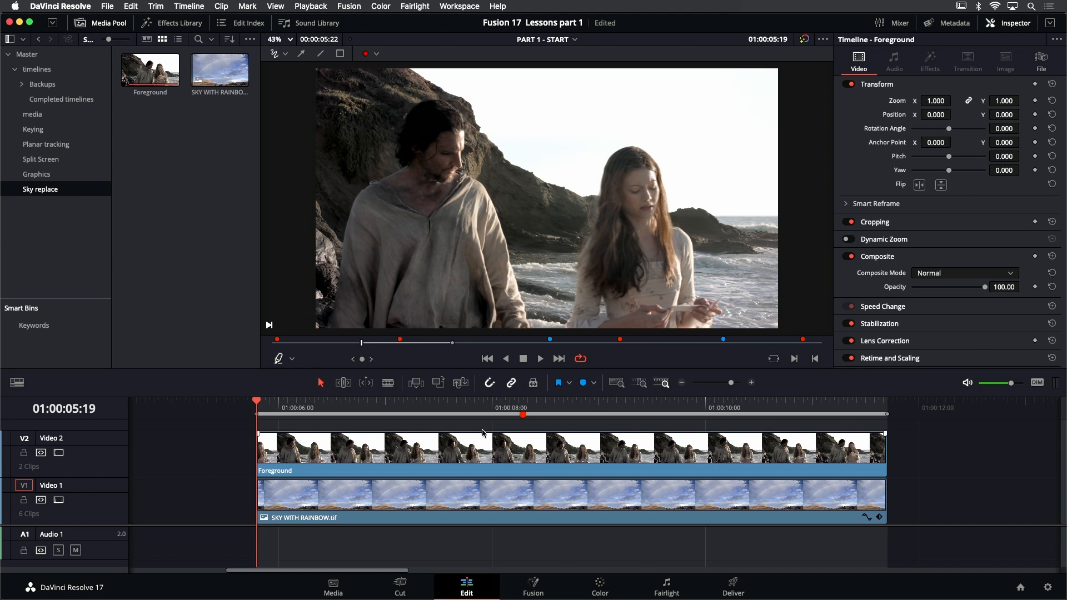
{"action": "left_click", "coordinate": [478, 459]}
{"action": "key", "text": "d"}
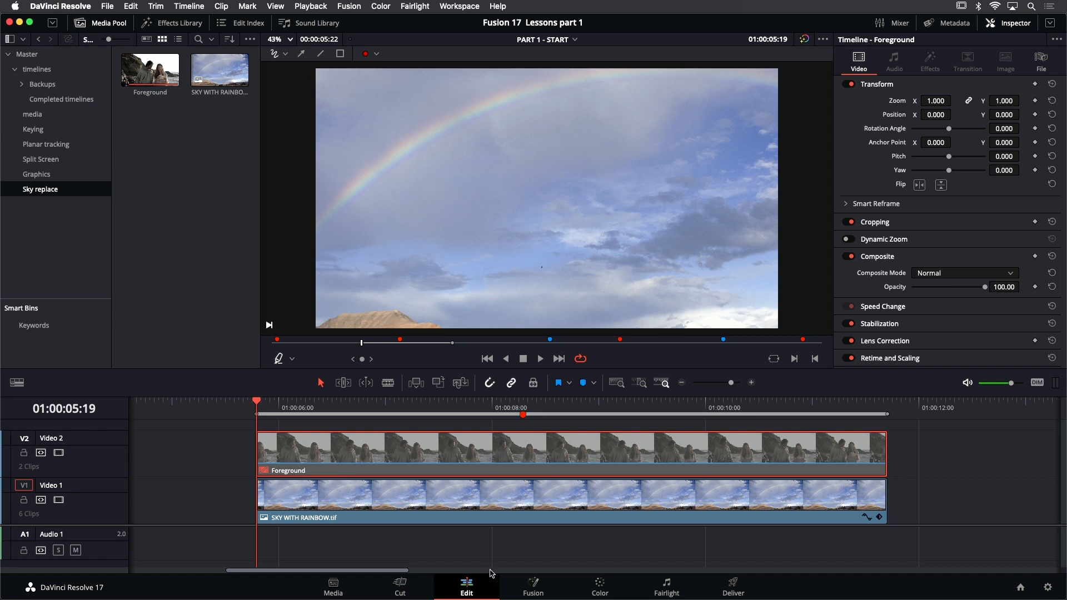
{"action": "left_click", "coordinate": [532, 584]}
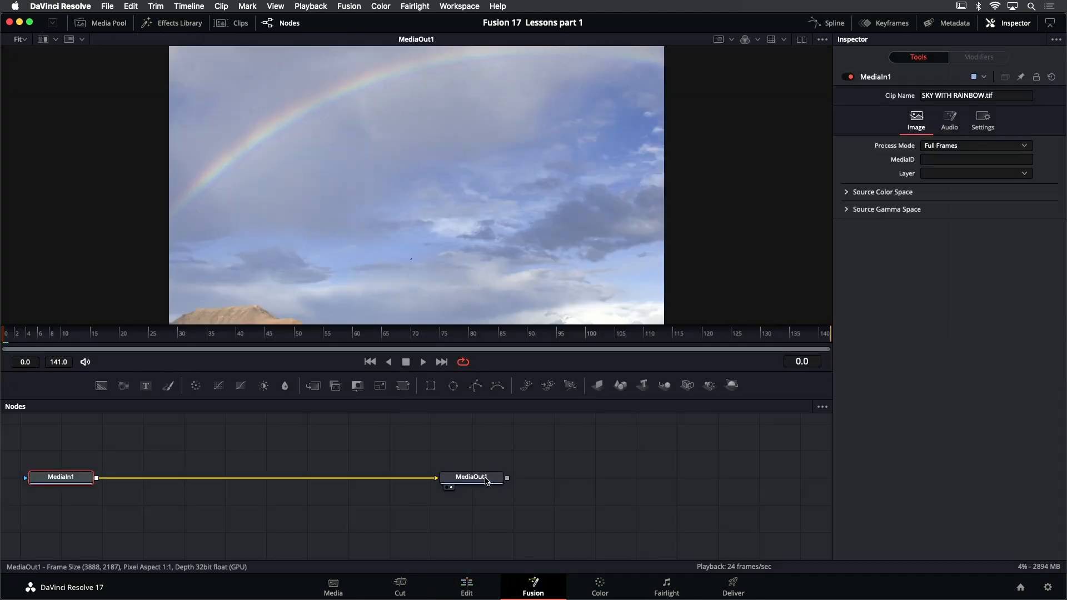
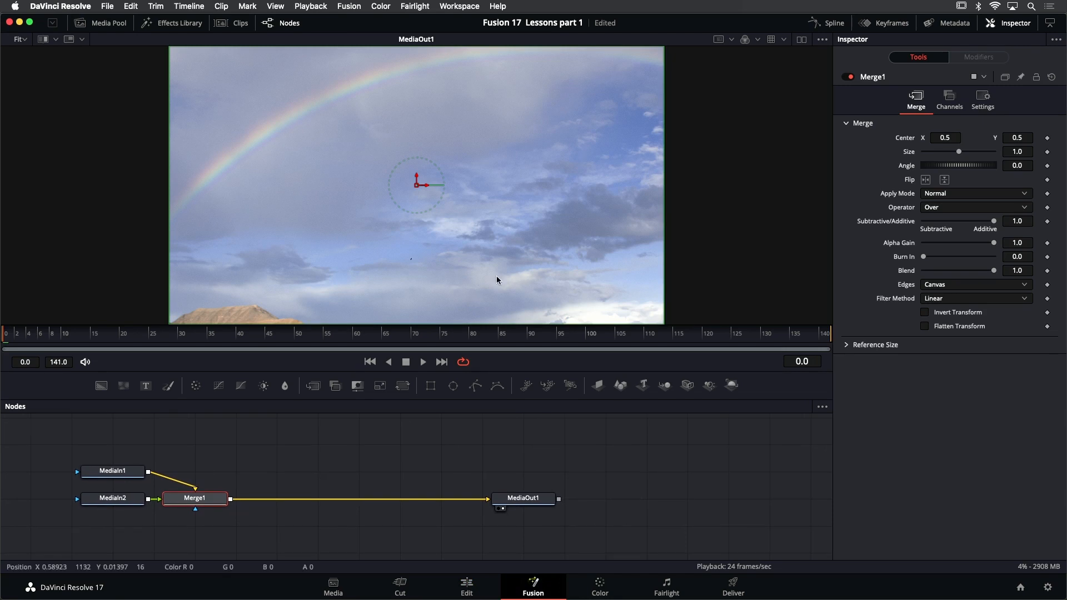
View MediaIn1 of the Fusion clip and examine the sky image's framing and resolution
{"action": "left_click_drag", "start_coordinate": [565, 186], "coordinate": [555, 207]}
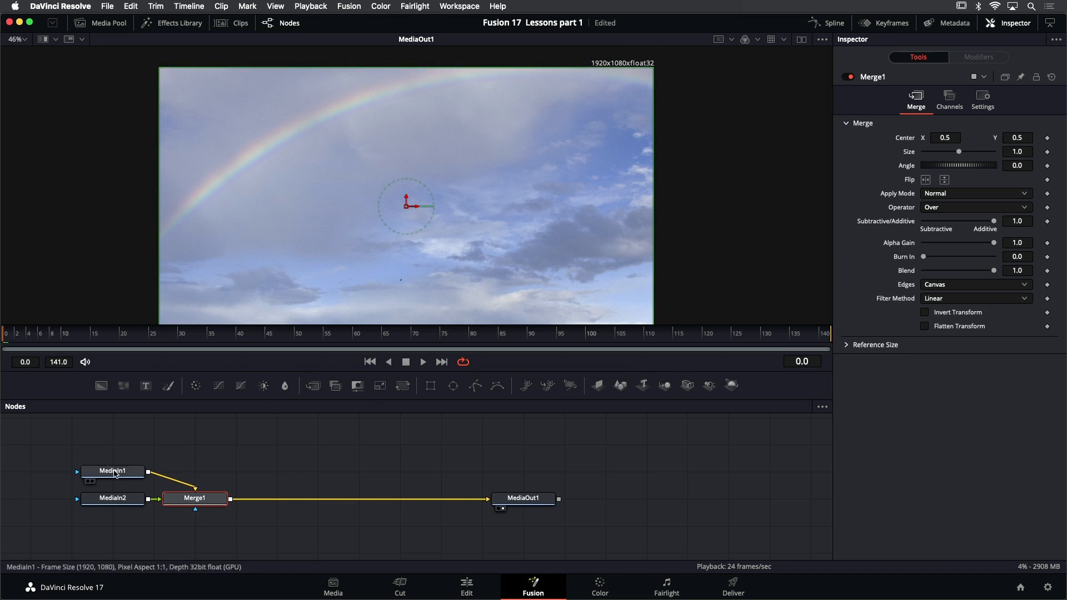
{"action": "left_click", "coordinate": [117, 475]}
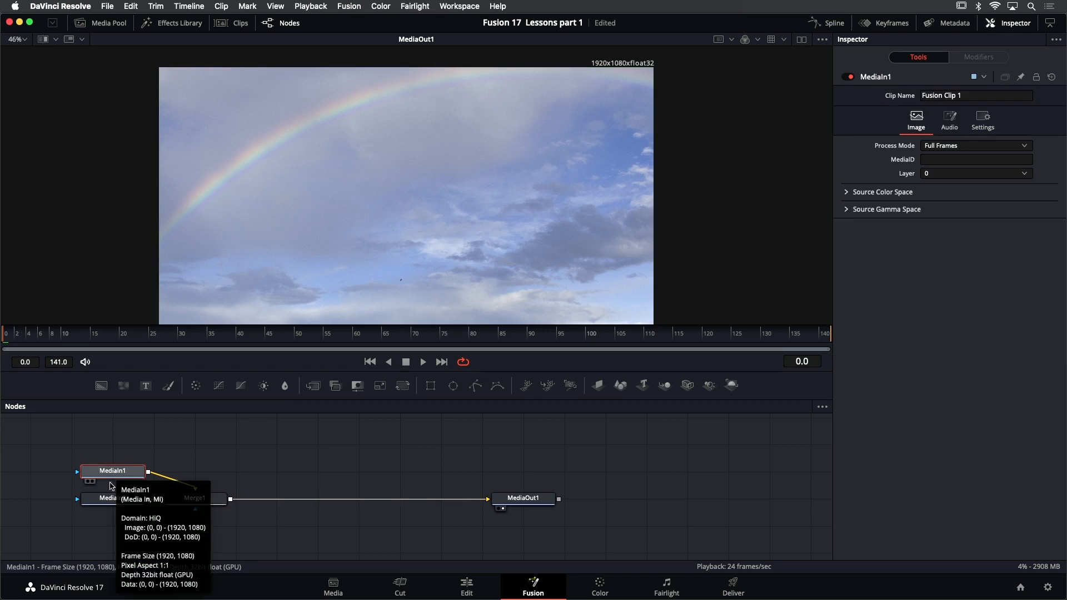
{"action": "key", "text": "1"}
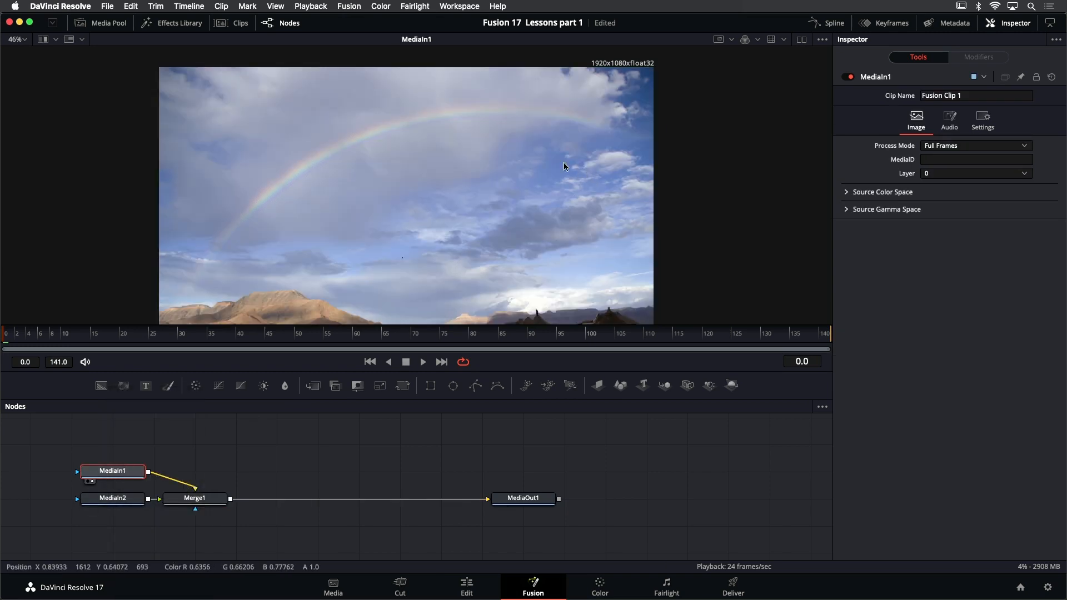
{"action": "left_click_drag", "start_coordinate": [556, 162], "coordinate": [564, 145]}
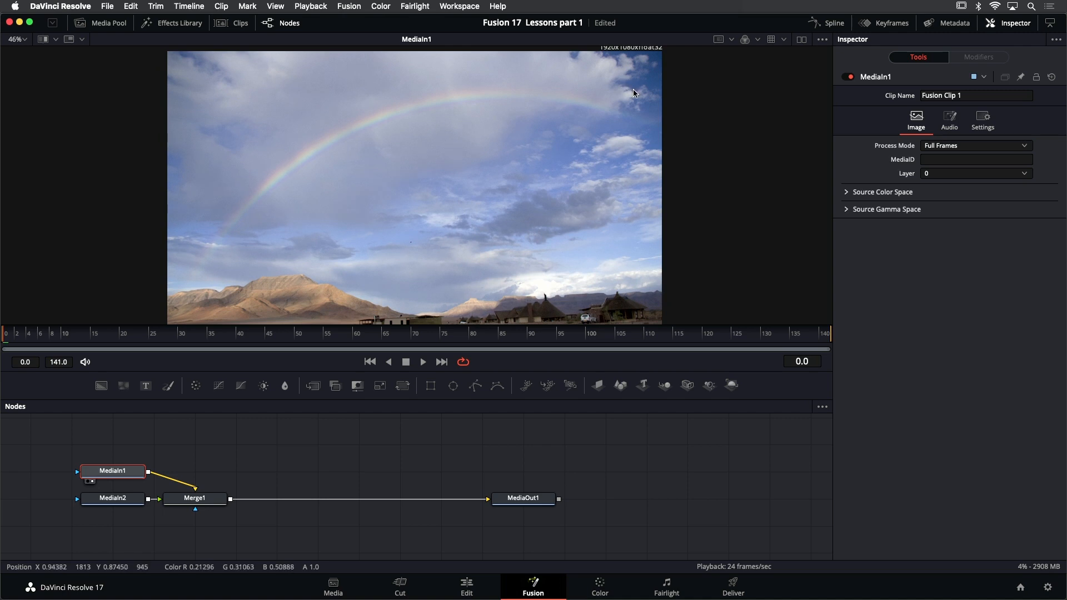
{"action": "left_click_drag", "start_coordinate": [633, 90], "coordinate": [632, 99]}
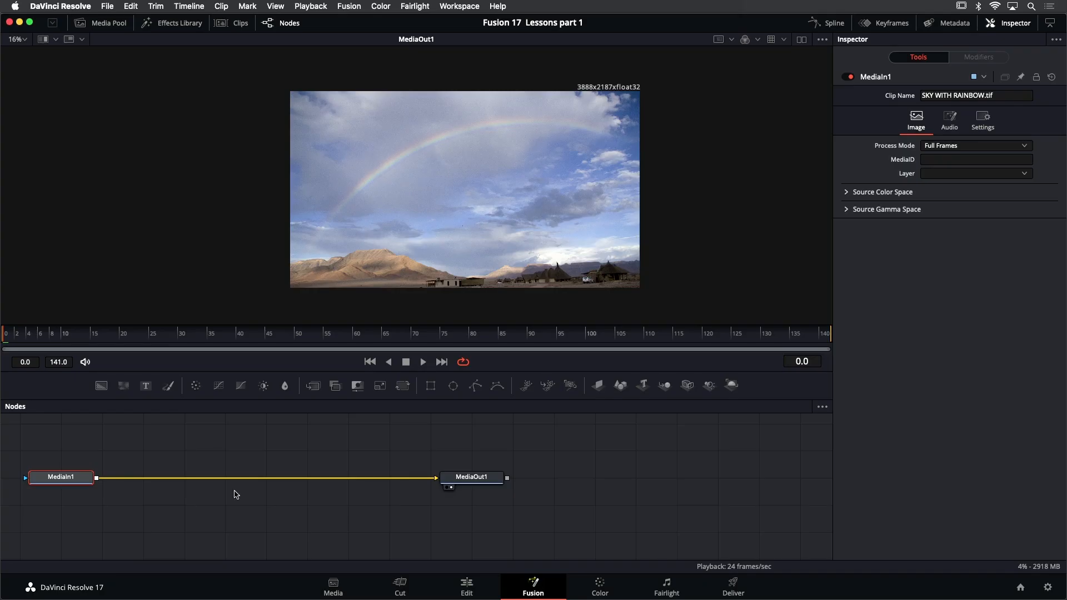
Check the resolution of SKY WITH RAINBOW.tif at MediaOut1 and fit the whole image in the viewer
{"action": "mouse_move", "coordinate": [70, 479]}
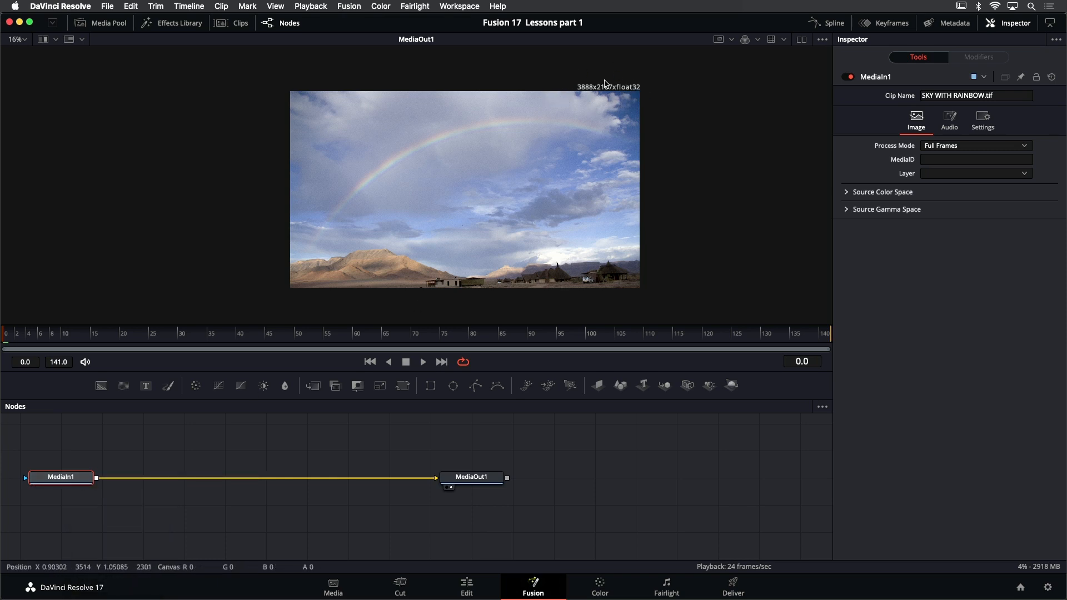
{"action": "scroll", "coordinate": [604, 83], "scroll_direction": "up", "scroll_amount": 1}
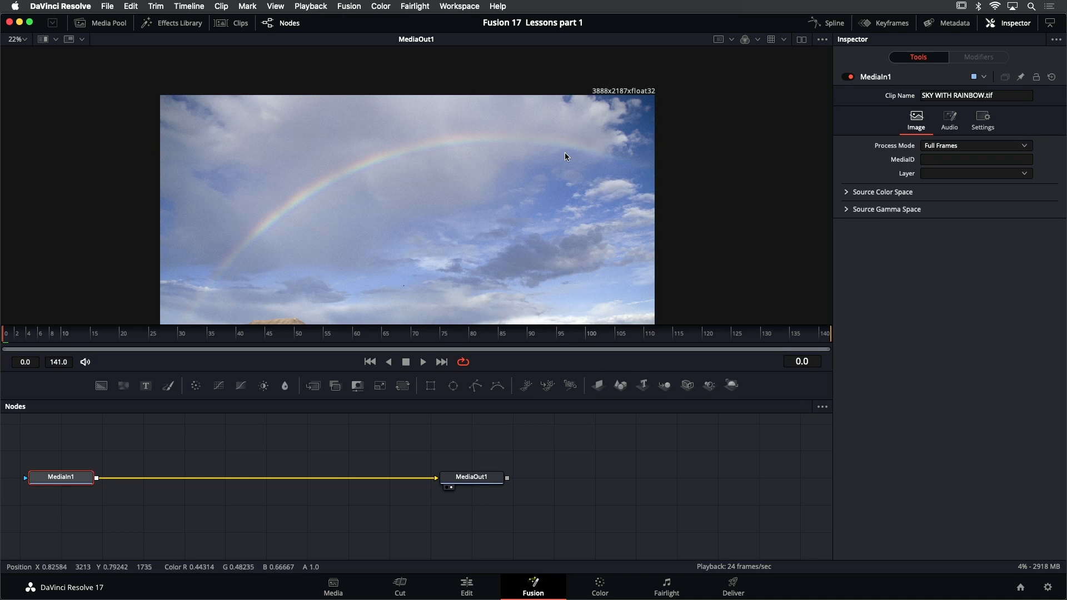
{"action": "key", "text": "super+f"}
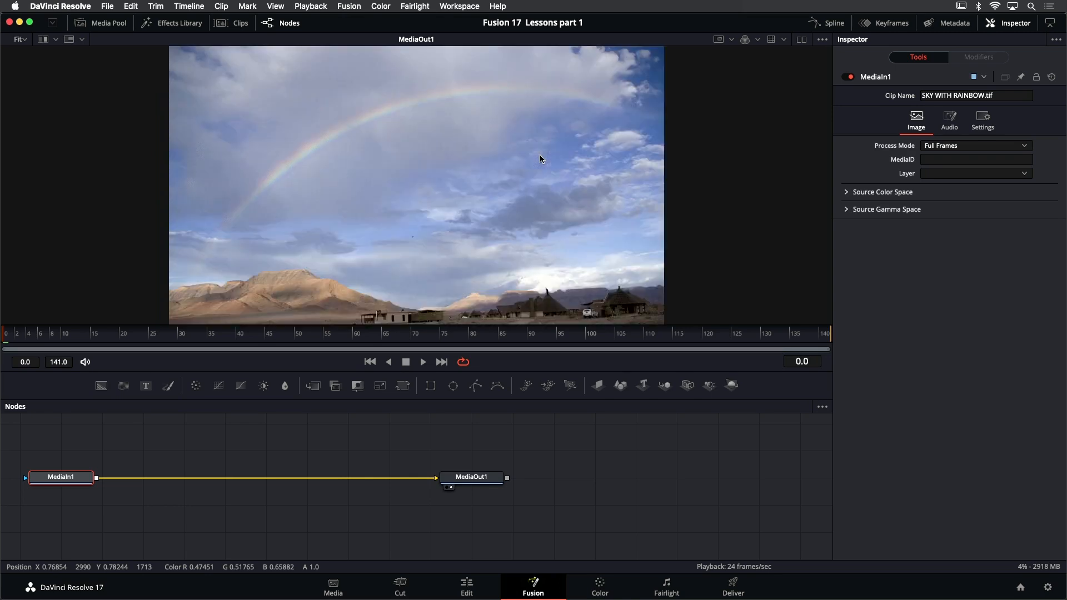
Center the sky clip's MediaIn1 and MediaOut1 nodes in the work area and open the Media Pool
{"action": "left_click_drag", "start_coordinate": [198, 449], "coordinate": [356, 460]}
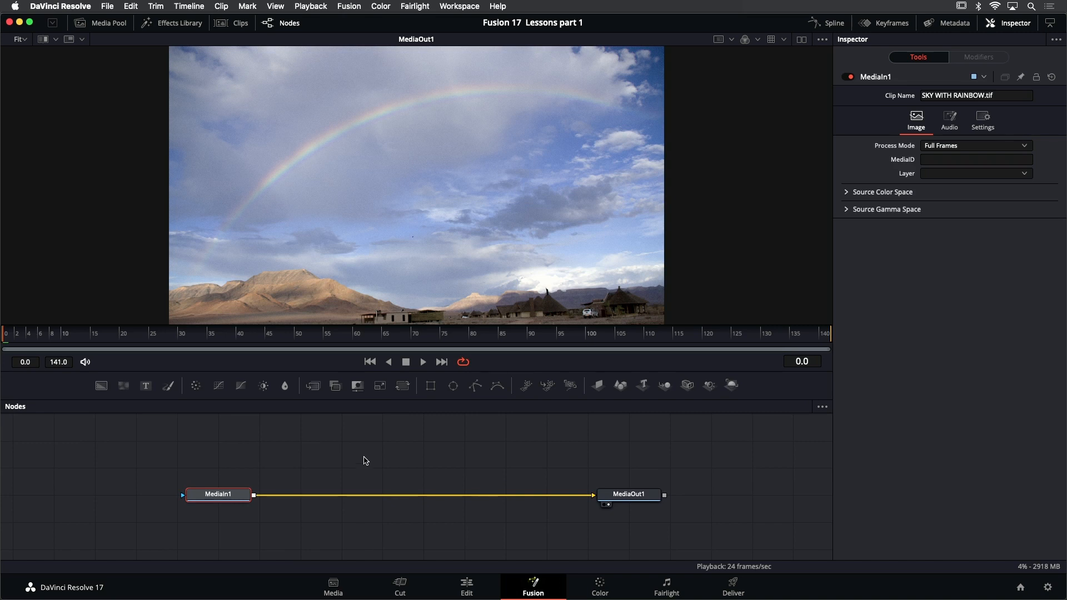
{"action": "left_click", "coordinate": [104, 25]}
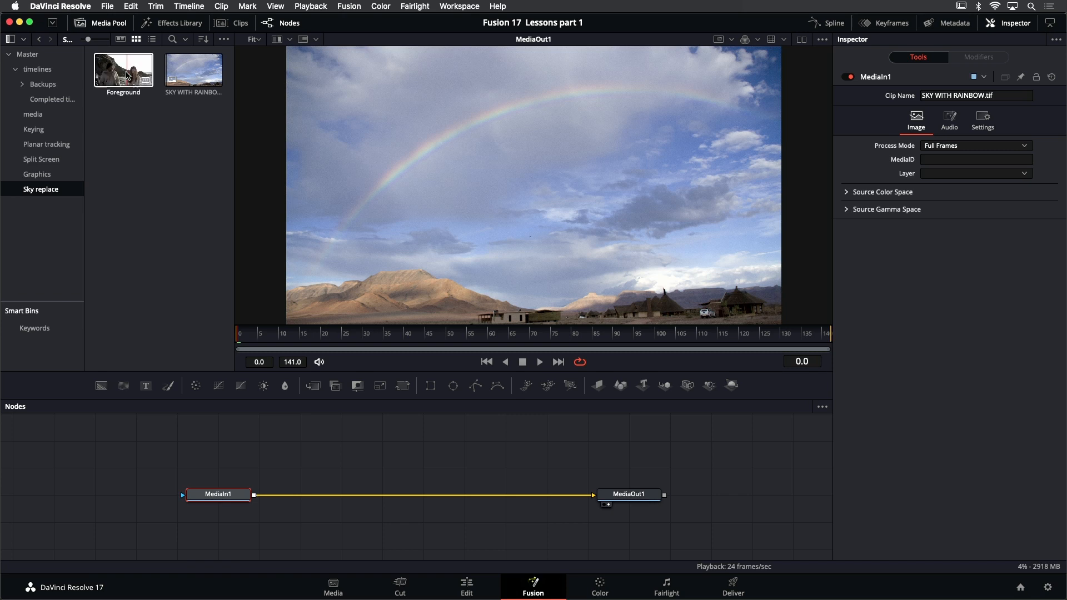
Add the Foreground clip from the Sky replace bin to the node graph and view it
{"action": "left_click_drag", "start_coordinate": [126, 74], "coordinate": [359, 436]}
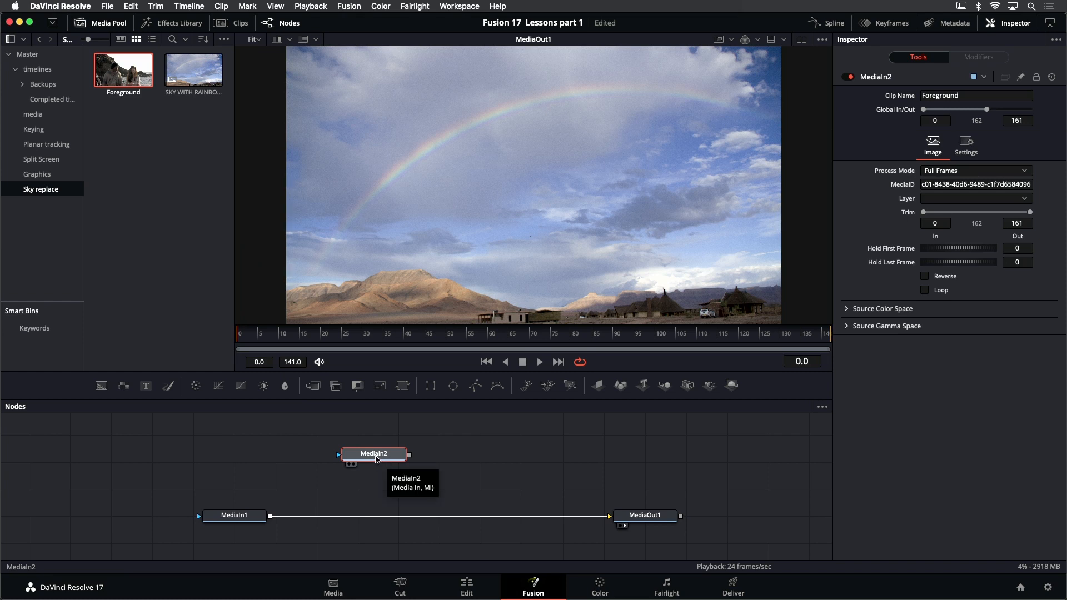
{"action": "key", "text": "2"}
{"action": "left_click_drag", "start_coordinate": [665, 142], "coordinate": [616, 179]}
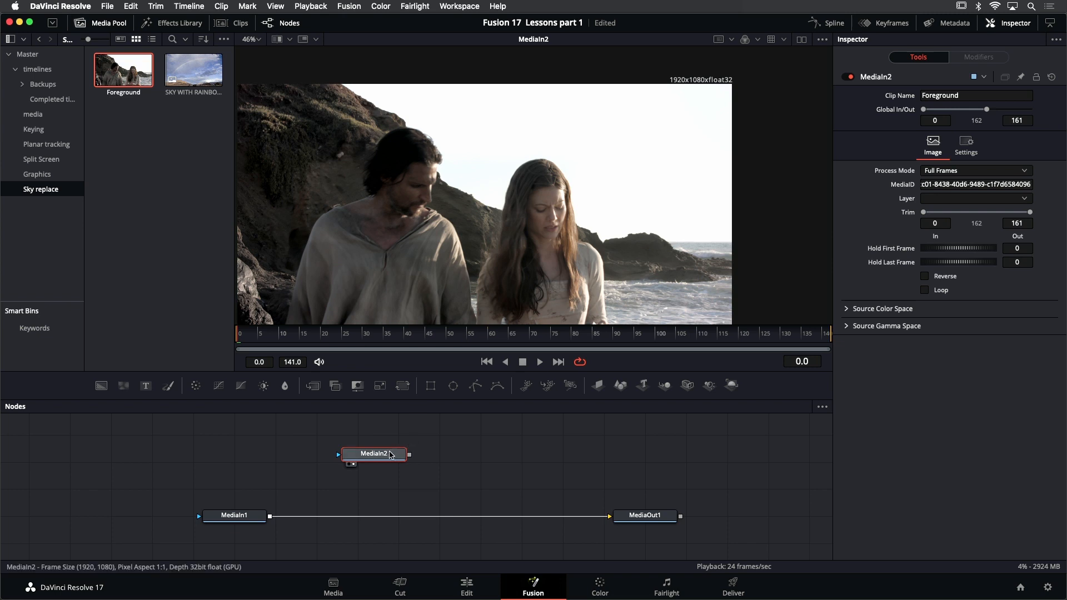
Rename the foreground clip's MediaIn2 node as FOREGROUND
{"action": "right_click", "coordinate": [877, 78]}
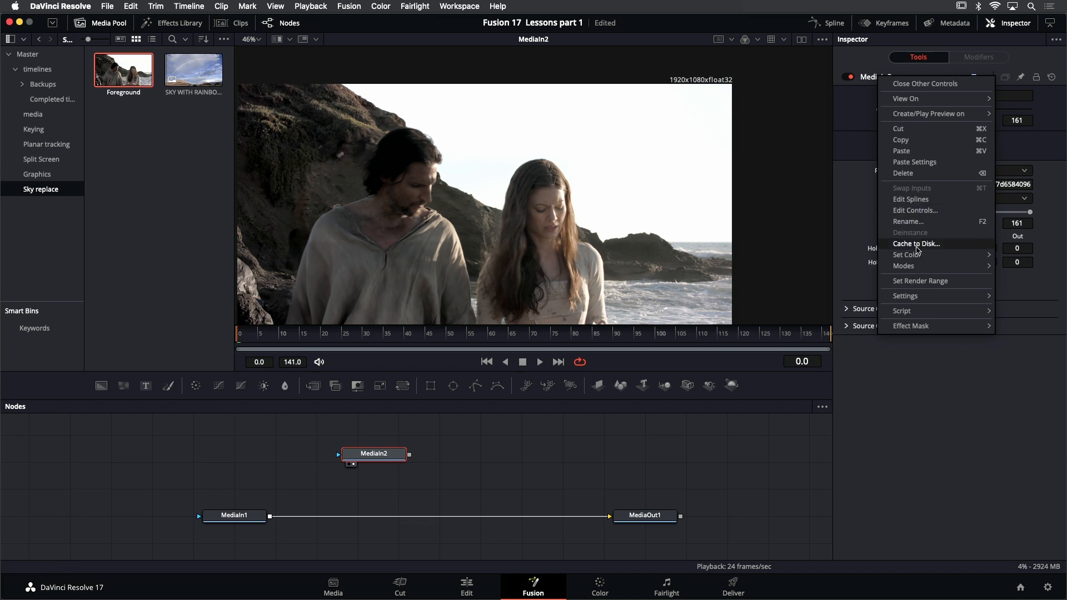
{"action": "left_click", "coordinate": [916, 223]}
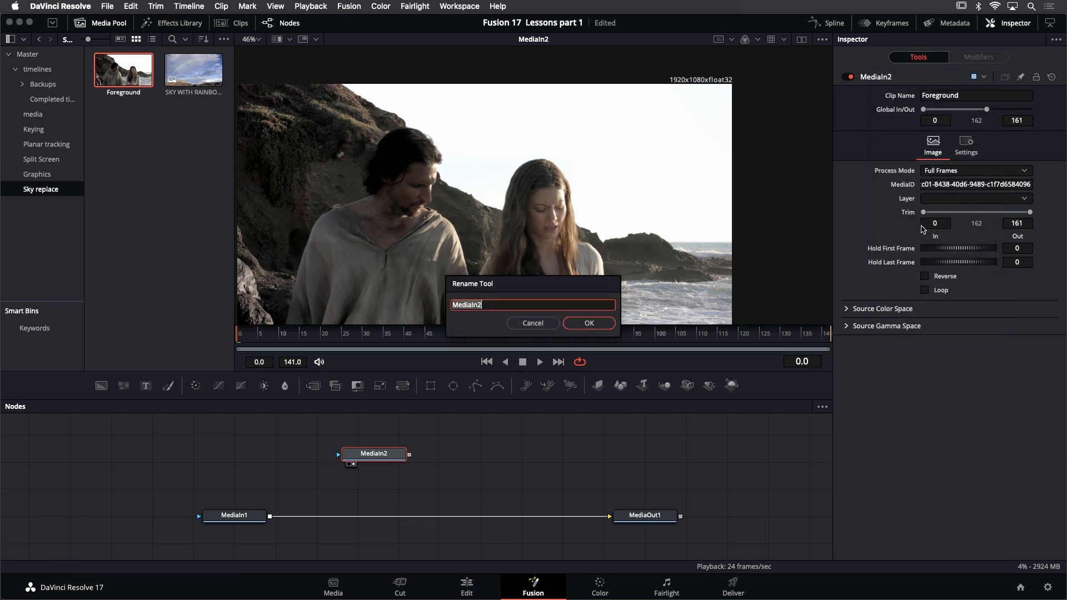
{"action": "type", "text": "FOREGROUND"}
{"action": "left_click", "coordinate": [589, 323]}
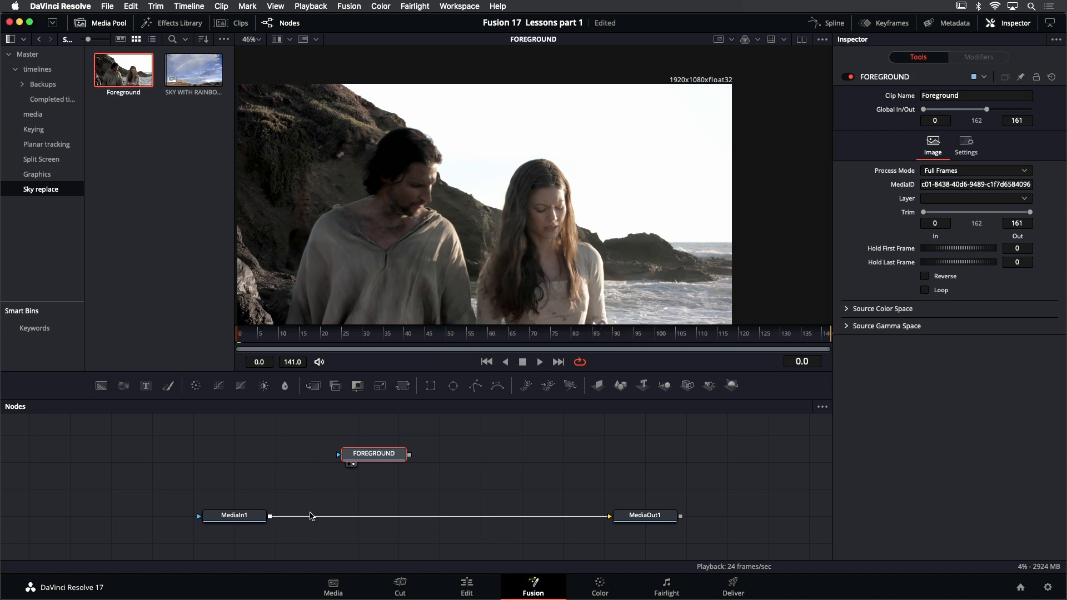
View the rainbow sky's MediaIn1 node and rename it as SKY
{"action": "left_click", "coordinate": [240, 518]}
{"action": "key", "text": "1"}
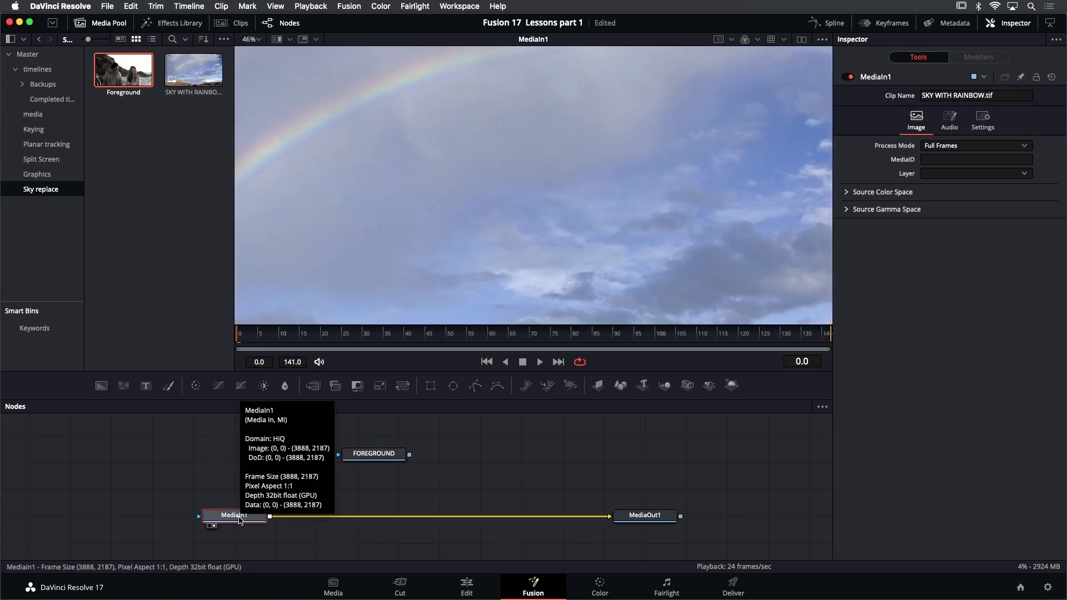
{"action": "right_click", "coordinate": [886, 77]}
{"action": "left_click", "coordinate": [930, 225]}
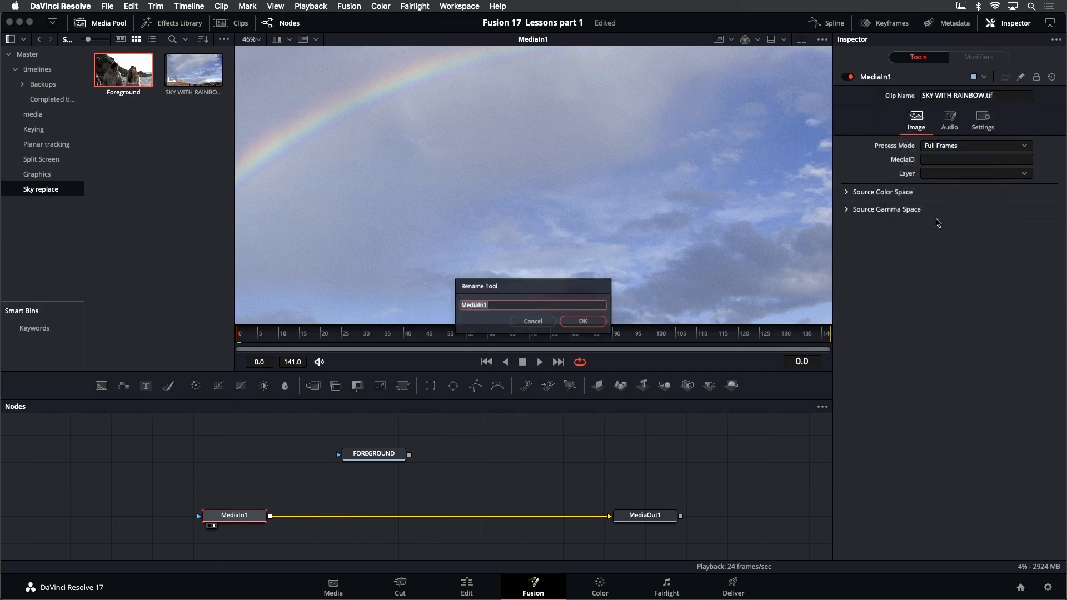
{"action": "type", "text": "SKY"}
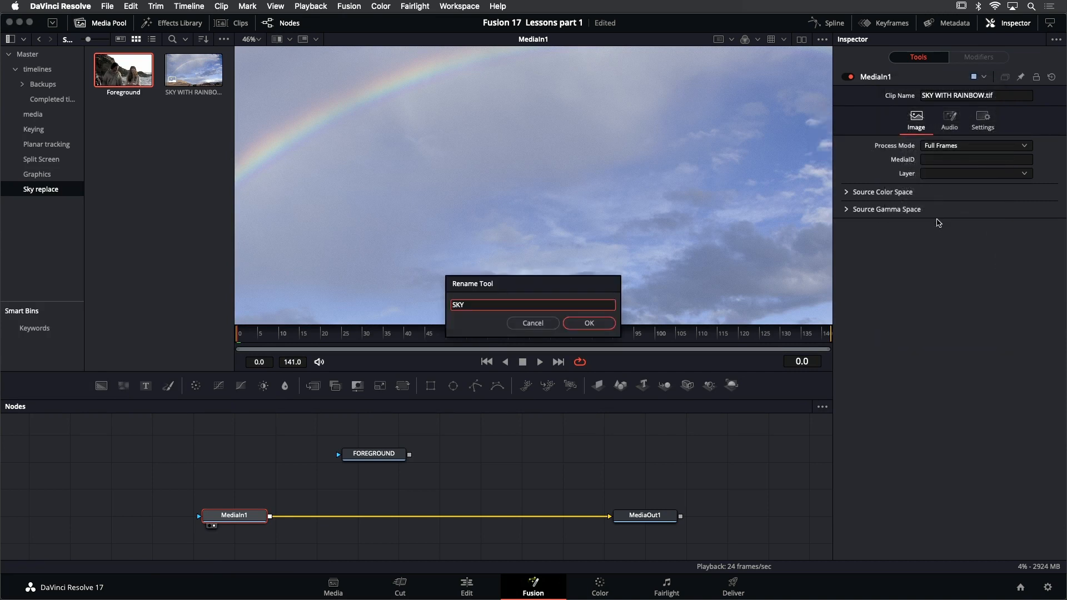
{"action": "key", "text": "Return"}
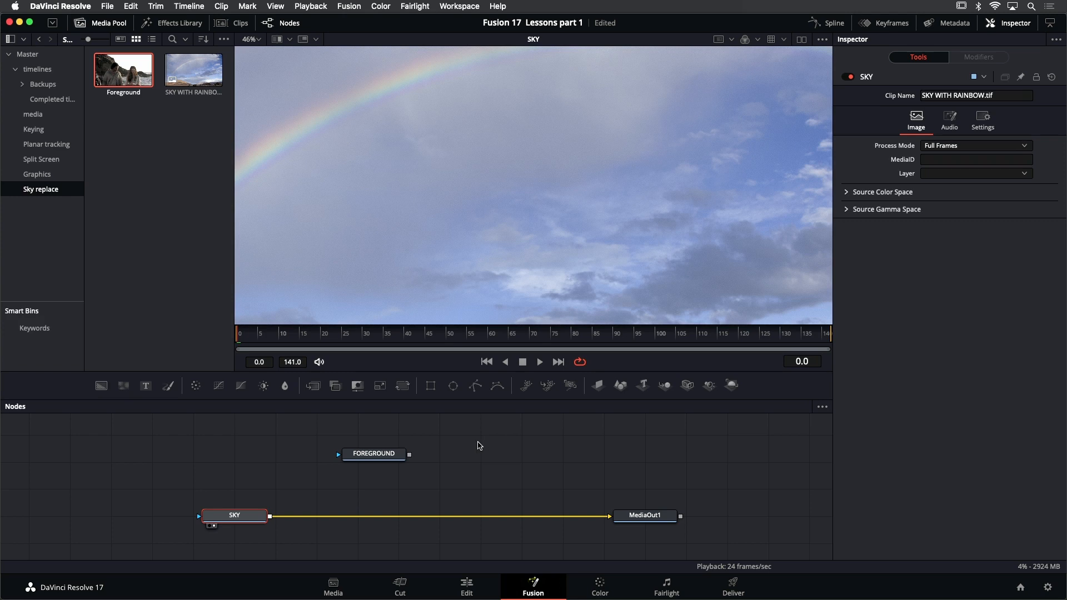
Hide the media pool and fit the whole sky image in the viewer
{"action": "left_click", "coordinate": [106, 22]}
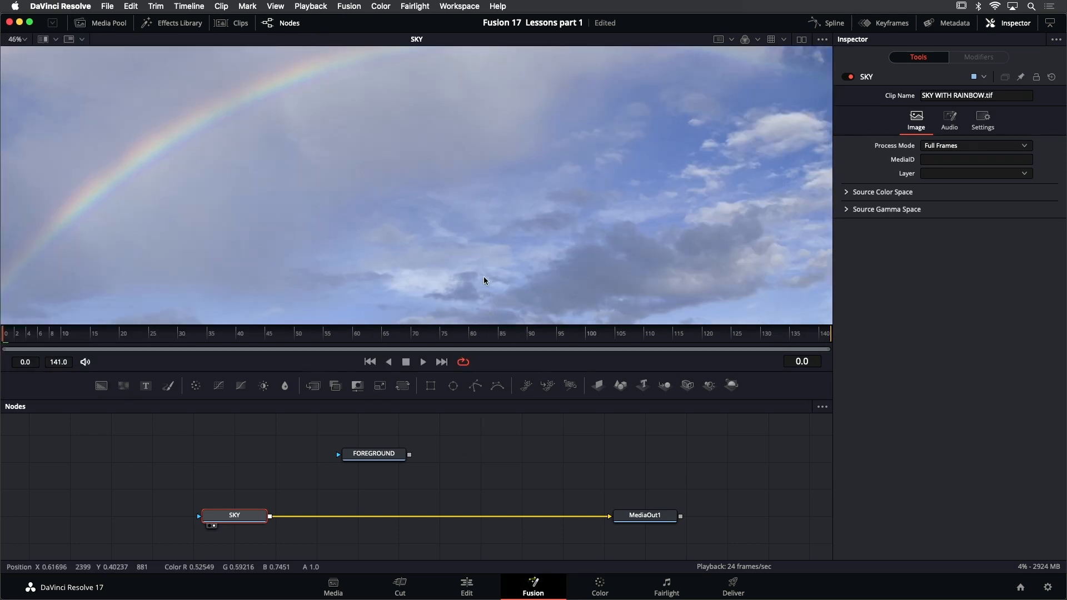
{"action": "key", "text": "shift+z"}
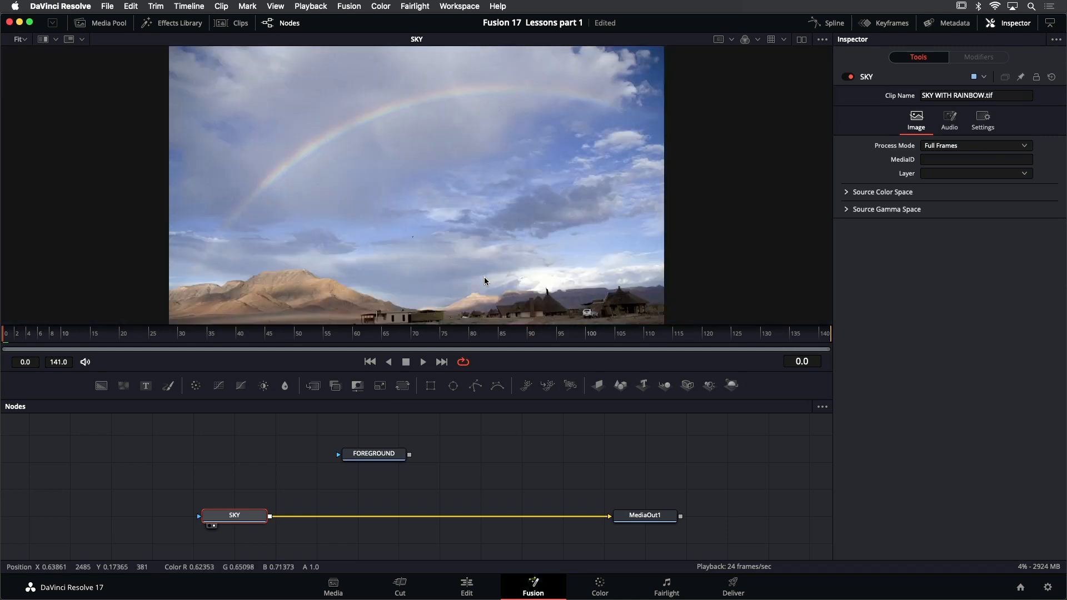
{"action": "left_click", "coordinate": [303, 507]}
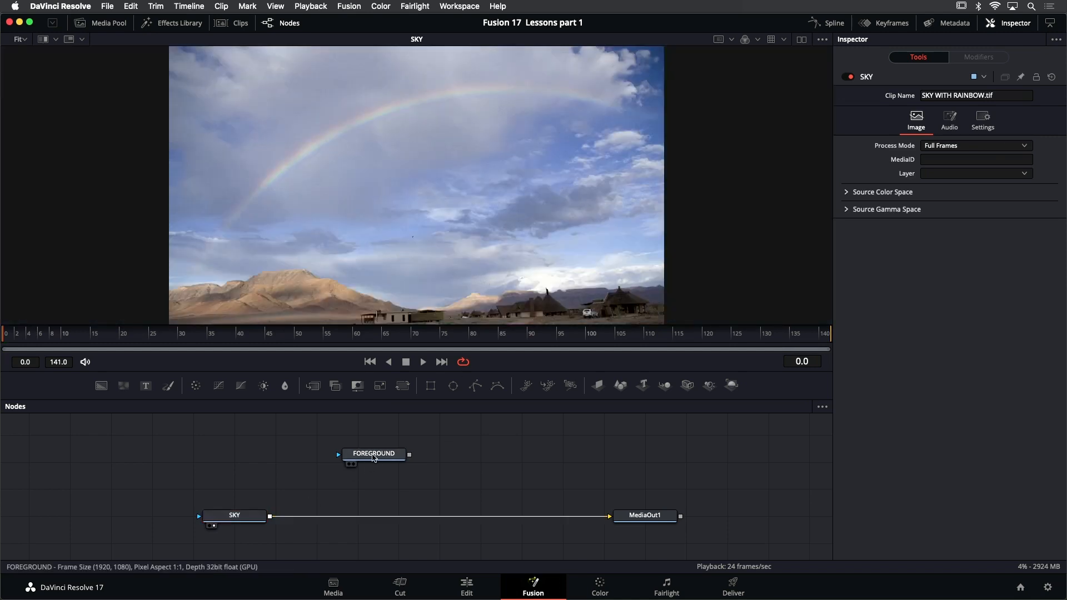
{"action": "left_click", "coordinate": [247, 521]}
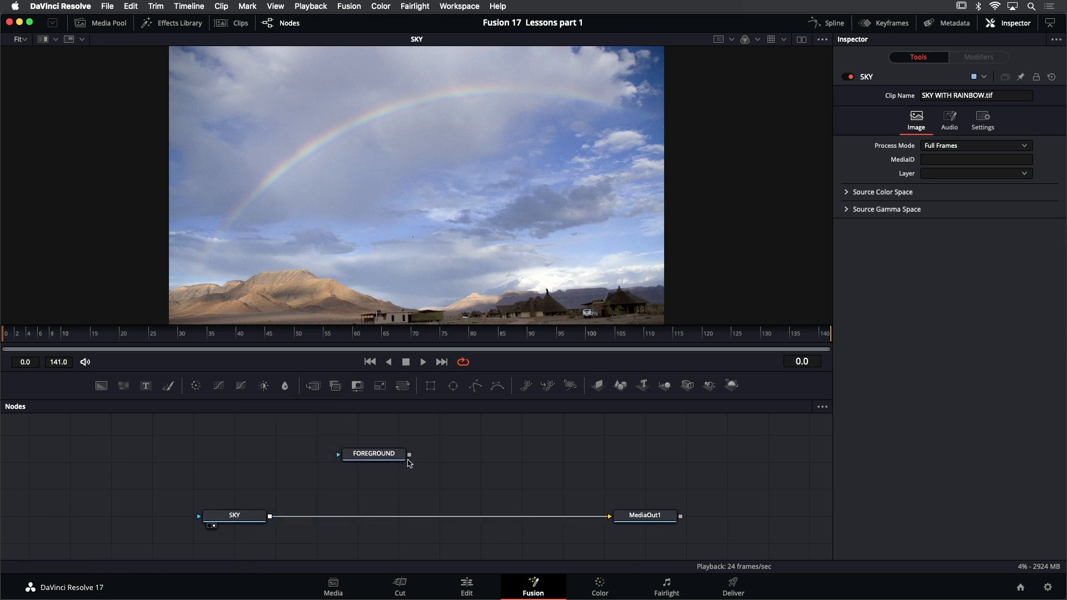
Merge the FOREGROUND node over the SKY node and view the merged result
{"action": "left_click_drag", "start_coordinate": [410, 455], "coordinate": [271, 520]}
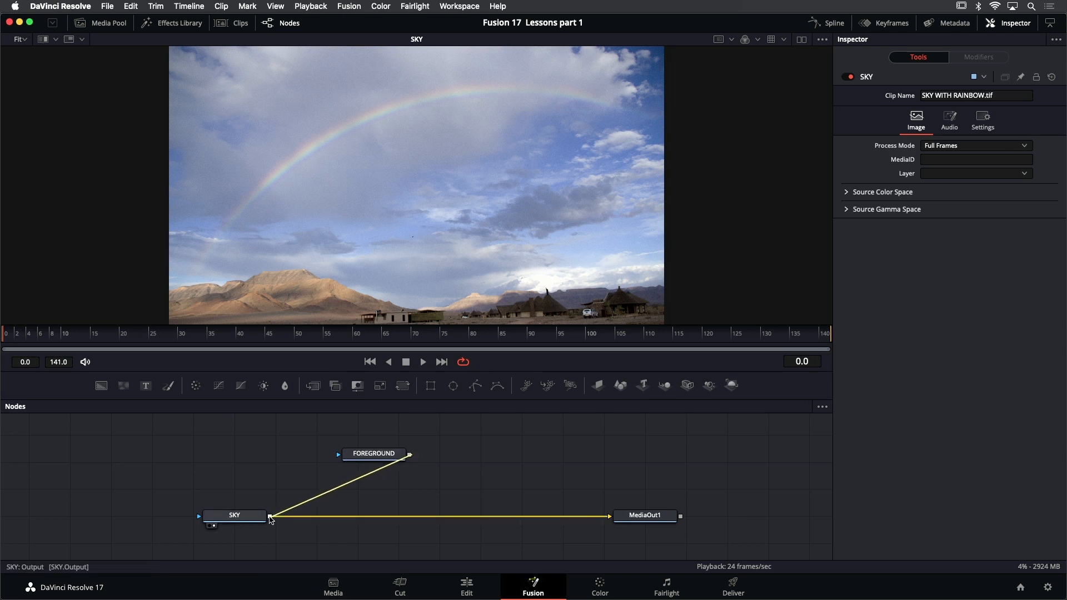
{"action": "left_click_drag", "start_coordinate": [271, 520], "coordinate": [270, 520]}
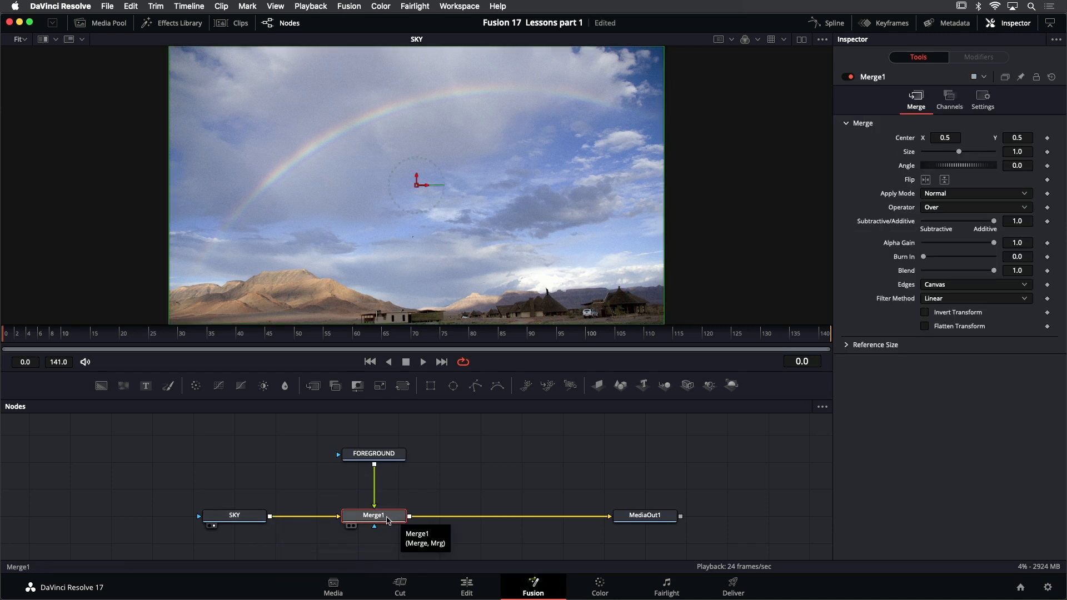
{"action": "key", "text": "1"}
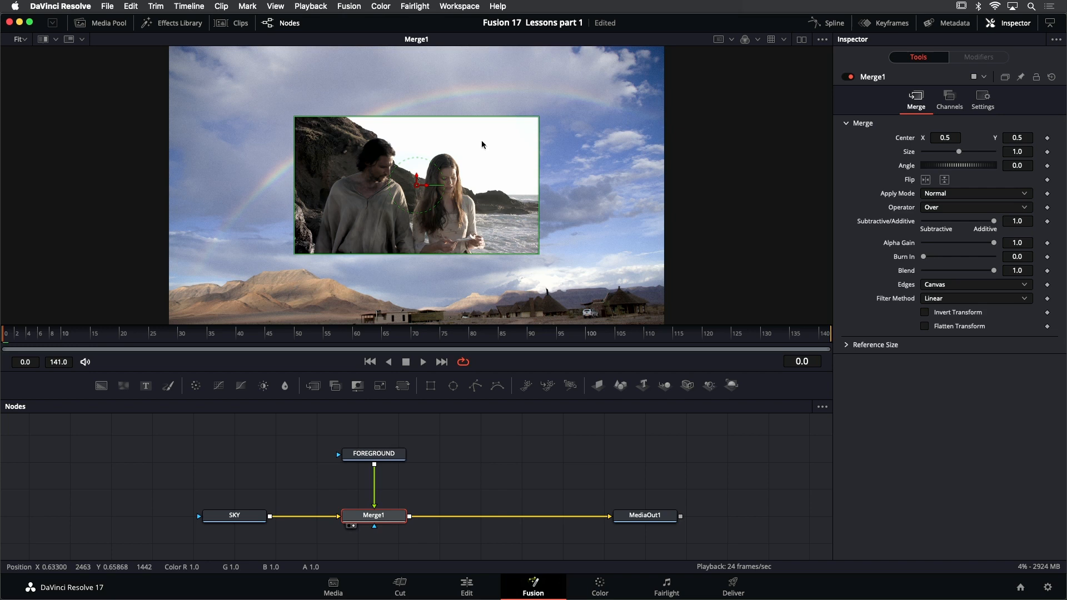
{"action": "left_click_drag", "start_coordinate": [563, 134], "coordinate": [546, 165]}
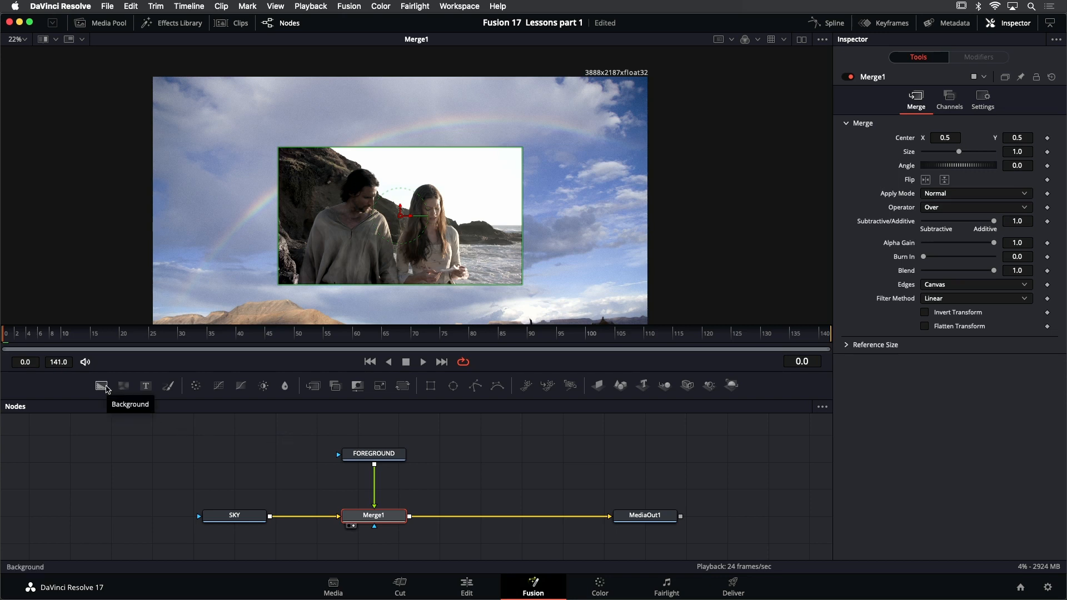
Add an unconnected Background node and give it a manual resolution of 1920 by 1080 with Auto Resolution off
{"action": "left_click_drag", "start_coordinate": [102, 385], "coordinate": [96, 514]}
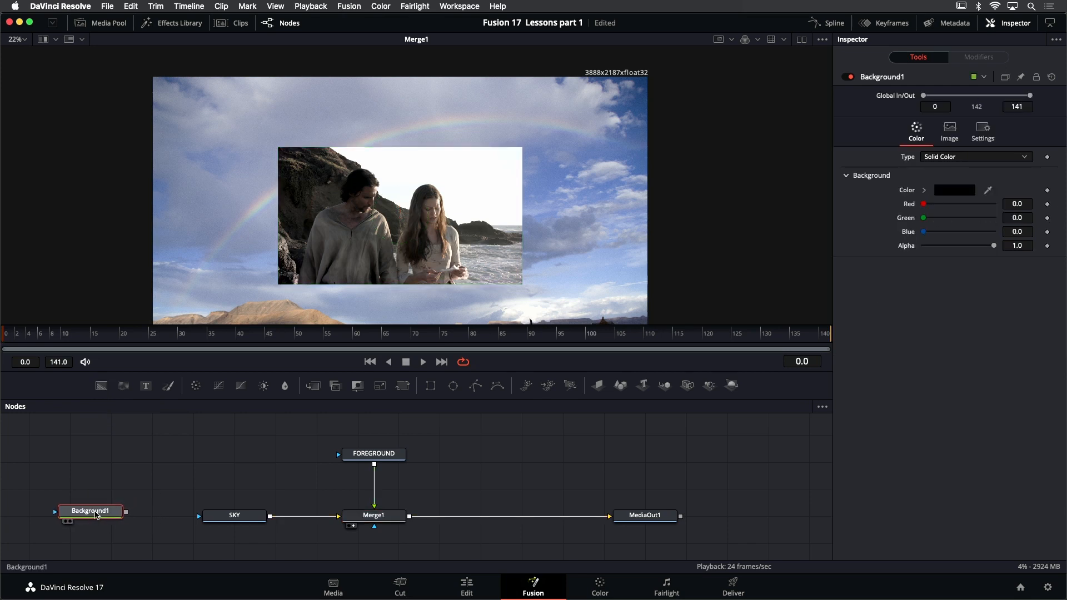
{"action": "key", "text": "1"}
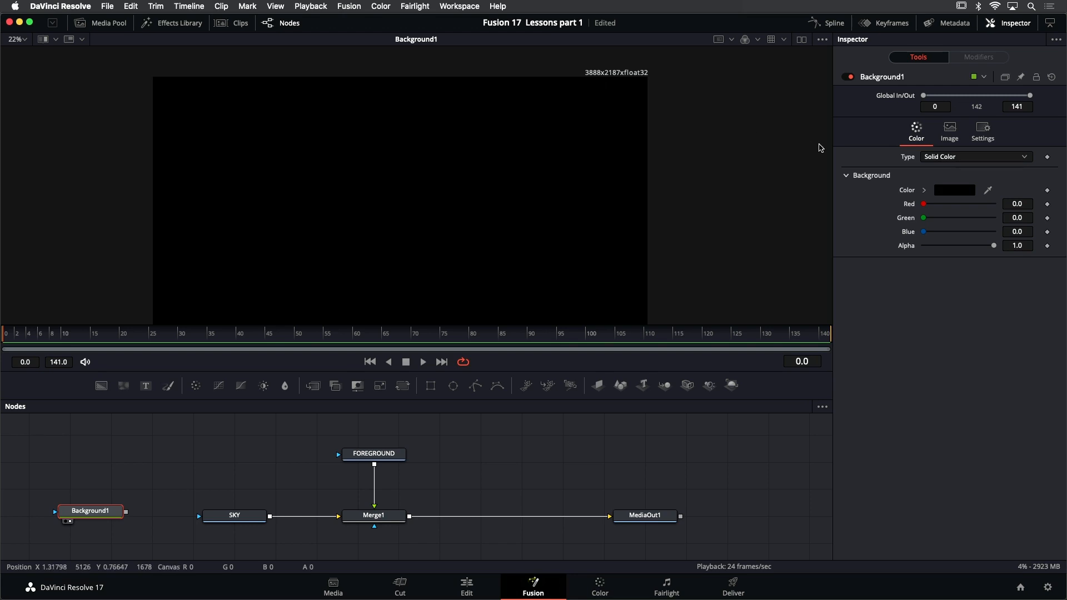
{"action": "left_click", "coordinate": [956, 131]}
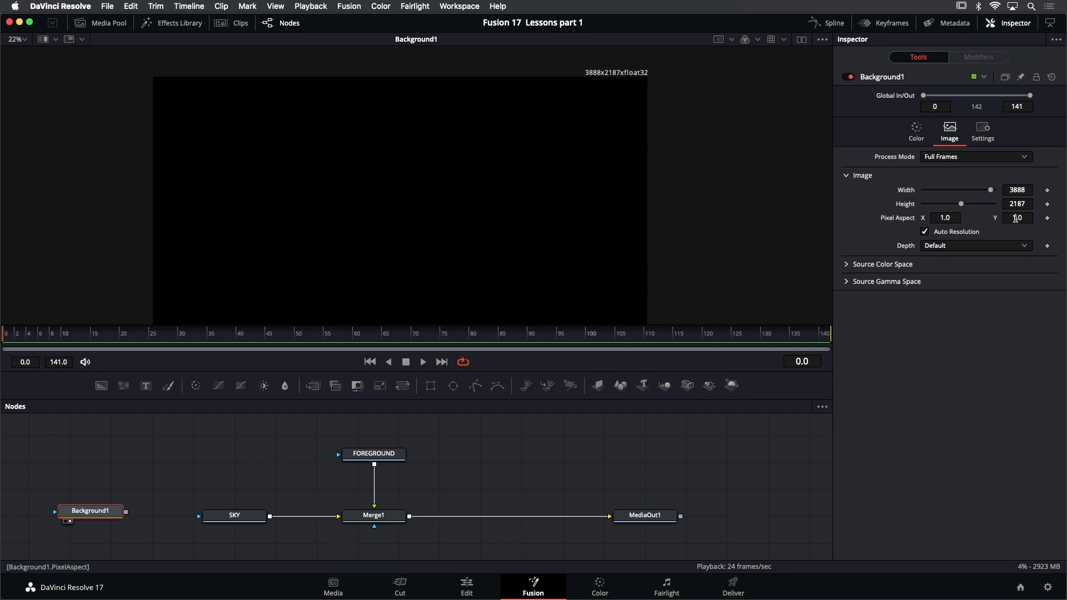
{"action": "left_click", "coordinate": [945, 237]}
{"action": "left_click", "coordinate": [1028, 190]}
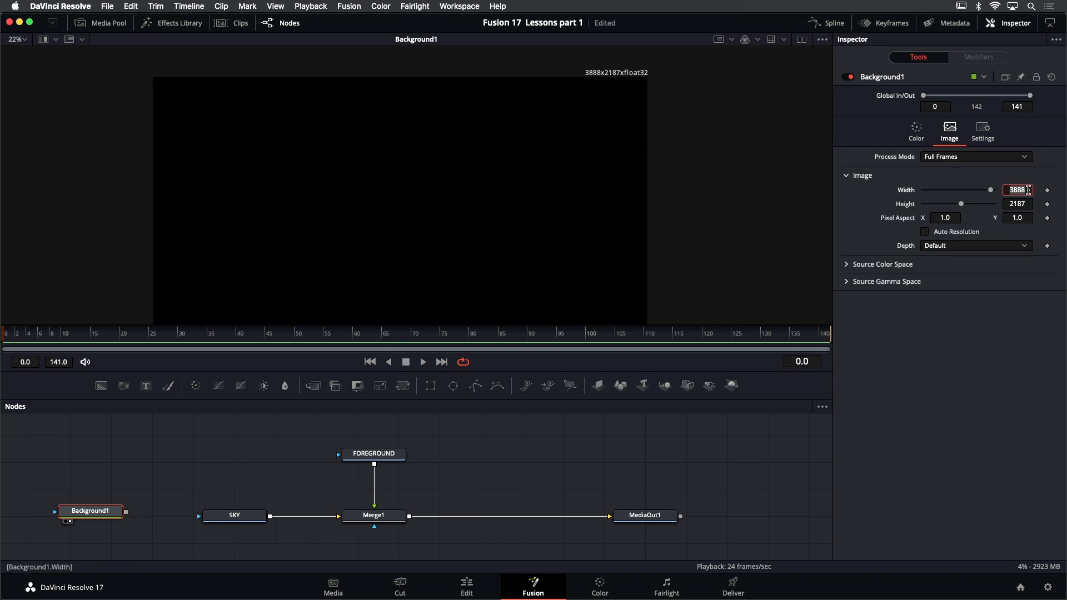
{"action": "type", "text": "1920"}
{"action": "key", "text": "Tab"}
{"action": "type", "text": "1080"}
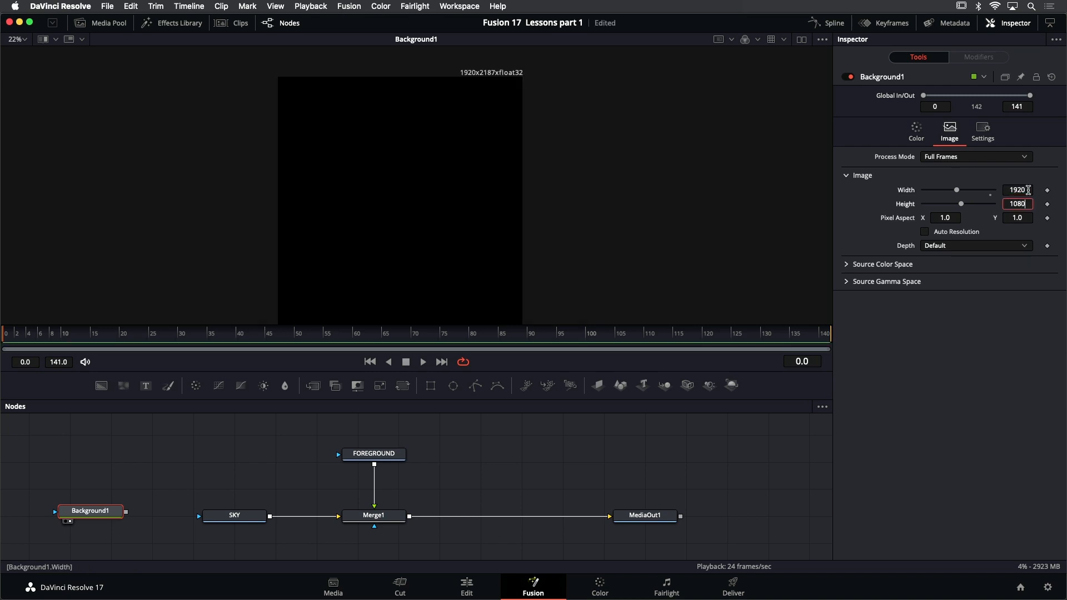
{"action": "key", "text": "Return"}
{"action": "left_click_drag", "start_coordinate": [500, 176], "coordinate": [585, 104]}
{"action": "scroll", "coordinate": [522, 156], "scroll_direction": "up", "scroll_amount": 2}
{"action": "scroll", "coordinate": [594, 106], "scroll_direction": "down", "scroll_amount": 1}
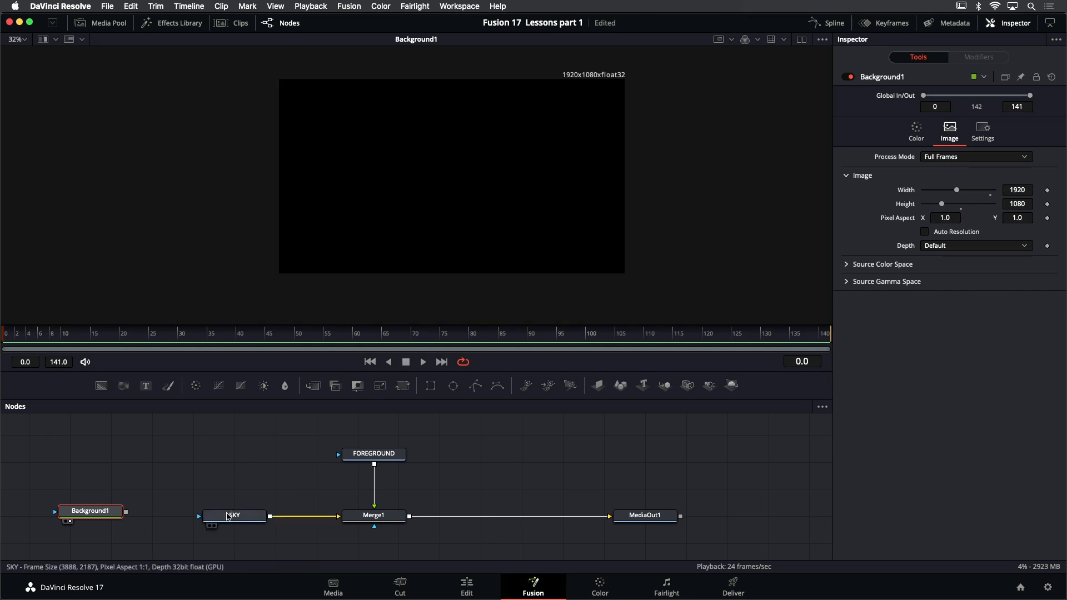
Move the SKY node up level with FOREGROUND and add an unconnected Merge node in its former place
{"action": "left_click_drag", "start_coordinate": [227, 518], "coordinate": [225, 456]}
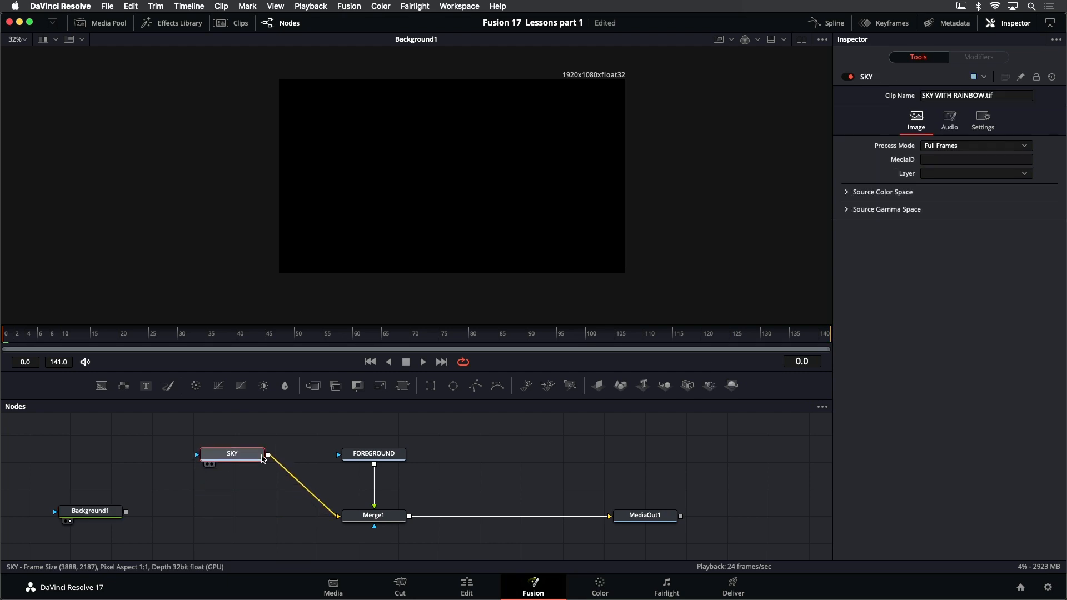
{"action": "left_click", "coordinate": [234, 519]}
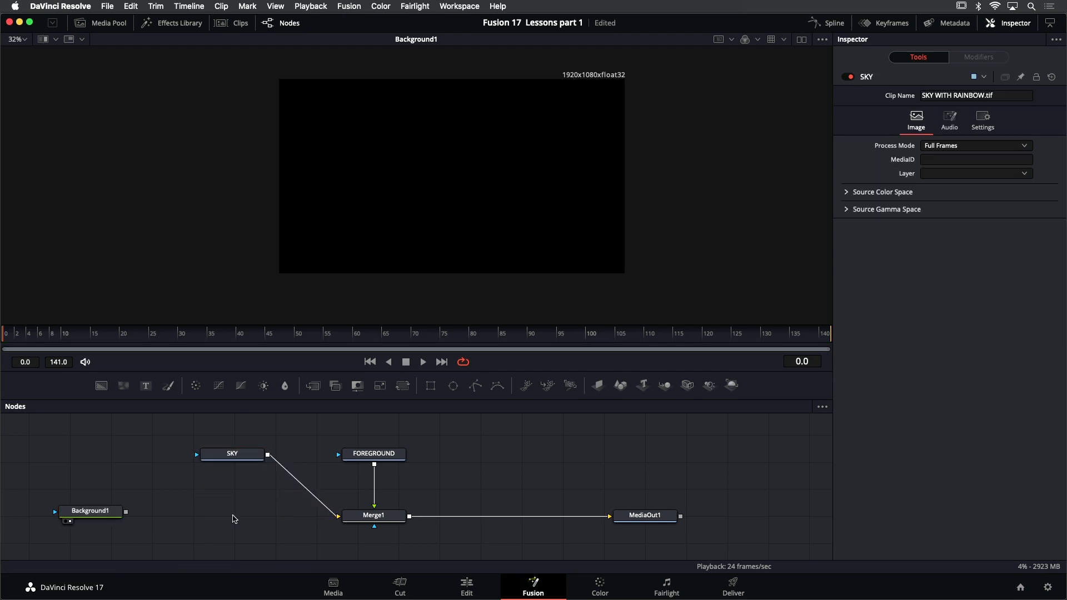
{"action": "key", "text": "shift+space"}
{"action": "type", "text": "trans"}
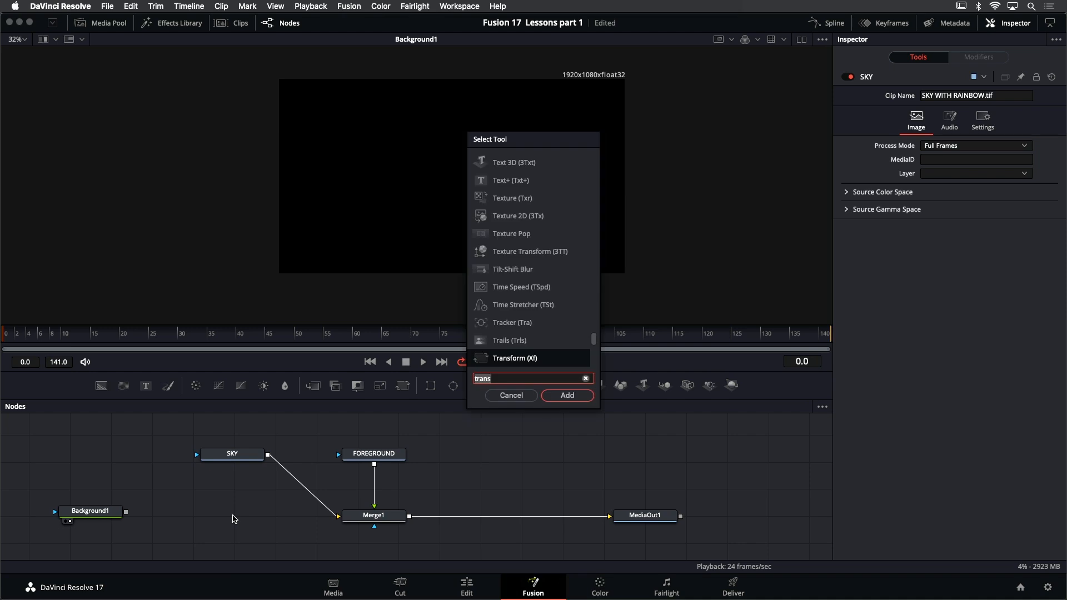
{"action": "key", "text": "BackSpace"}
{"action": "key", "text": "BackSpace"}
{"action": "key", "text": "BackSpace"}
{"action": "key", "text": "BackSpace"}
{"action": "key", "text": "BackSpace"}
{"action": "type", "text": "merg"}
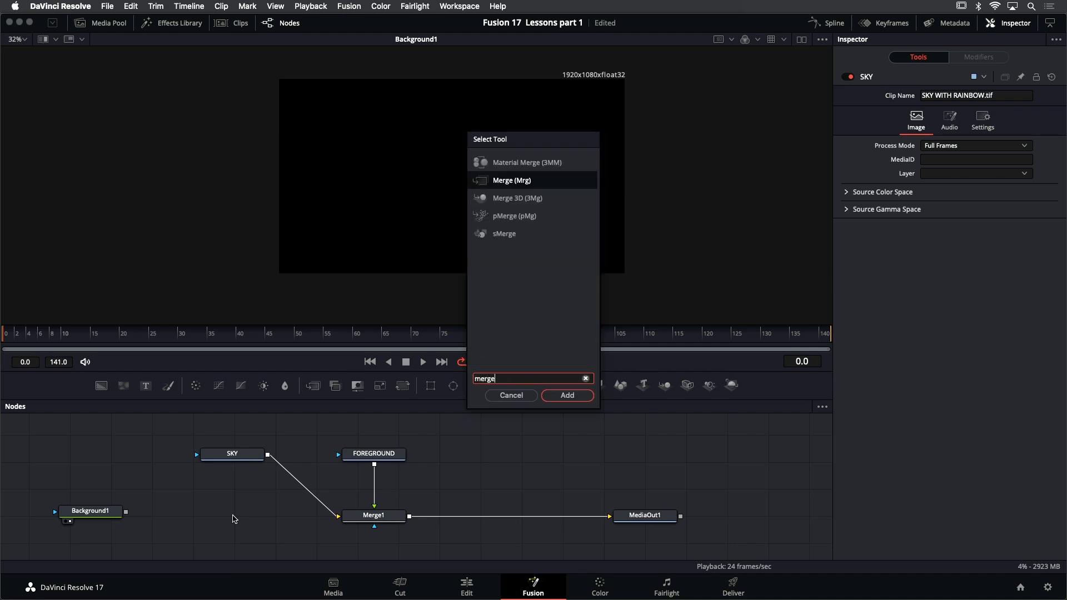
{"action": "type", "text": "e"}
{"action": "key", "text": "Return"}
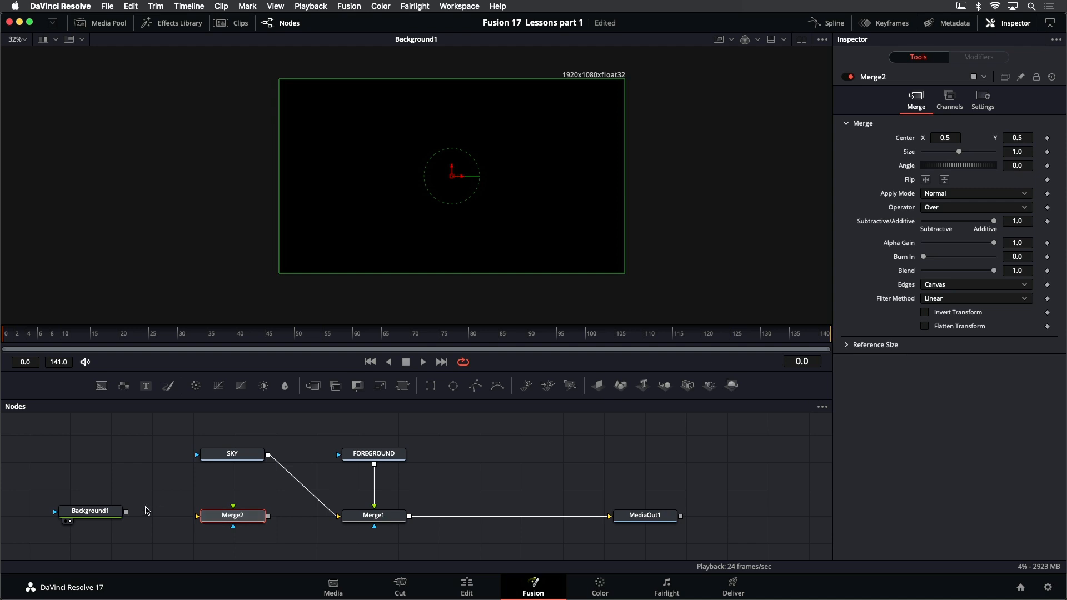
Connect Background1 as the background and SKY as the foreground of Merge2, and view the merge
{"action": "left_click_drag", "start_coordinate": [124, 516], "coordinate": [199, 518]}
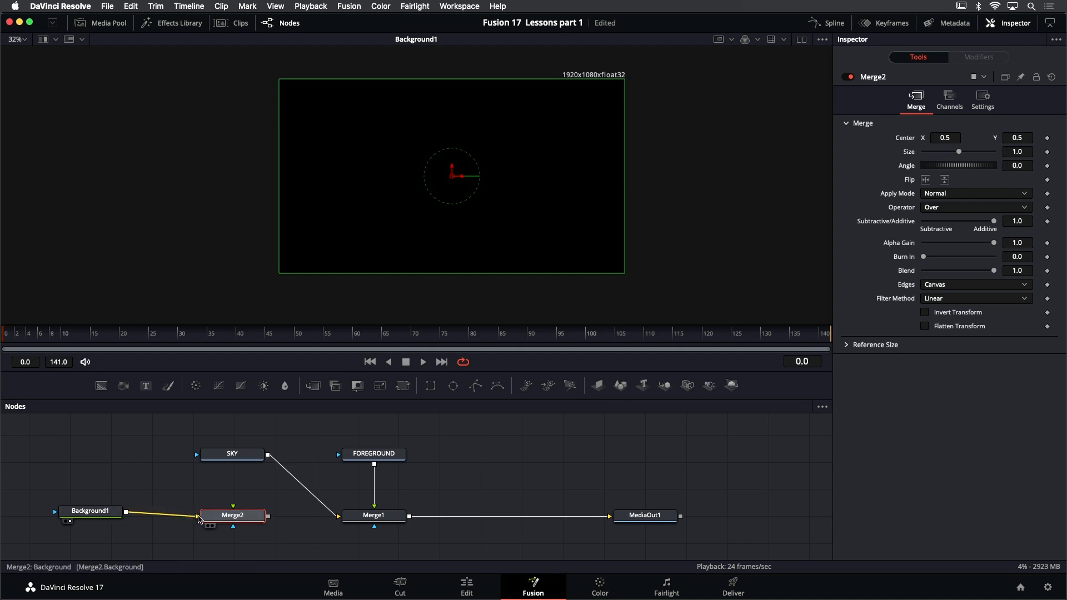
{"action": "left_click_drag", "start_coordinate": [266, 456], "coordinate": [233, 507]}
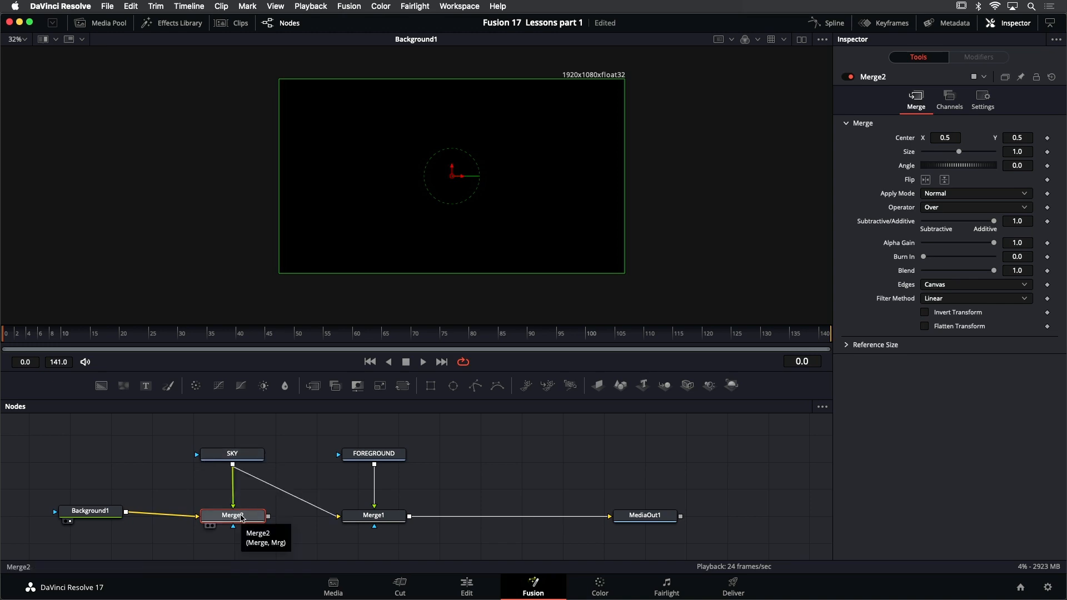
{"action": "key", "text": "1"}
{"action": "scroll", "coordinate": [512, 247], "scroll_direction": "down", "scroll_amount": 2}
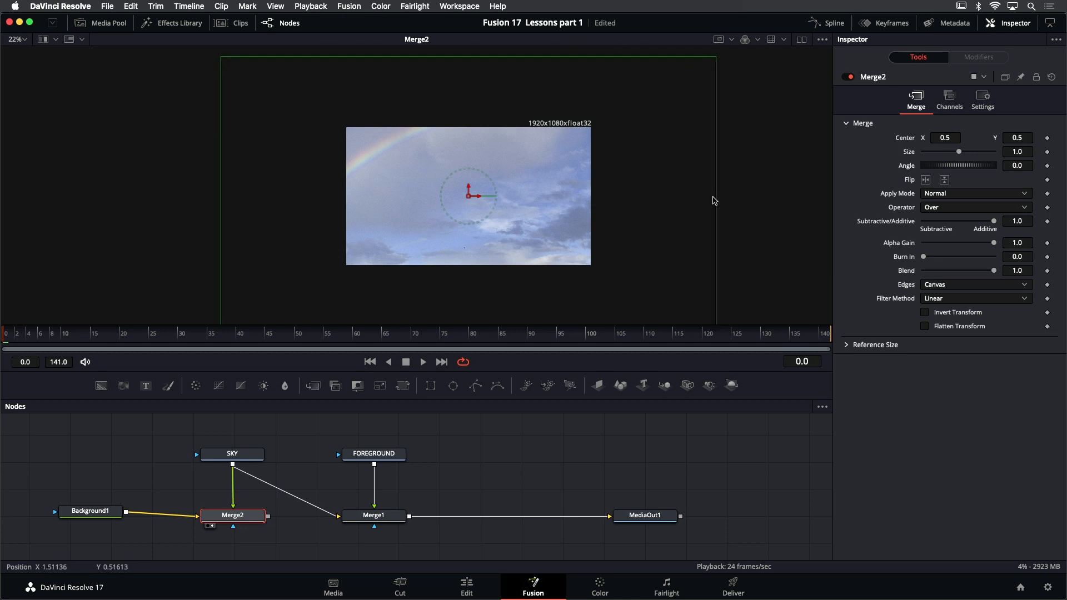
Try repositioning the sky inside the 1920 by 1080 frame of Merge2, and undo the move
{"action": "scroll", "coordinate": [705, 189], "scroll_direction": "down", "scroll_amount": 1}
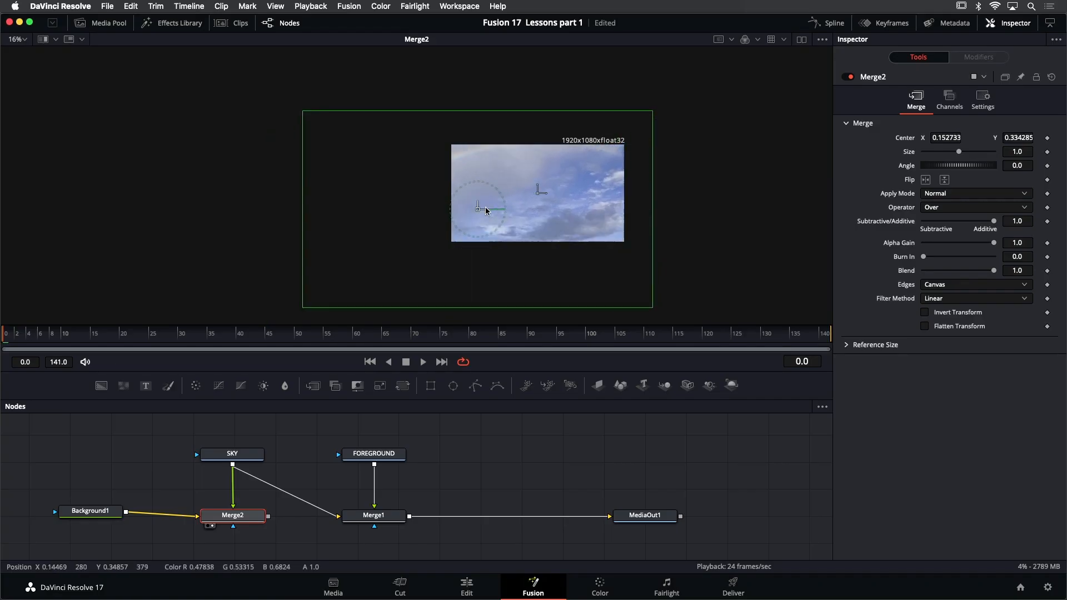
{"action": "left_click_drag", "start_coordinate": [485, 210], "coordinate": [532, 164]}
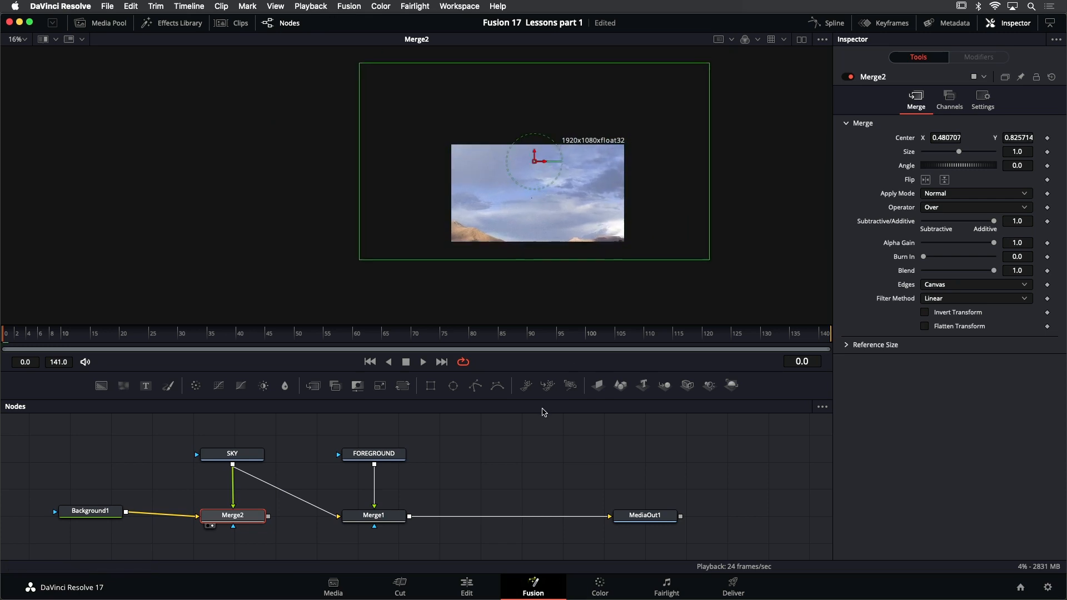
{"action": "key", "text": "super+z"}
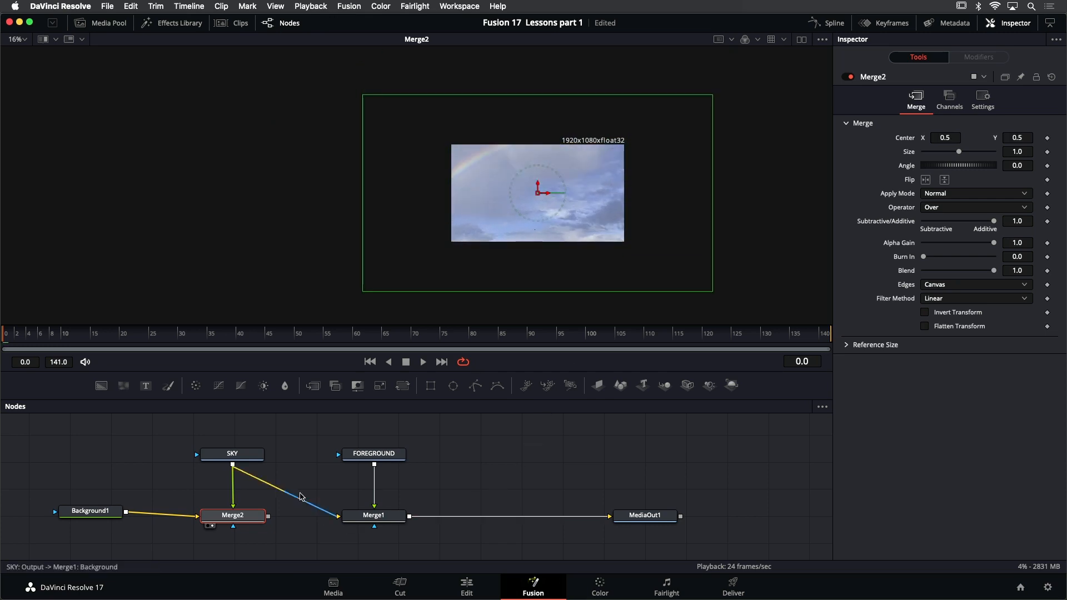
{"action": "mouse_move", "coordinate": [400, 454]}
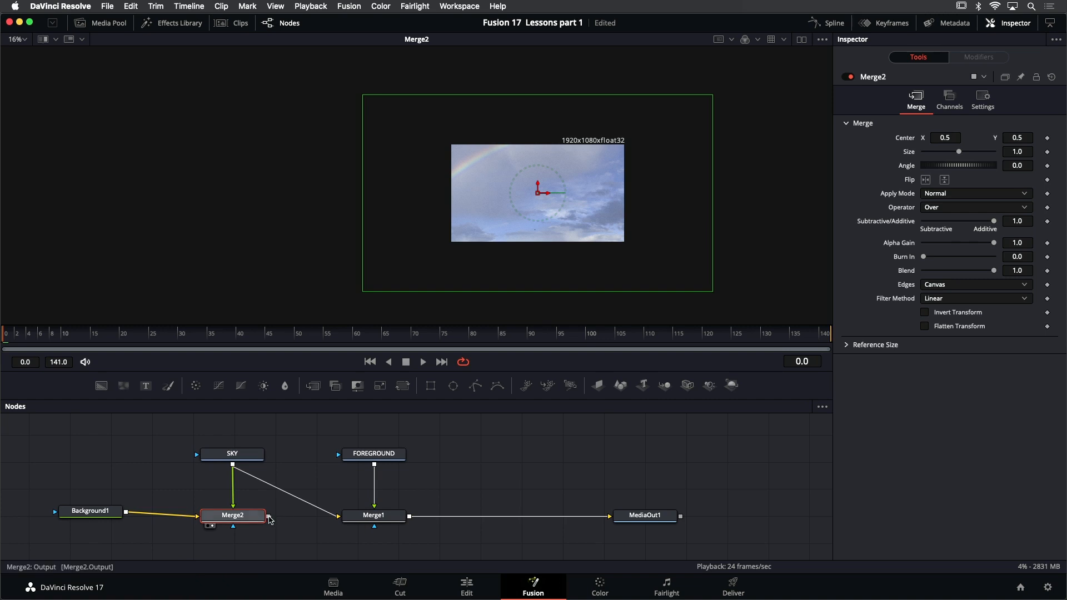
Connect Merge2's output as the background of Merge1 and view Merge1
{"action": "left_click_drag", "start_coordinate": [269, 518], "coordinate": [383, 520]}
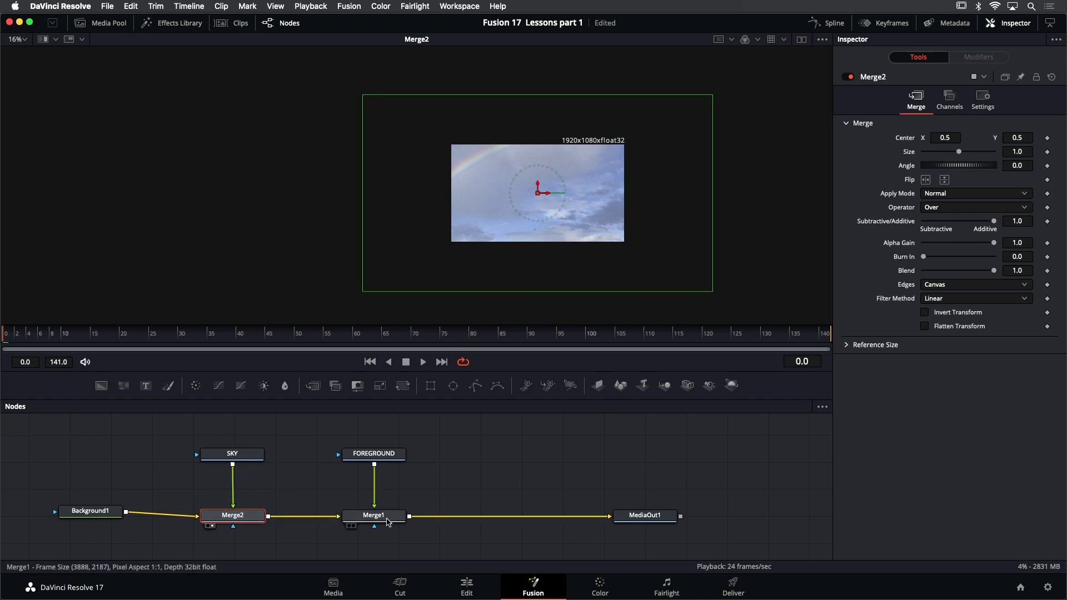
{"action": "left_click", "coordinate": [388, 521]}
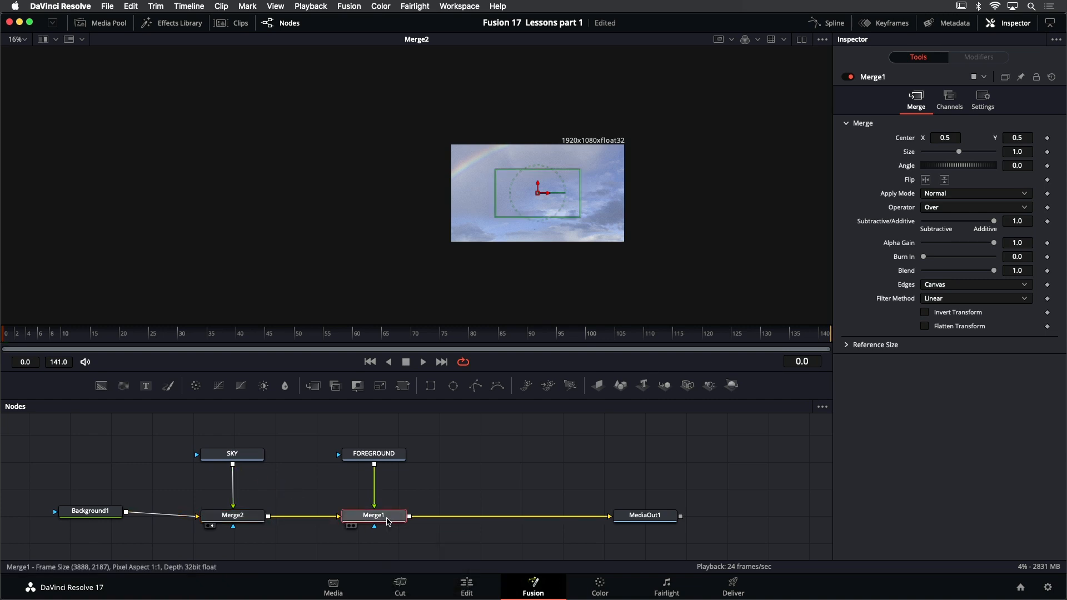
{"action": "key", "text": "1"}
{"action": "left_click", "coordinate": [488, 488]}
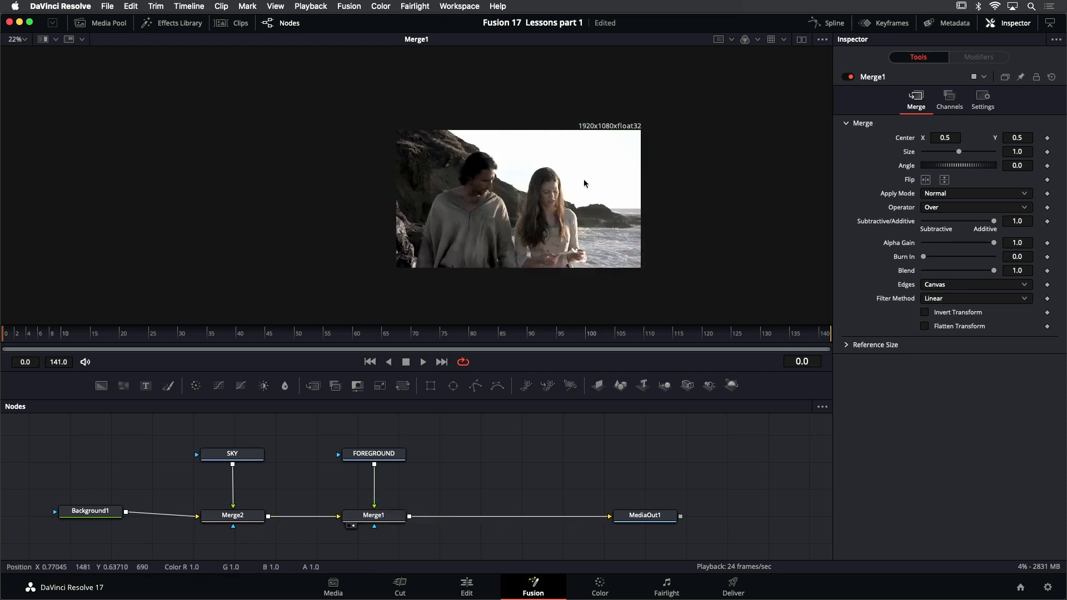
{"action": "scroll", "coordinate": [583, 181], "scroll_direction": "up", "scroll_amount": 1}
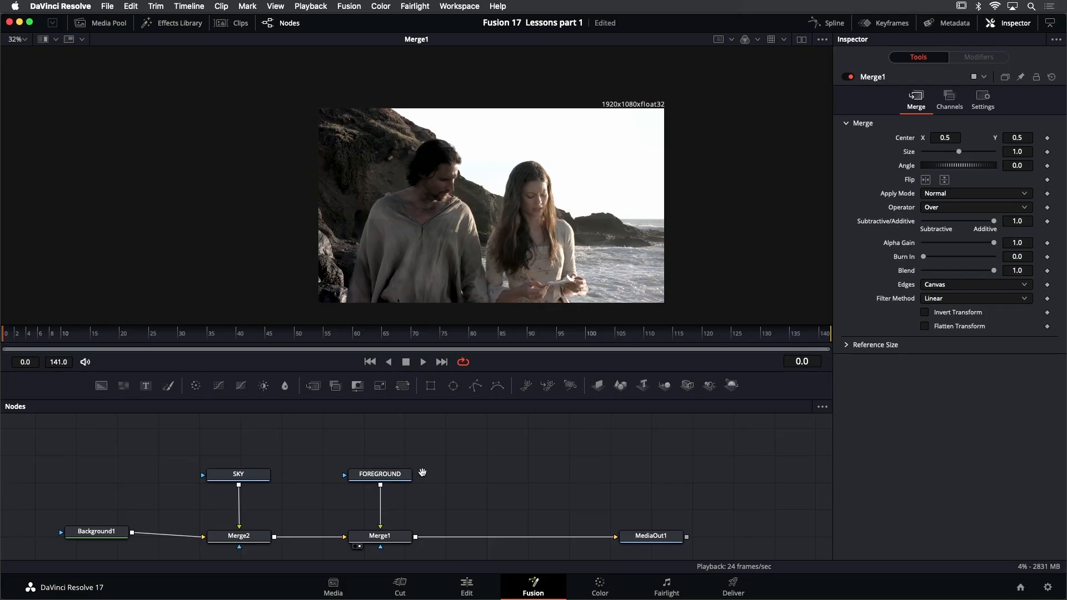
Move the FOREGROUND node up and insert a Luma Keyer between it and Merge1
{"action": "left_click_drag", "start_coordinate": [400, 482], "coordinate": [403, 428]}
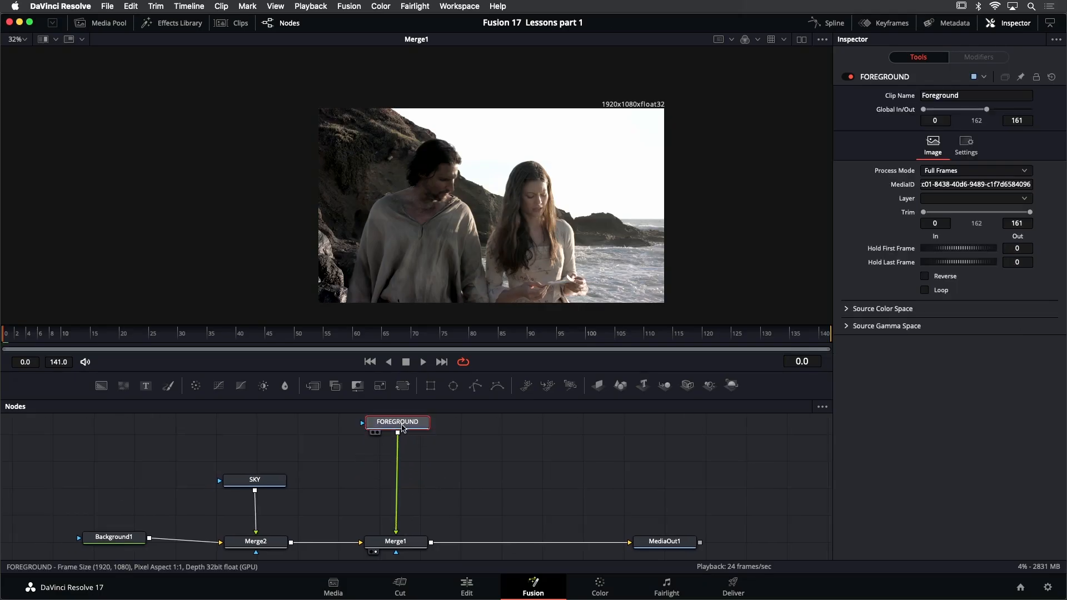
{"action": "left_click", "coordinate": [176, 24]}
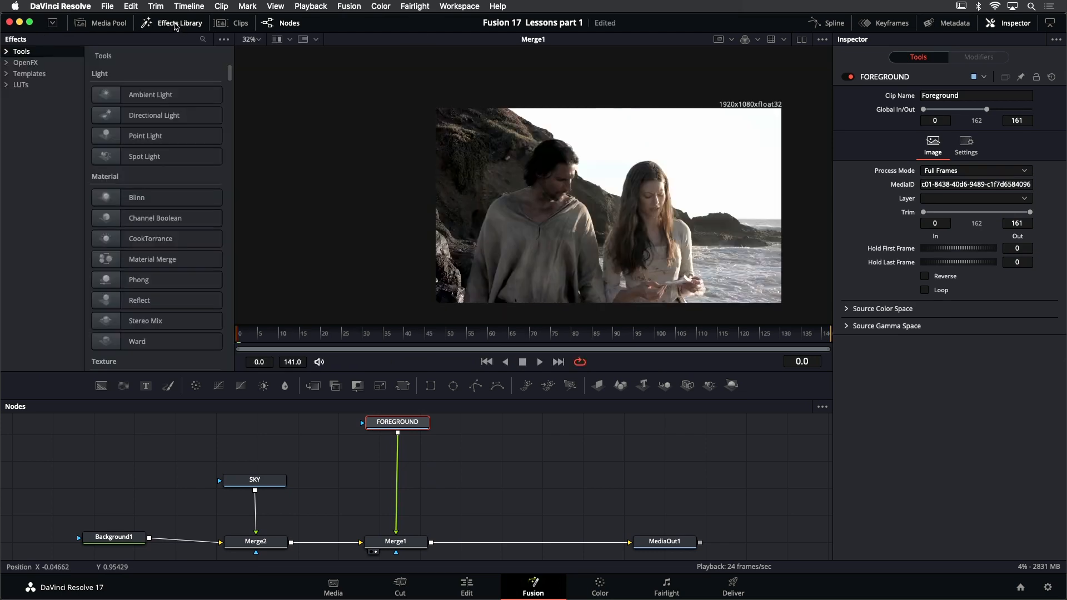
{"action": "left_click", "coordinate": [5, 52]}
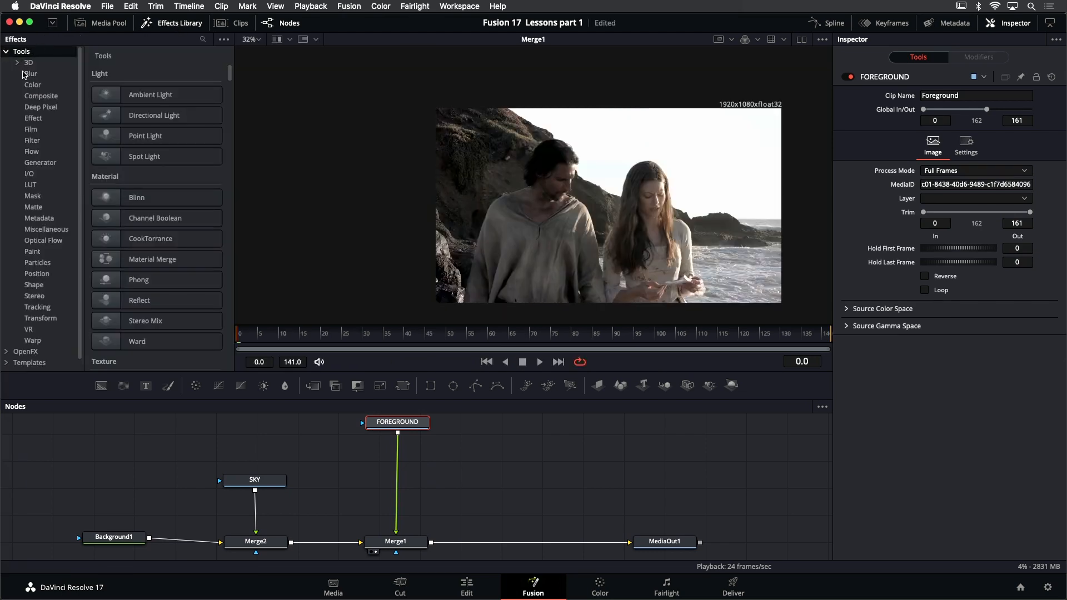
{"action": "left_click", "coordinate": [35, 208]}
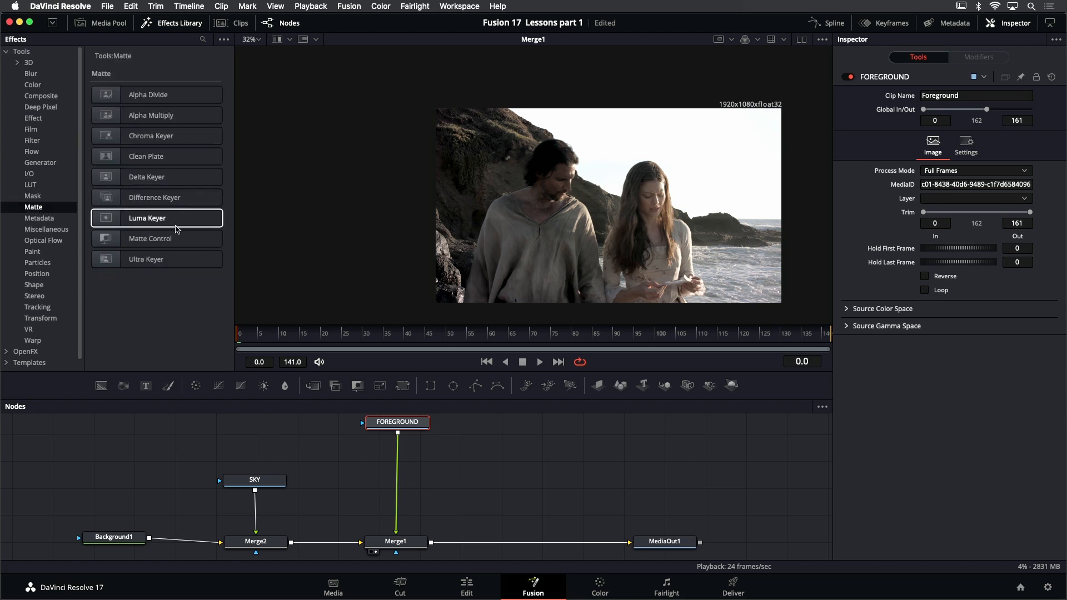
{"action": "left_click_drag", "start_coordinate": [178, 218], "coordinate": [401, 460]}
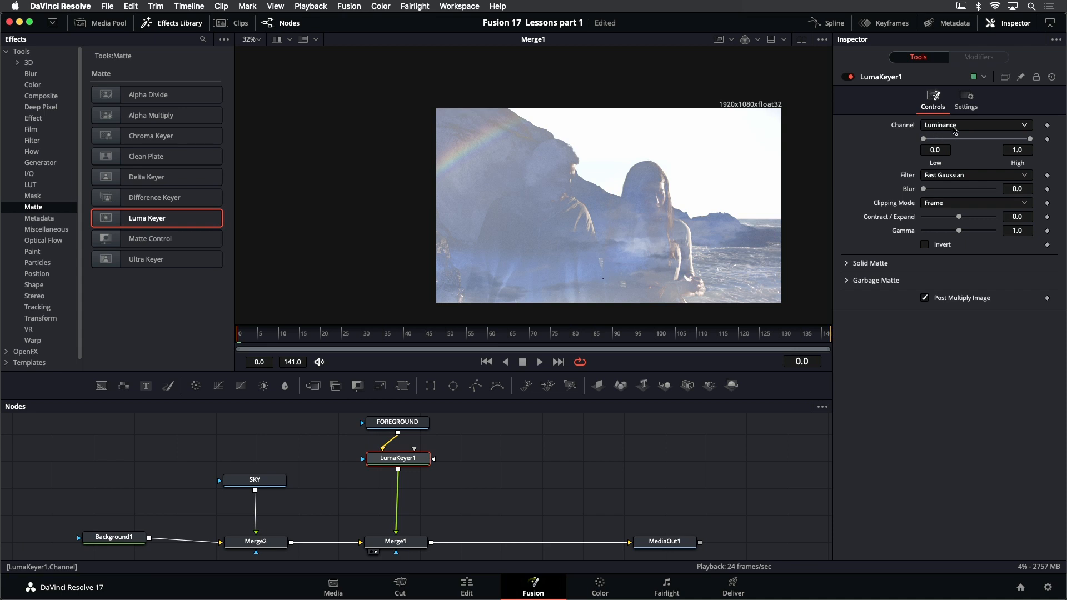
Show LumaKeyer1 in the viewer with only its alpha channel displayed
{"action": "left_click", "coordinate": [988, 128]}
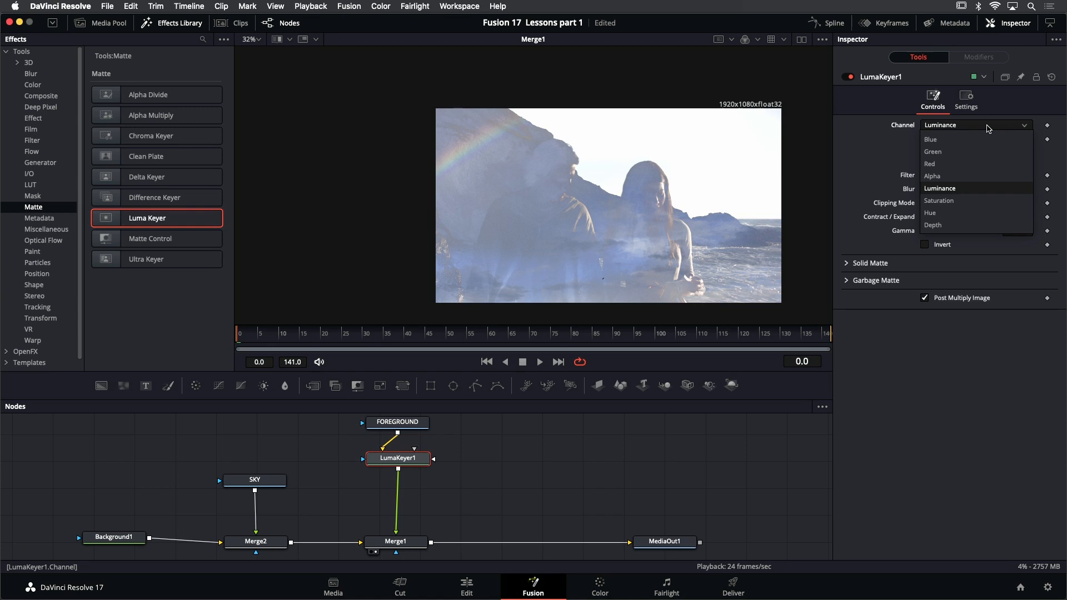
{"action": "left_click", "coordinate": [883, 120]}
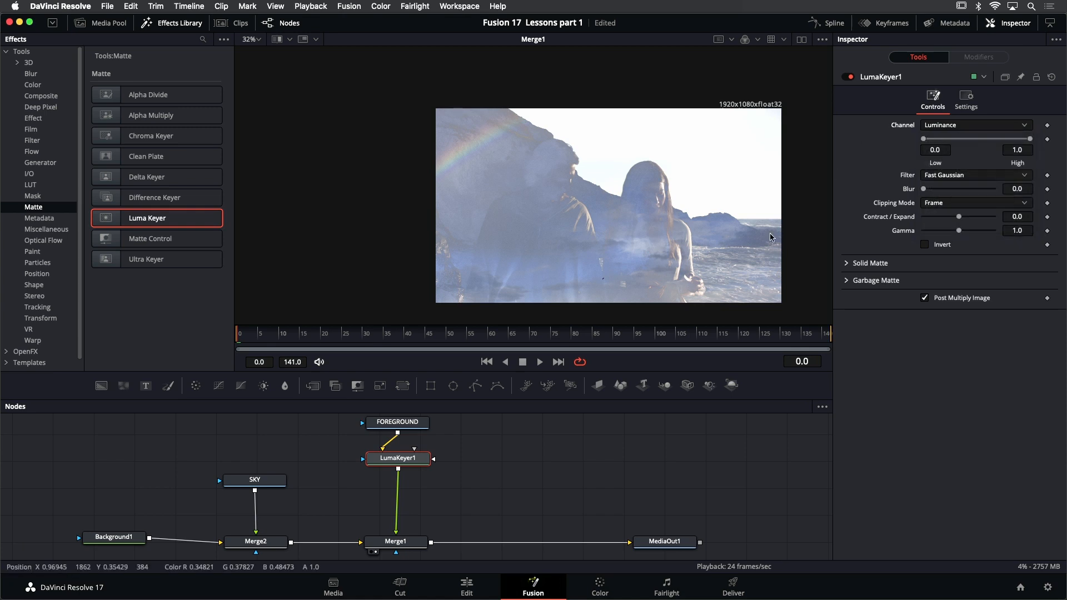
{"action": "left_click_drag", "start_coordinate": [703, 179], "coordinate": [637, 153]}
{"action": "scroll", "coordinate": [637, 155], "scroll_direction": "up", "scroll_amount": 2}
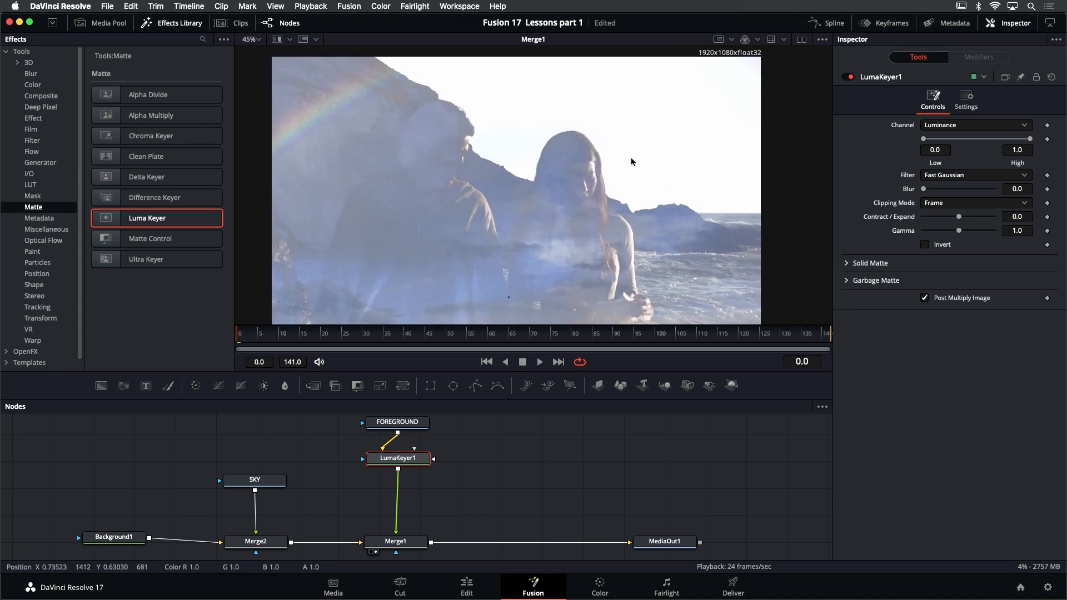
{"action": "left_click", "coordinate": [757, 40]}
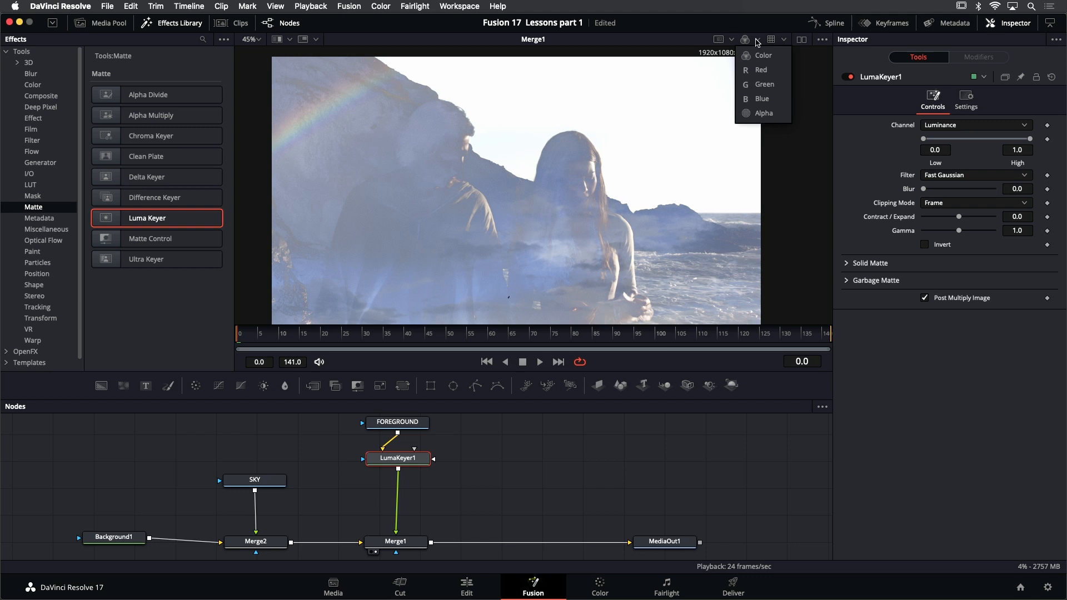
{"action": "left_click", "coordinate": [760, 114]}
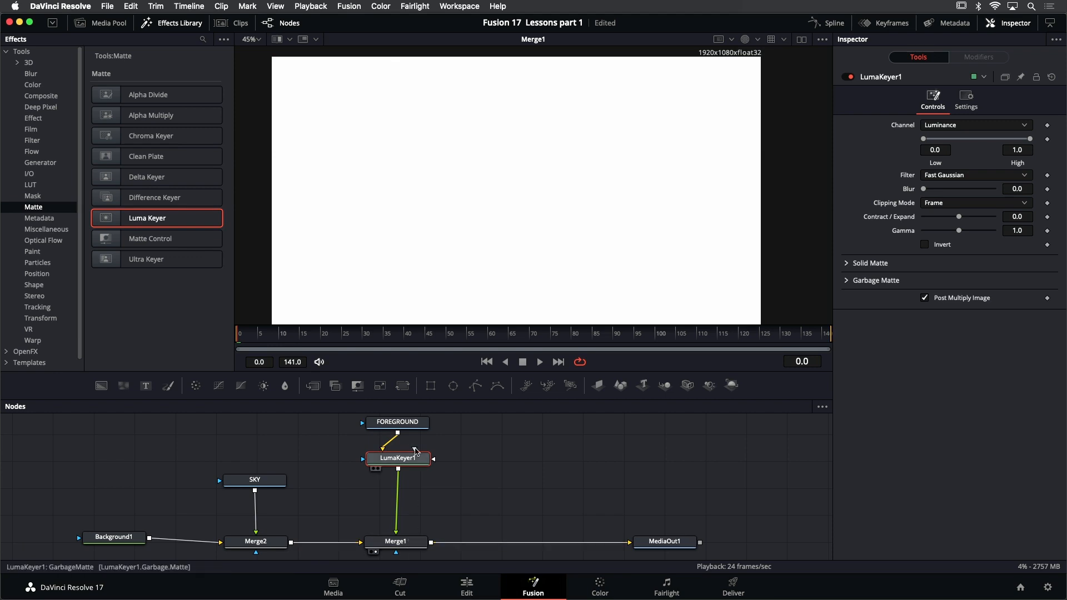
{"action": "mouse_move", "coordinate": [403, 463]}
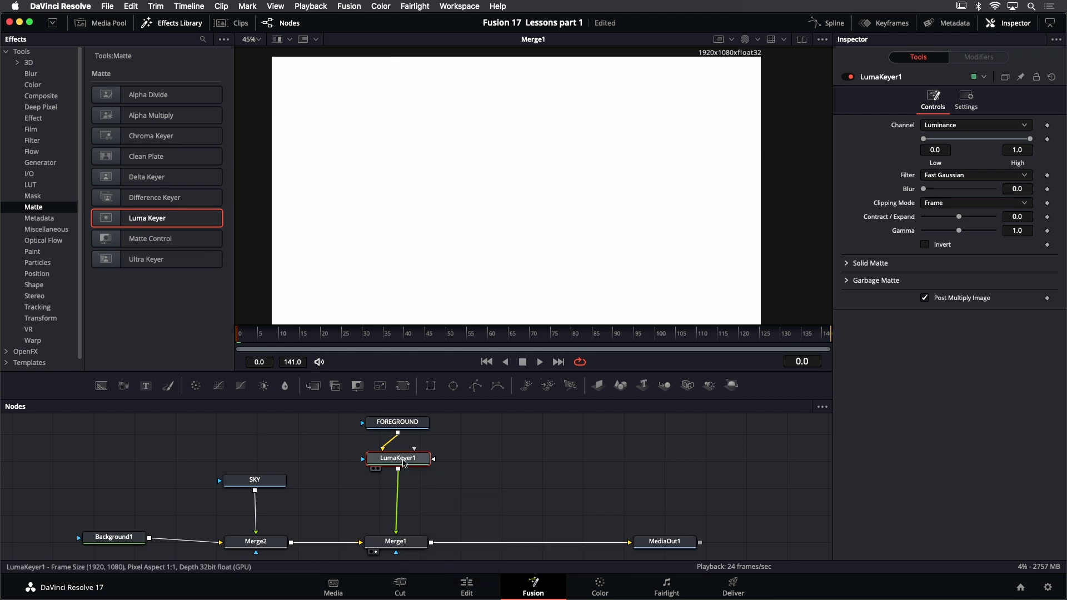
{"action": "key", "text": "1"}
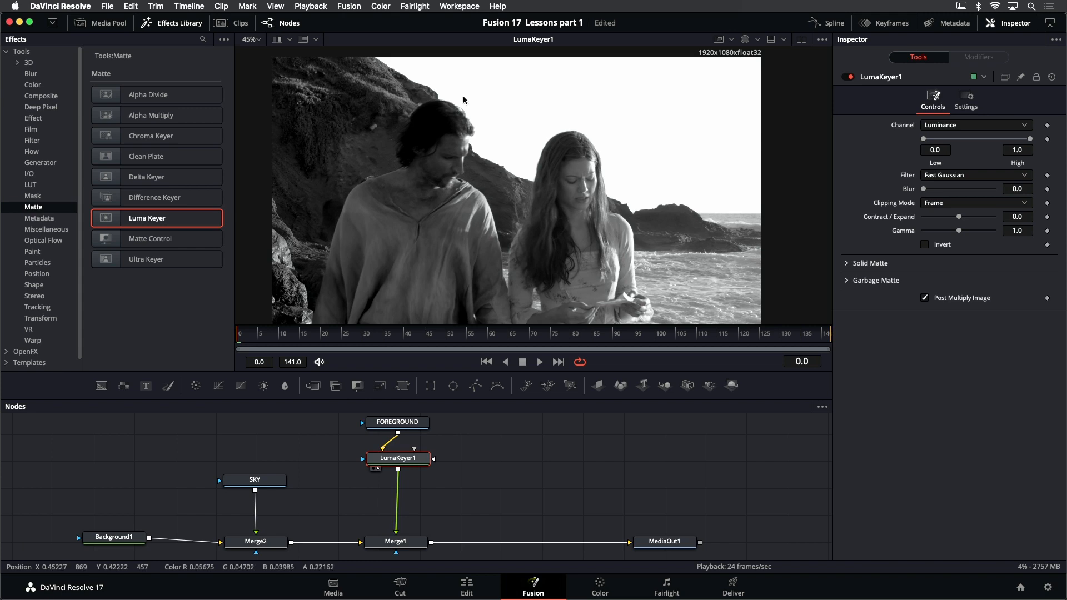
Set LumaKeyer1's luminance range to Low 0.75 and High 0.9
{"action": "left_click", "coordinate": [172, 22]}
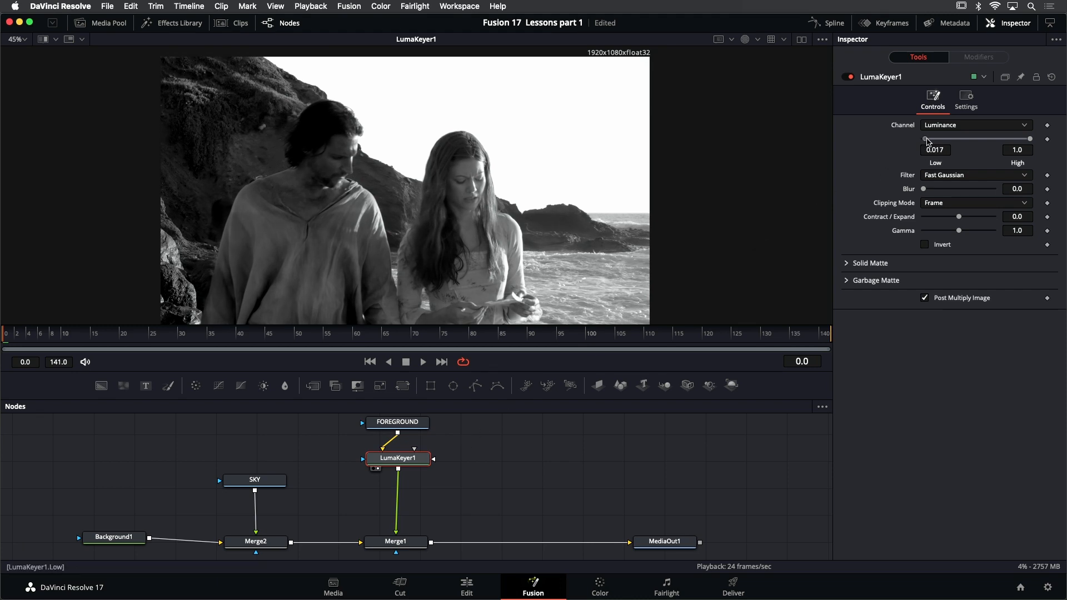
{"action": "left_click_drag", "start_coordinate": [926, 140], "coordinate": [1026, 142]}
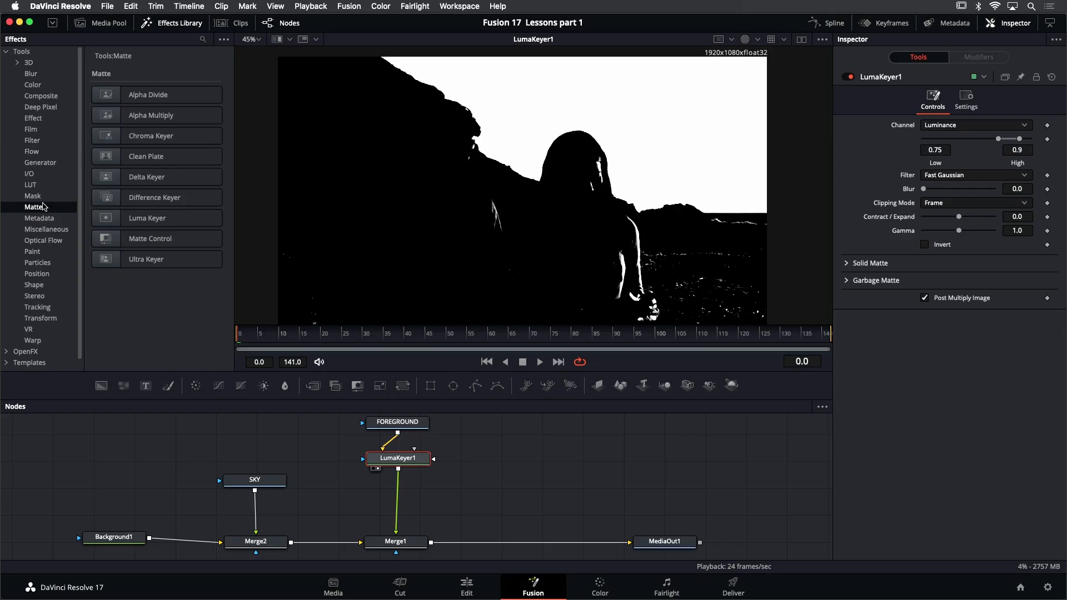
Insert an Erode/Dilate node between LumaKeyer1 and Merge1, view it, and set its Amount to -0.005
{"action": "left_click", "coordinate": [151, 26]}
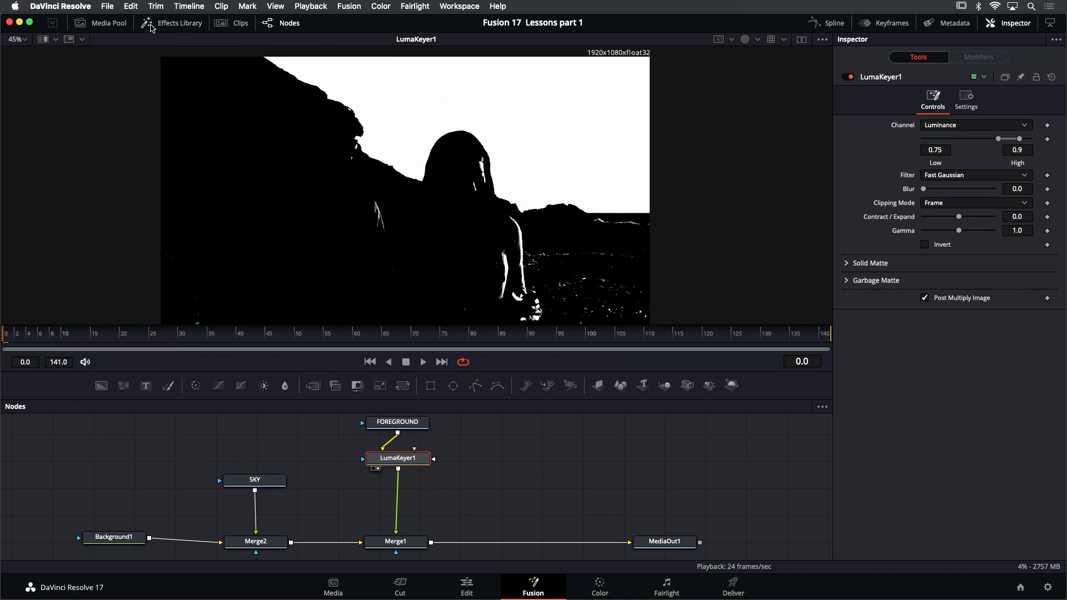
{"action": "left_click", "coordinate": [174, 26]}
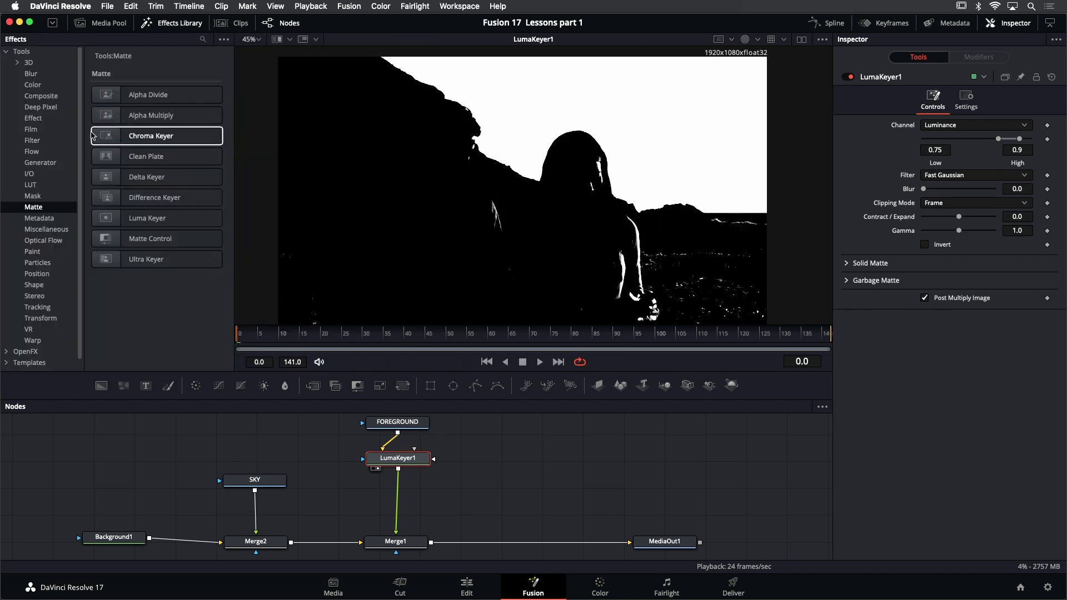
{"action": "left_click", "coordinate": [32, 141]}
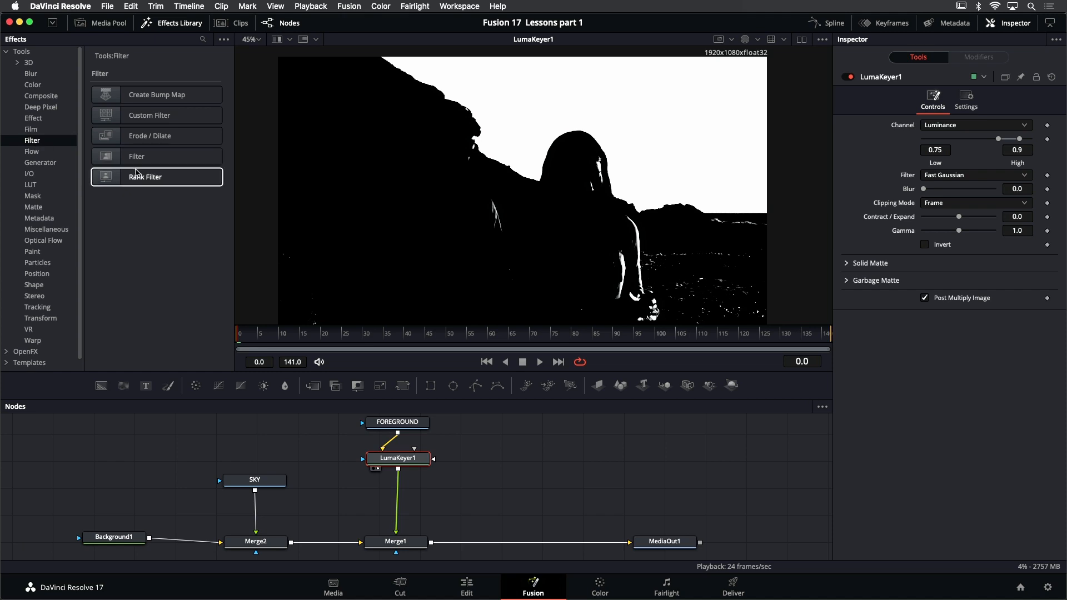
{"action": "left_click_drag", "start_coordinate": [136, 136], "coordinate": [398, 492]}
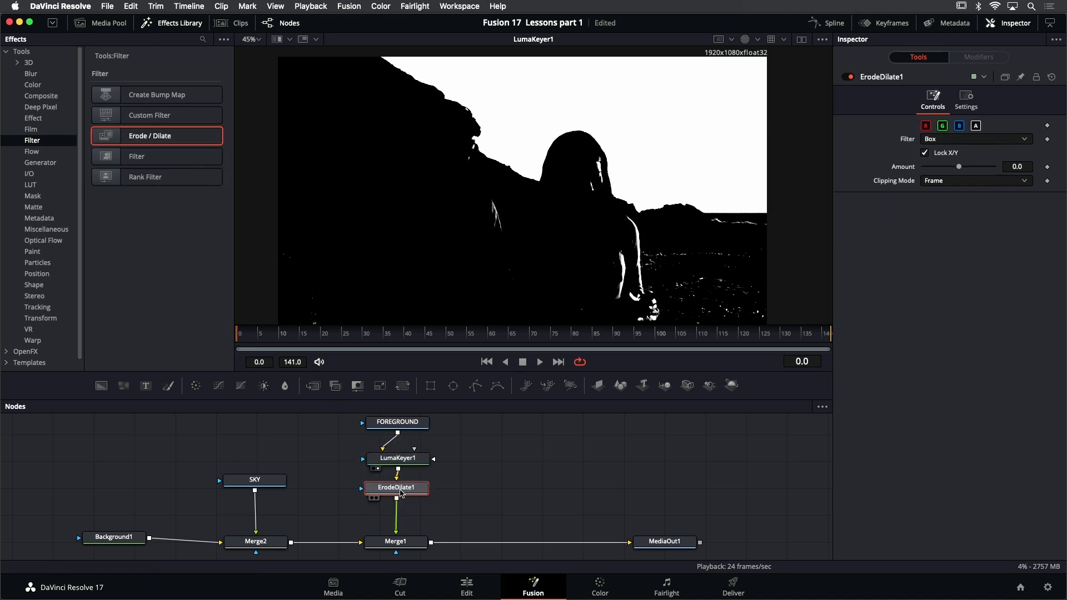
{"action": "key", "text": "1"}
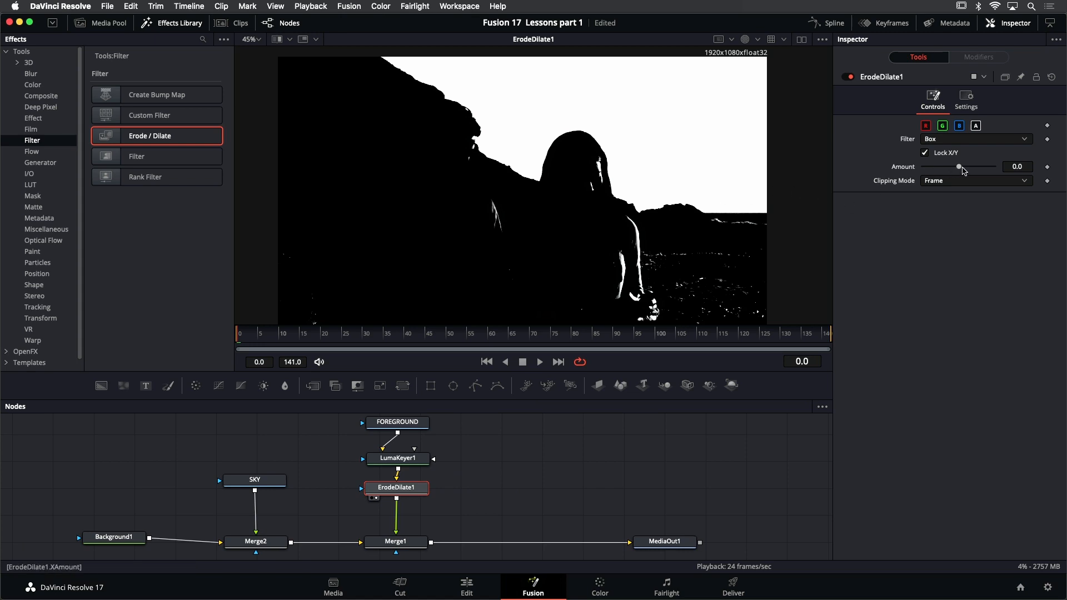
{"action": "left_click_drag", "start_coordinate": [959, 169], "coordinate": [947, 171]}
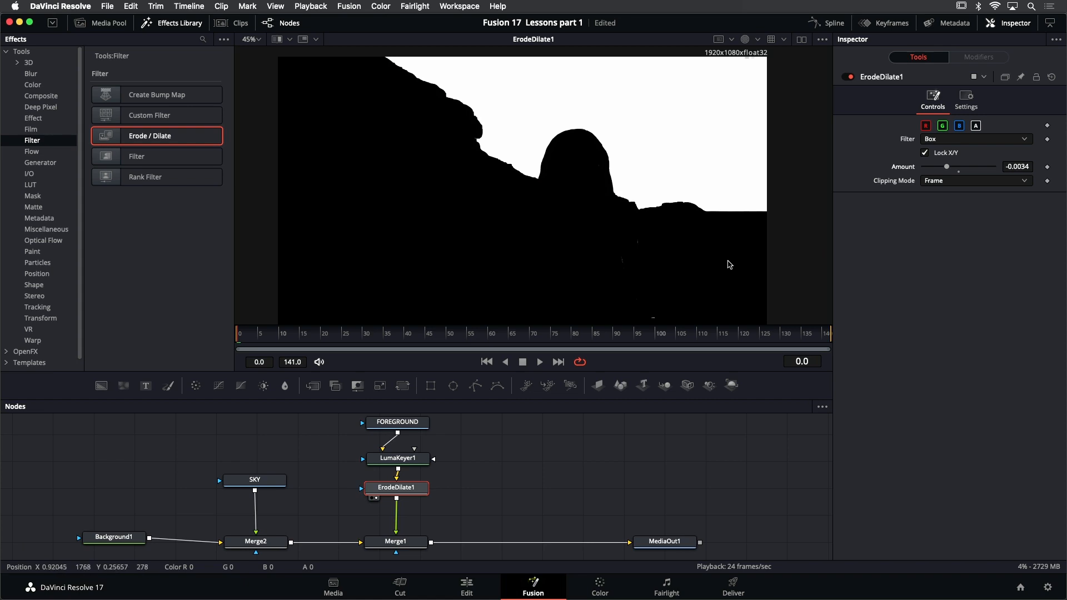
{"action": "left_click_drag", "start_coordinate": [946, 168], "coordinate": [940, 168]}
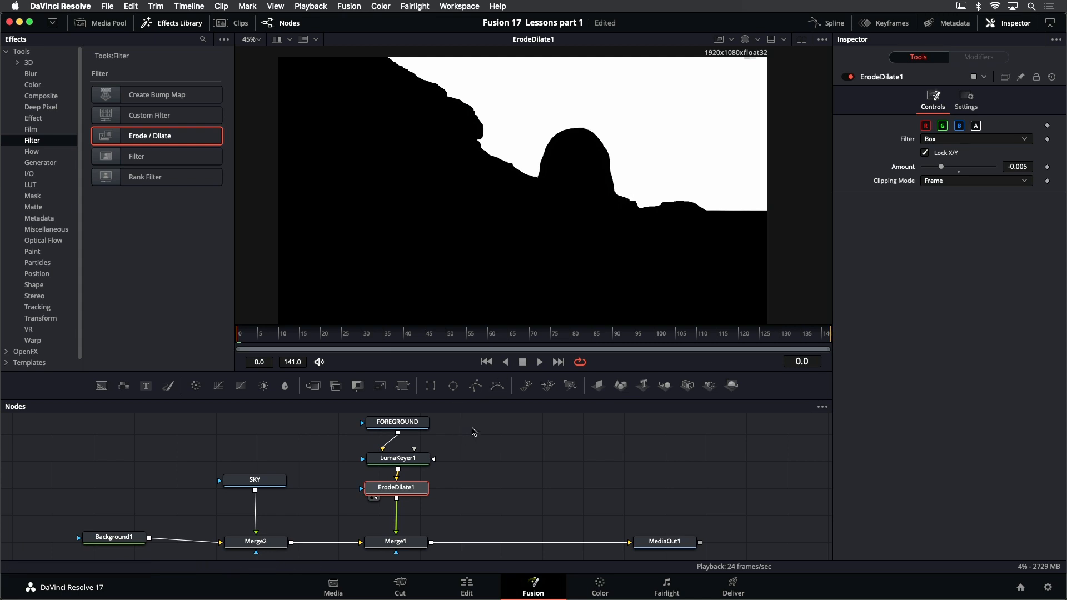
Move FOREGROUND, LumaKeyer1 and ErodeDilate1 up together to make room above Merge1
{"action": "scroll", "coordinate": [444, 500], "scroll_direction": "down", "scroll_amount": 2}
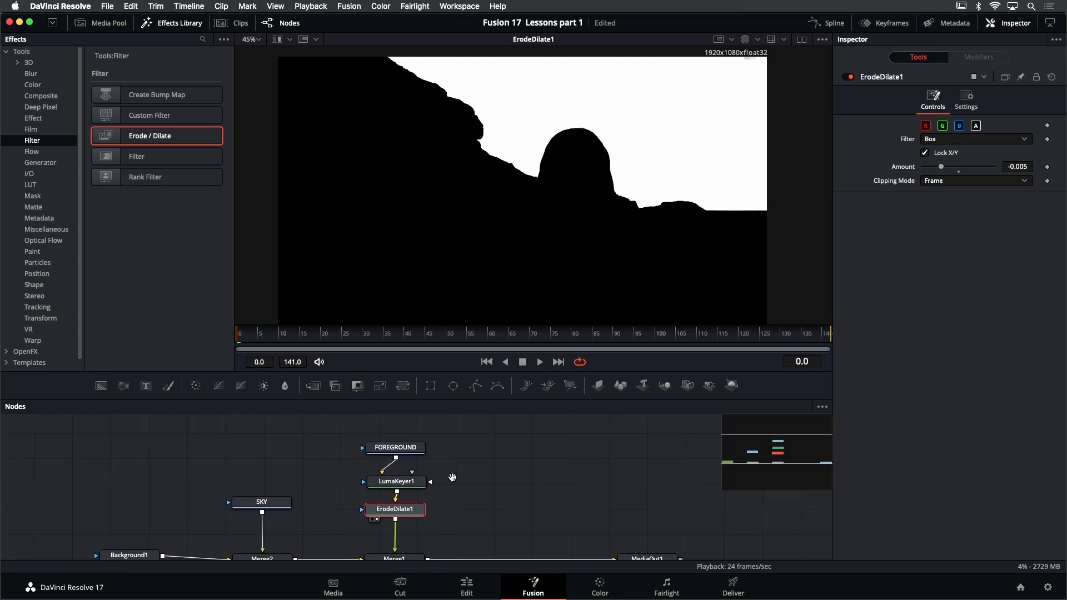
{"action": "scroll", "coordinate": [454, 483], "scroll_direction": "up", "scroll_amount": 2}
{"action": "scroll", "coordinate": [454, 483], "scroll_direction": "down", "scroll_amount": 2}
{"action": "left_click_drag", "start_coordinate": [457, 523], "coordinate": [367, 429]}
{"action": "left_click_drag", "start_coordinate": [410, 490], "coordinate": [410, 471]}
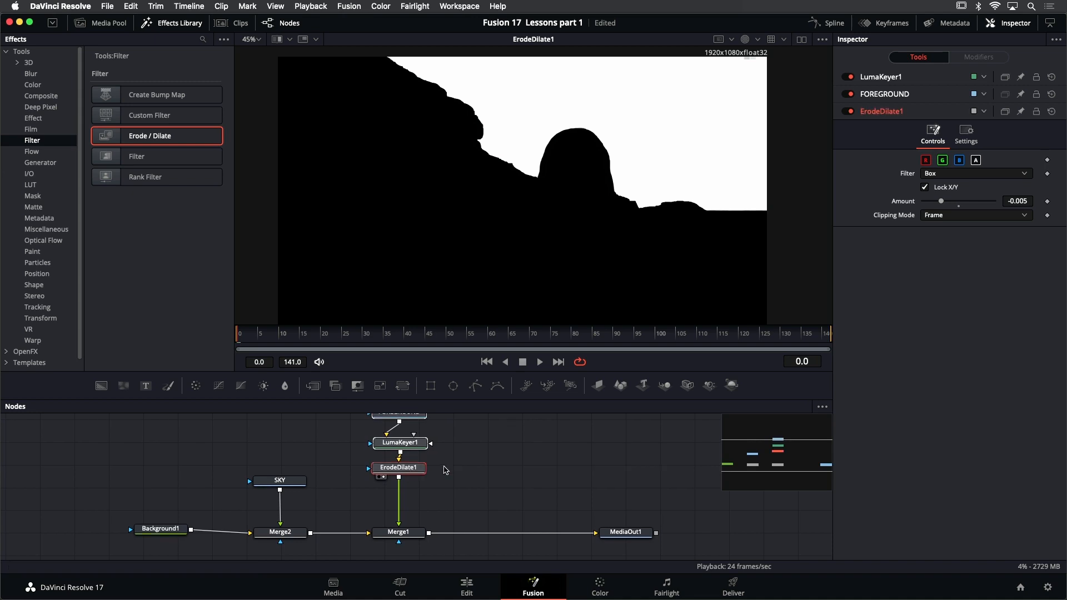
{"action": "scroll", "coordinate": [454, 474], "scroll_direction": "up", "scroll_amount": 1}
{"action": "left_click", "coordinate": [478, 470]}
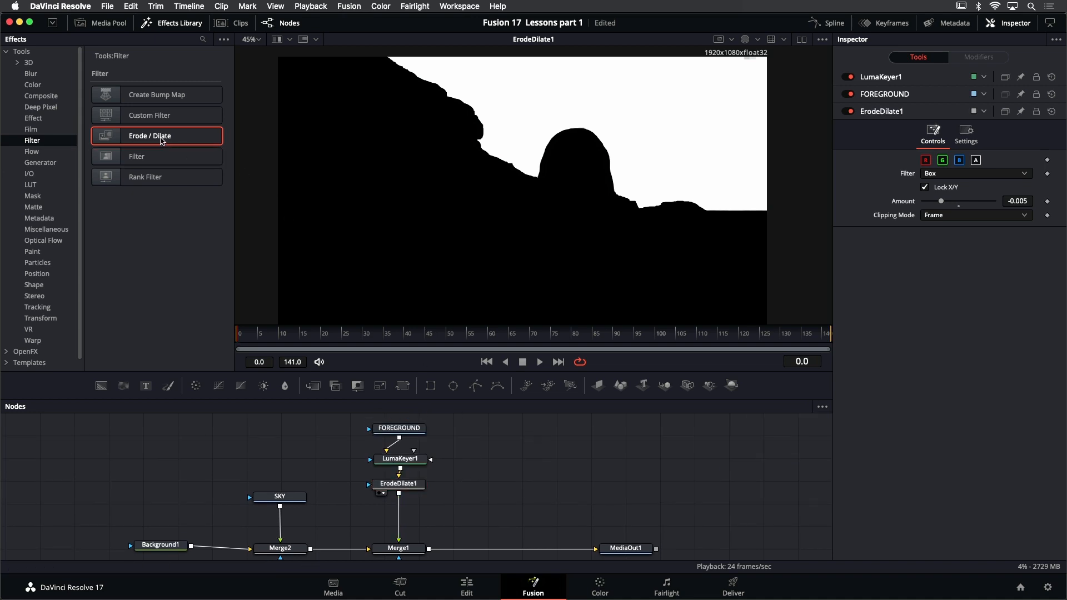
Insert a second Erode/Dilate node between ErodeDilate1 and Merge1, view it, and set its Amount to 0.0081
{"action": "left_click_drag", "start_coordinate": [162, 140], "coordinate": [408, 514]}
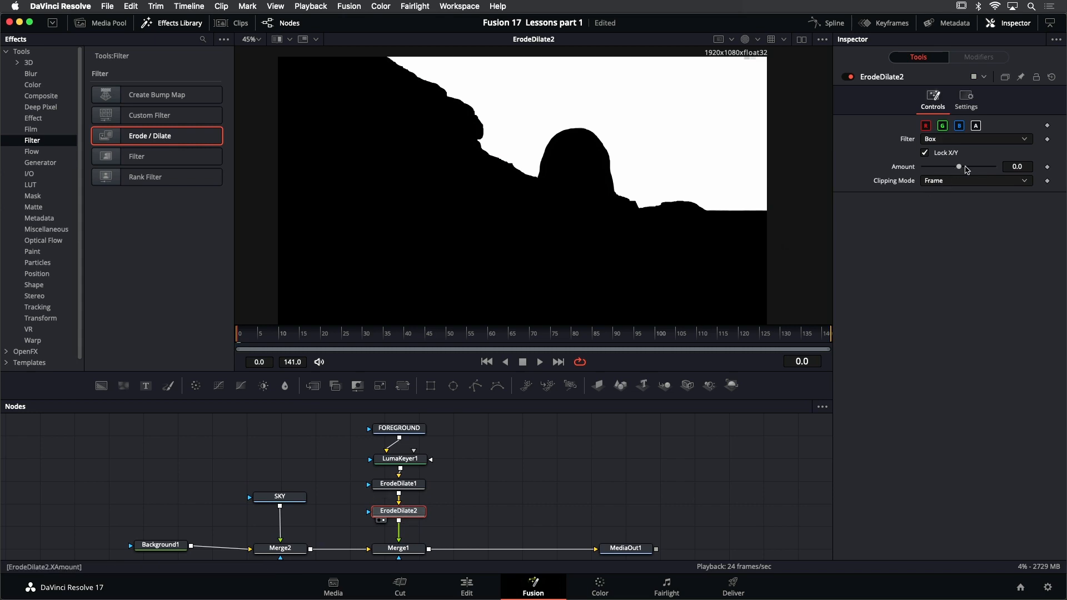
{"action": "left_click_drag", "start_coordinate": [959, 168], "coordinate": [966, 169]}
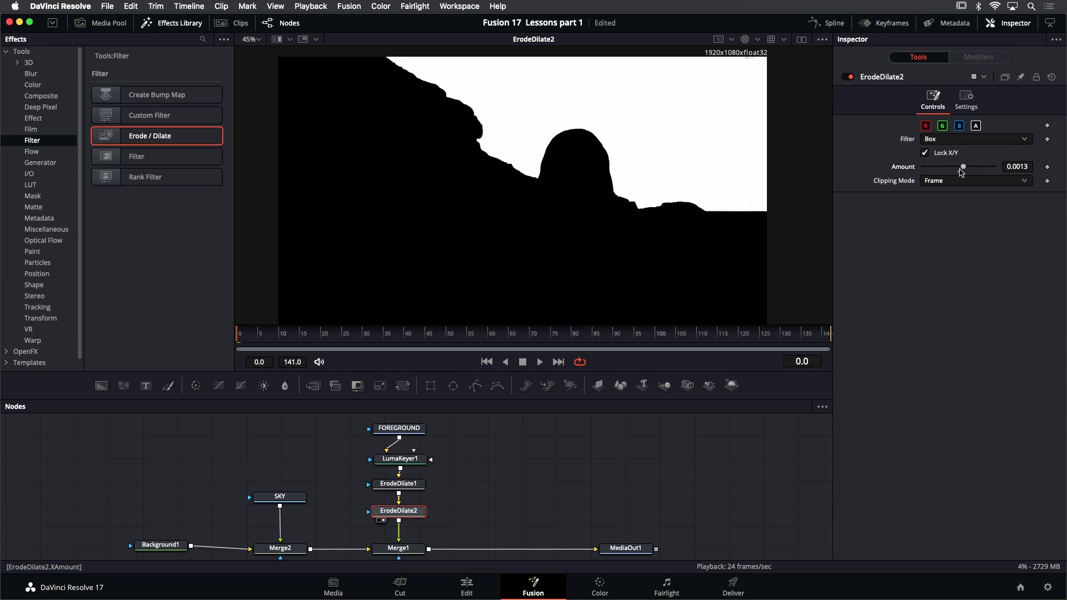
{"action": "double_click", "coordinate": [958, 171]}
{"action": "scroll", "coordinate": [627, 198], "scroll_direction": "up", "scroll_amount": 6}
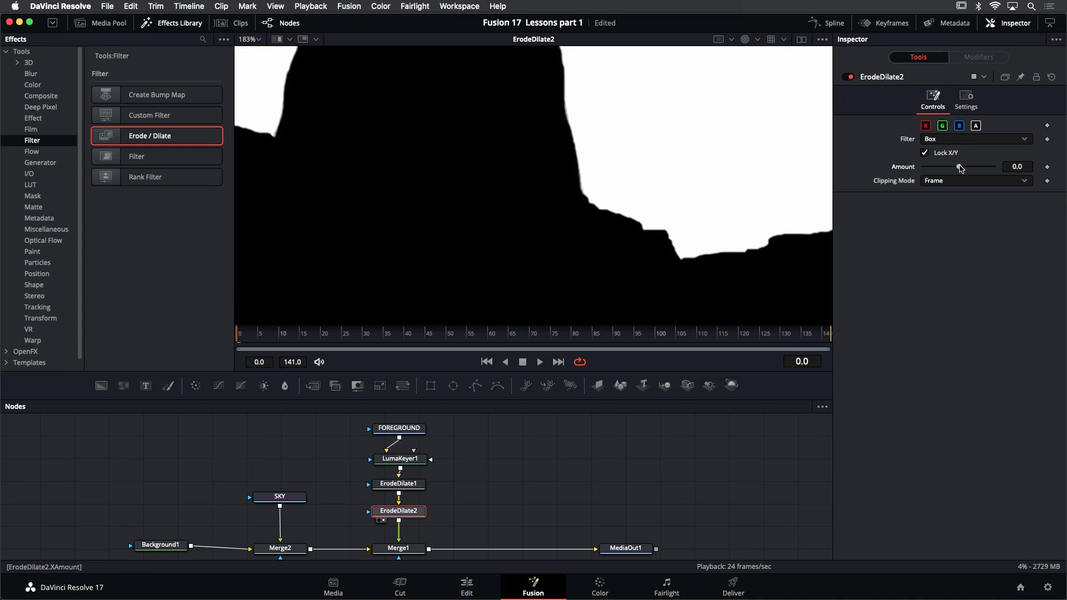
{"action": "left_click_drag", "start_coordinate": [959, 168], "coordinate": [989, 166]}
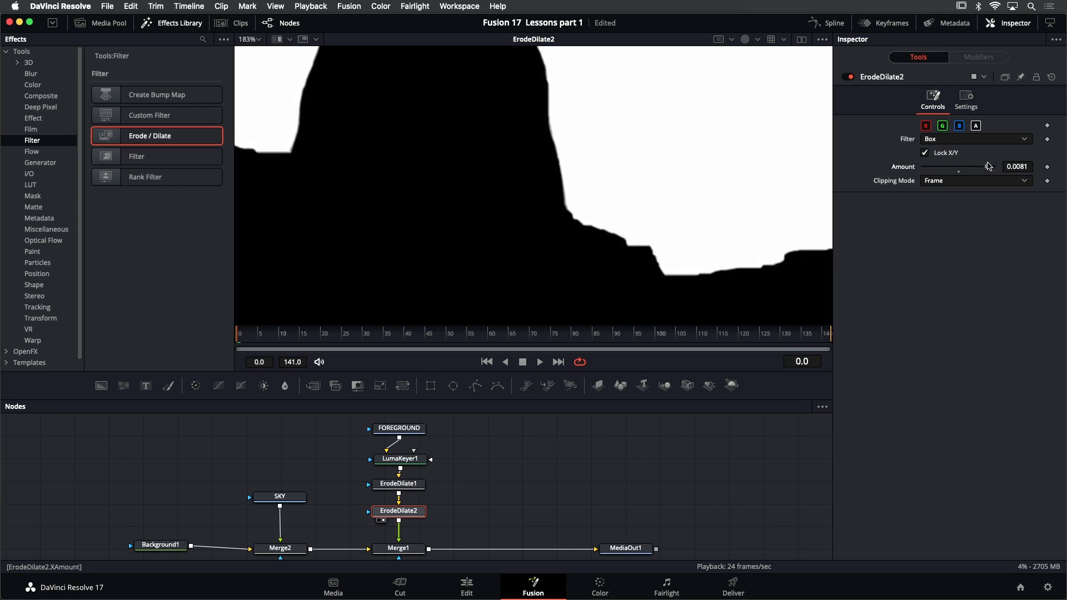
Switch the viewer from the alpha channel back to colour display to check the ErodeDilate2 result
{"action": "scroll", "coordinate": [656, 214], "scroll_direction": "down", "scroll_amount": 2}
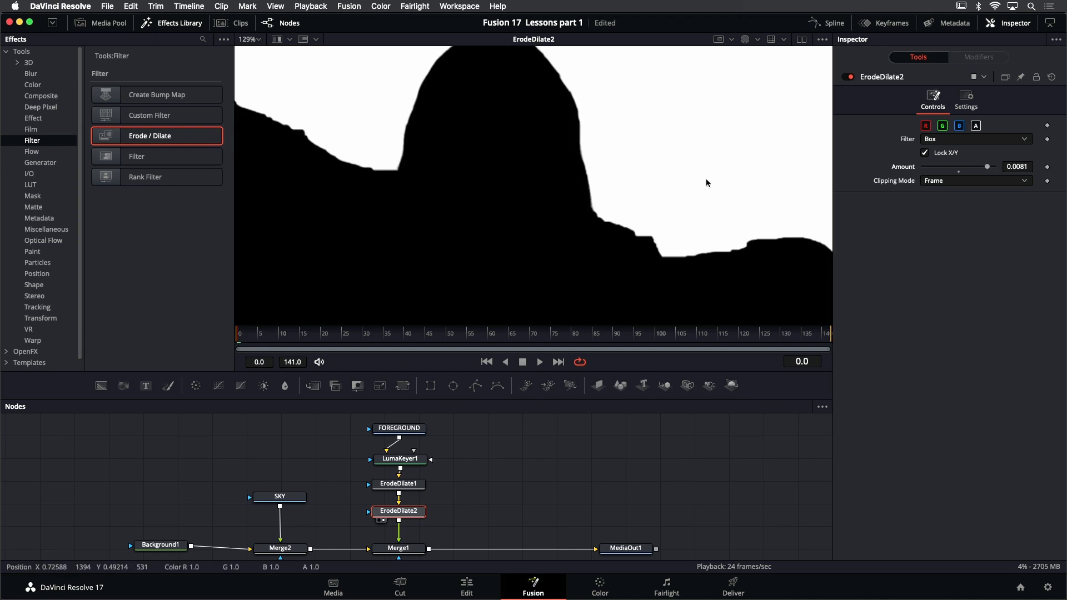
{"action": "scroll", "coordinate": [747, 69], "scroll_direction": "down", "scroll_amount": 2}
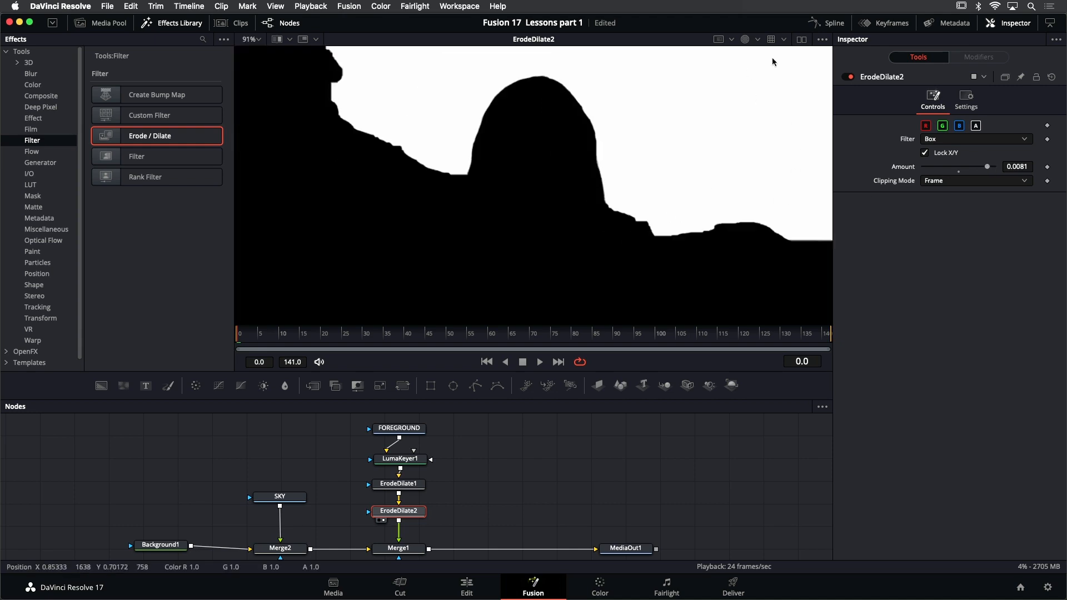
{"action": "left_click", "coordinate": [745, 41]}
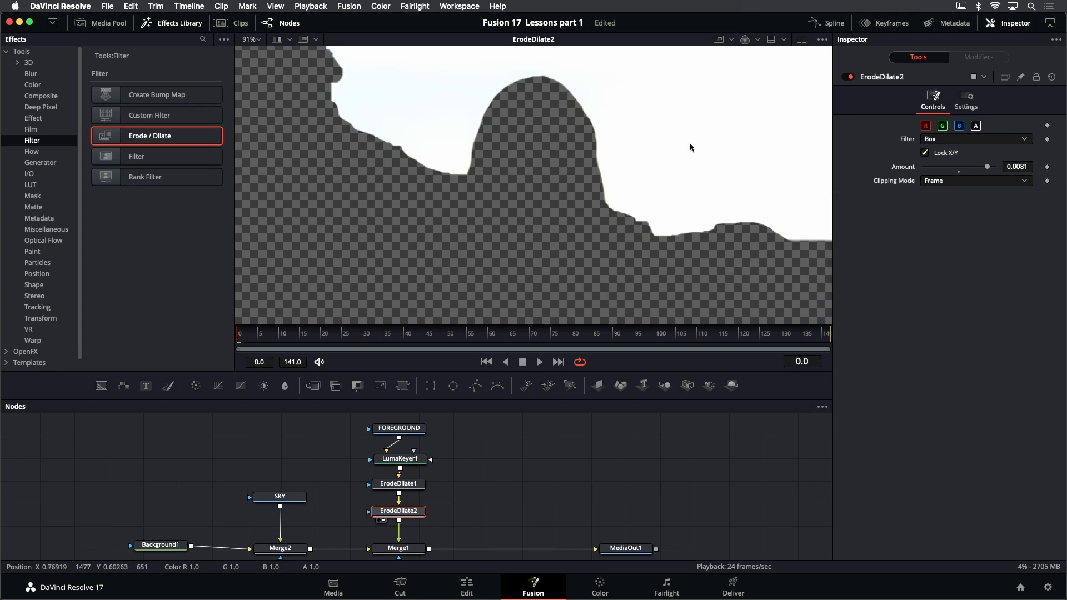
Move LumaKeyer1, ErodeDilate1 and ErodeDilate2 together into a separate column beside the FOREGROUND node
{"action": "scroll", "coordinate": [689, 143], "scroll_direction": "down", "scroll_amount": 2}
{"action": "scroll", "coordinate": [695, 138], "scroll_direction": "down", "scroll_amount": 1}
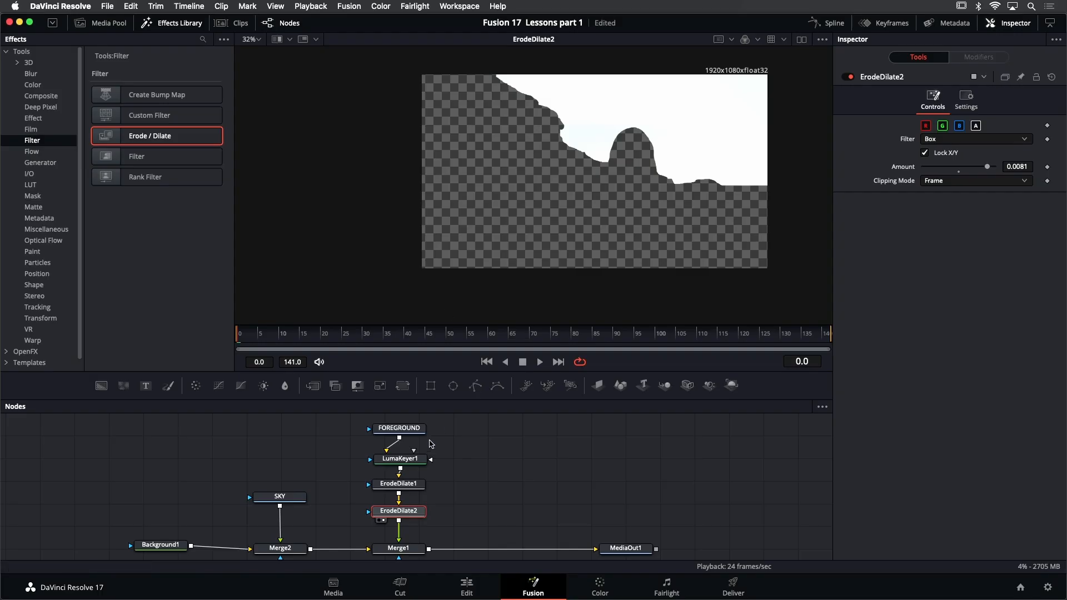
{"action": "left_click_drag", "start_coordinate": [344, 453], "coordinate": [423, 531]}
{"action": "left_click_drag", "start_coordinate": [413, 456], "coordinate": [518, 429]}
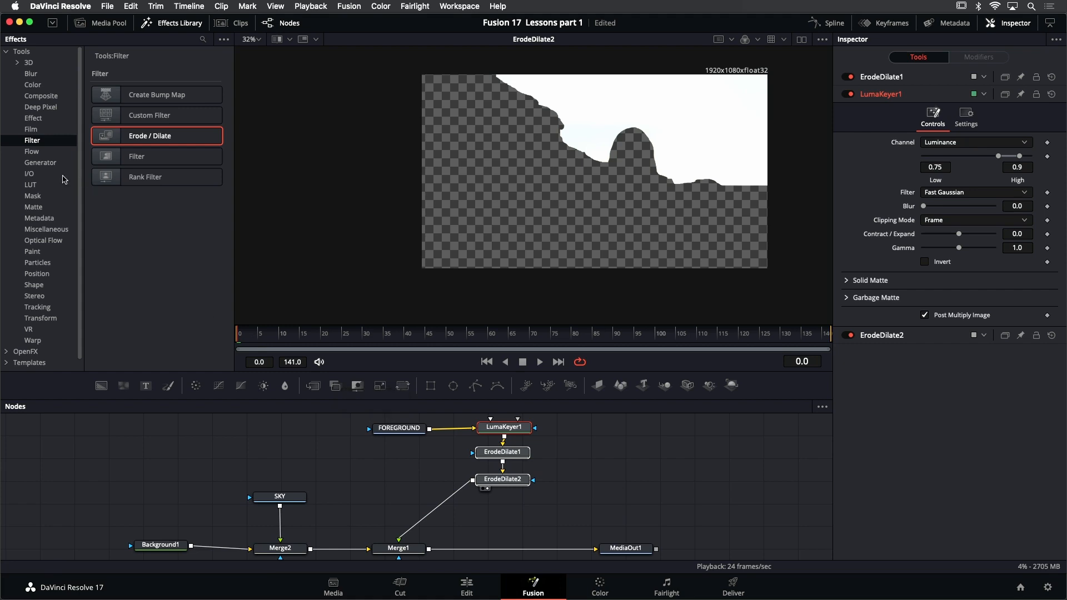
Add a Matte Control node from the Matte tools to the empty space directly below FOREGROUND
{"action": "left_click", "coordinate": [38, 153]}
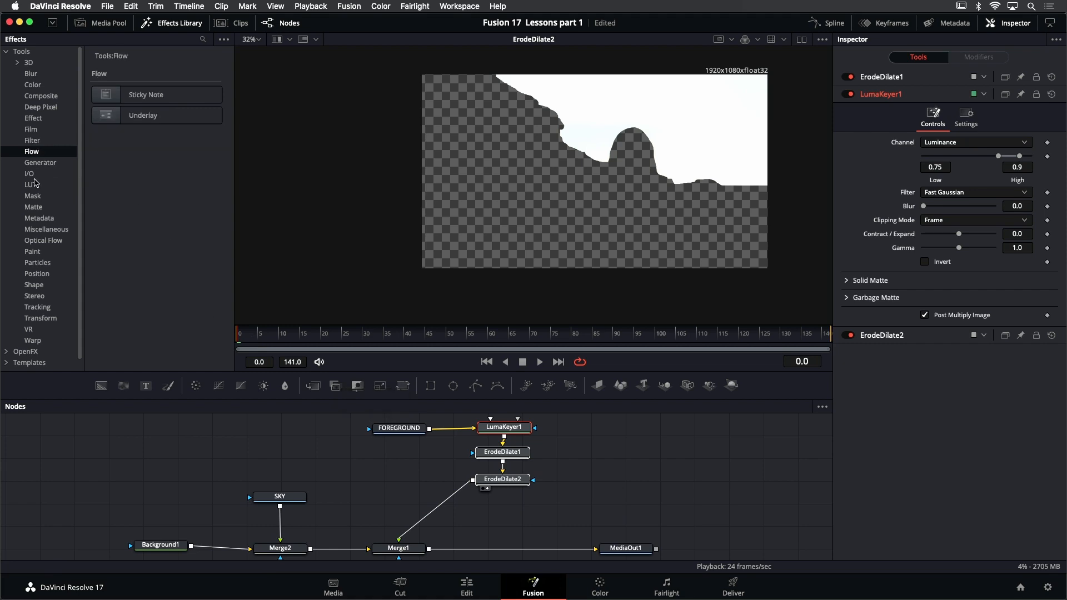
{"action": "left_click", "coordinate": [33, 197]}
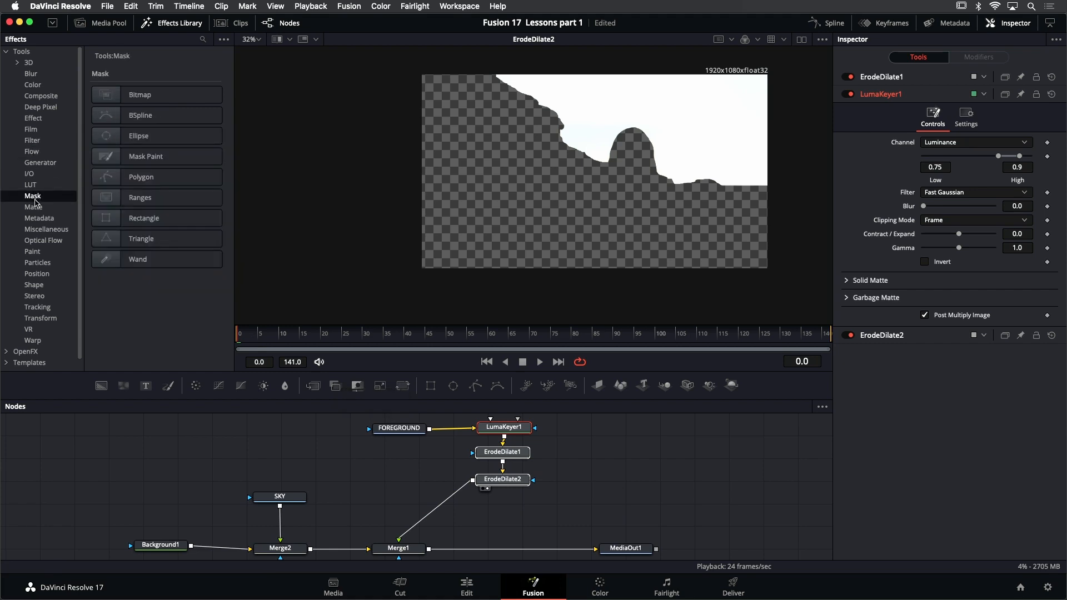
{"action": "left_click", "coordinate": [34, 206]}
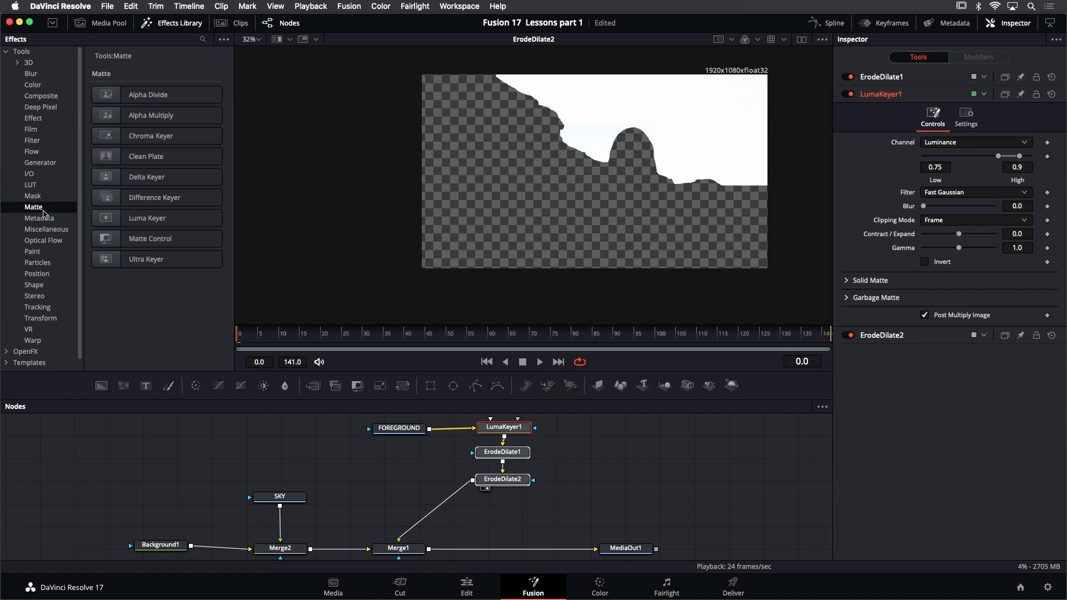
{"action": "left_click_drag", "start_coordinate": [112, 239], "coordinate": [404, 468]}
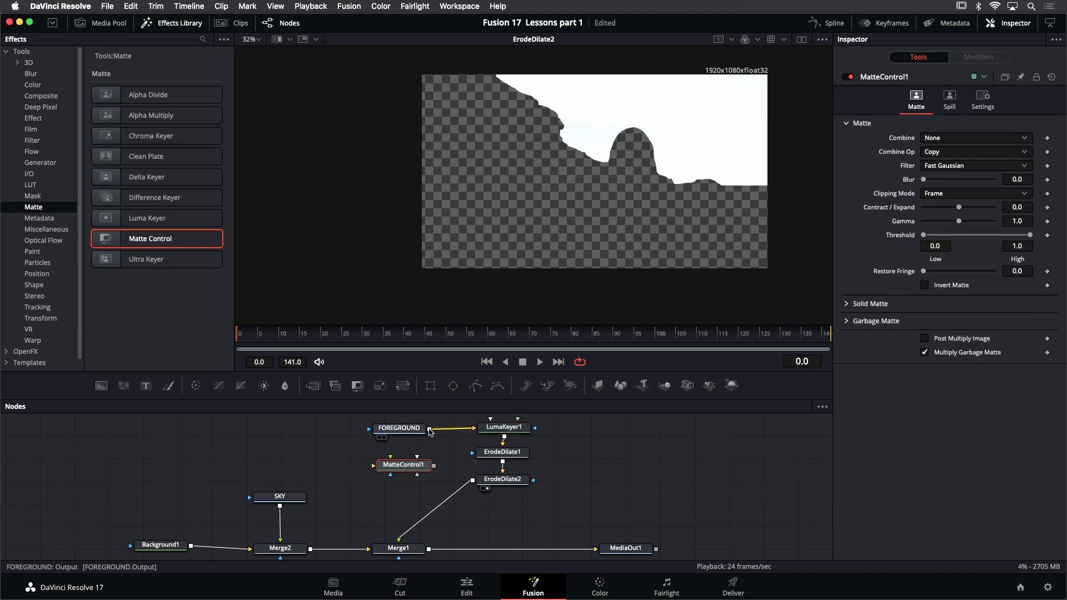
Connect FOREGROUND to MatteControl1's background input and ErodeDilate2 to its foreground input, and view MatteControl1
{"action": "left_click_drag", "start_coordinate": [429, 432], "coordinate": [373, 465]}
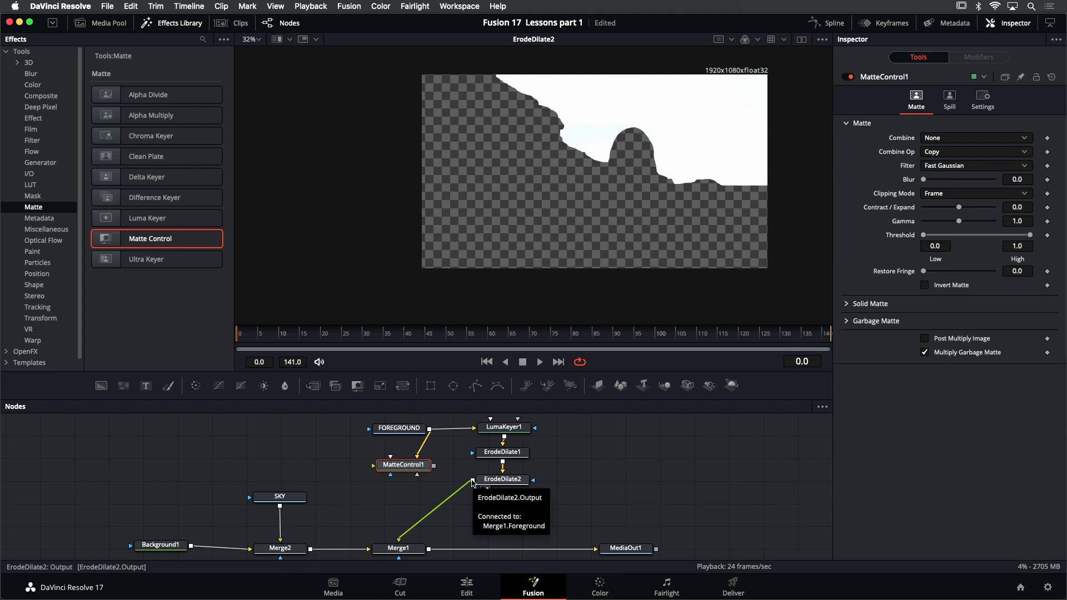
{"action": "left_click_drag", "start_coordinate": [473, 482], "coordinate": [373, 469]}
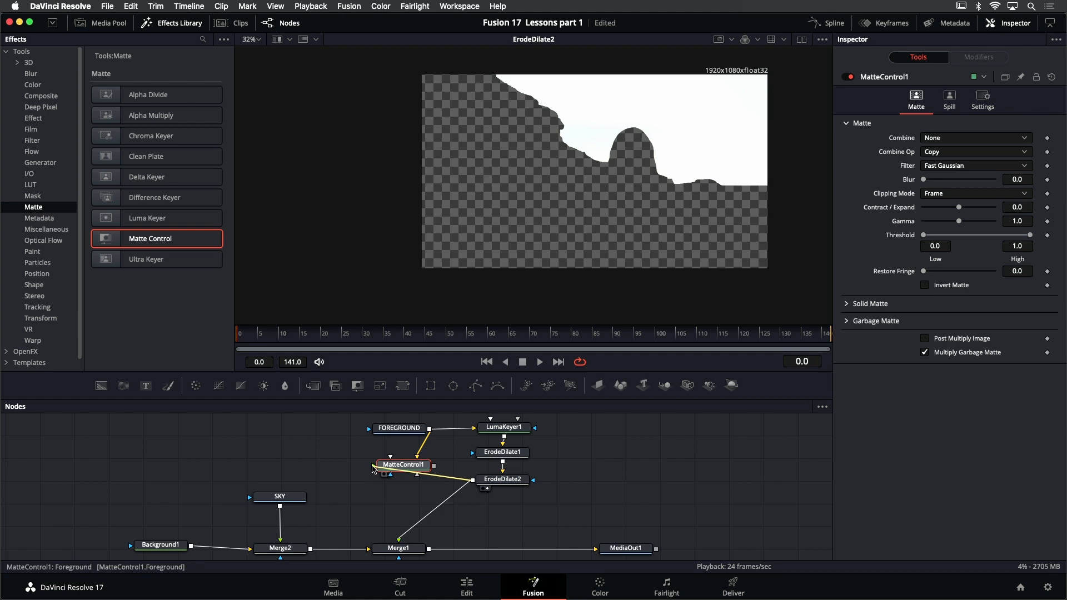
{"action": "left_click_drag", "start_coordinate": [372, 469], "coordinate": [373, 468]}
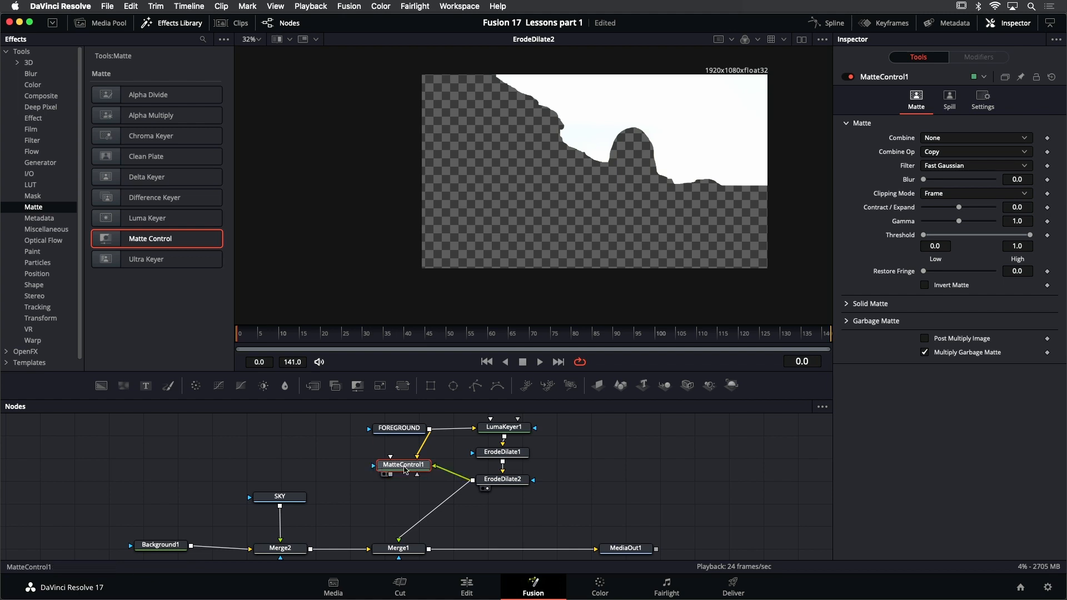
{"action": "key", "text": "1"}
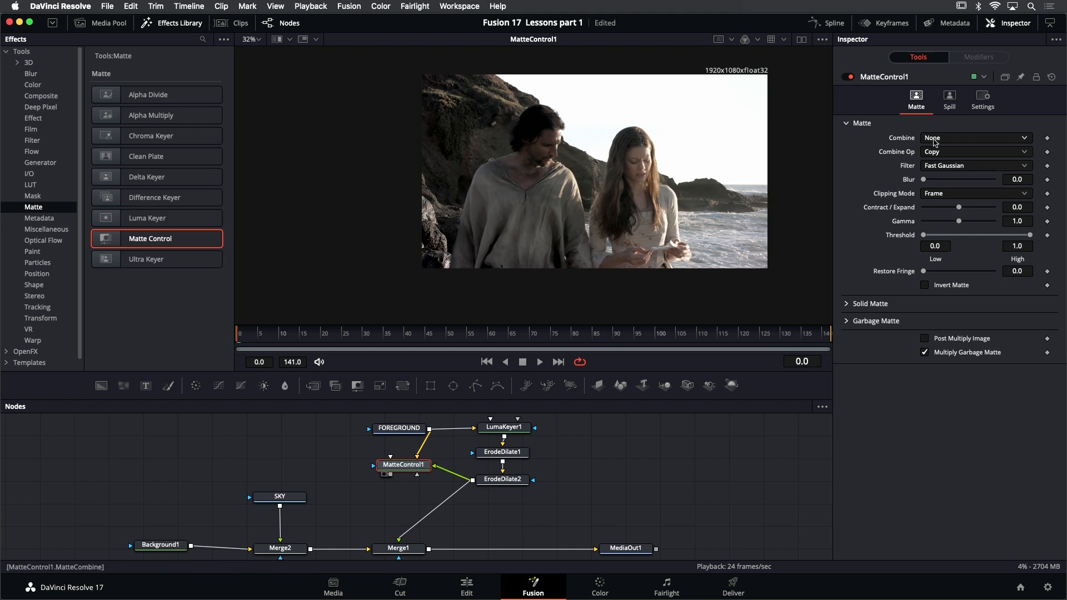
Set MatteControl1's Combine option to Combine Alpha and check the matte in the alpha channel before returning to colour display
{"action": "left_click", "coordinate": [959, 140]}
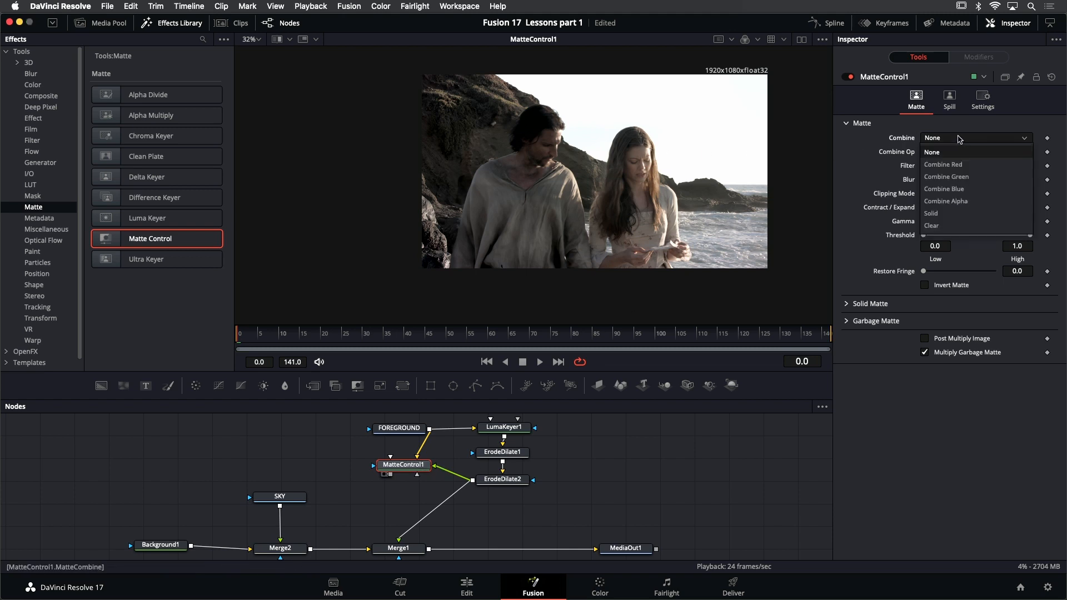
{"action": "left_click", "coordinate": [958, 200]}
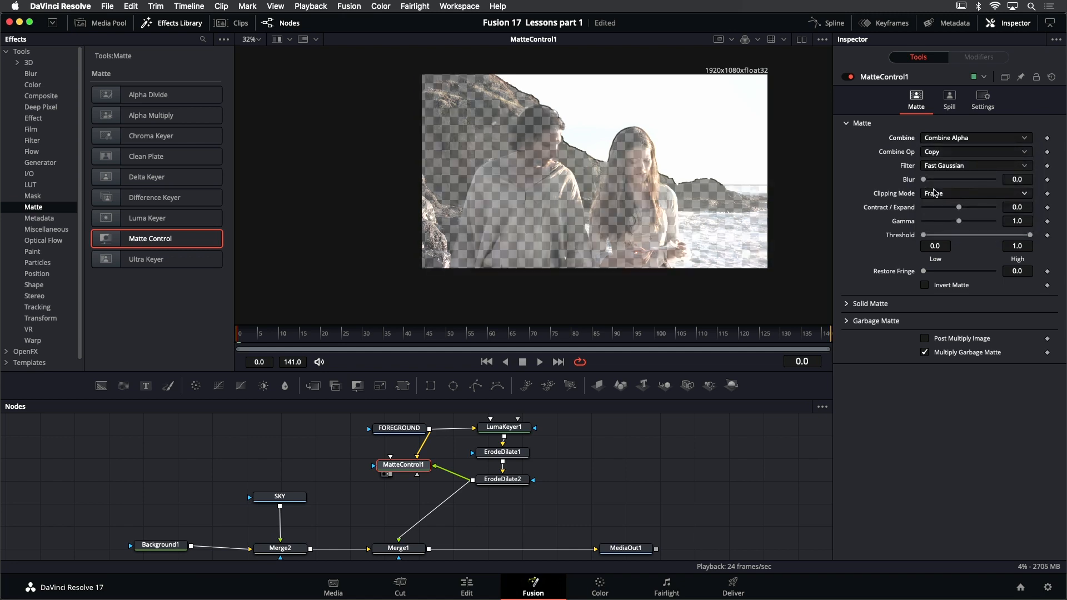
{"action": "left_click", "coordinate": [757, 40]}
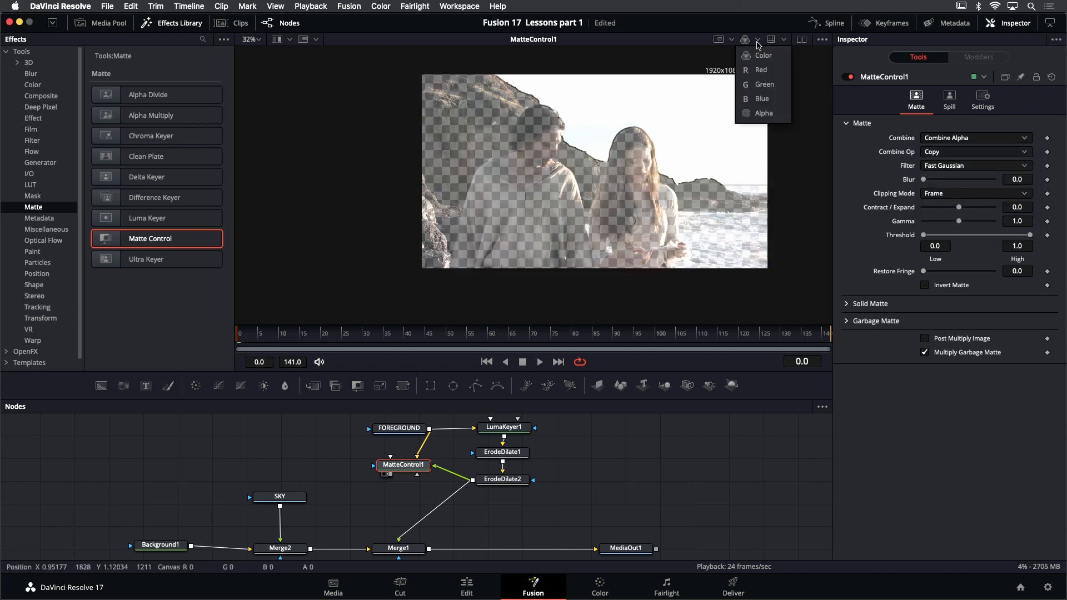
{"action": "left_click", "coordinate": [762, 113]}
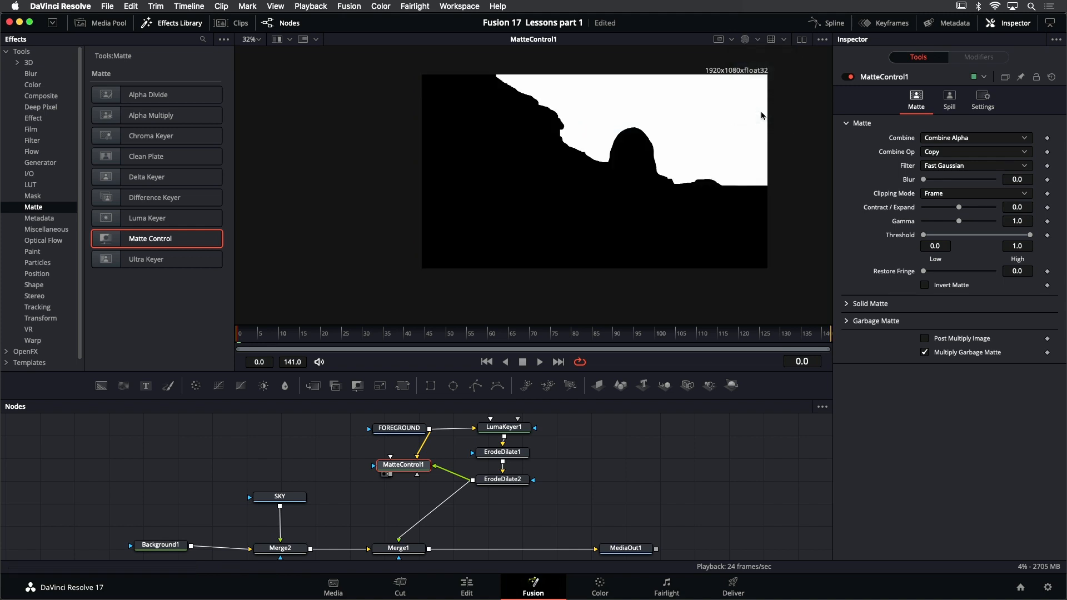
{"action": "left_click", "coordinate": [745, 41]}
{"action": "scroll", "coordinate": [695, 139], "scroll_direction": "up", "scroll_amount": 2}
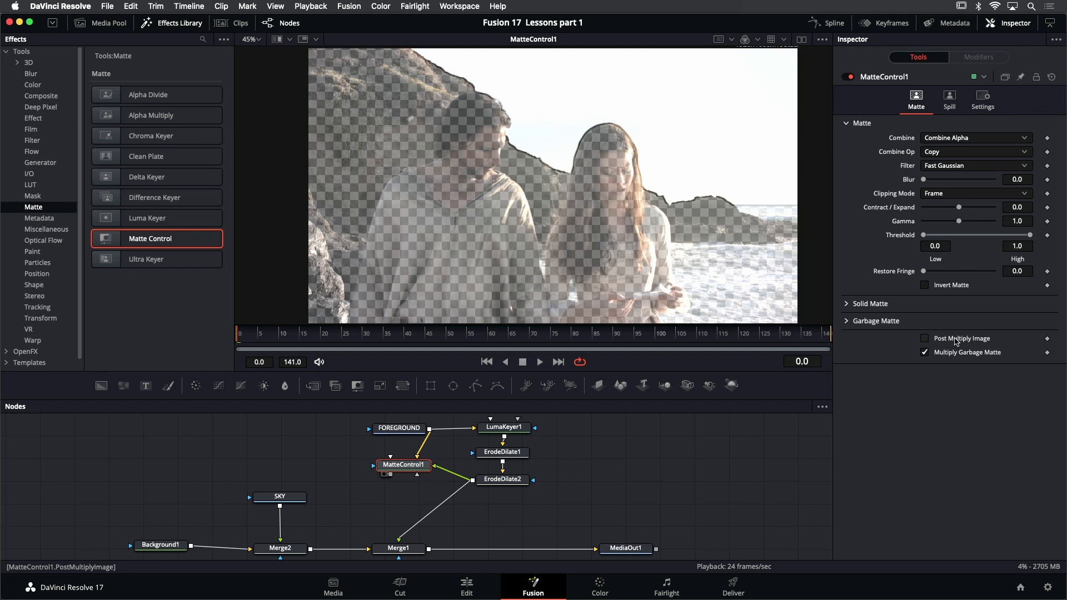
Enable Post Multiply Image and Invert Matte on MatteControl1 and inspect the keyed edges around the two people
{"action": "left_click", "coordinate": [925, 339]}
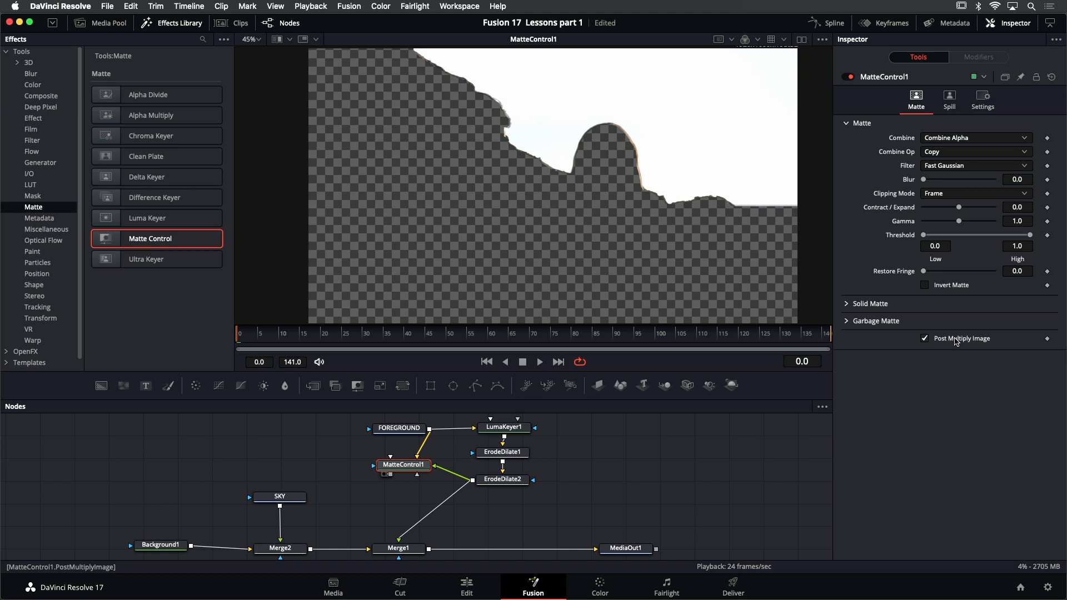
{"action": "left_click", "coordinate": [924, 285]}
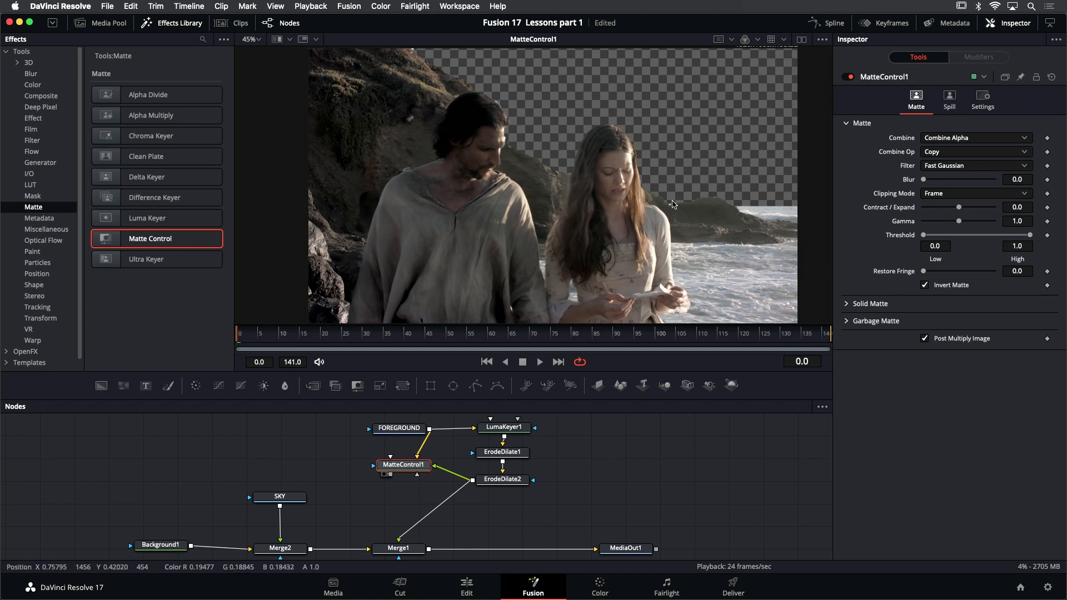
{"action": "scroll", "coordinate": [556, 178], "scroll_direction": "up", "scroll_amount": 3}
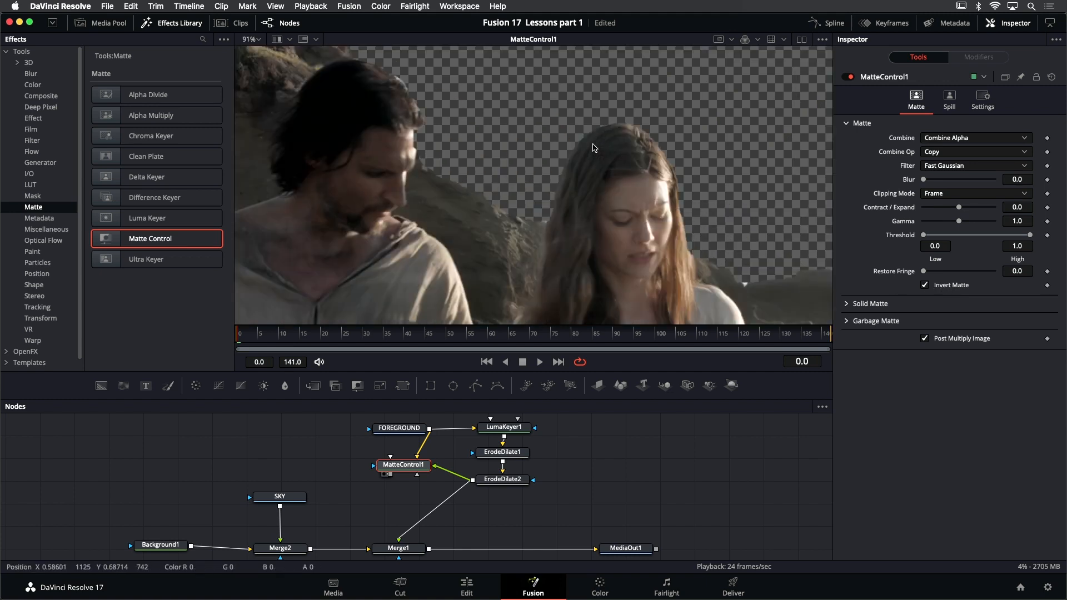
{"action": "scroll", "coordinate": [505, 163], "scroll_direction": "up", "scroll_amount": 3}
{"action": "scroll", "coordinate": [505, 163], "scroll_direction": "down", "scroll_amount": 3}
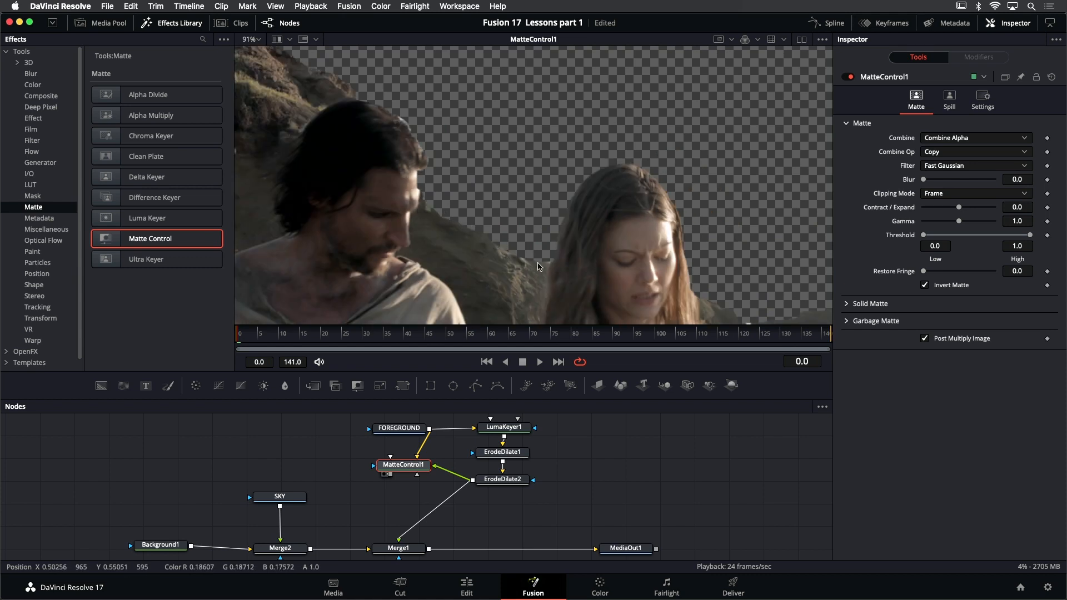
Set LumaKeyer1's Blur to 2.52 to soften the matte edges, and fit the whole image in the viewer
{"action": "left_click", "coordinate": [519, 430]}
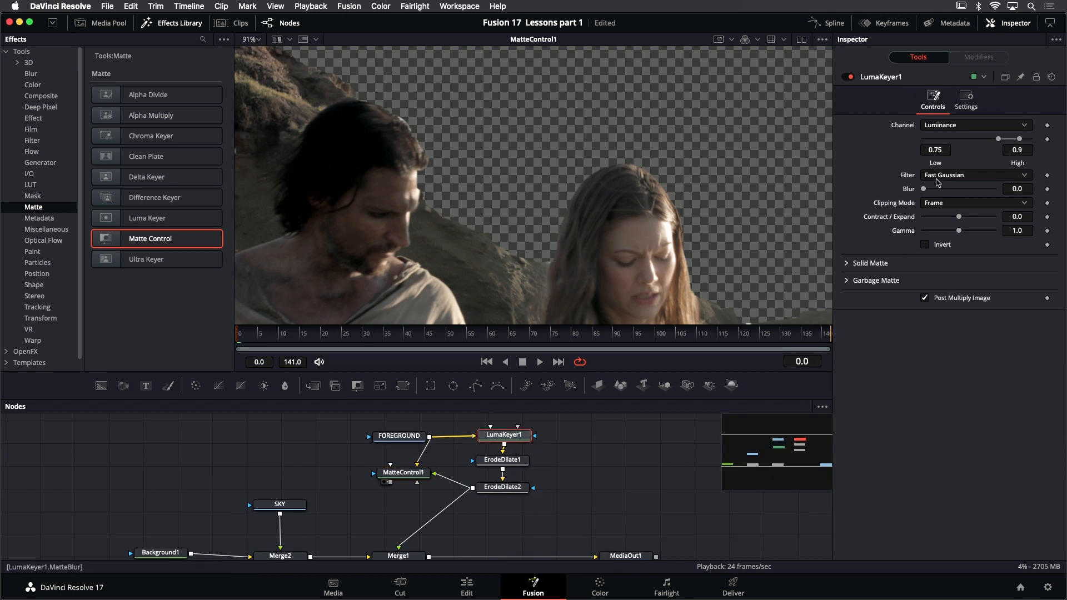
{"action": "left_click_drag", "start_coordinate": [931, 190], "coordinate": [938, 190]}
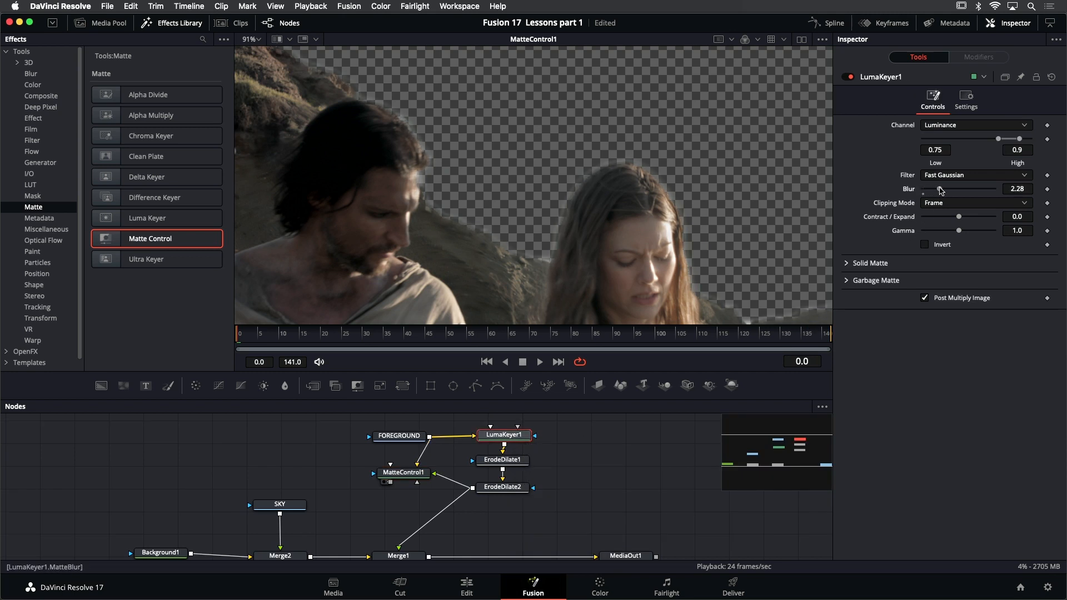
{"action": "left_click_drag", "start_coordinate": [943, 190], "coordinate": [944, 191]}
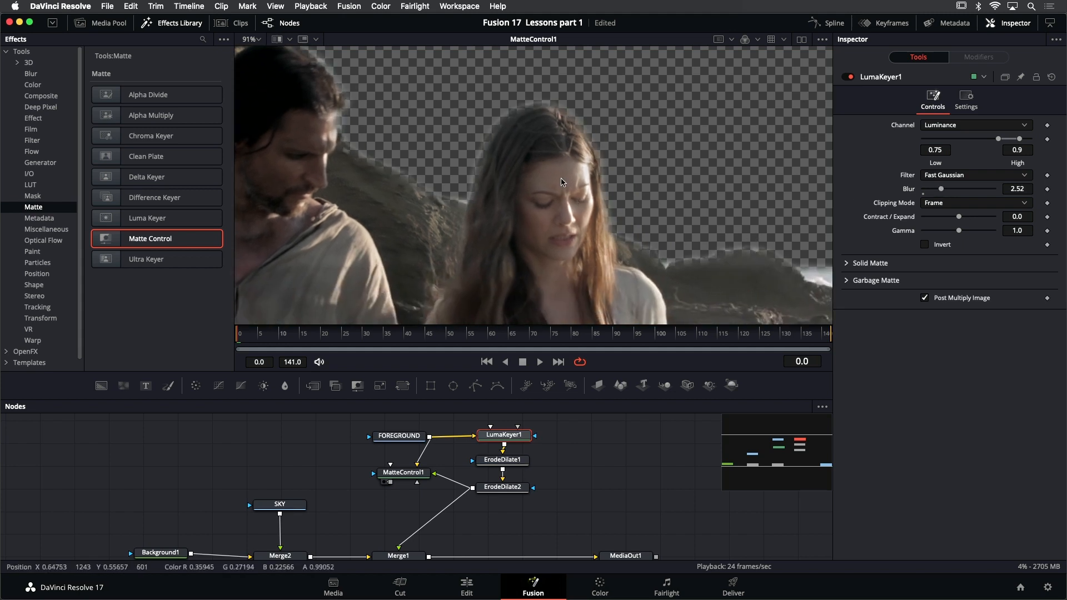
{"action": "scroll", "coordinate": [550, 150], "scroll_direction": "down", "scroll_amount": 3}
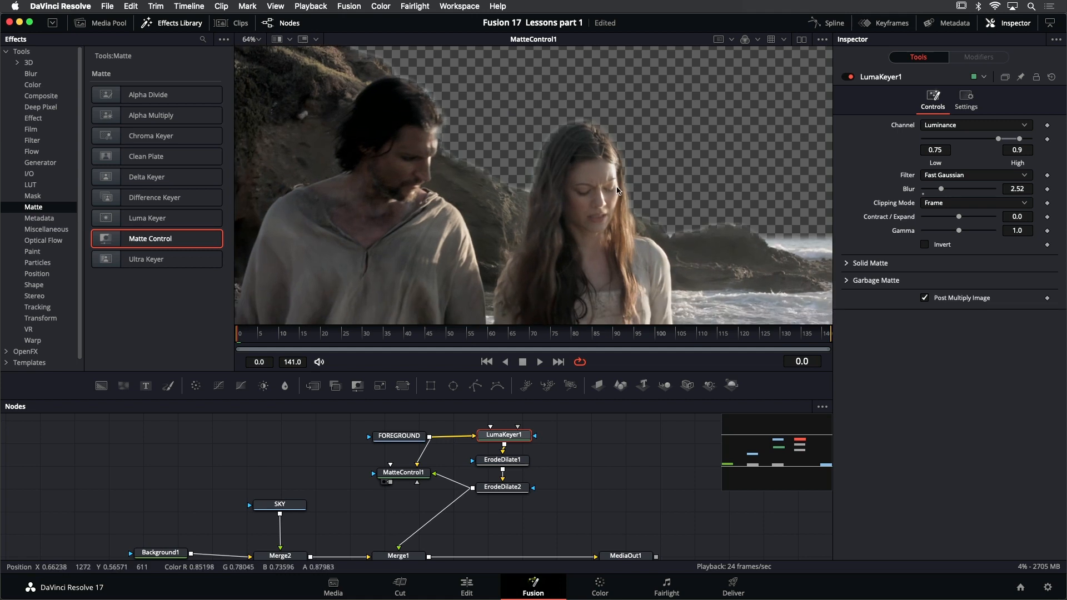
{"action": "key", "text": "super+f"}
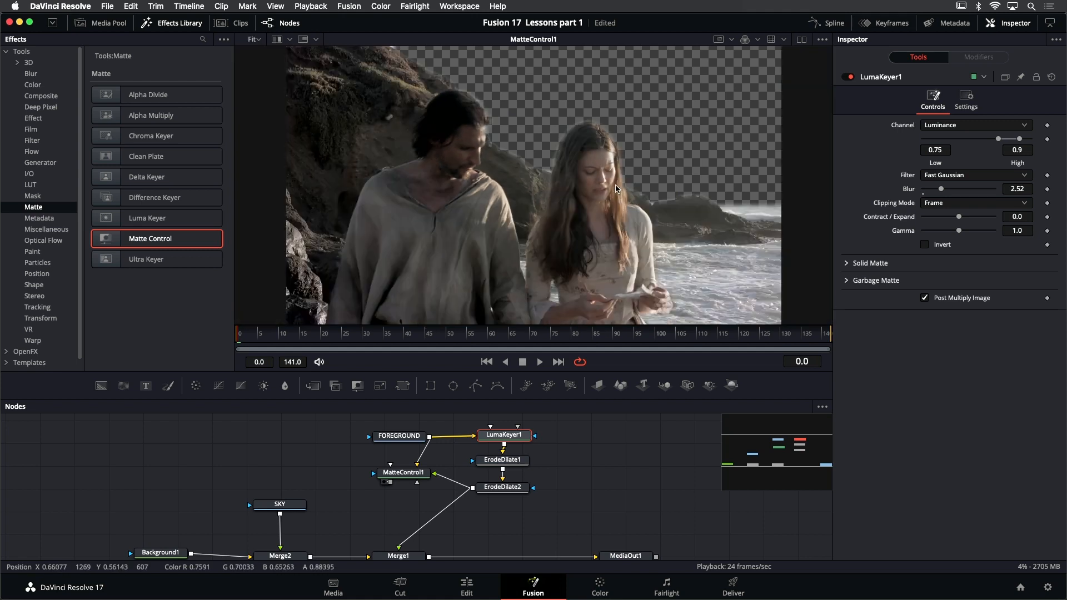
Hide the Effects Library and play back the MatteControl1 result to check the key in motion
{"action": "left_click", "coordinate": [178, 23]}
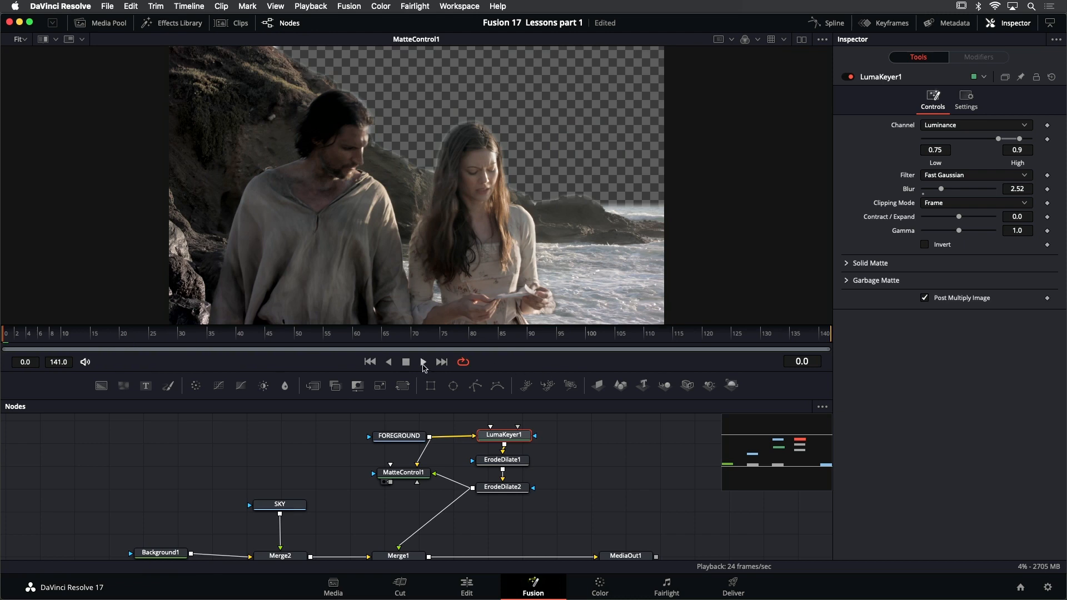
{"action": "left_click", "coordinate": [423, 362]}
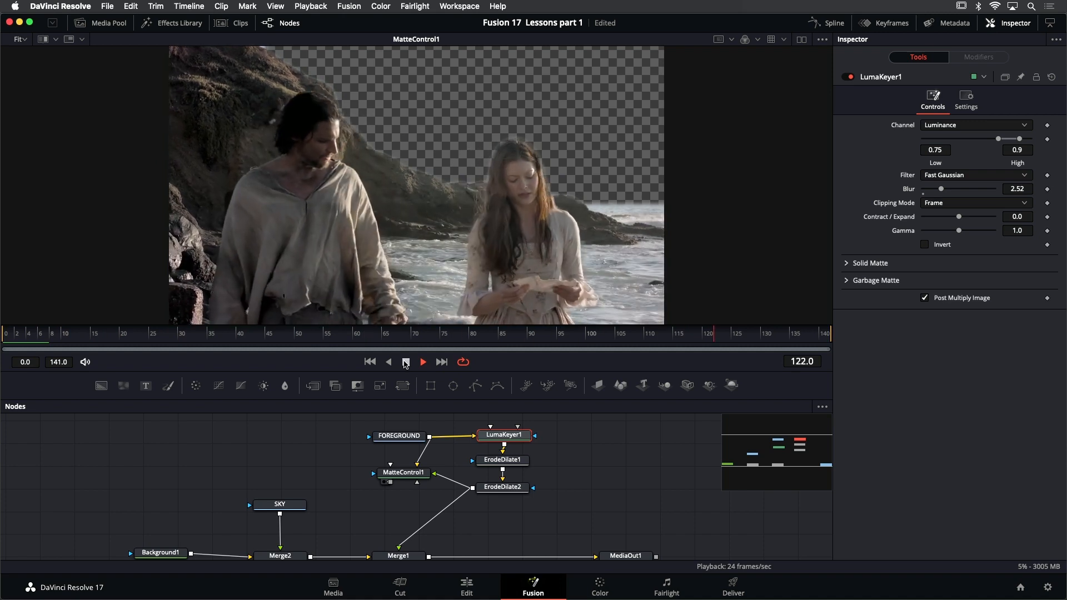
{"action": "left_click", "coordinate": [406, 361]}
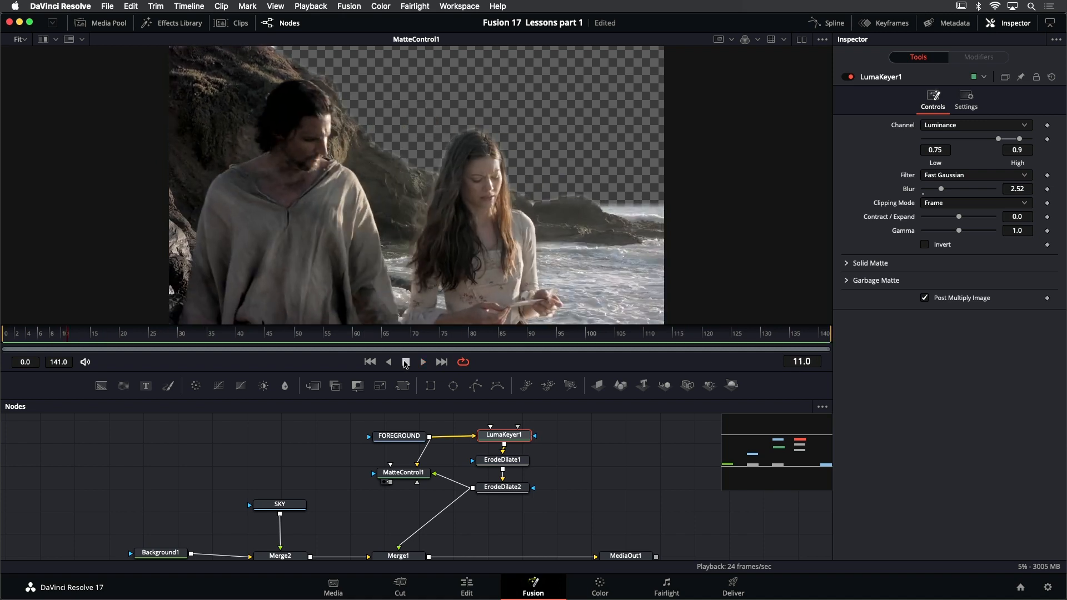
View ErodeDilate2 at the first frame and add an unconnected Polygon node above LumaKeyer1
{"action": "left_click", "coordinate": [520, 489]}
{"action": "key", "text": "1"}
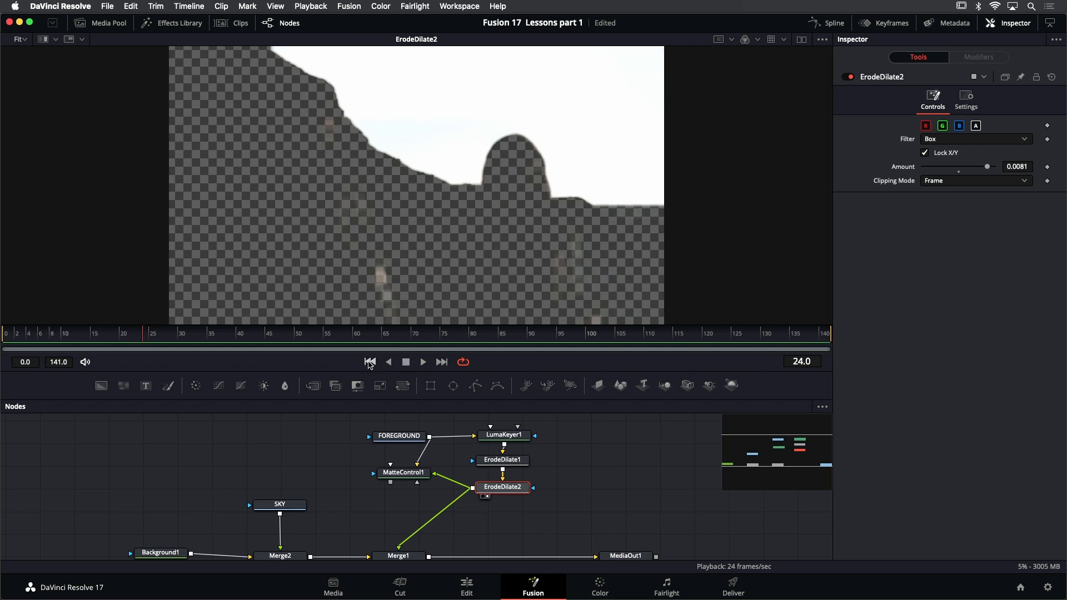
{"action": "left_click", "coordinate": [369, 362]}
{"action": "left_click_drag", "start_coordinate": [553, 435], "coordinate": [546, 467]}
{"action": "left_click", "coordinate": [489, 435]}
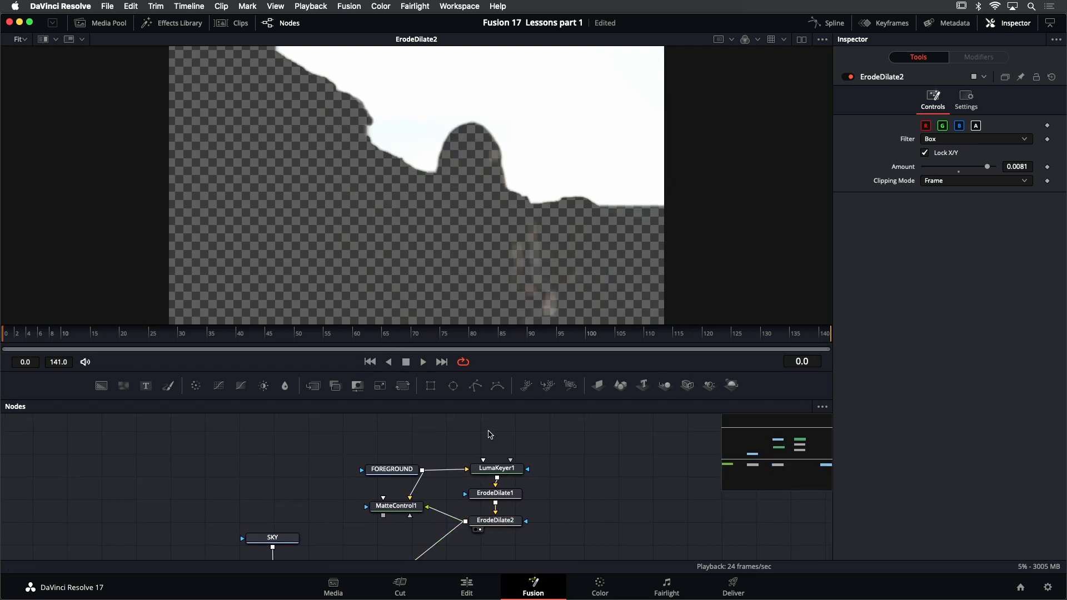
{"action": "key", "text": "shift+space"}
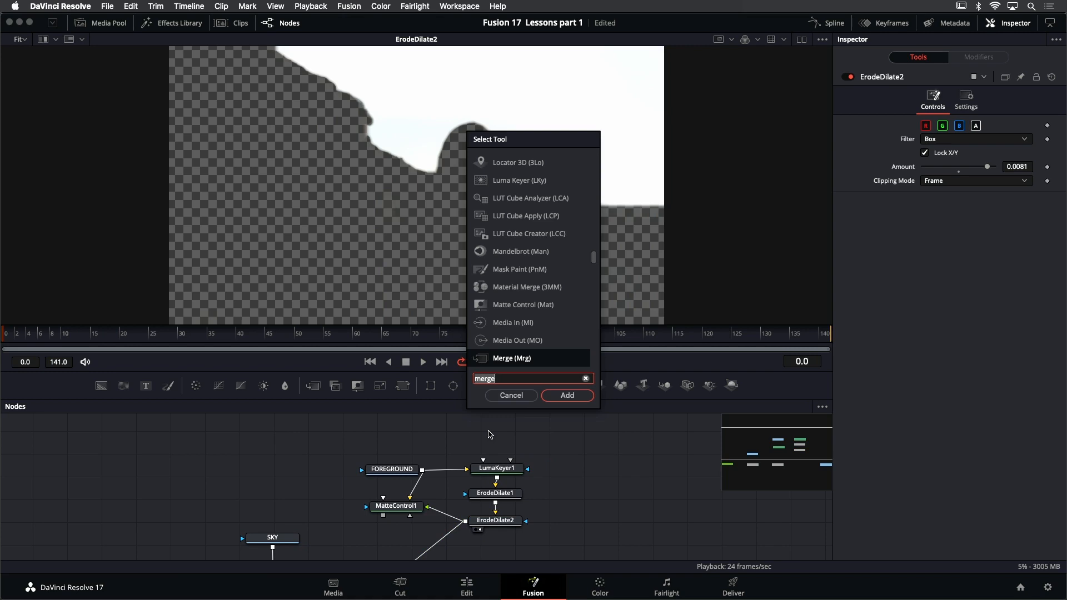
{"action": "type", "text": "poly"}
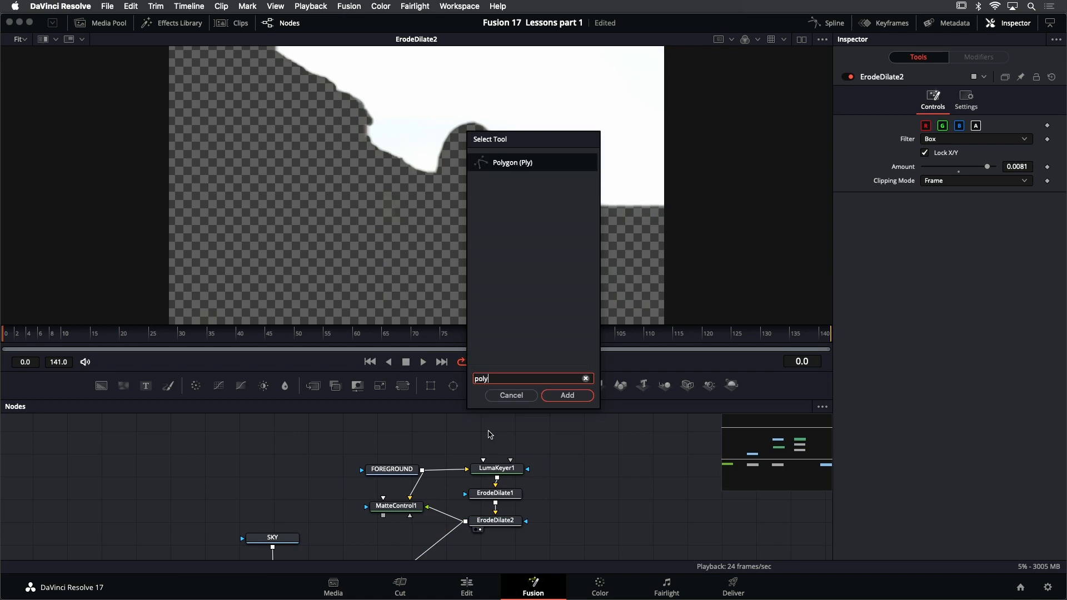
{"action": "key", "text": "Return"}
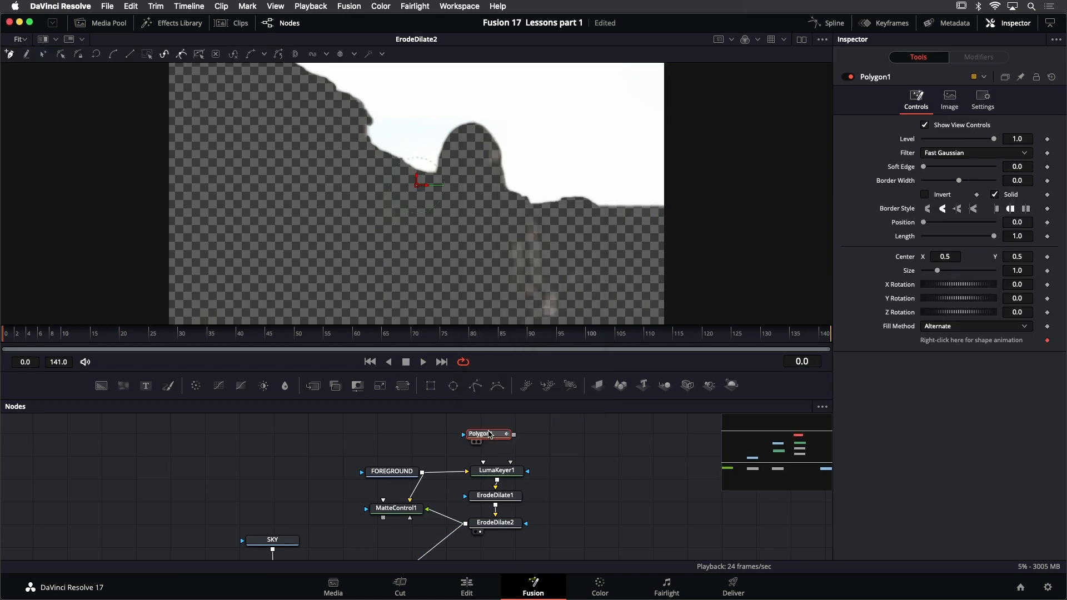
Draw a closed Polygon1 shape just below the skyline and around the ground, extending beyond the frame's sides and lower edge
{"action": "left_click_drag", "start_coordinate": [352, 133], "coordinate": [354, 154]}
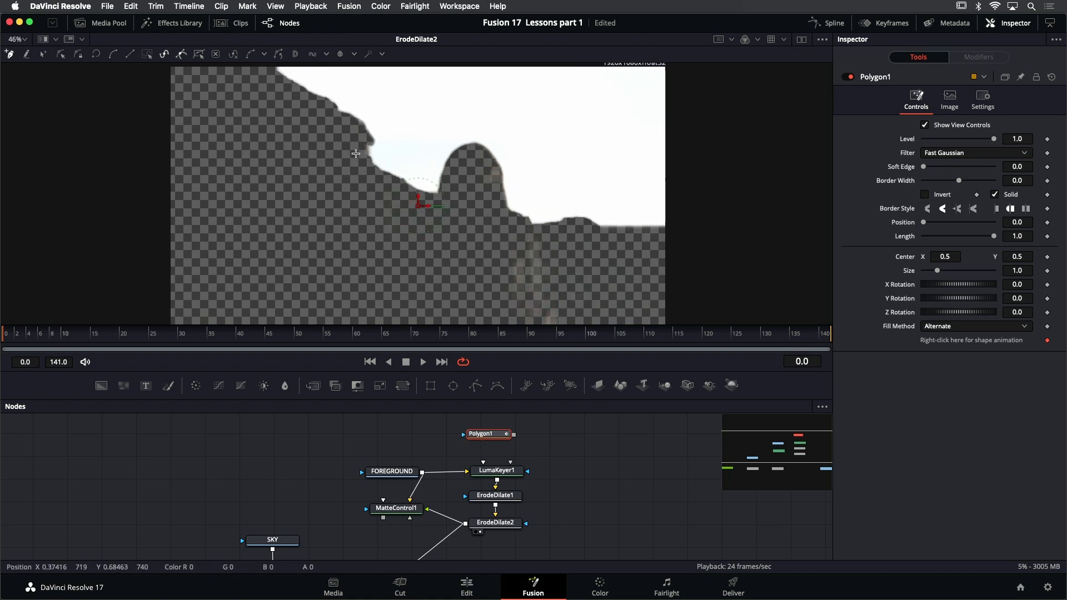
{"action": "left_click", "coordinate": [263, 65]}
{"action": "left_click_drag", "start_coordinate": [302, 110], "coordinate": [316, 122]}
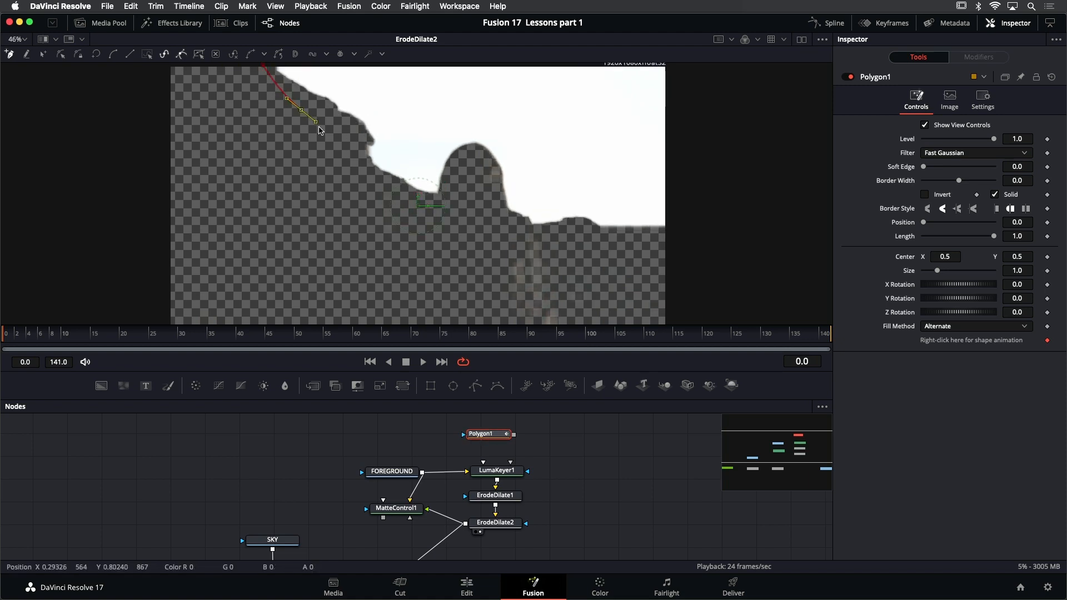
{"action": "left_click_drag", "start_coordinate": [353, 158], "coordinate": [356, 166]}
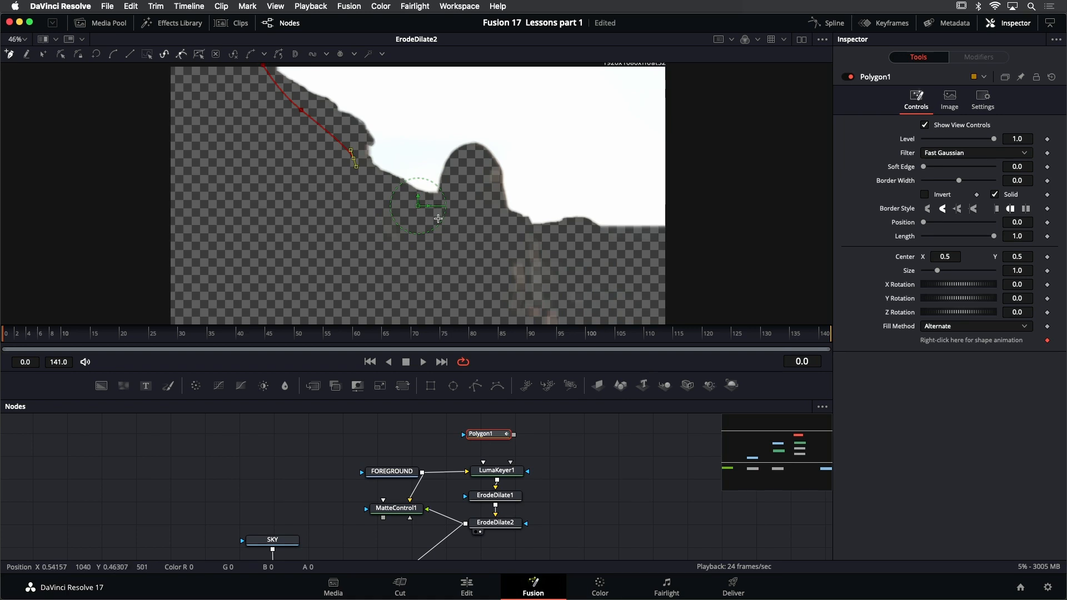
{"action": "left_click_drag", "start_coordinate": [432, 217], "coordinate": [437, 216]}
{"action": "left_click_drag", "start_coordinate": [553, 240], "coordinate": [573, 242]}
{"action": "left_click_drag", "start_coordinate": [668, 236], "coordinate": [690, 138]}
{"action": "left_click_drag", "start_coordinate": [715, 214], "coordinate": [688, 267]}
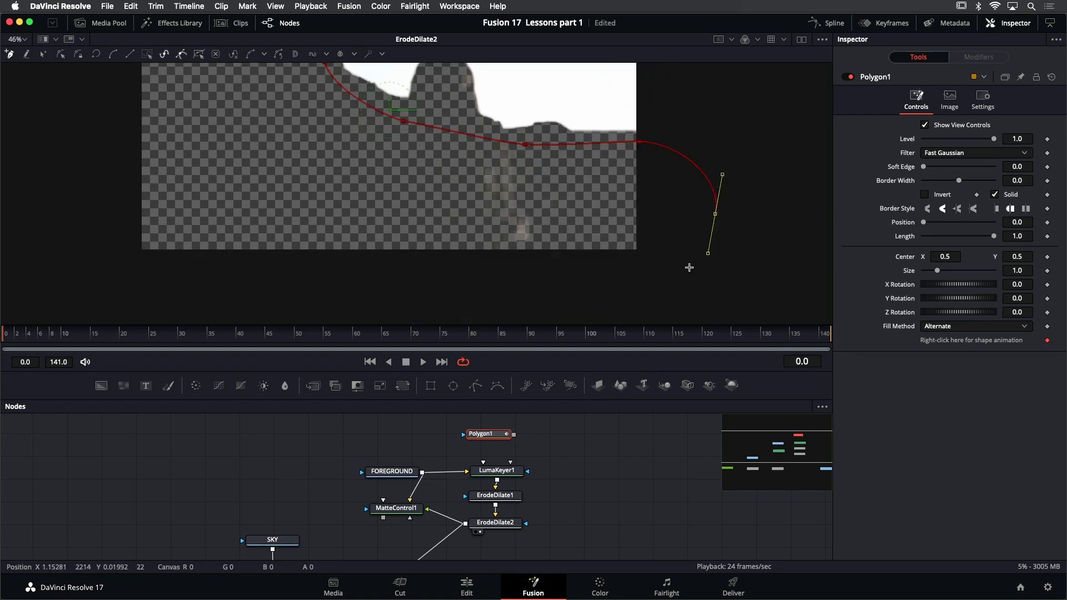
{"action": "left_click_drag", "start_coordinate": [544, 300], "coordinate": [452, 300]}
{"action": "left_click_drag", "start_coordinate": [124, 286], "coordinate": [97, 272]}
{"action": "scroll", "coordinate": [114, 209], "scroll_direction": "up", "scroll_amount": 5}
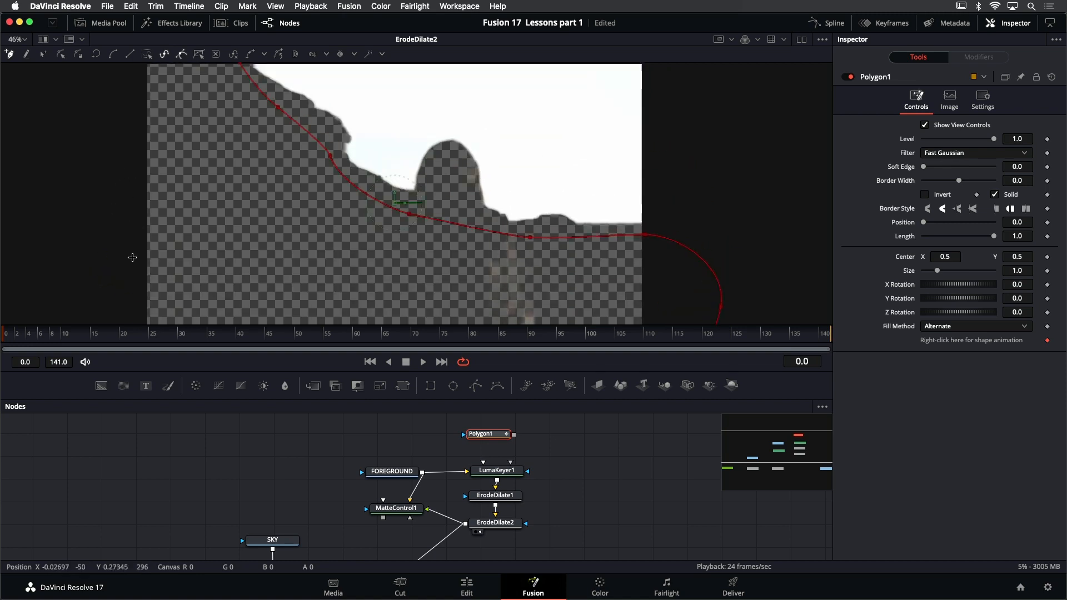
{"action": "left_click_drag", "start_coordinate": [145, 120], "coordinate": [163, 120]}
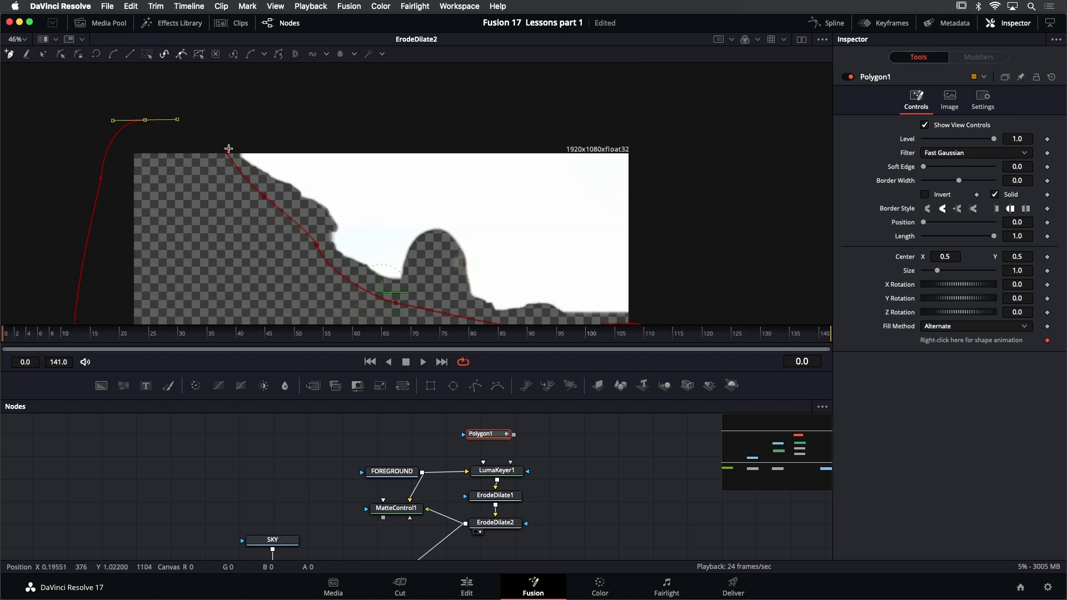
{"action": "left_click", "coordinate": [226, 153]}
Set Polygon1's Soft Edge to 0.0126 and view the whole Polygon1 mask in the viewer
{"action": "scroll", "coordinate": [333, 150], "scroll_direction": "down", "scroll_amount": 5}
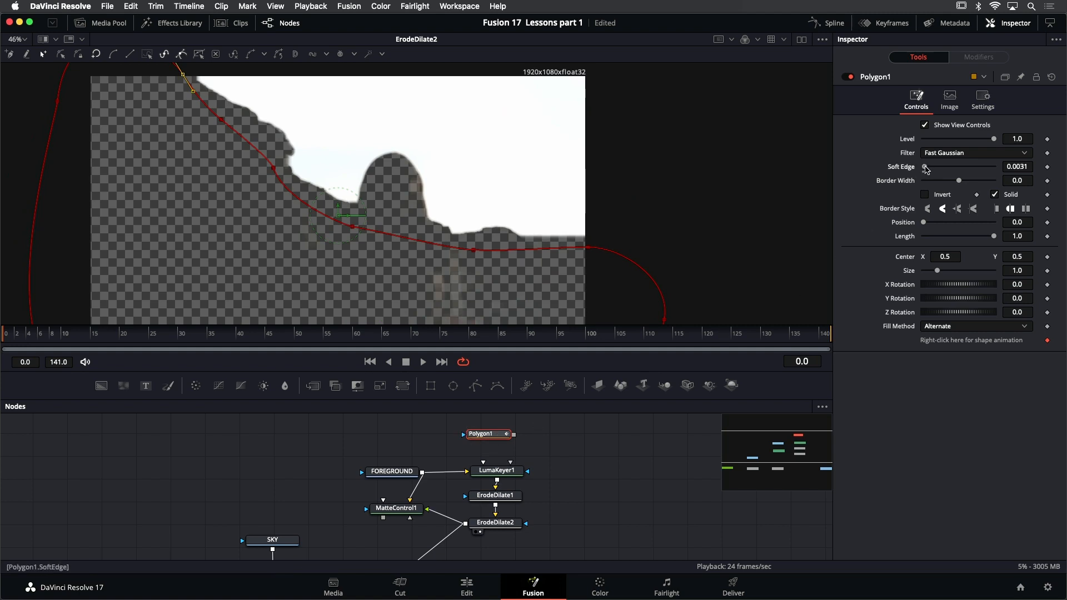
{"action": "left_click_drag", "start_coordinate": [929, 166], "coordinate": [931, 167]}
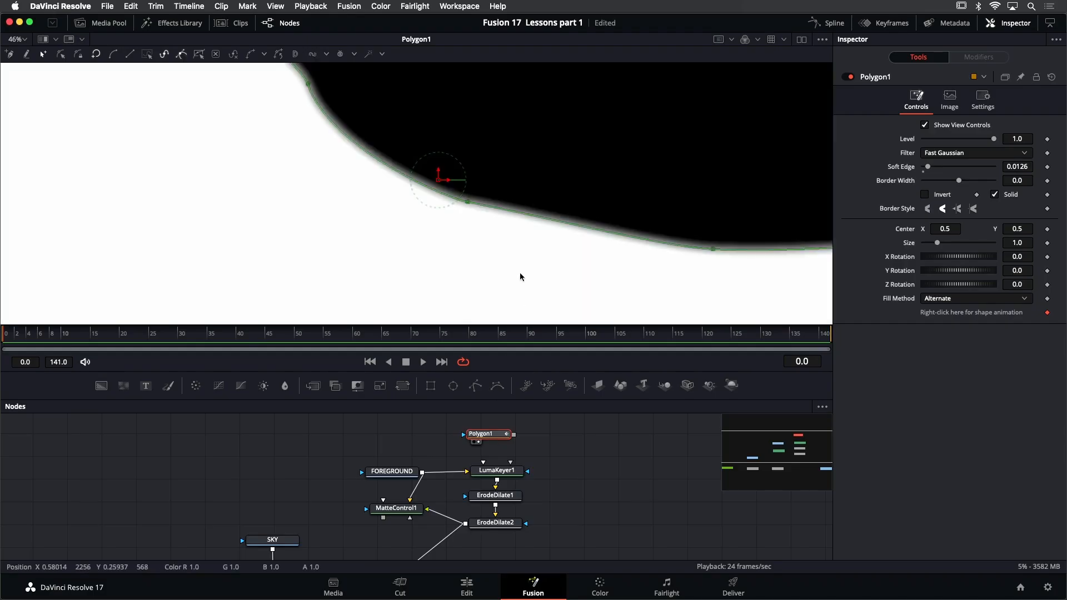
{"action": "scroll", "coordinate": [494, 267], "scroll_direction": "down", "scroll_amount": 3}
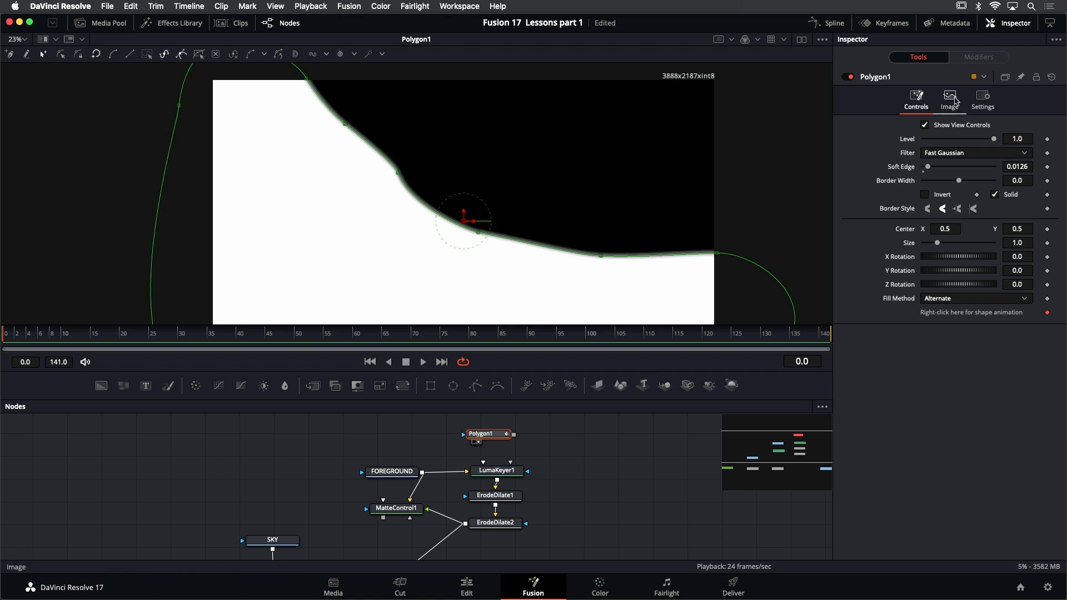
Give Polygon1 a Custom output size of 1920 by 1080 with Use Frame Format Settings disabled
{"action": "left_click", "coordinate": [951, 99]}
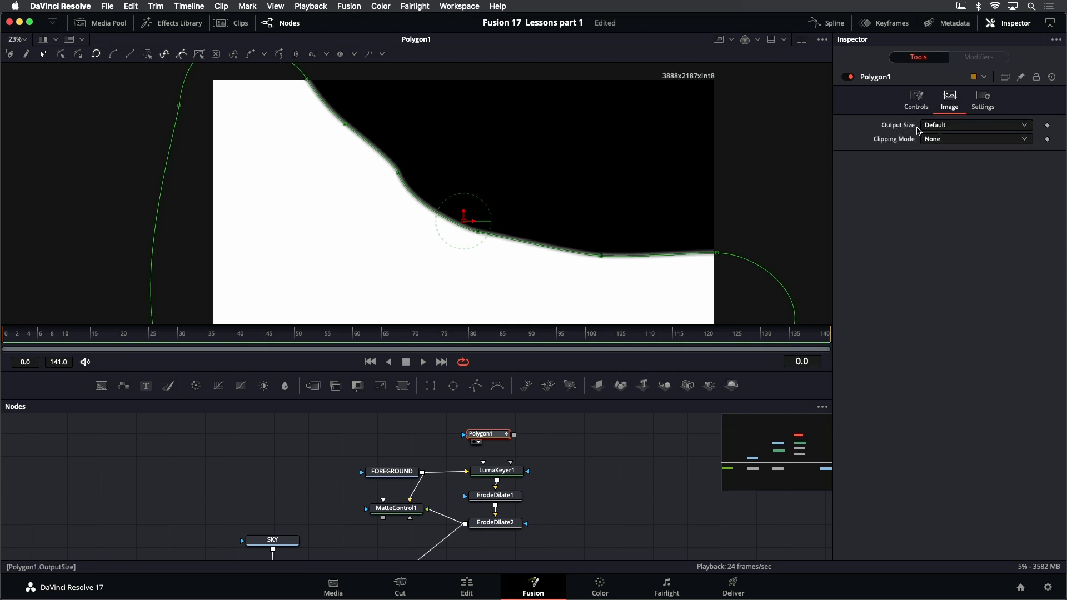
{"action": "left_click", "coordinate": [953, 129]}
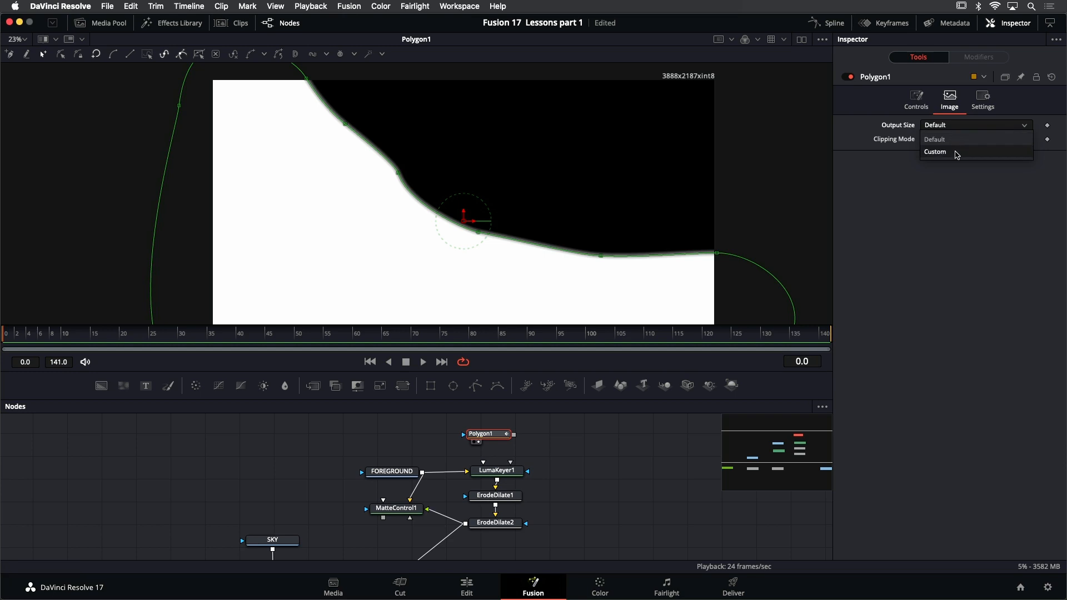
{"action": "left_click", "coordinate": [956, 153]}
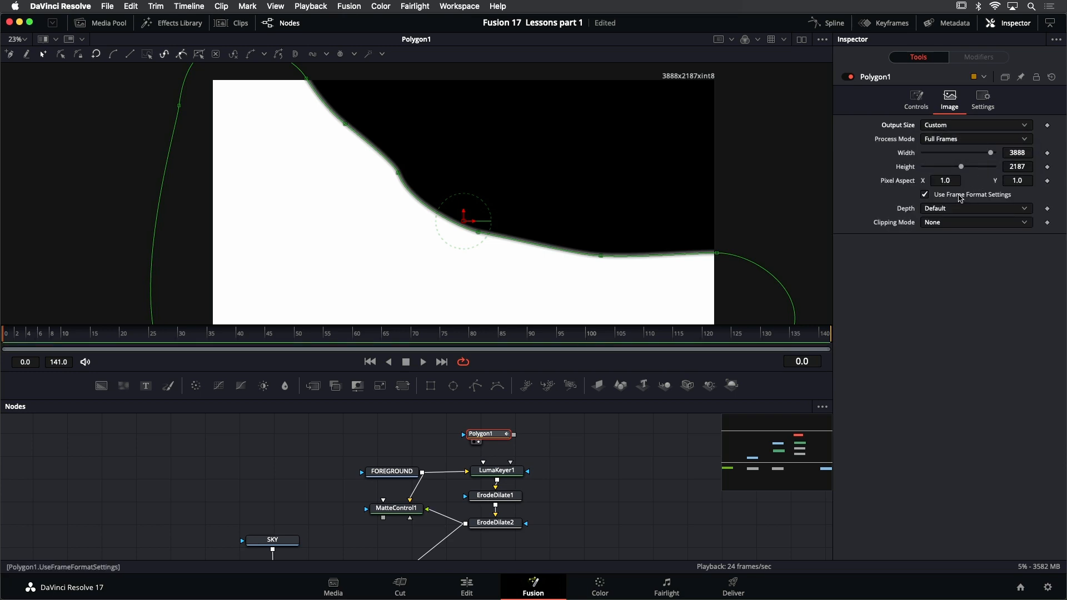
{"action": "left_click", "coordinate": [960, 196]}
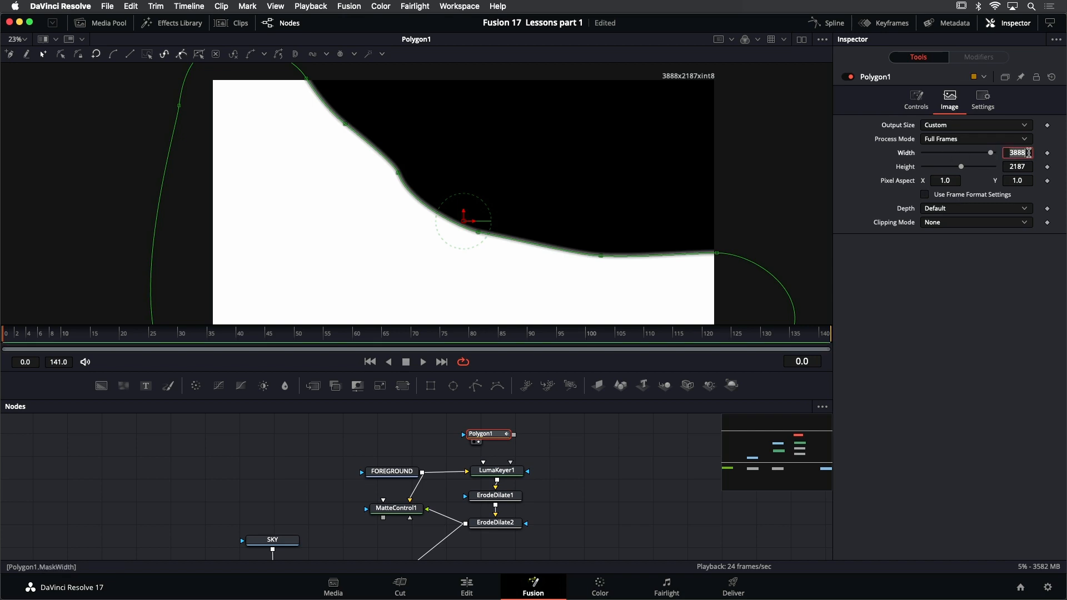
{"action": "key", "text": "Tab"}
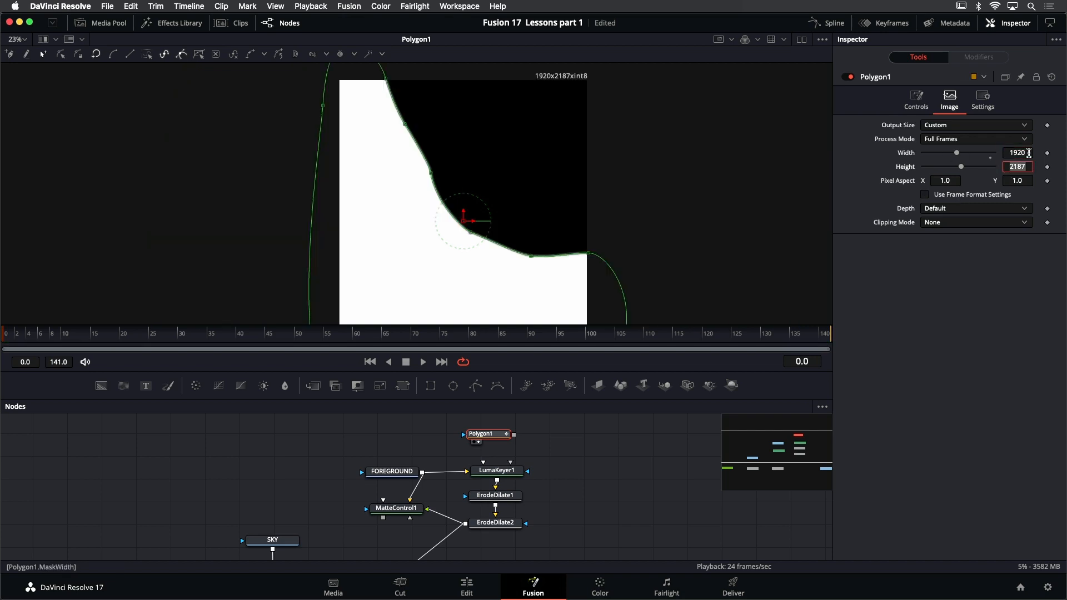
{"action": "type", "text": "1080"}
{"action": "key", "text": "Tab"}
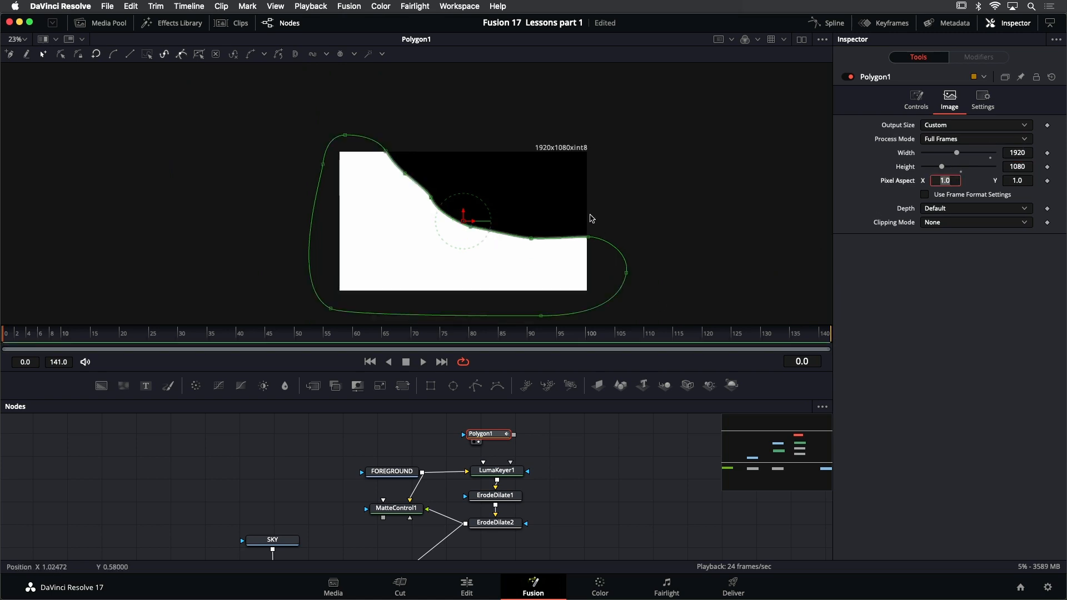
Connect Polygon1 to LumaKeyer1's GarbageMatte input and play back the ErodeDilate2 result to check the matte
{"action": "left_click_drag", "start_coordinate": [531, 525], "coordinate": [539, 518]}
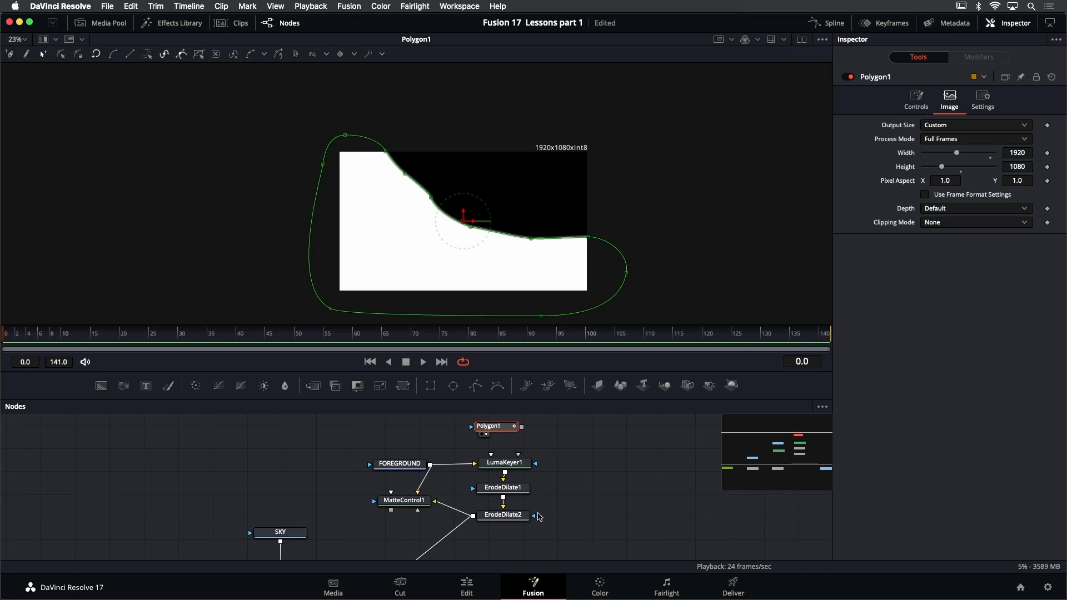
{"action": "left_click", "coordinate": [515, 520]}
{"action": "key", "text": "1"}
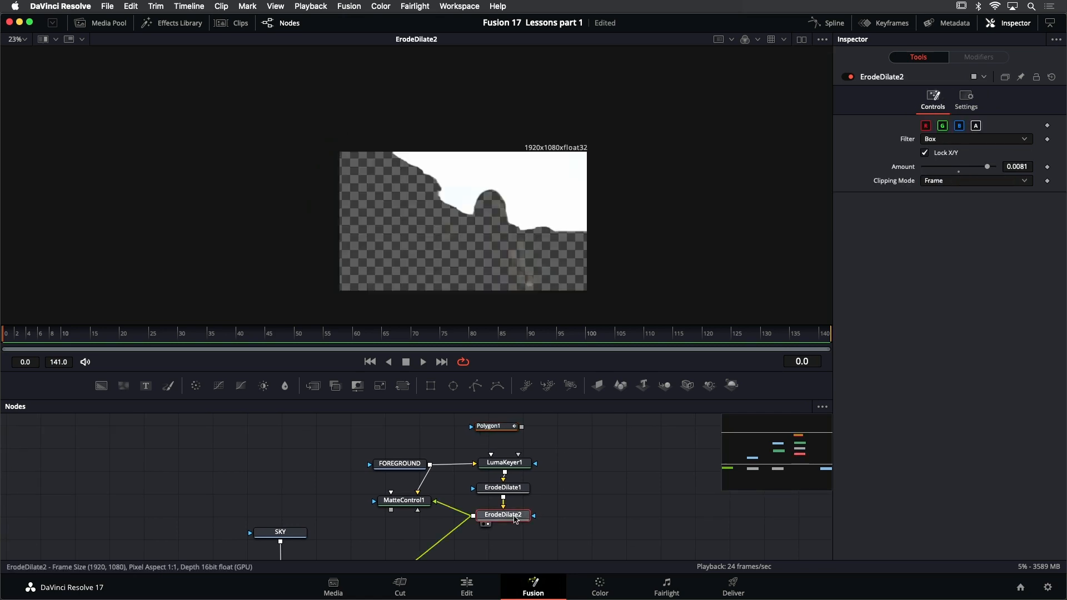
{"action": "scroll", "coordinate": [516, 454], "scroll_direction": "up", "scroll_amount": 2}
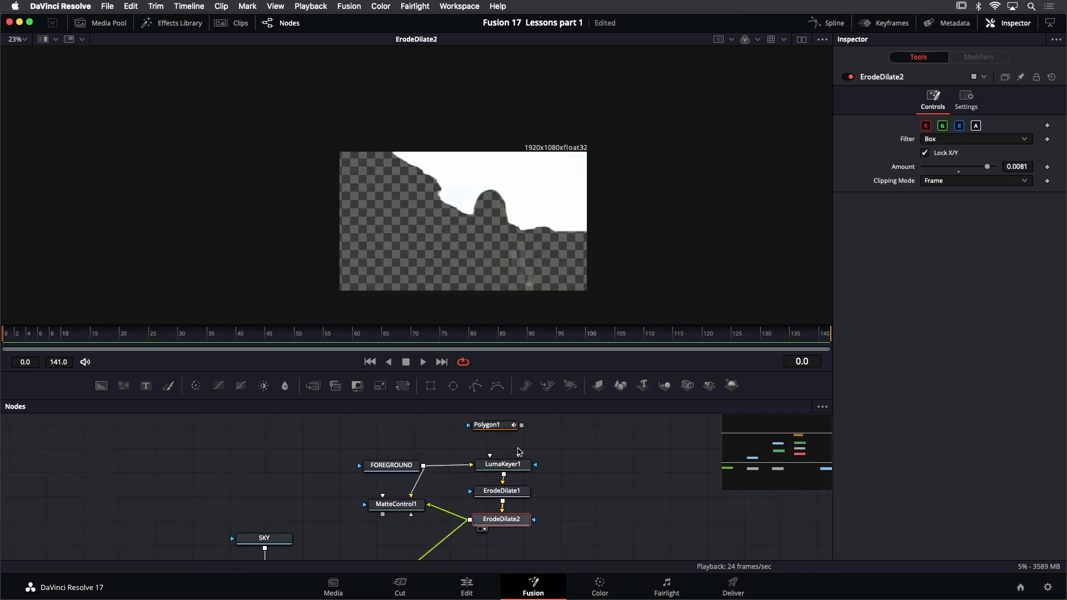
{"action": "mouse_move", "coordinate": [510, 429]}
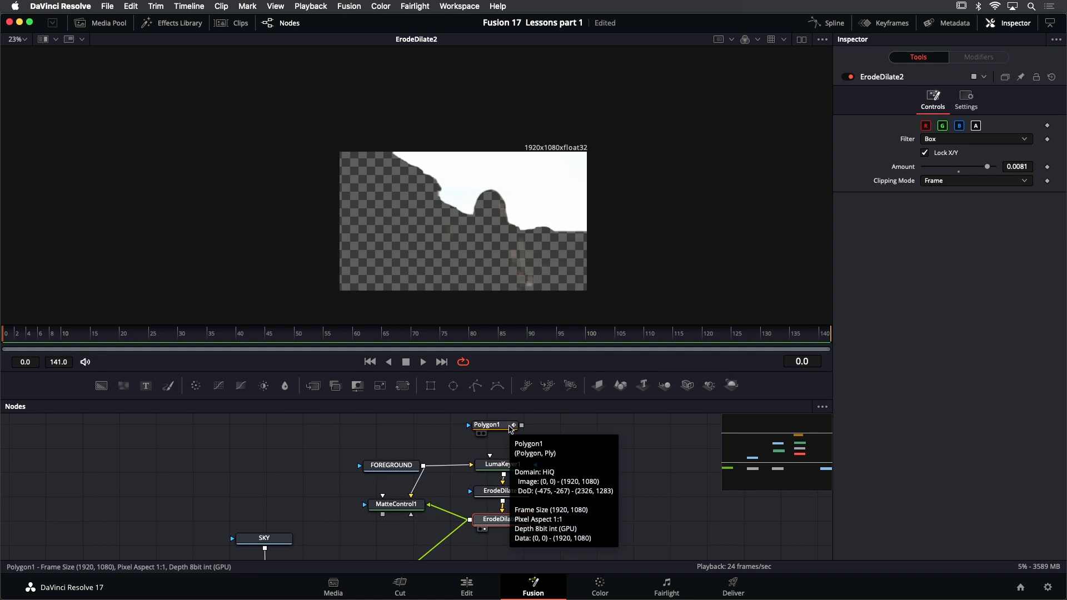
{"action": "mouse_move", "coordinate": [502, 473]}
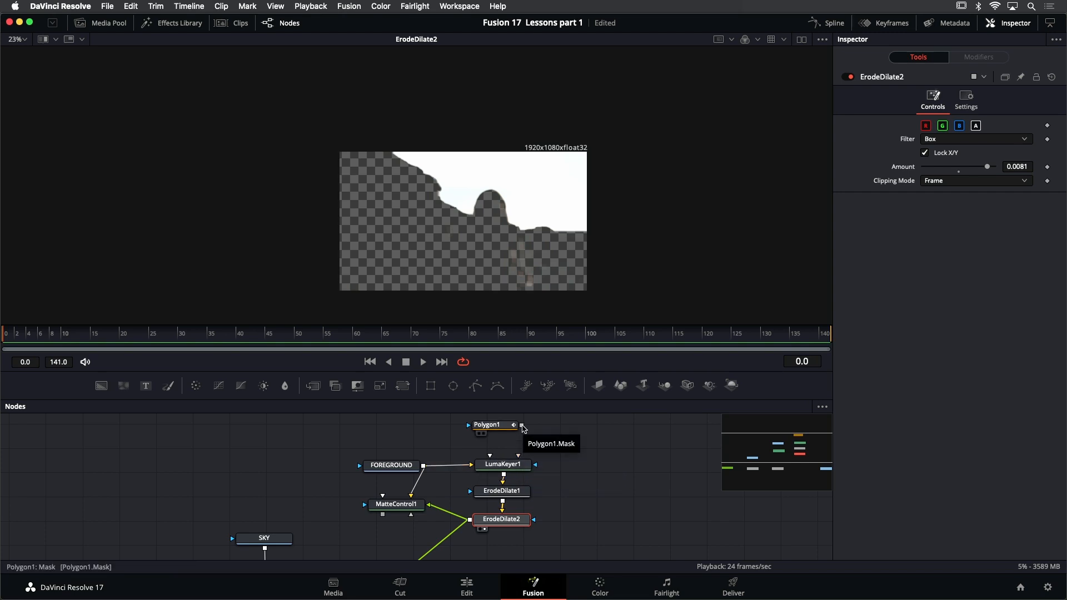
{"action": "left_click_drag", "start_coordinate": [522, 426], "coordinate": [508, 469]}
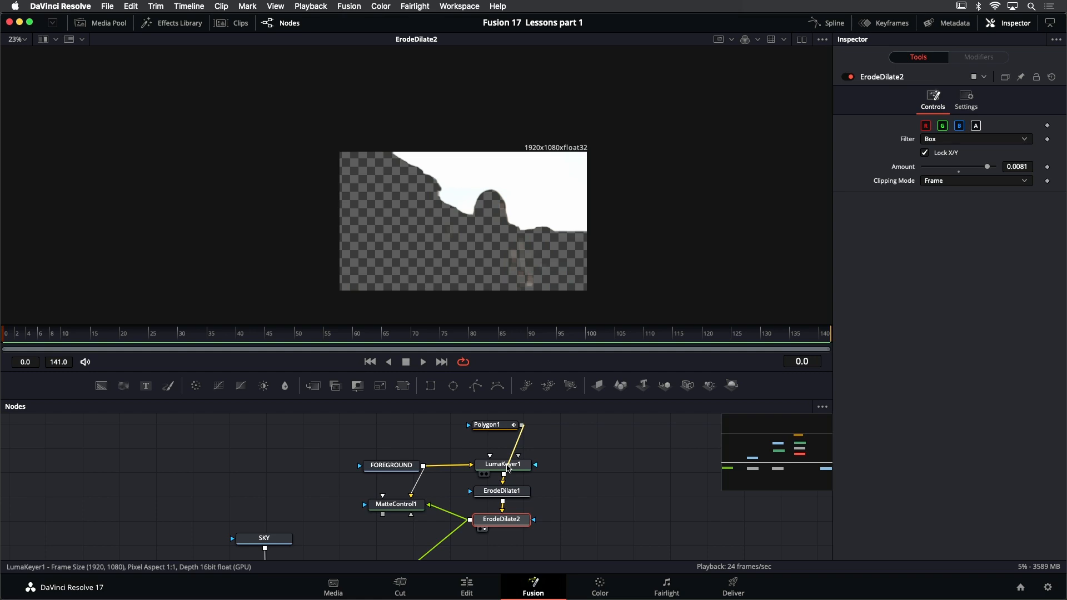
{"action": "left_click_drag", "start_coordinate": [509, 468], "coordinate": [508, 469]}
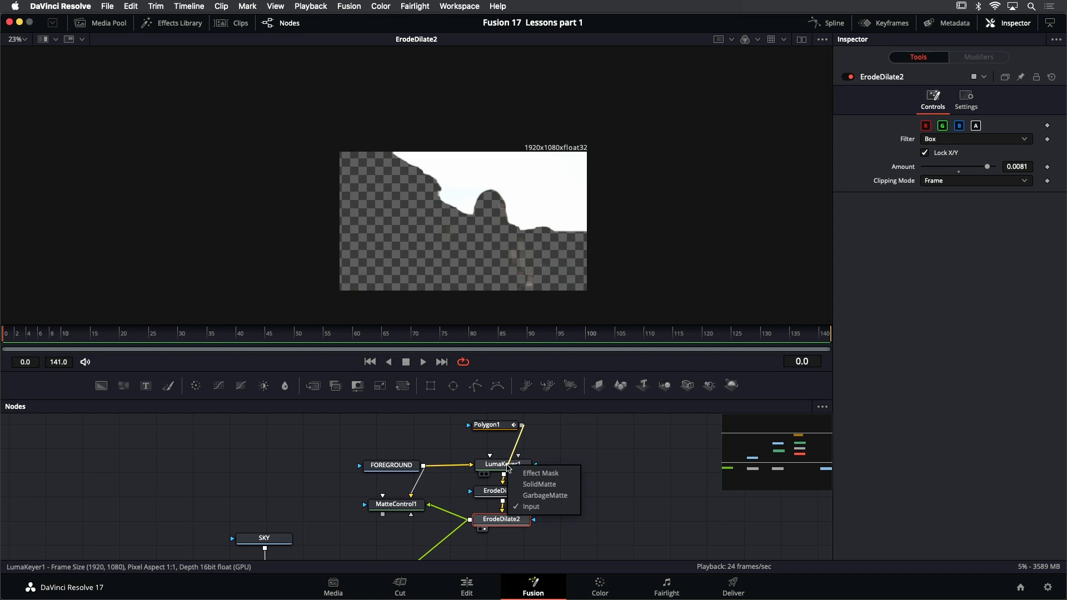
{"action": "left_click", "coordinate": [528, 495]}
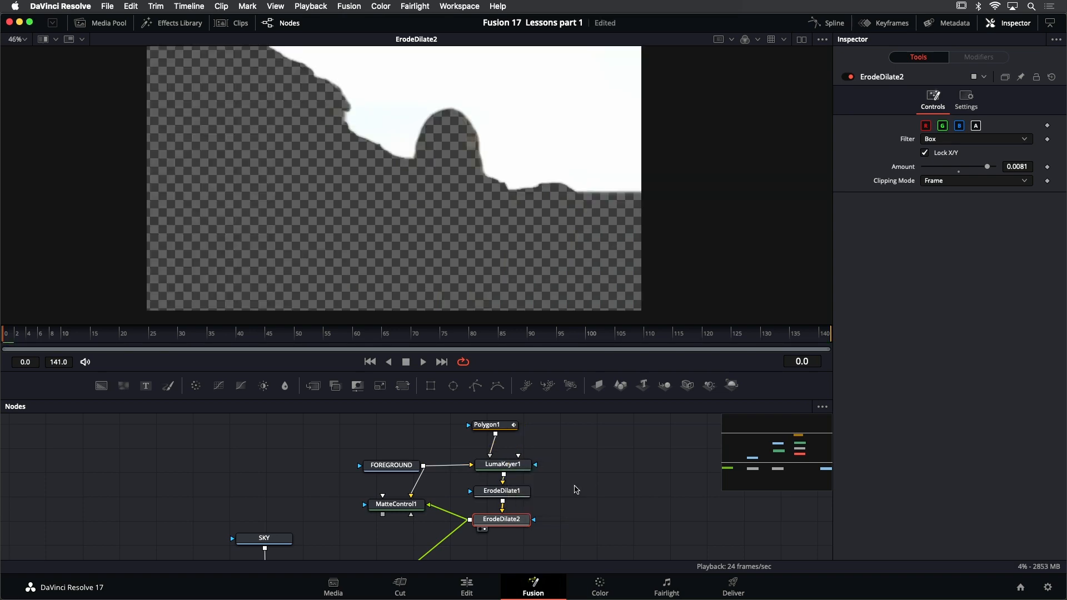
{"action": "left_click", "coordinate": [424, 363]}
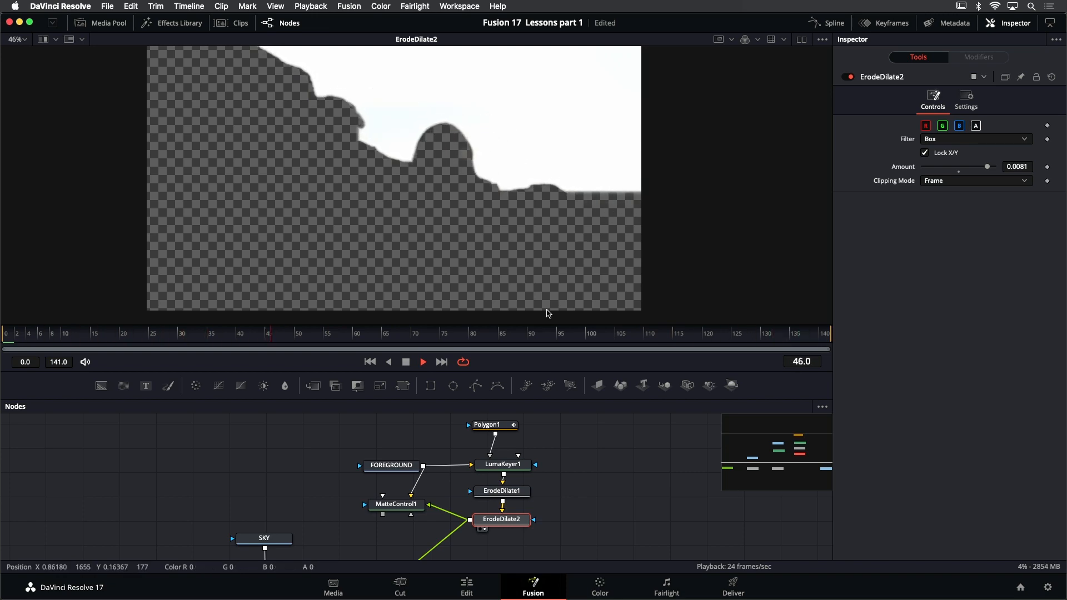
{"action": "left_click", "coordinate": [406, 361]}
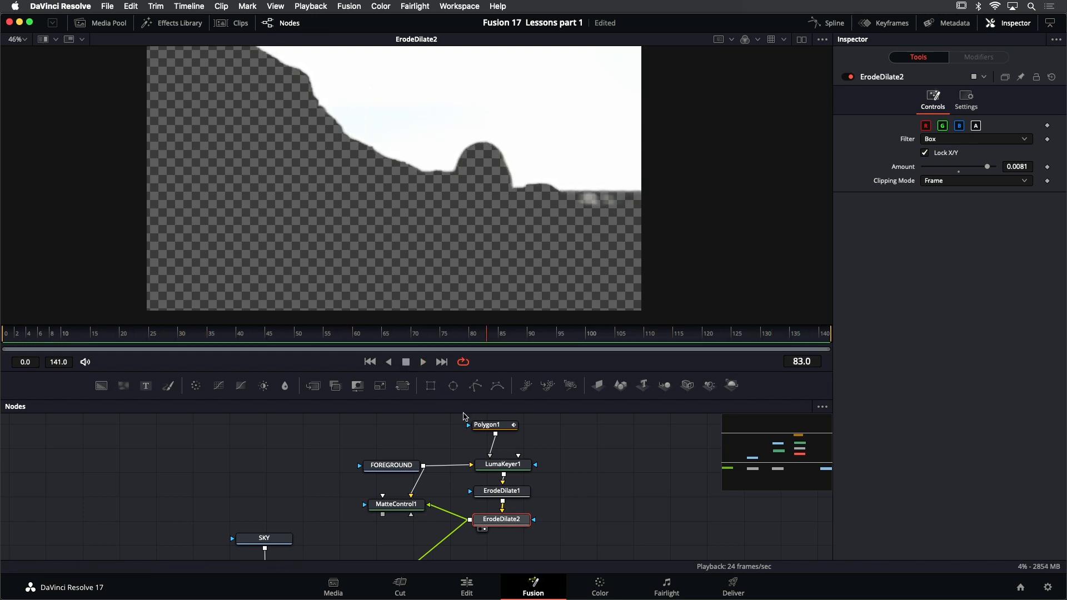
At the first frame, raise Polygon1's point at the image's right edge to the horizon and play back the result
{"action": "left_click", "coordinate": [487, 425]}
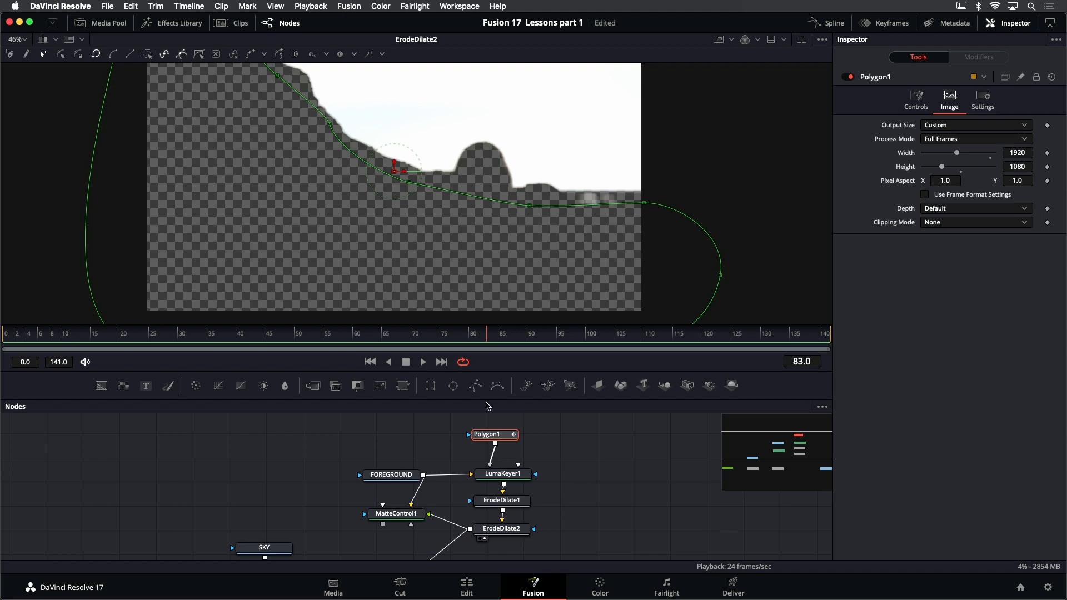
{"action": "left_click", "coordinate": [370, 362]}
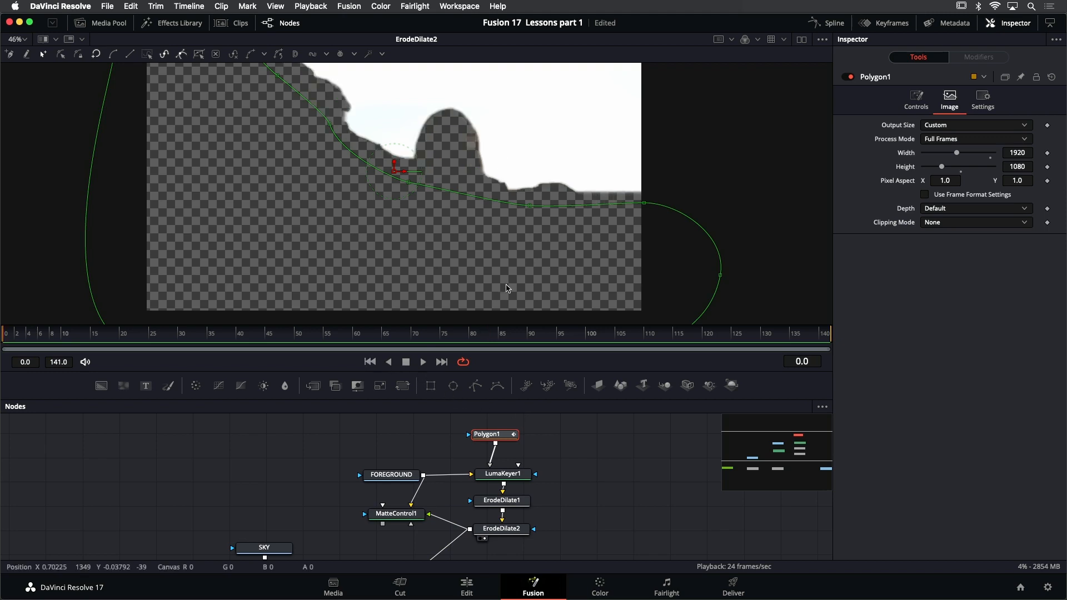
{"action": "left_click_drag", "start_coordinate": [643, 204], "coordinate": [565, 198]}
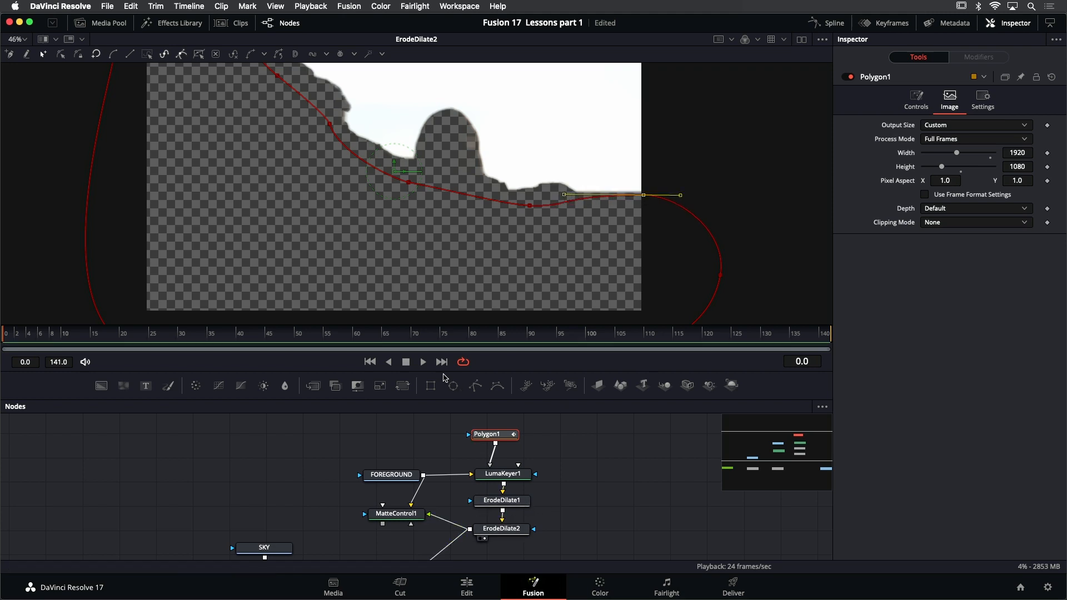
{"action": "left_click", "coordinate": [423, 361]}
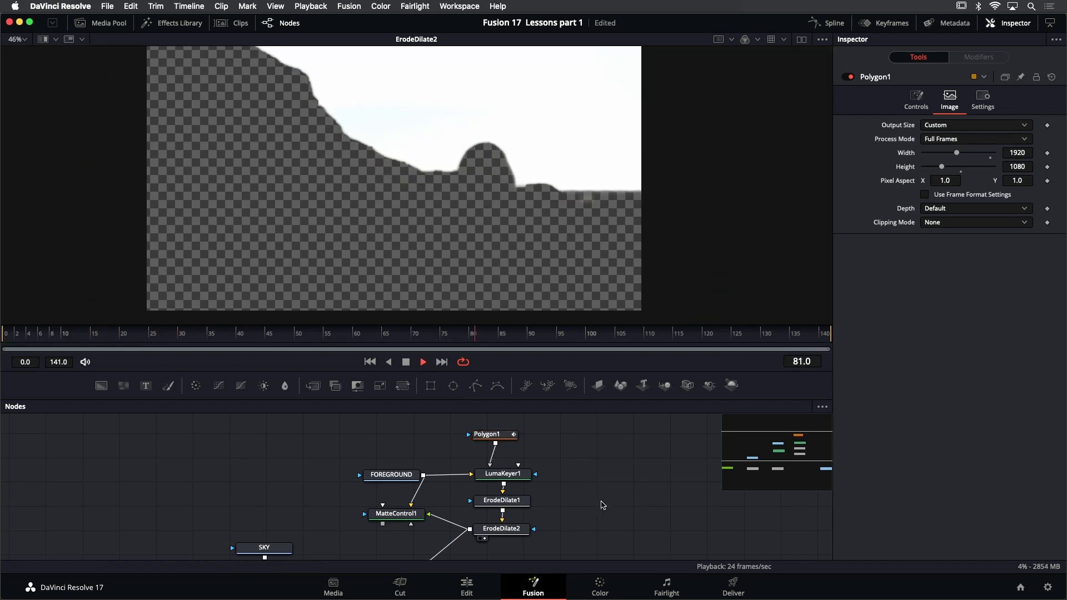
{"action": "left_click", "coordinate": [405, 361]}
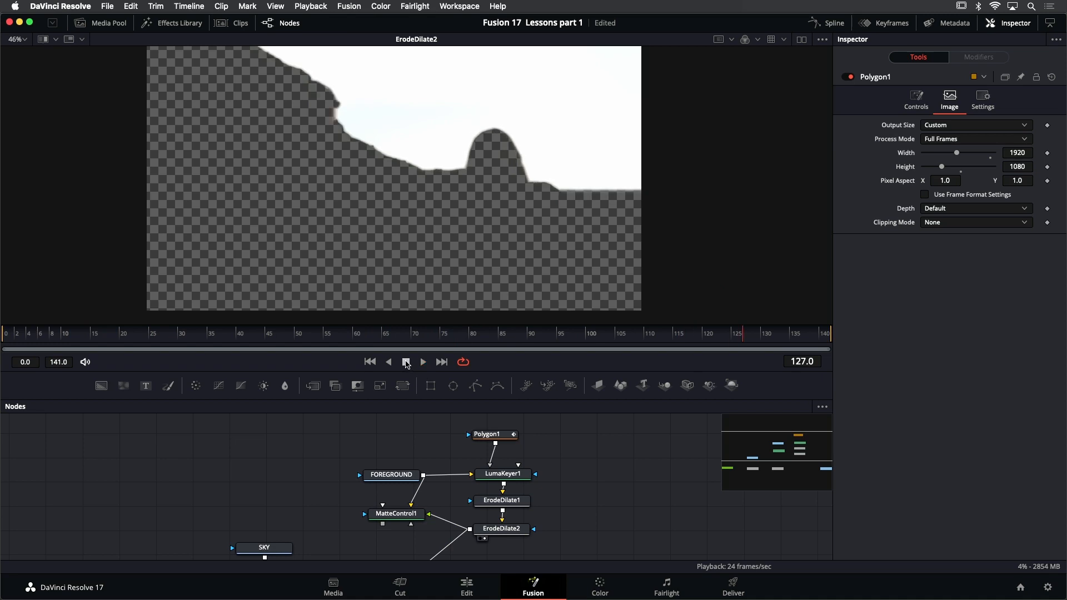
At the first frame, raise Polygon1's point below the small rocks so the edge follows the horizon, and recheck the playback
{"action": "left_click", "coordinate": [369, 362]}
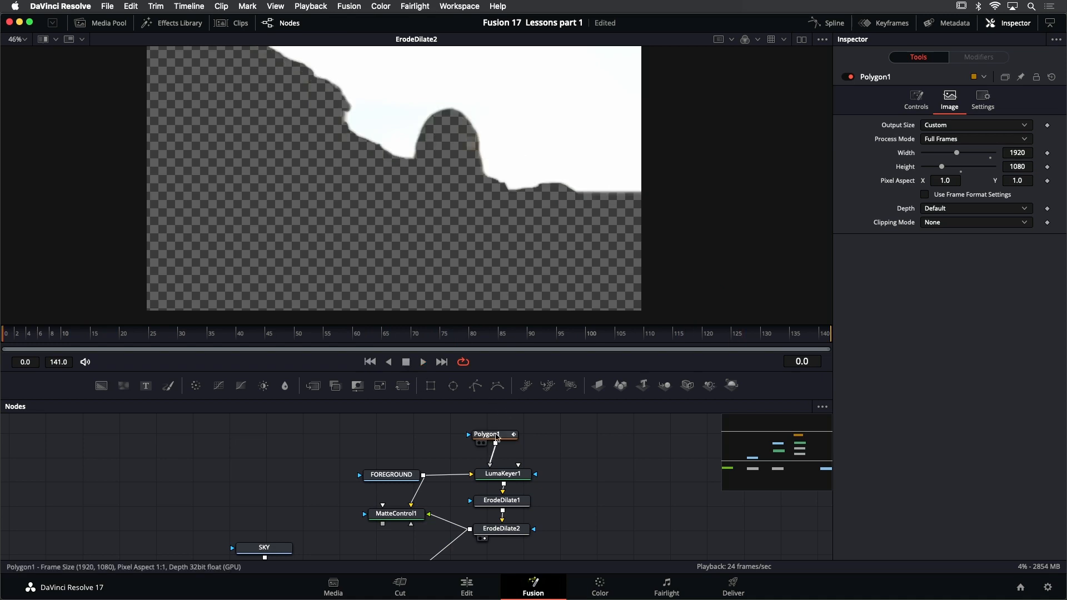
{"action": "left_click", "coordinate": [489, 434]}
{"action": "left_click_drag", "start_coordinate": [530, 206], "coordinate": [569, 195]}
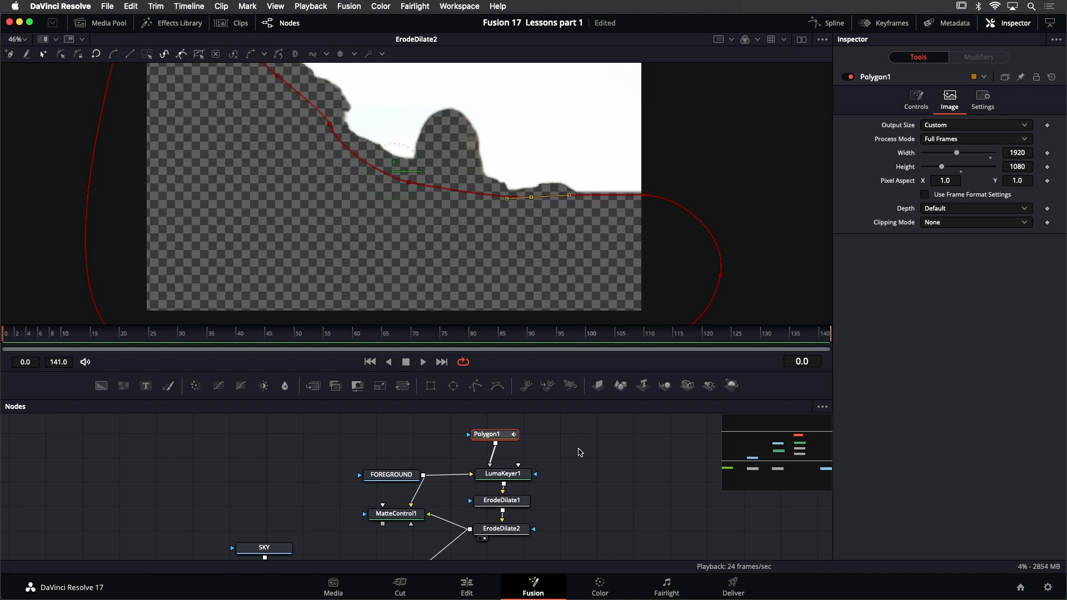
{"action": "left_click", "coordinate": [565, 465]}
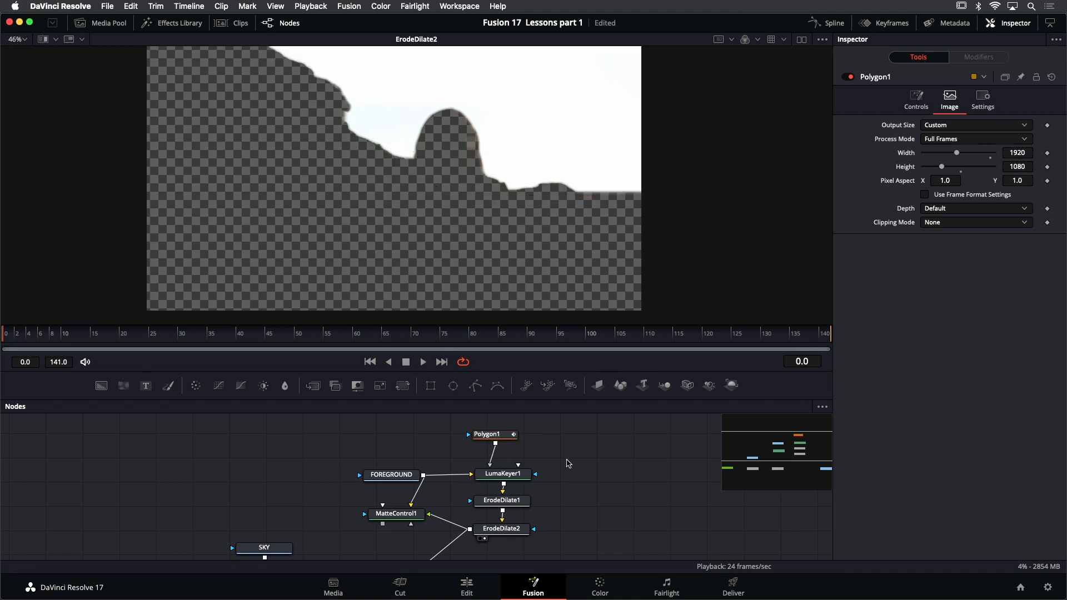
{"action": "left_click", "coordinate": [425, 363]}
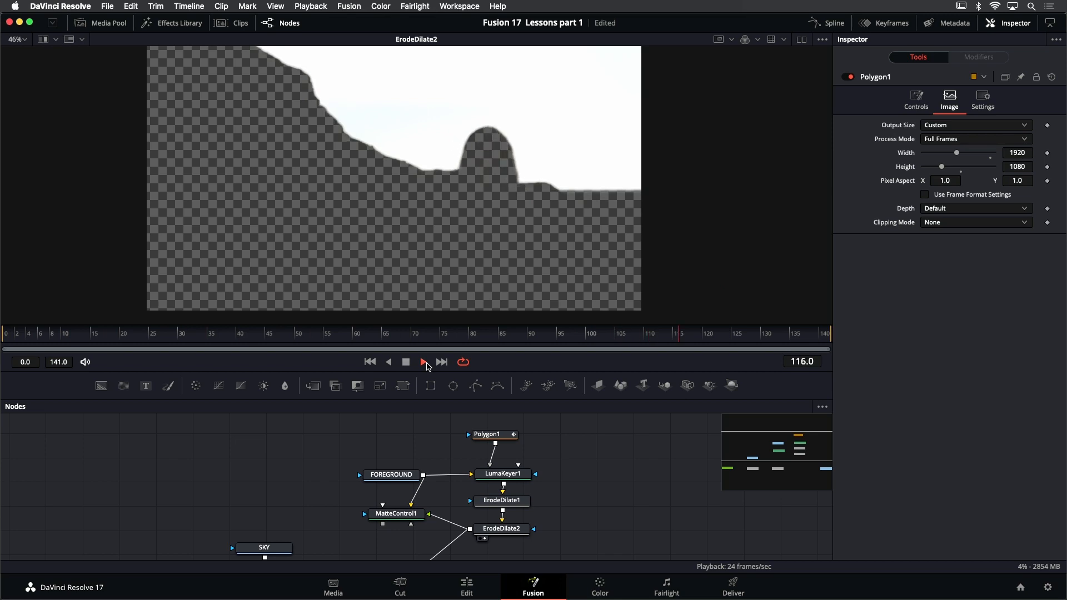
{"action": "left_click", "coordinate": [405, 362]}
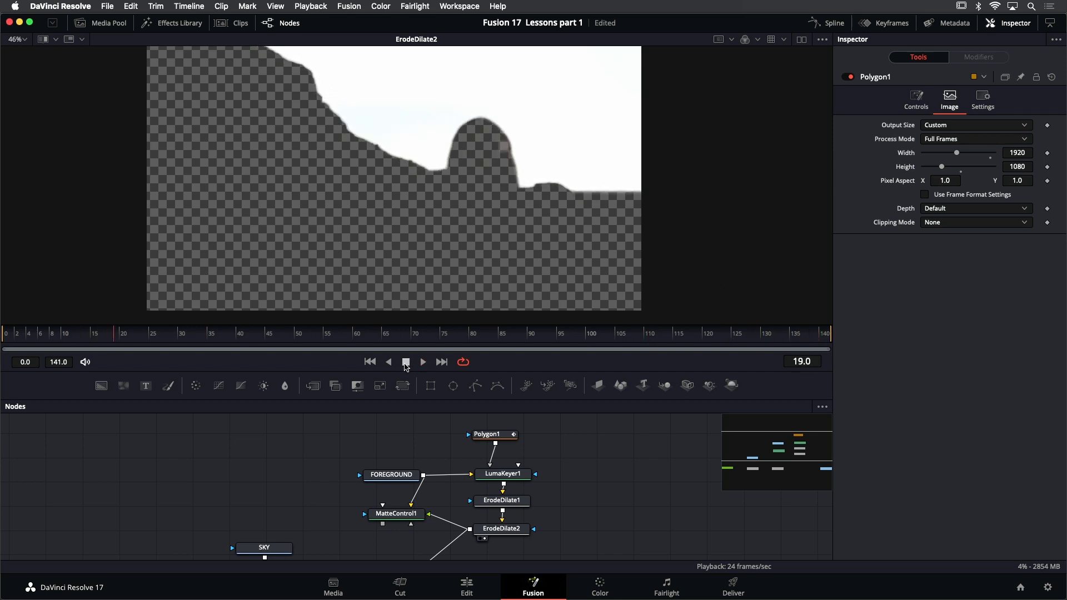
View MatteControl1 and connect its output to Merge1's foreground input in place of ErodeDilate2
{"action": "left_click_drag", "start_coordinate": [581, 486], "coordinate": [614, 451]}
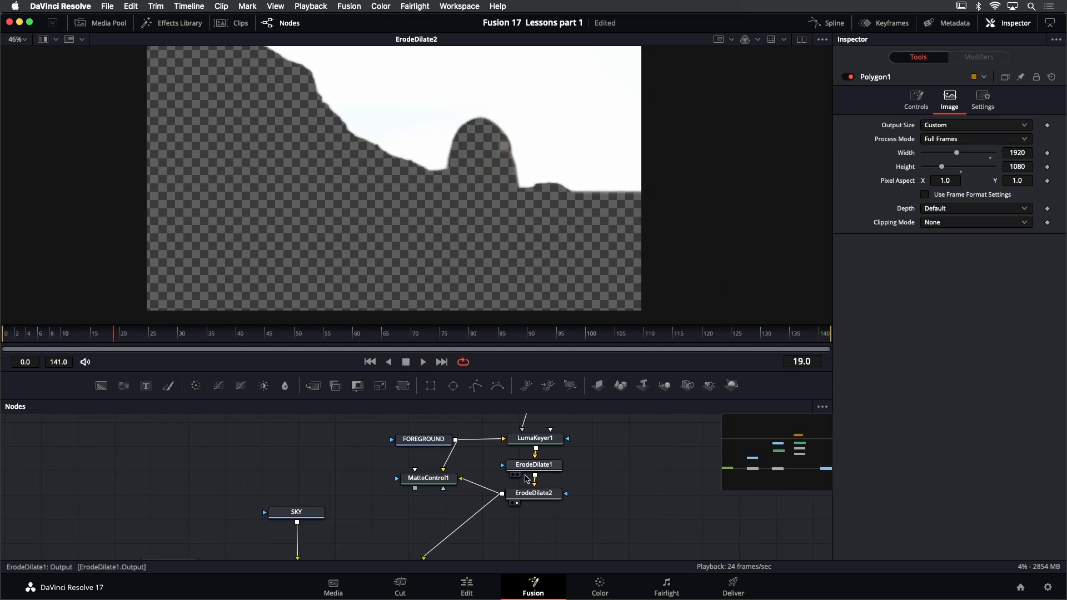
{"action": "left_click", "coordinate": [437, 483]}
{"action": "key", "text": "1"}
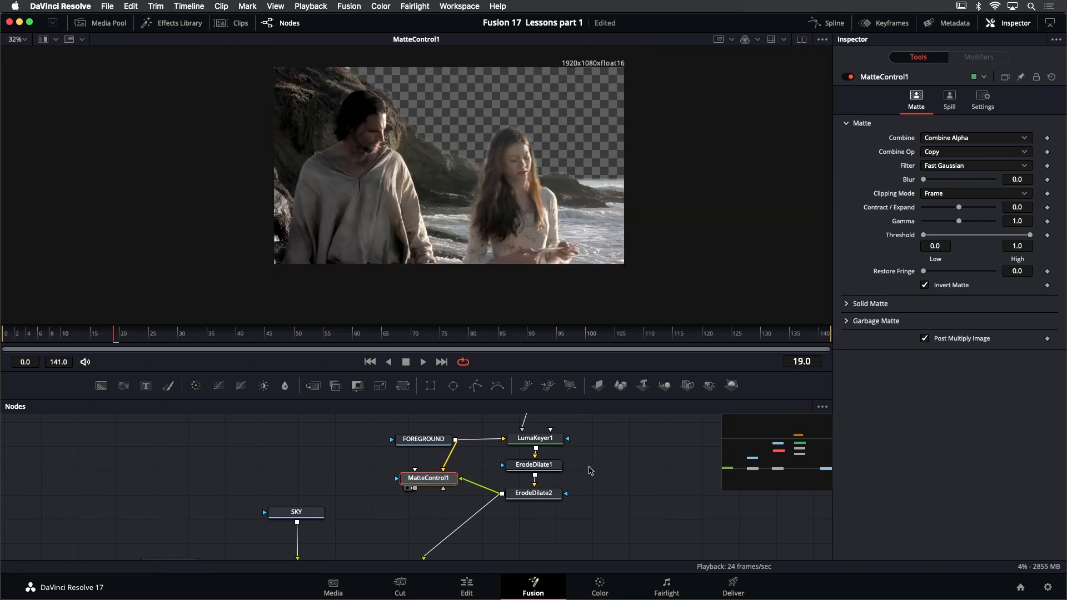
{"action": "left_click_drag", "start_coordinate": [589, 467], "coordinate": [645, 435]}
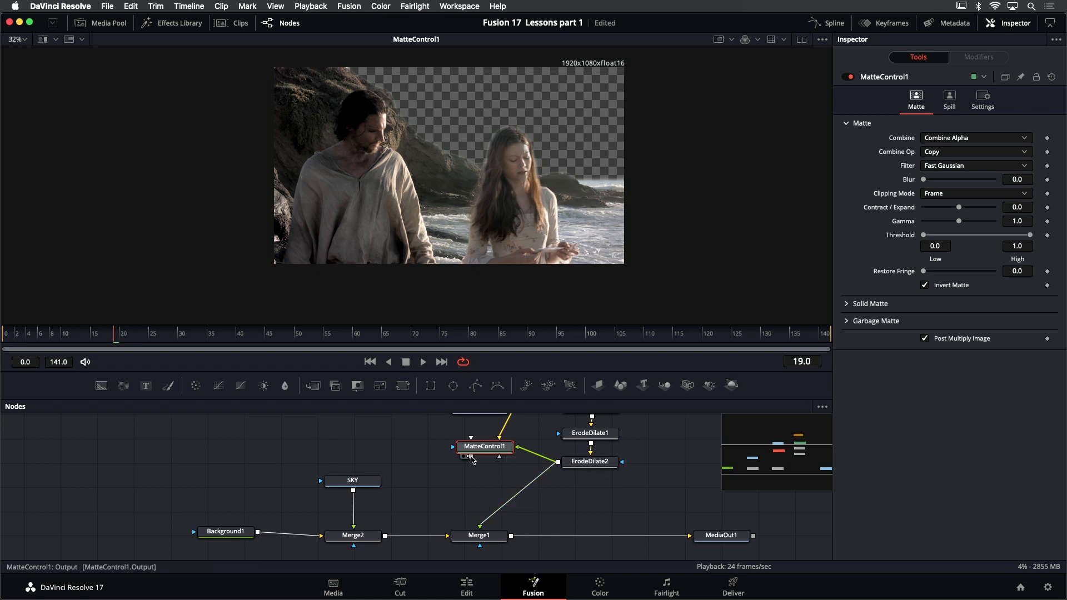
{"action": "left_click_drag", "start_coordinate": [471, 457], "coordinate": [481, 529]}
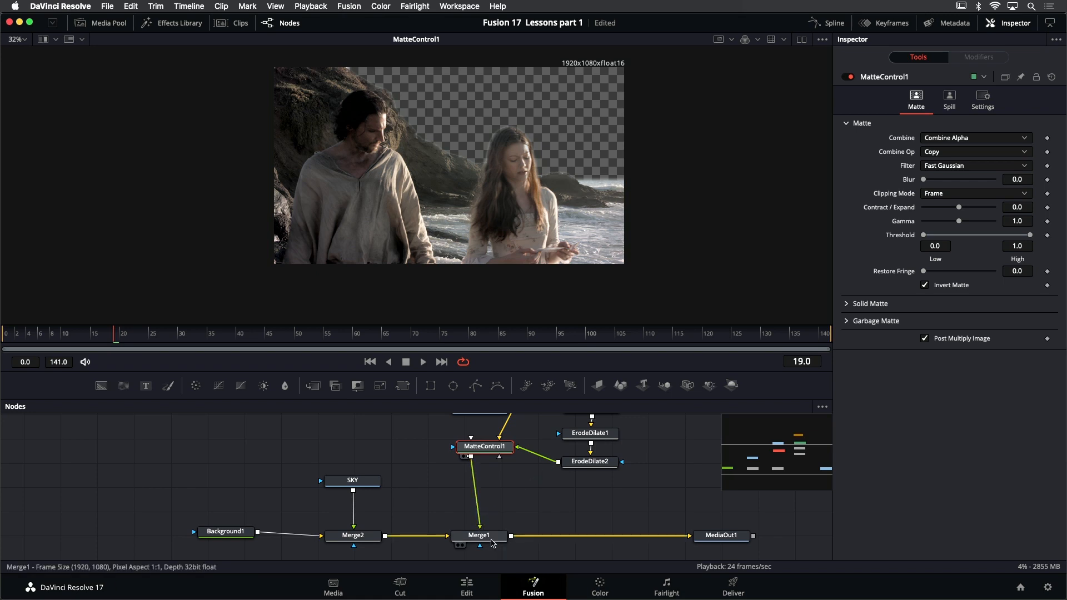
View Merge1, play back the sky composite in an enlarged viewer, and return to the first frame
{"action": "left_click", "coordinate": [490, 539]}
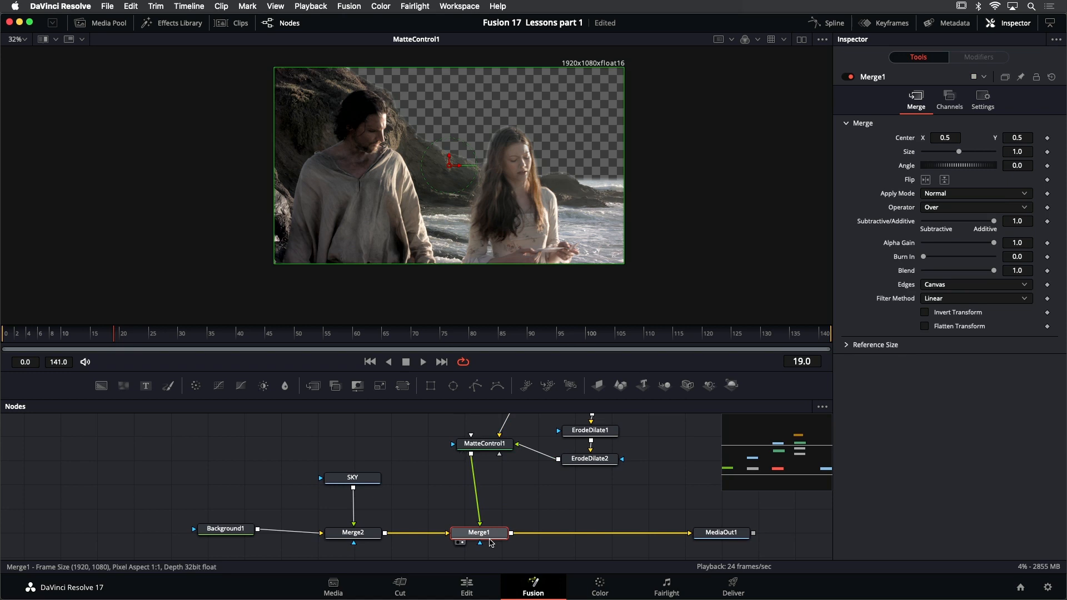
{"action": "key", "text": "1"}
{"action": "left_click", "coordinate": [424, 362]}
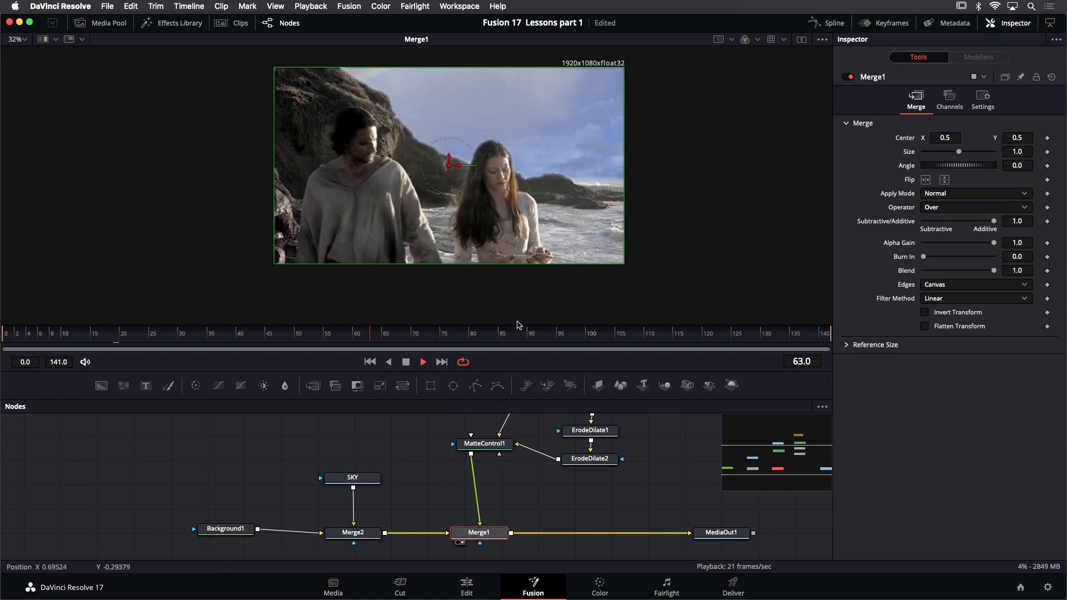
{"action": "key", "text": "super+f"}
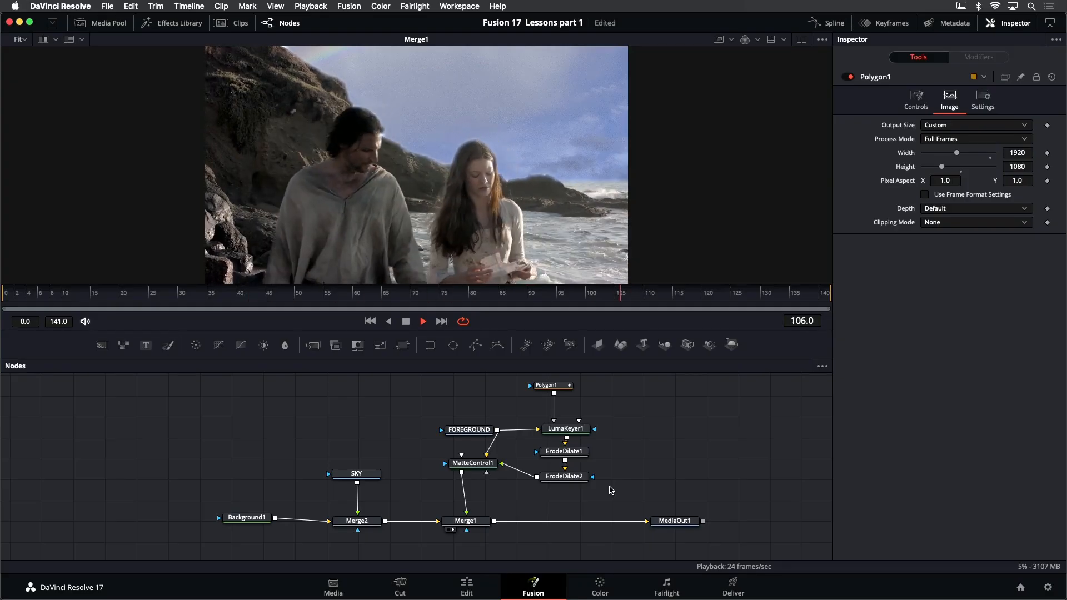
{"action": "left_click", "coordinate": [406, 323]}
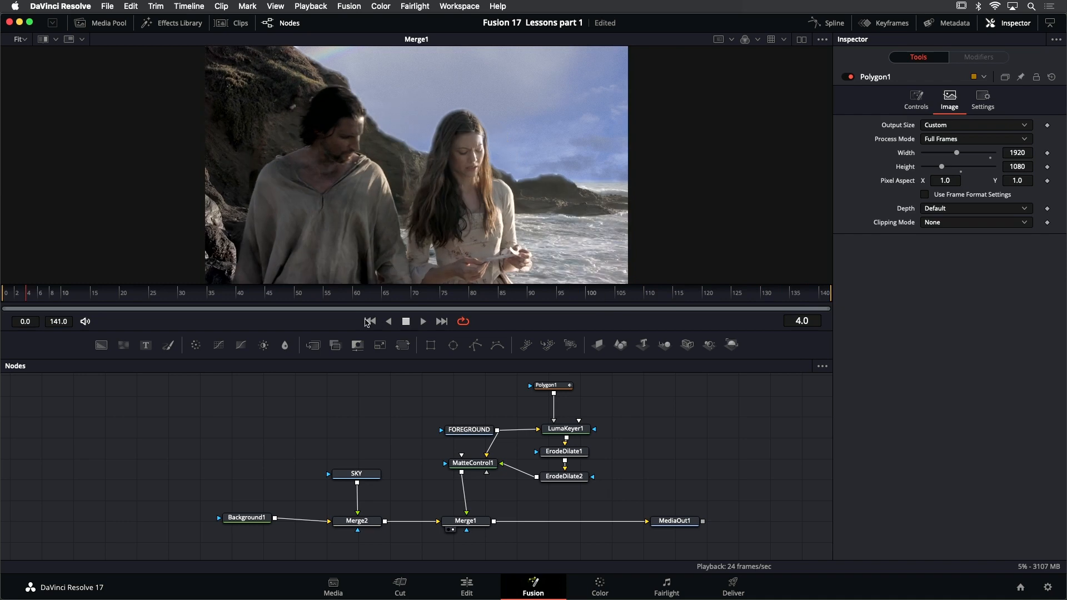
{"action": "left_click", "coordinate": [369, 321]}
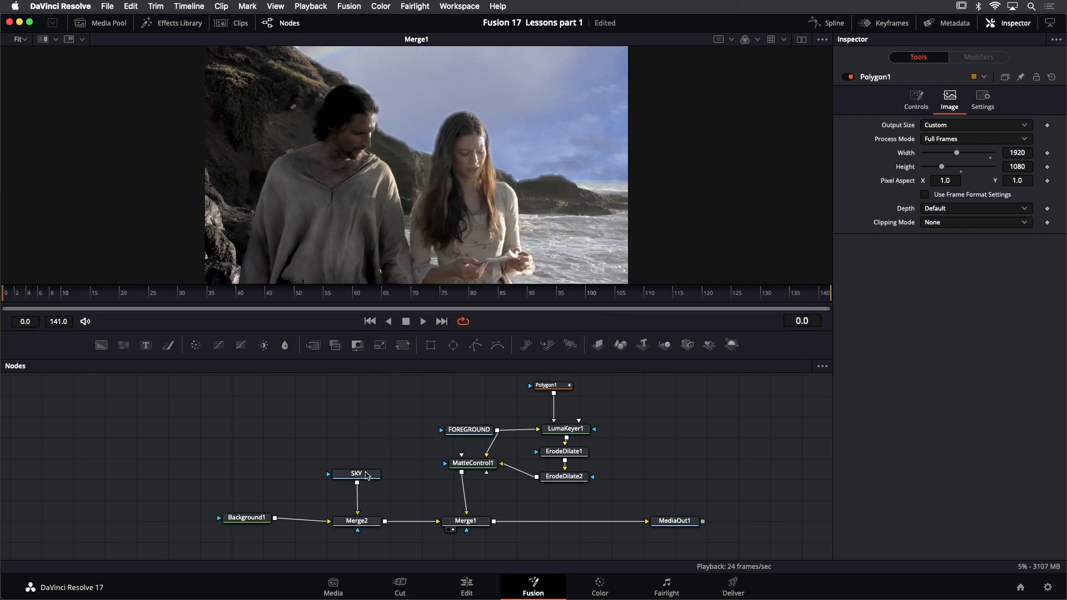
Examine the sky branch by viewing SKY, selecting Background1 and viewing Merge2
{"action": "left_click", "coordinate": [367, 475]}
{"action": "key", "text": "1"}
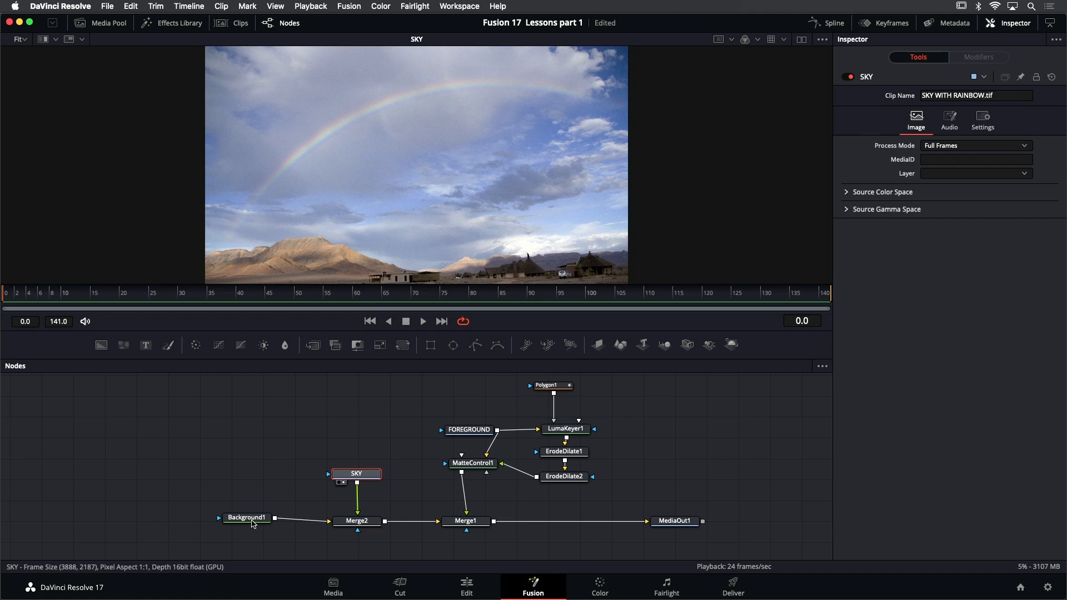
{"action": "left_click_drag", "start_coordinate": [251, 523], "coordinate": [251, 525]}
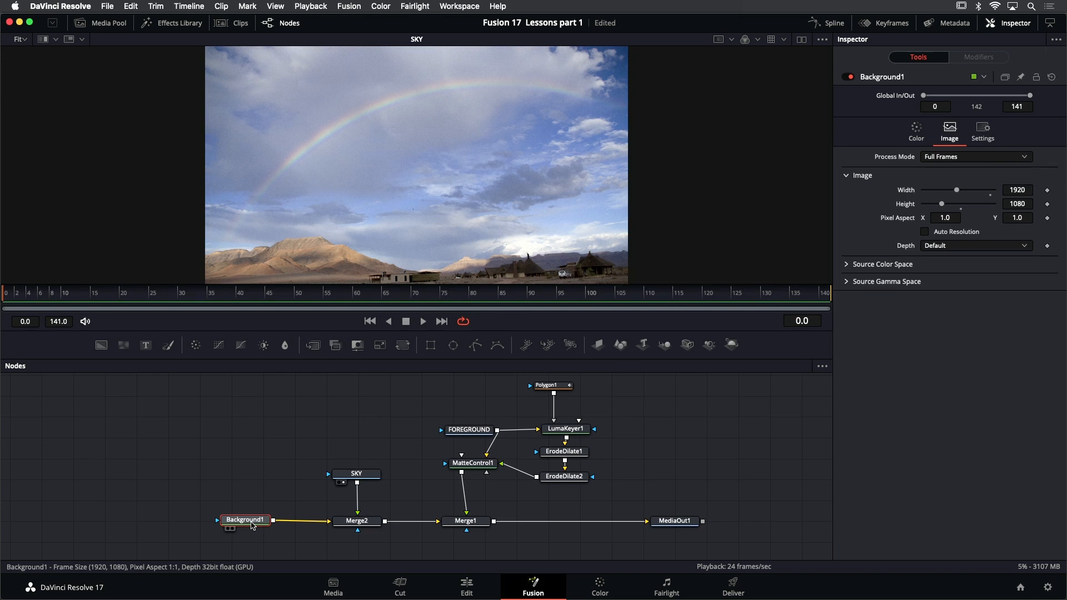
{"action": "left_click", "coordinate": [349, 526]}
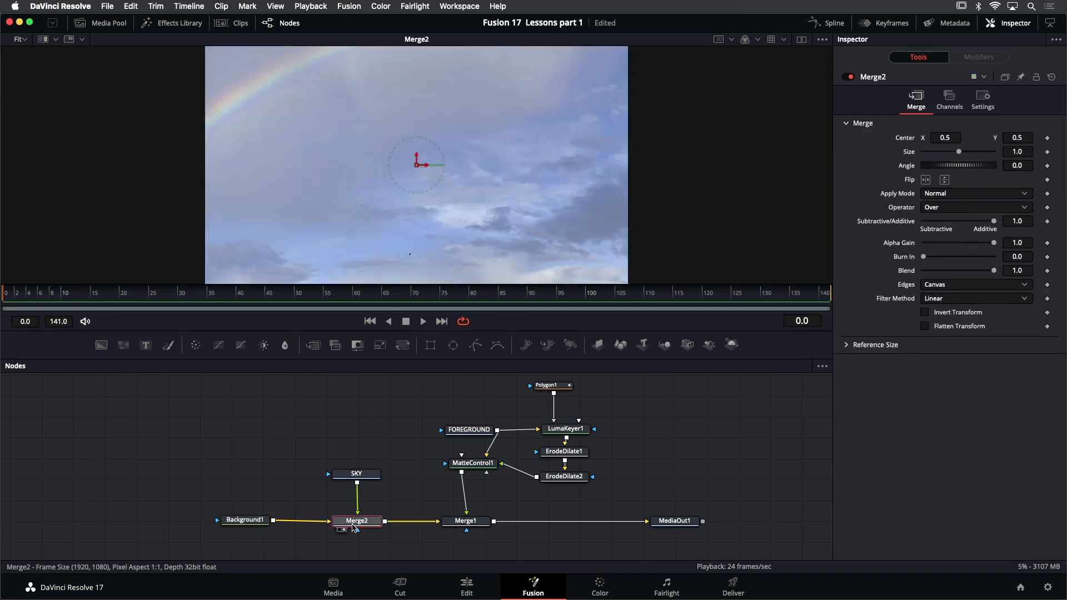
Examine the keying branch from FOREGROUND through LumaKeyer1, ErodeDilate1, ErodeDilate2 and Polygon1 to MatteControl1
{"action": "left_click", "coordinate": [481, 434]}
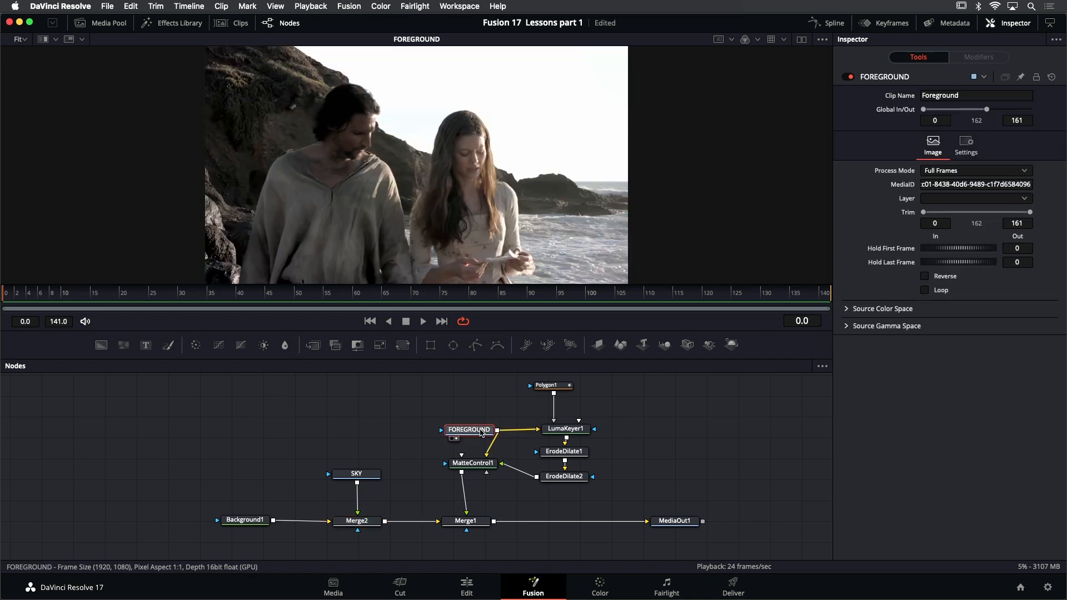
{"action": "left_click_drag", "start_coordinate": [509, 419], "coordinate": [453, 424]}
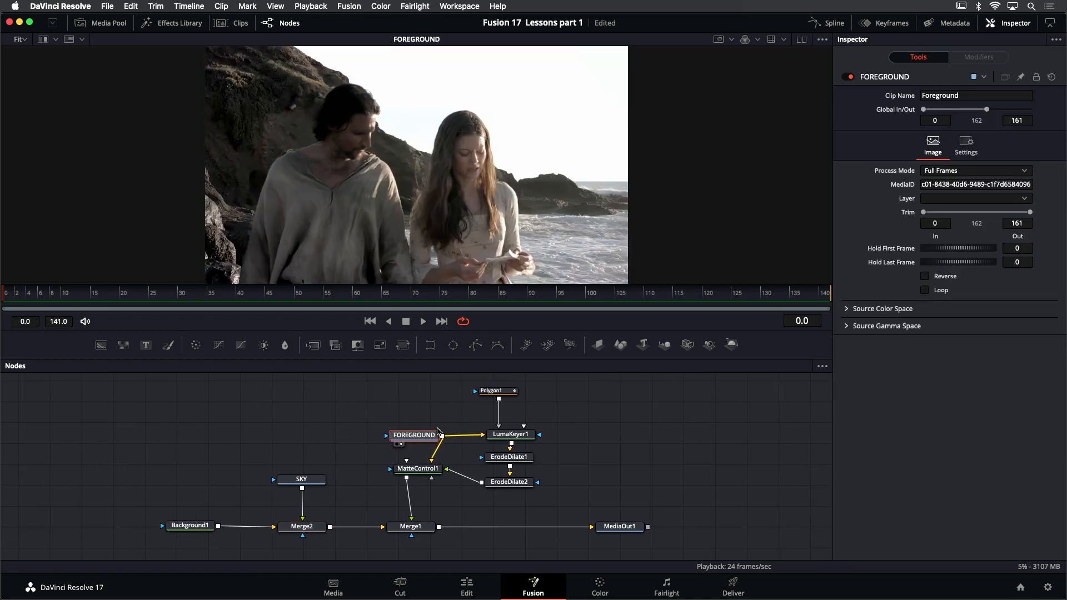
{"action": "left_click", "coordinate": [514, 436]}
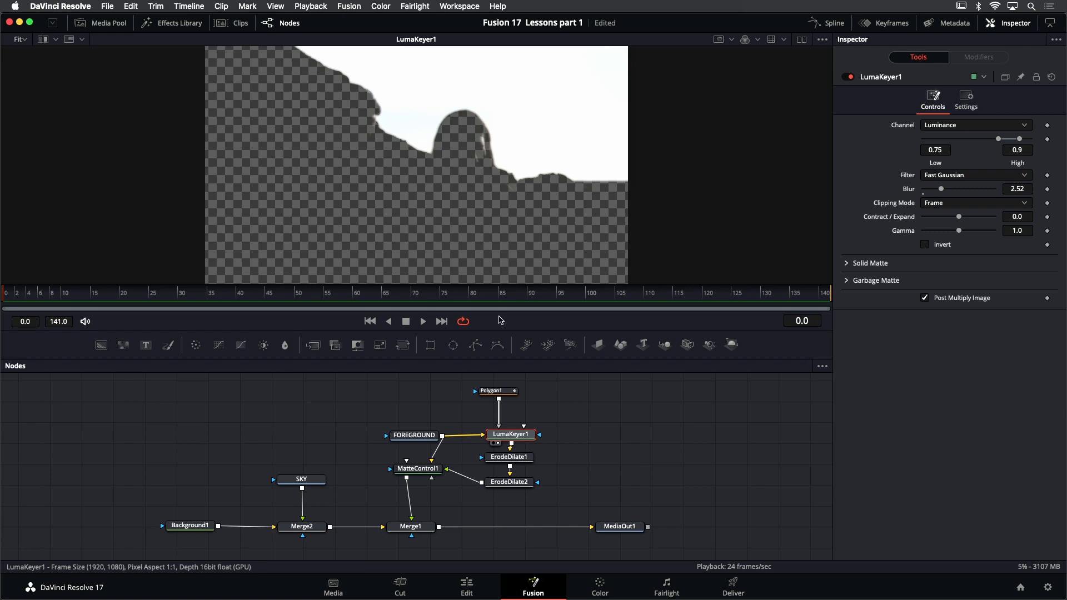
{"action": "left_click", "coordinate": [520, 457]}
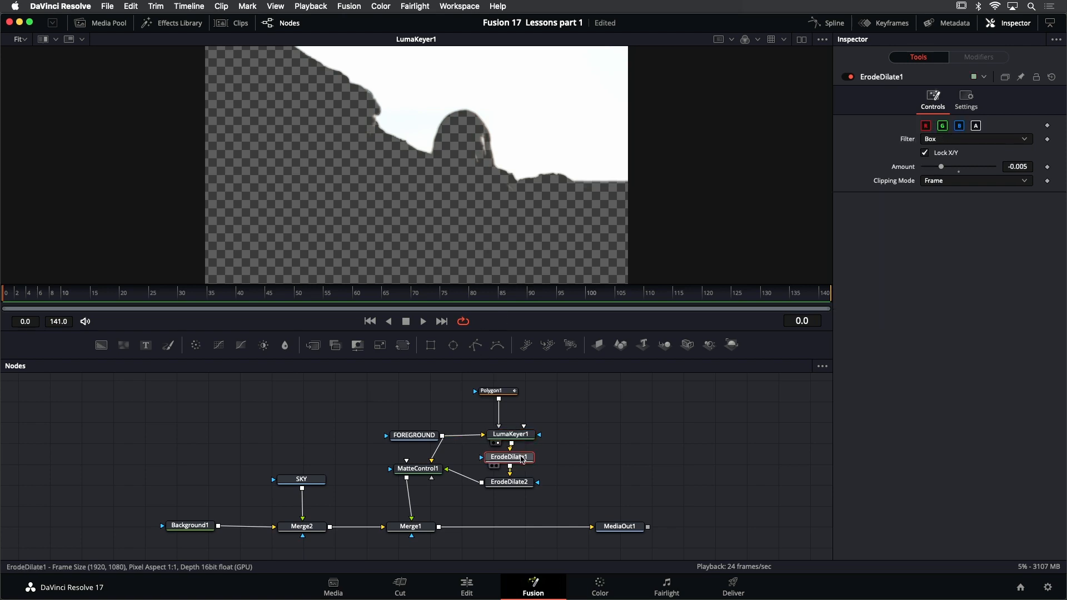
{"action": "key", "text": "1"}
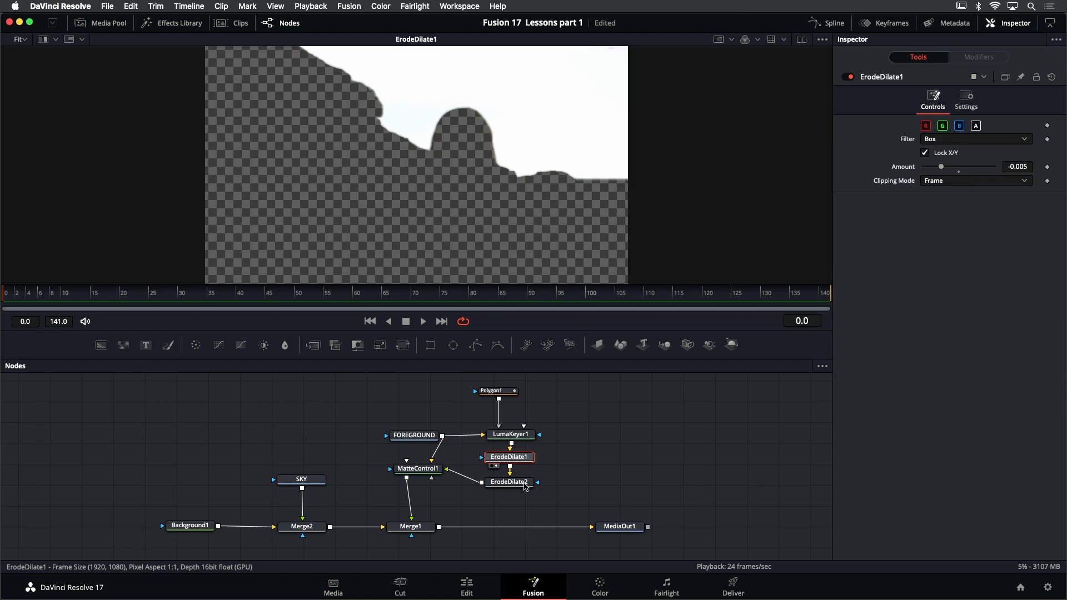
{"action": "left_click", "coordinate": [524, 487]}
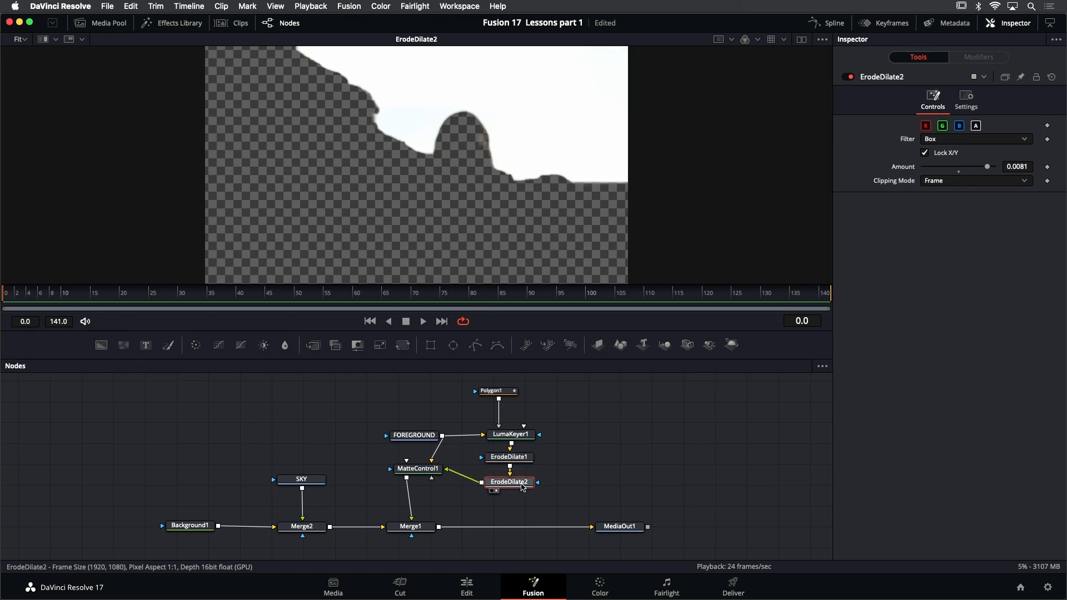
{"action": "left_click", "coordinate": [513, 395]}
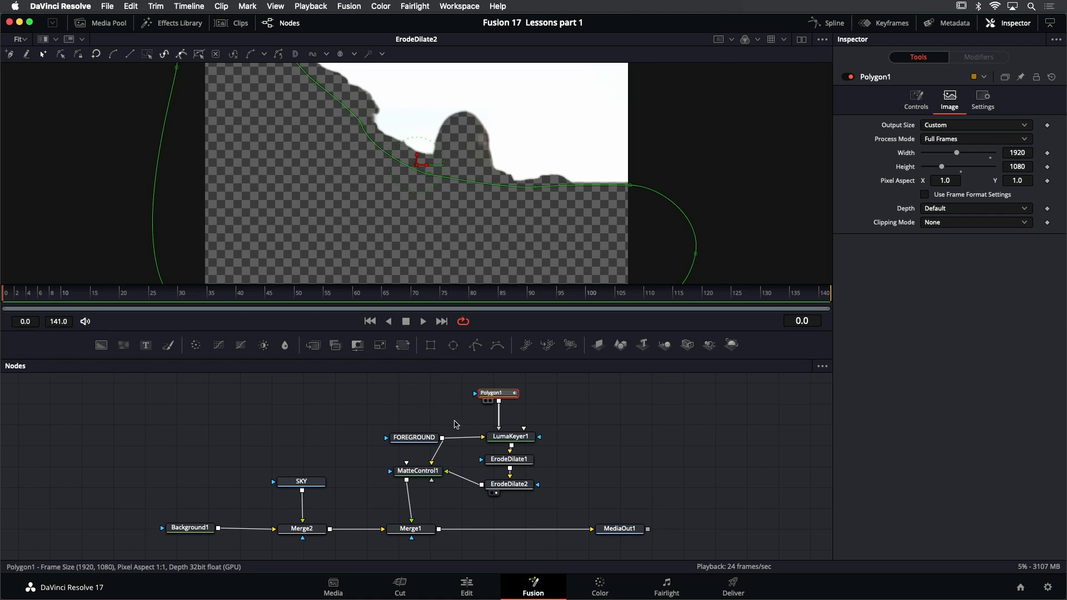
{"action": "left_click", "coordinate": [421, 442]}
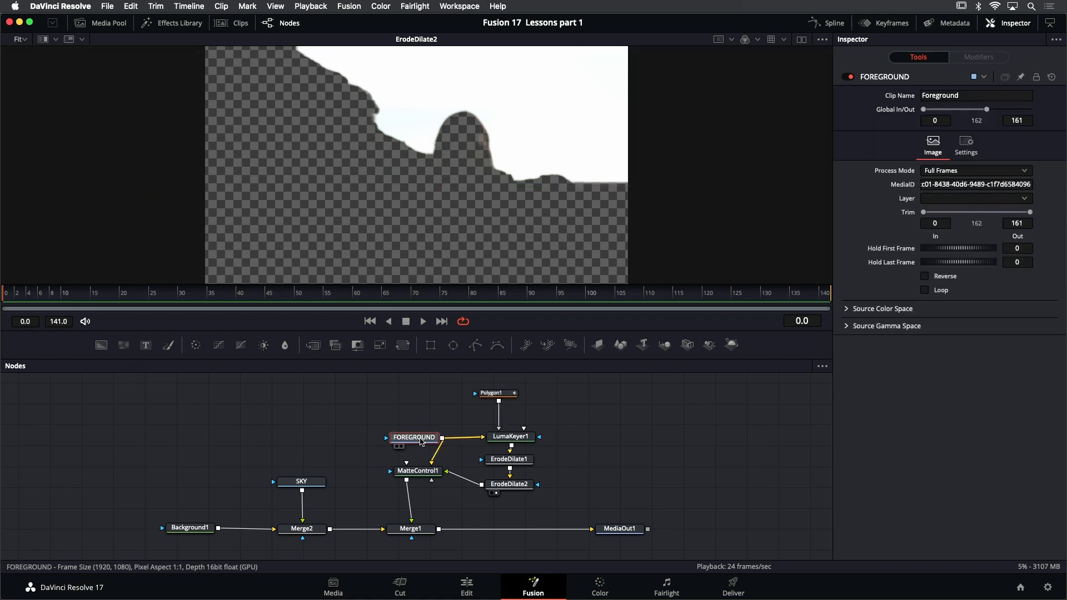
{"action": "key", "text": "1"}
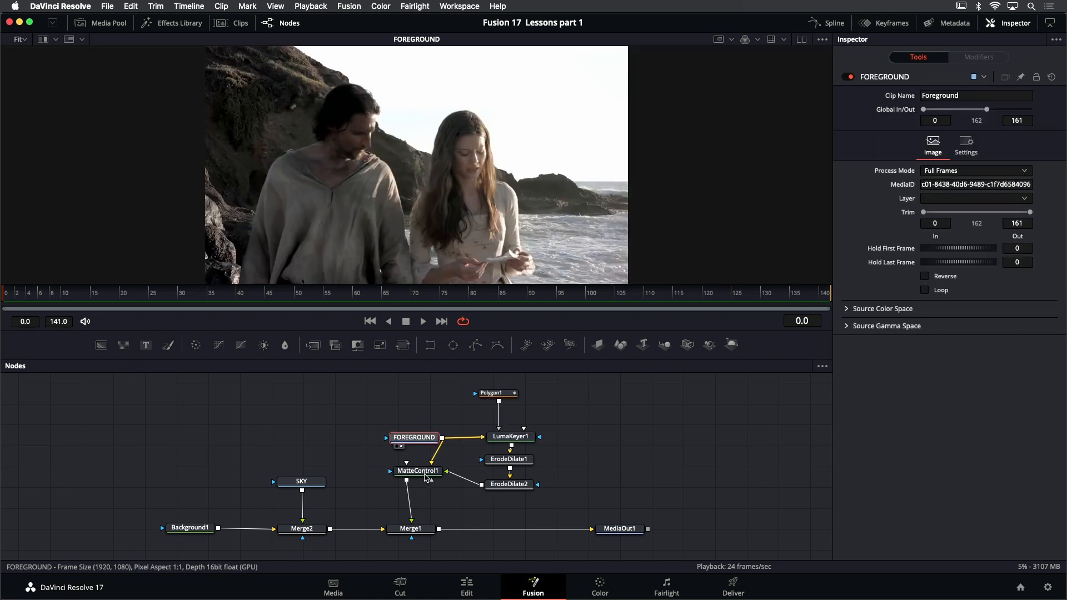
{"action": "left_click", "coordinate": [424, 474]}
{"action": "key", "text": "1"}
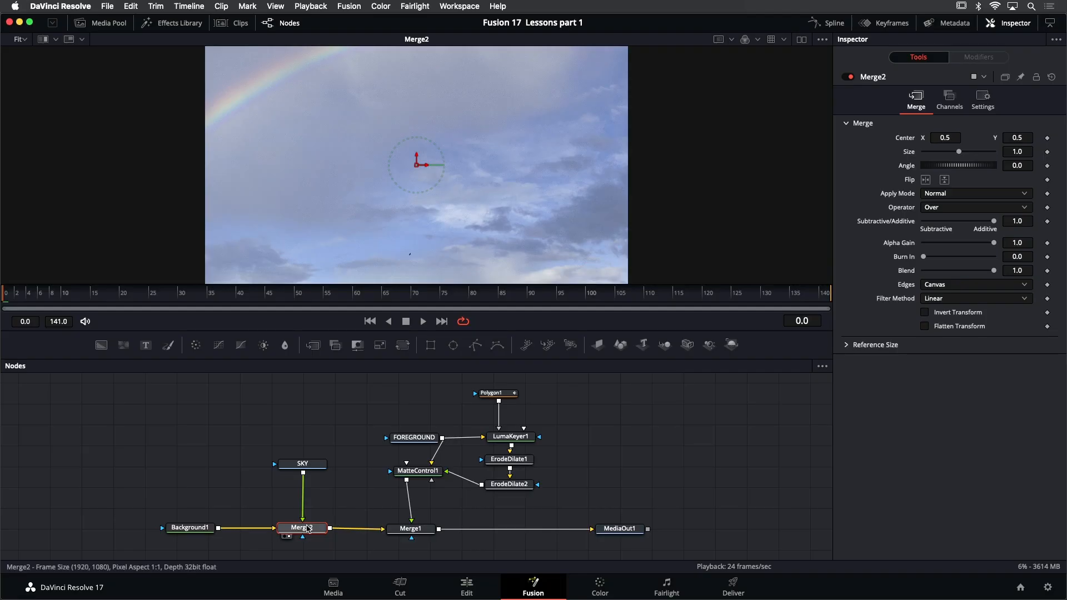
Modify Merge2's Center with a Tracker position modifier
{"action": "mouse_move", "coordinate": [309, 531]}
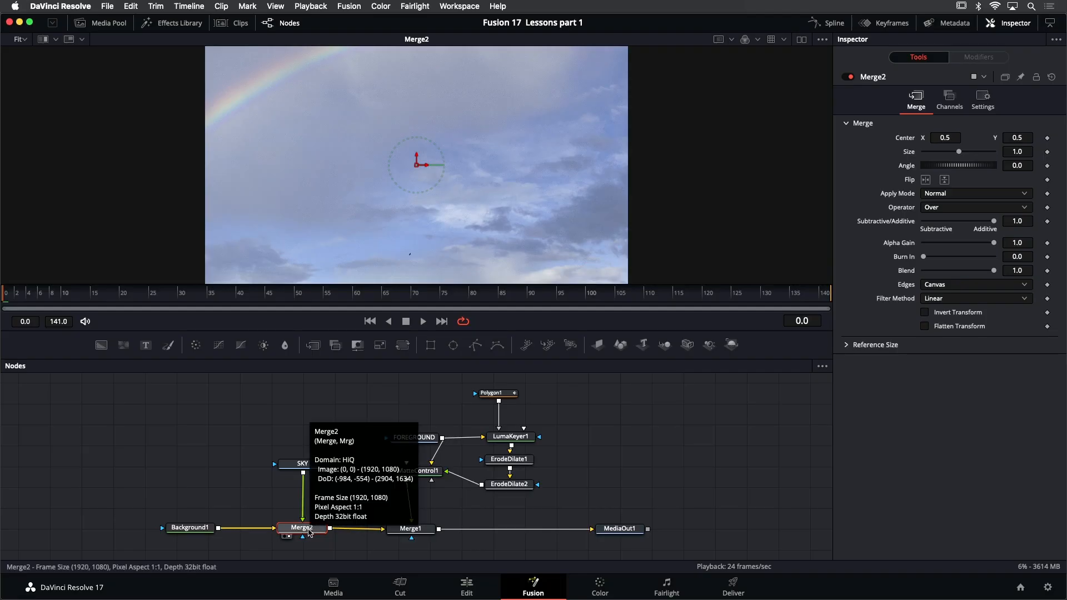
{"action": "right_click", "coordinate": [417, 168]}
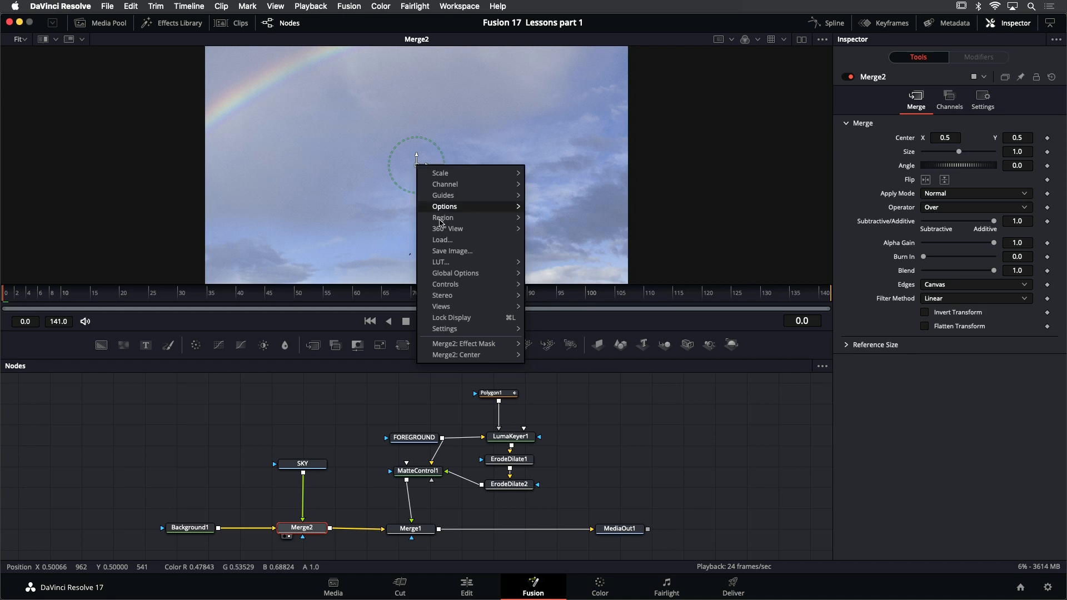
{"action": "mouse_move", "coordinate": [456, 356]}
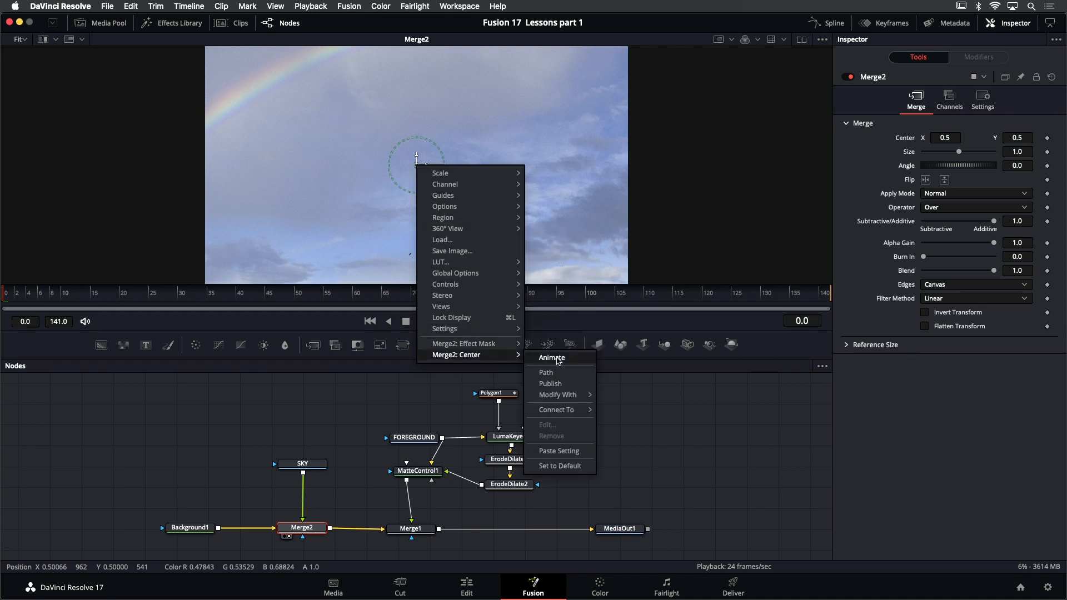
{"action": "mouse_move", "coordinate": [563, 398]}
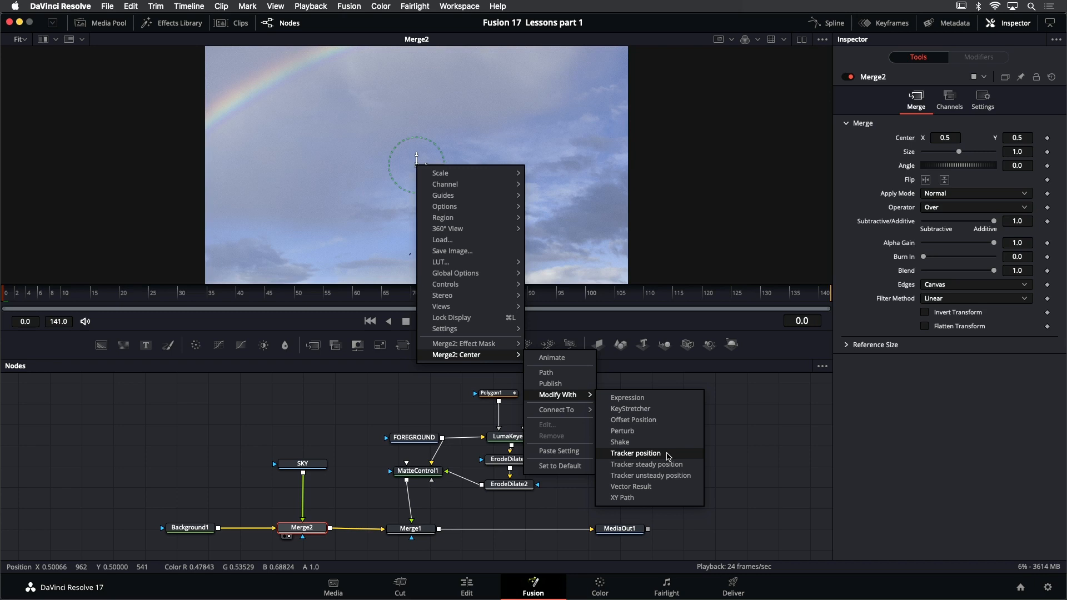
{"action": "left_click", "coordinate": [636, 454]}
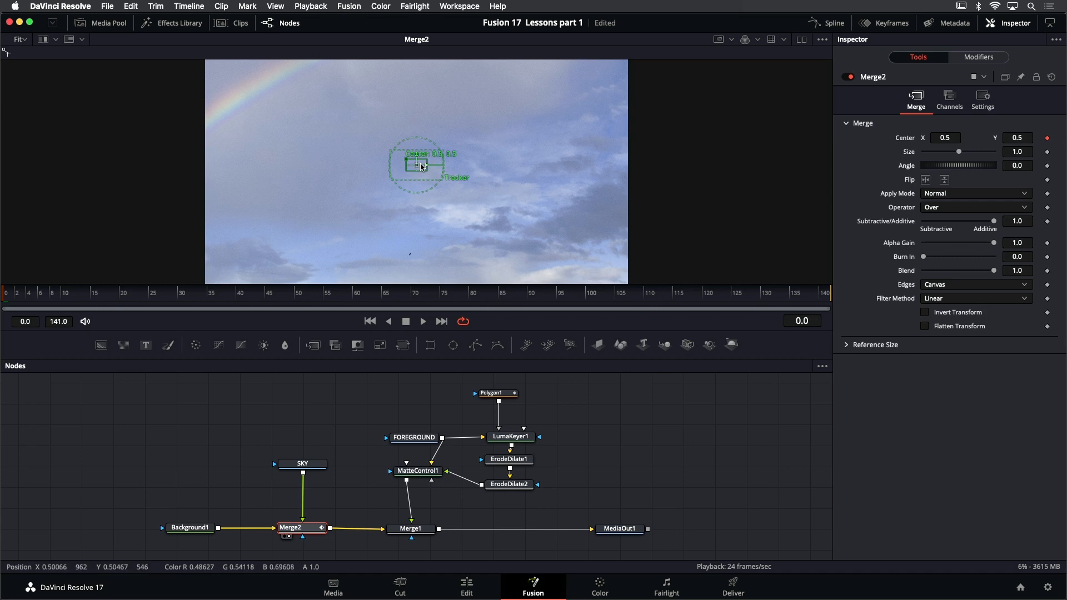
Set the tracker source of Merge2's Track1 modifier to the FOREGROUND node
{"action": "left_click", "coordinate": [986, 59]}
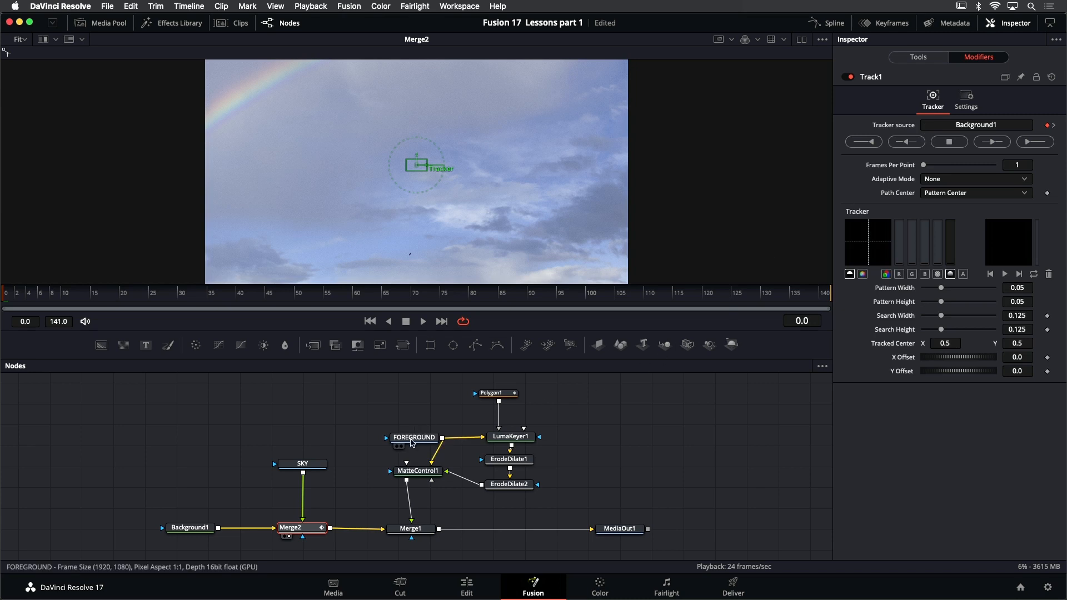
{"action": "mouse_move", "coordinate": [412, 440]}
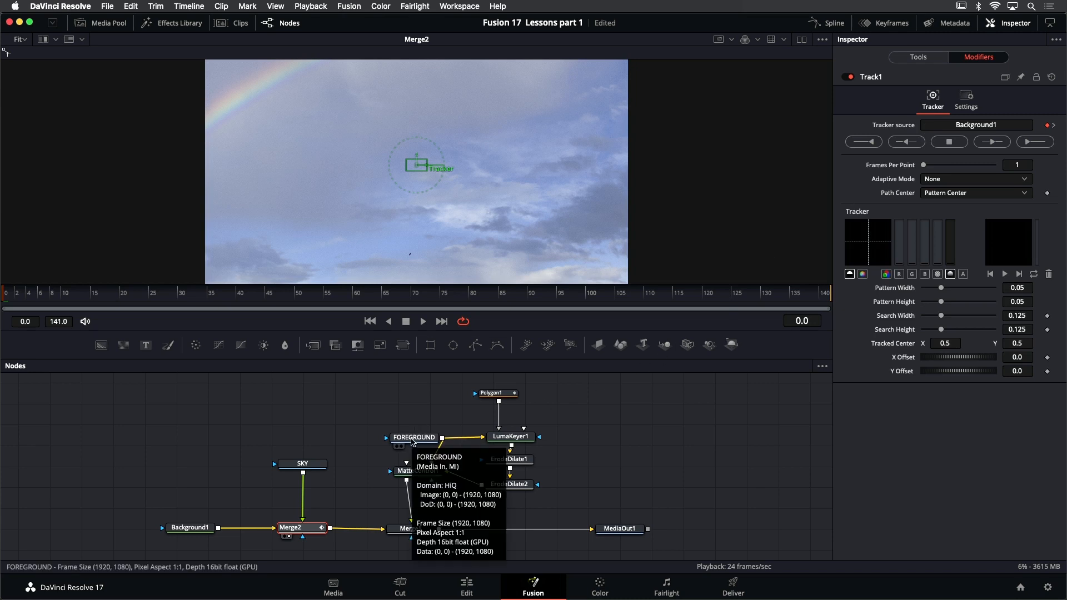
{"action": "left_click_drag", "start_coordinate": [411, 440], "coordinate": [968, 125]}
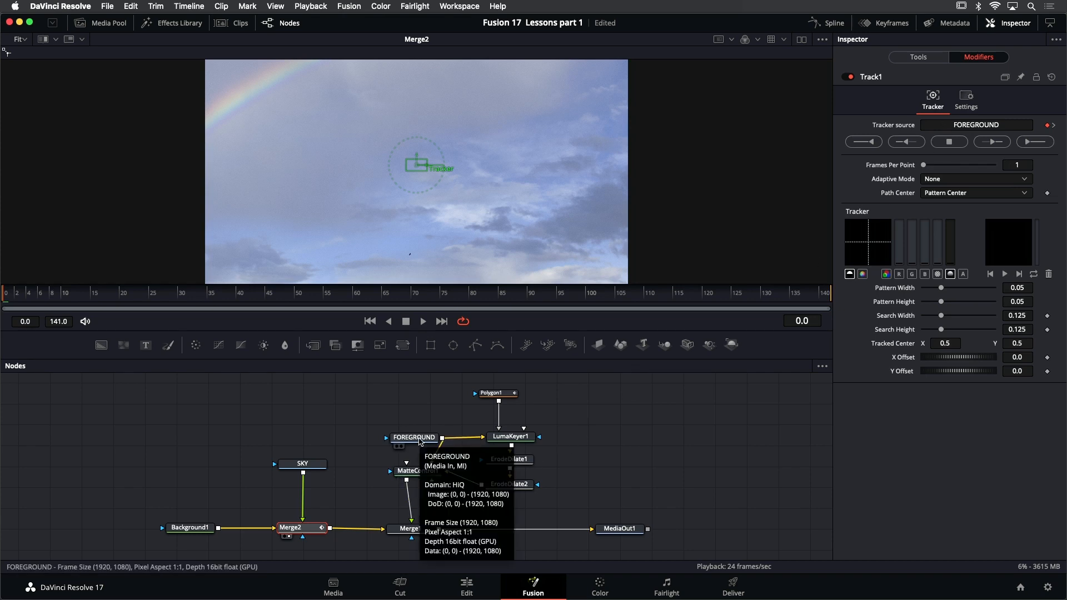
With FOREGROUND in the viewer, move Merge2's tracker pattern onto the cliff edge between the two people, at about 0.51, 0.54
{"action": "left_click", "coordinate": [420, 440]}
{"action": "key", "text": "1"}
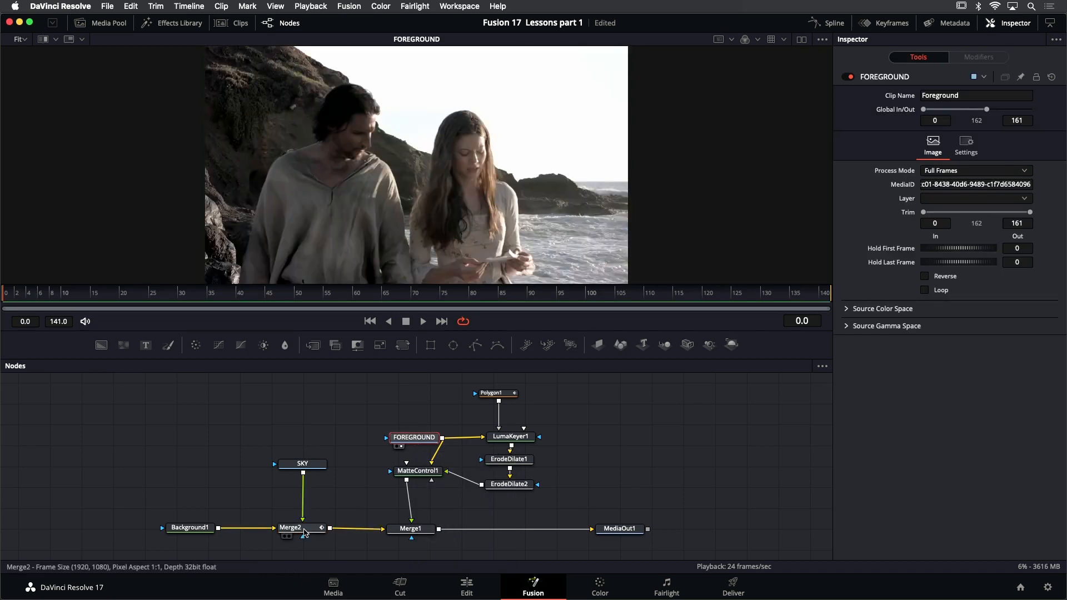
{"action": "left_click", "coordinate": [304, 533]}
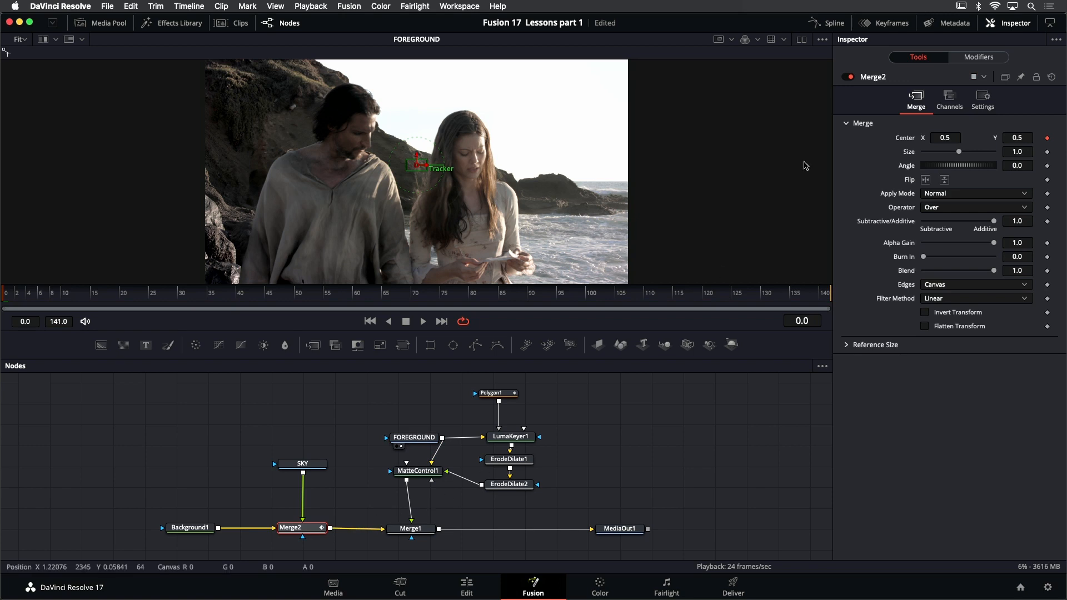
{"action": "left_click", "coordinate": [994, 60]}
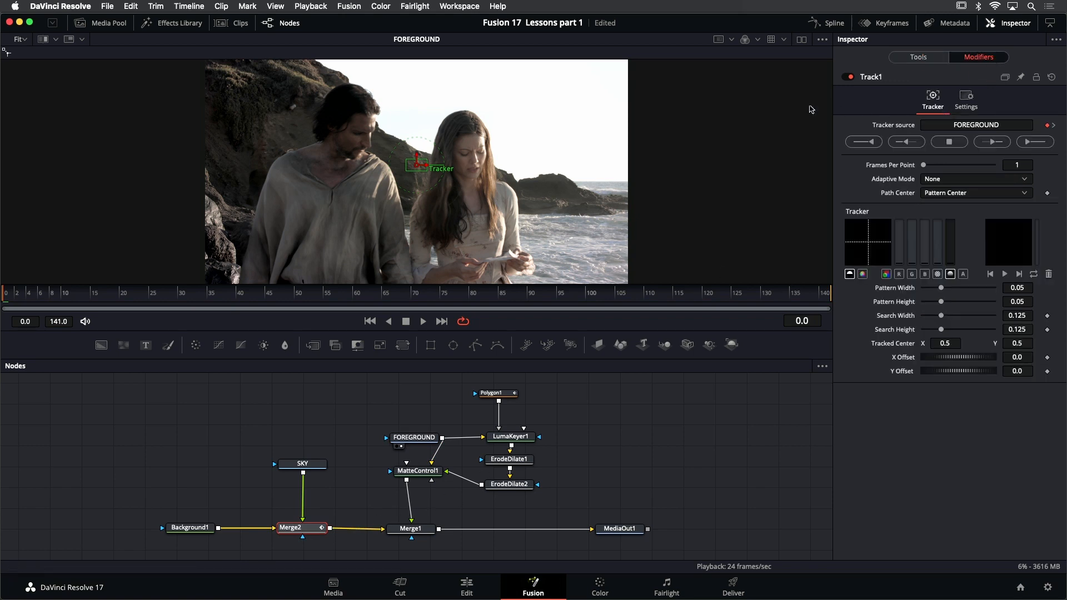
{"action": "scroll", "coordinate": [419, 167], "scroll_direction": "up", "scroll_amount": 5}
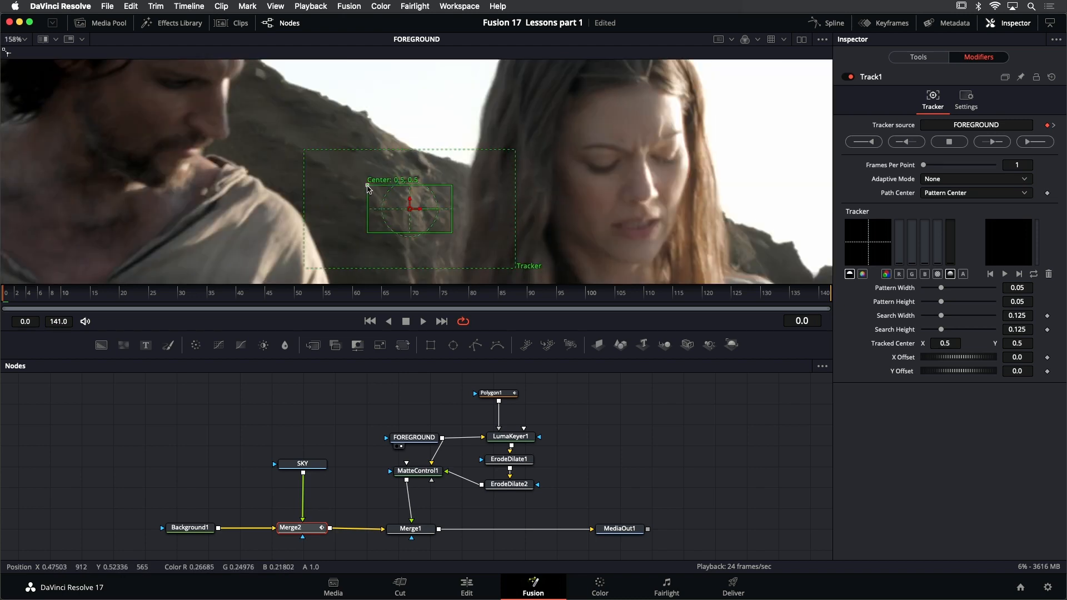
{"action": "left_click_drag", "start_coordinate": [367, 185], "coordinate": [383, 143]}
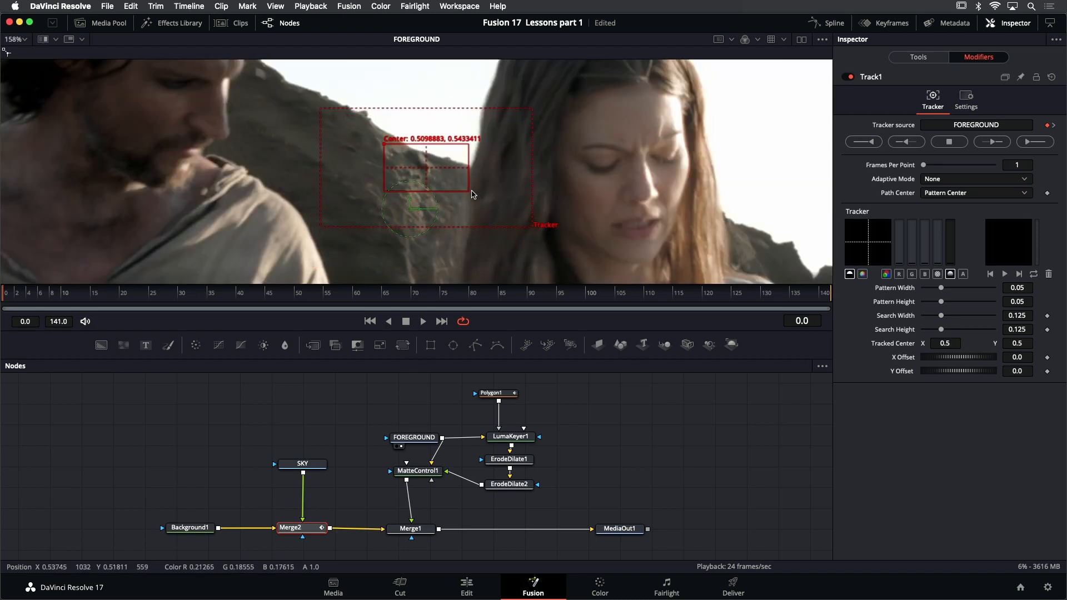
Shrink Track1's pattern to about 0.017 by 0.028 and its search area to about 0.066 by 0.110, and track forward through the whole clip
{"action": "left_click_drag", "start_coordinate": [468, 192], "coordinate": [441, 182]}
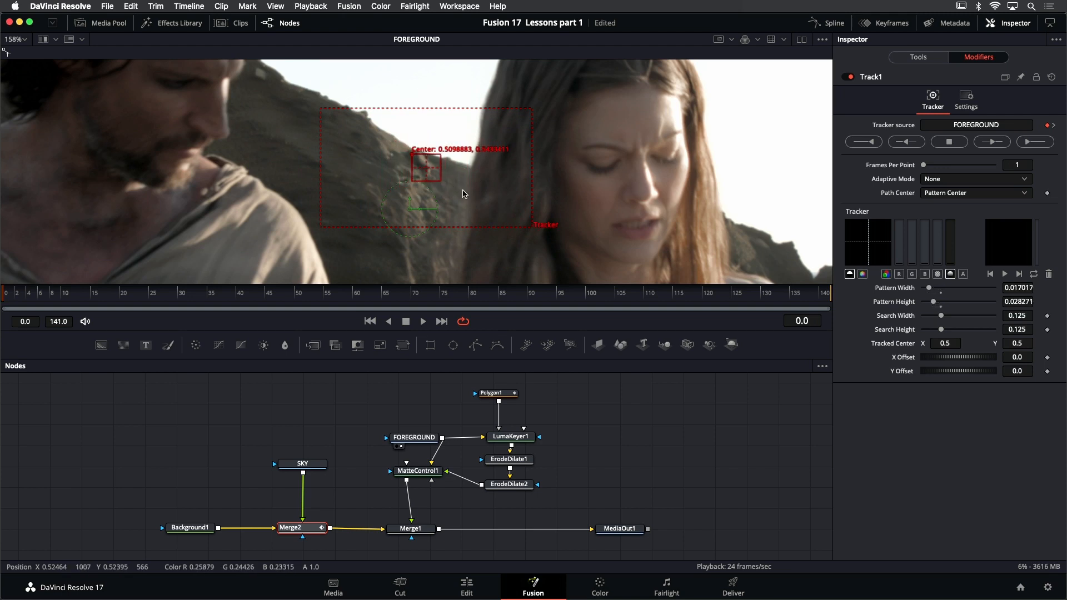
{"action": "left_click_drag", "start_coordinate": [533, 231], "coordinate": [482, 222]}
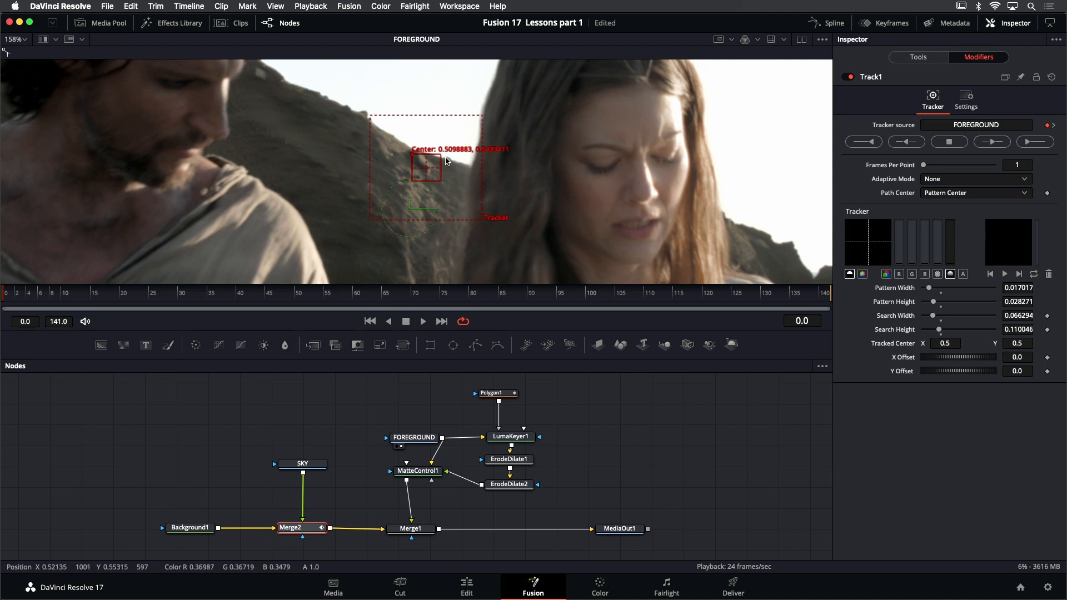
{"action": "scroll", "coordinate": [443, 158], "scroll_direction": "down", "scroll_amount": 3}
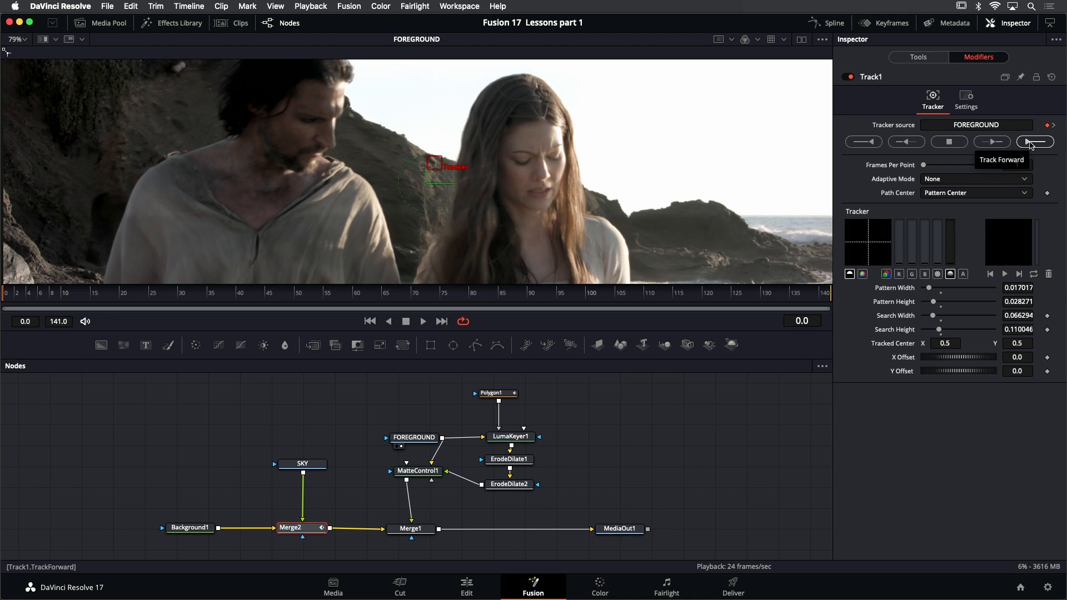
{"action": "left_click", "coordinate": [1030, 142]}
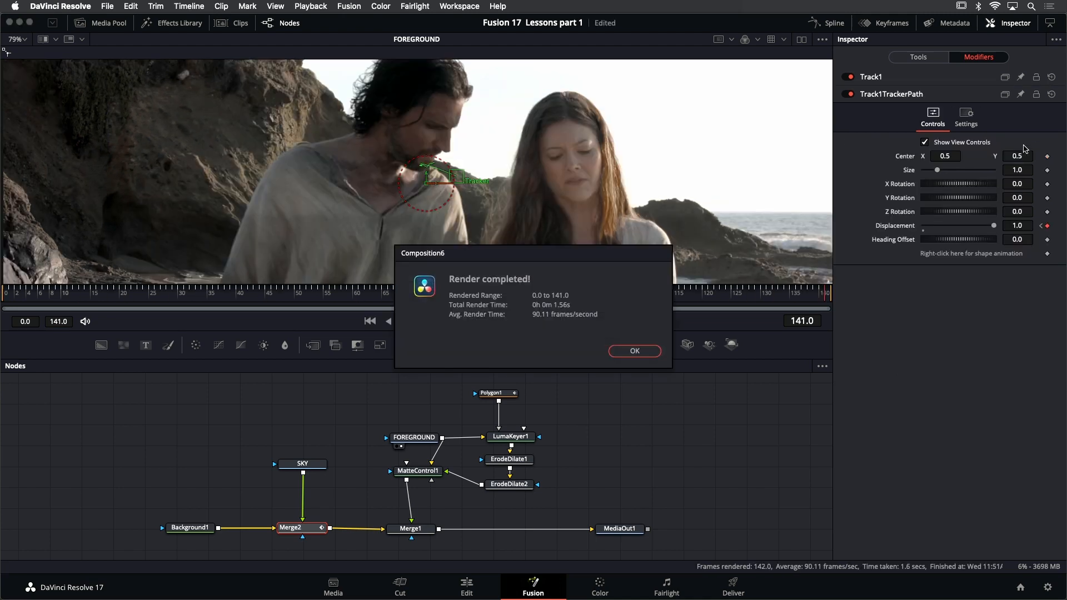
{"action": "left_click", "coordinate": [635, 351]}
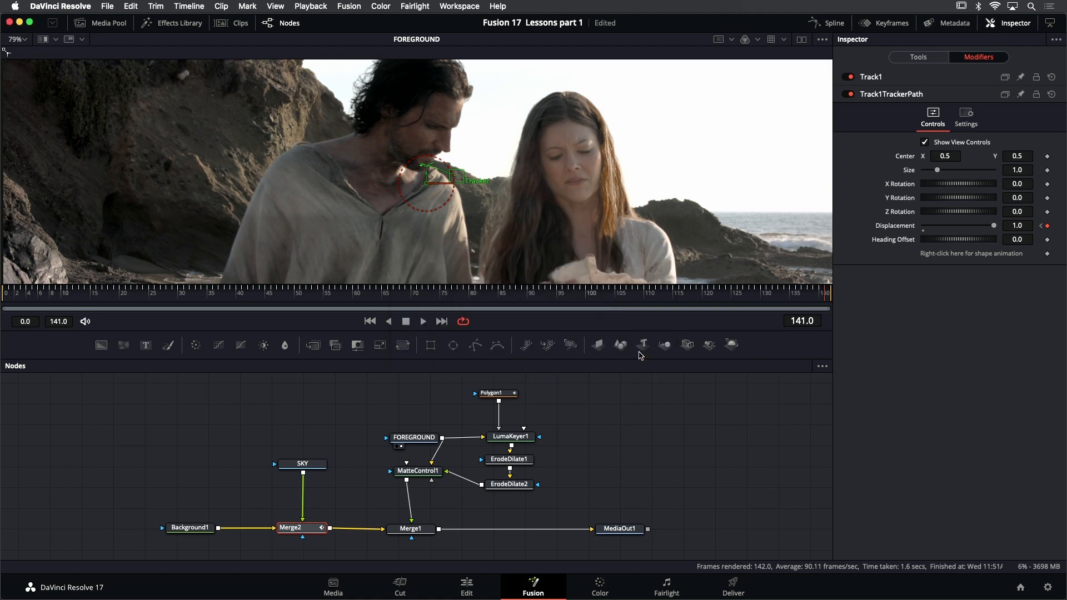
Play the FOREGROUND shot from the first frame to review the tracked path
{"action": "left_click", "coordinate": [370, 321]}
{"action": "left_click", "coordinate": [423, 321]}
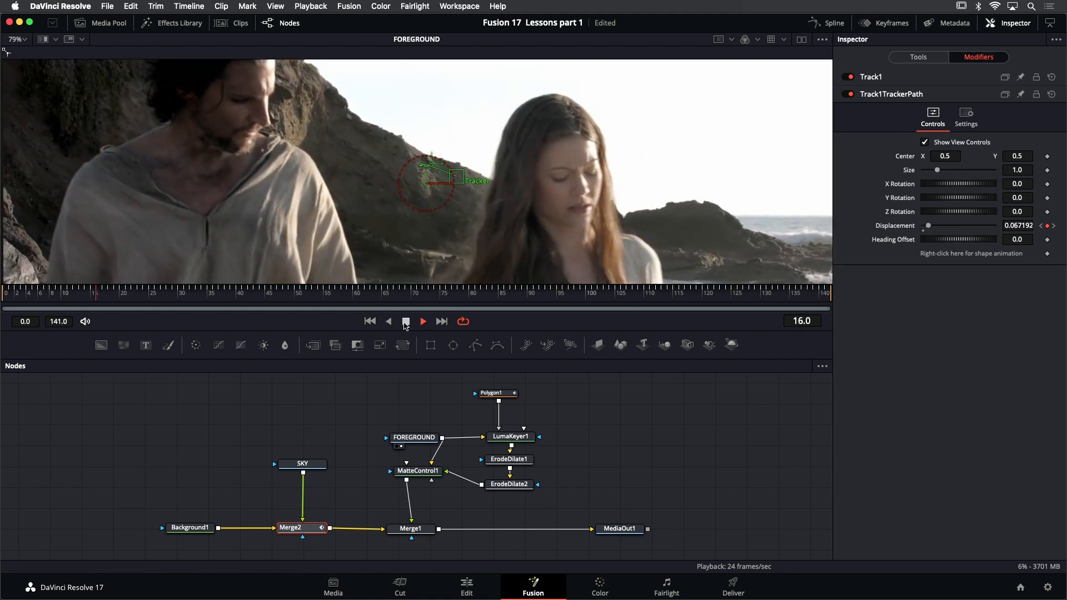
{"action": "key", "text": "space"}
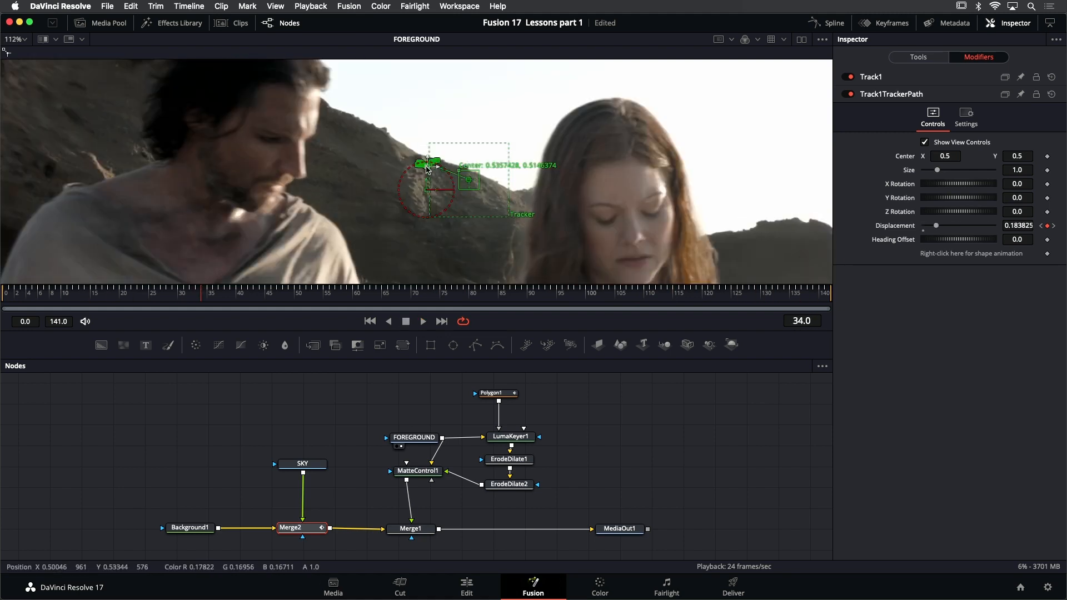
Step back and forth through the final frames to examine the tracked cliff edge beside the man's shoulder, stopping at frame 137
{"action": "scroll", "coordinate": [427, 170], "scroll_direction": "up", "scroll_amount": 2}
{"action": "key", "text": "End"}
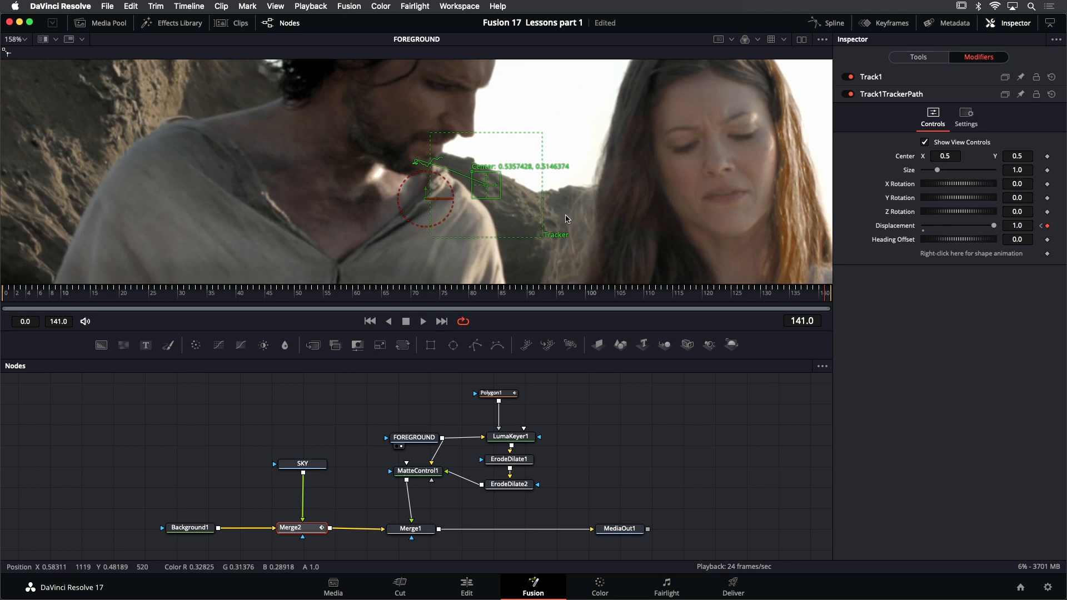
{"action": "key", "text": "Left"}
{"action": "key", "text": "Left"}
{"action": "key", "text": "Left"}
{"action": "key", "text": "Left"}
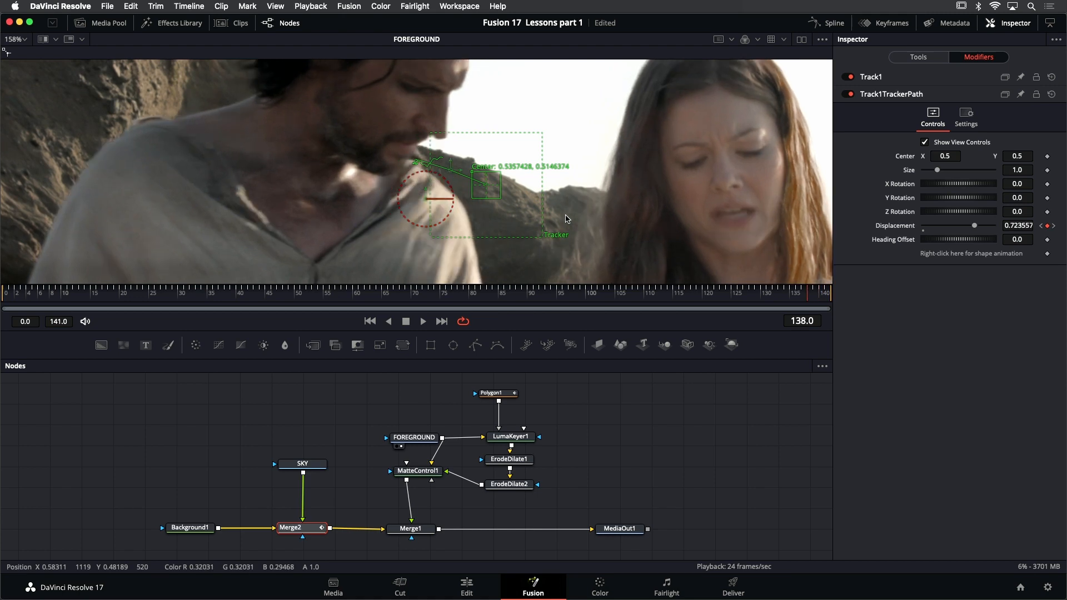
{"action": "key", "text": "Left"}
{"action": "key", "text": "Left"}
{"action": "key", "text": "Left"}
{"action": "key", "text": "Left"}
{"action": "key", "text": "Left"}
{"action": "key", "text": "Left"}
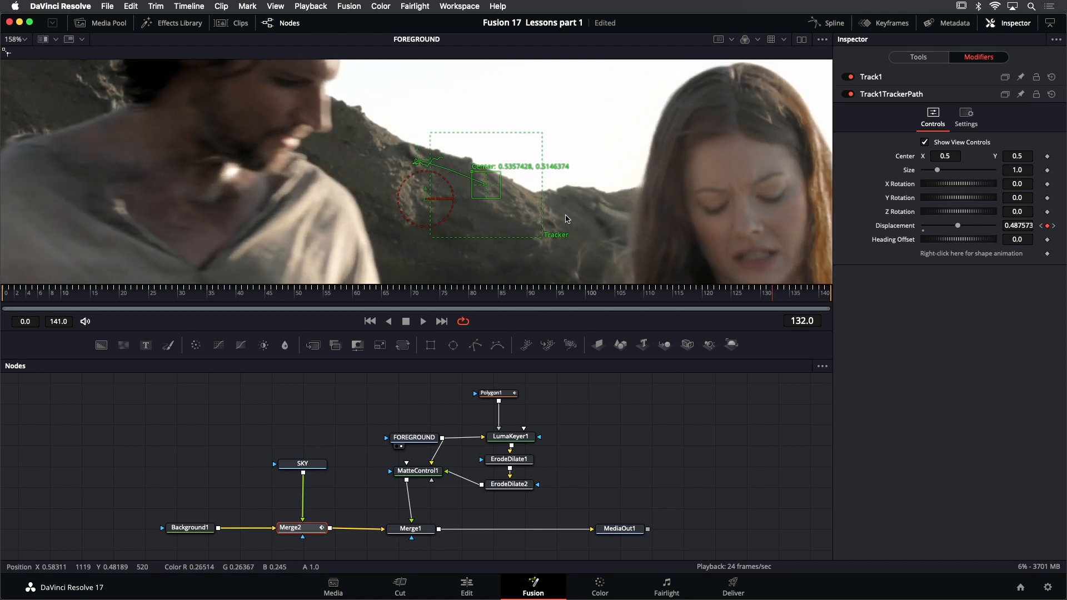
{"action": "key", "text": "Left"}
{"action": "key", "text": "Left"}
{"action": "key", "text": "Right"}
{"action": "key", "text": "Right"}
{"action": "key", "text": "Right"}
{"action": "key", "text": "Right"}
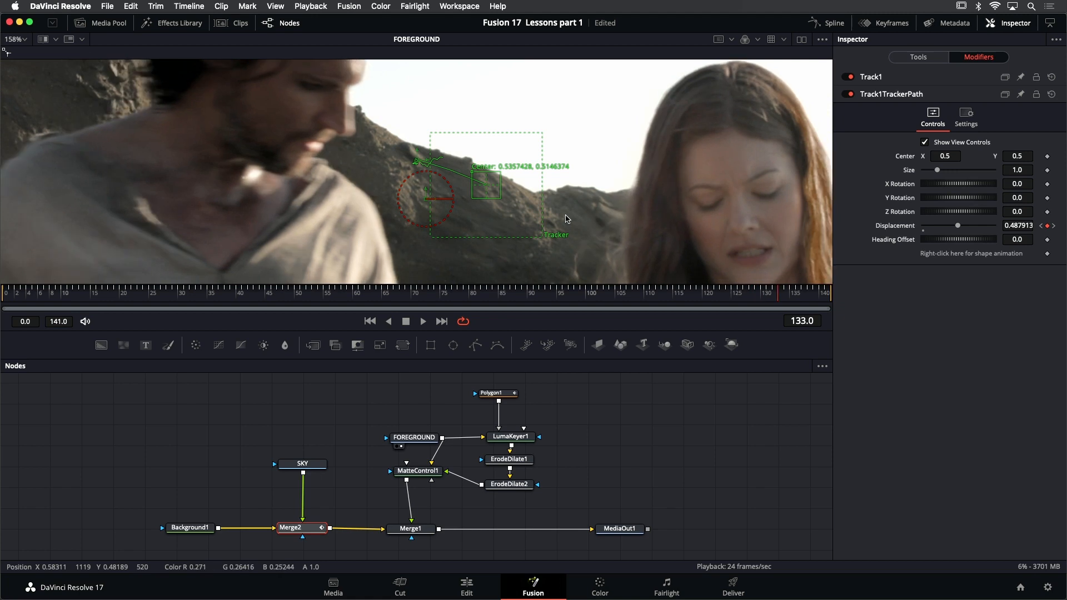
{"action": "key", "text": "Right"}
{"action": "key", "text": "Right"}
{"action": "key", "text": "Right"}
{"action": "key", "text": "Right"}
{"action": "key", "text": "Right"}
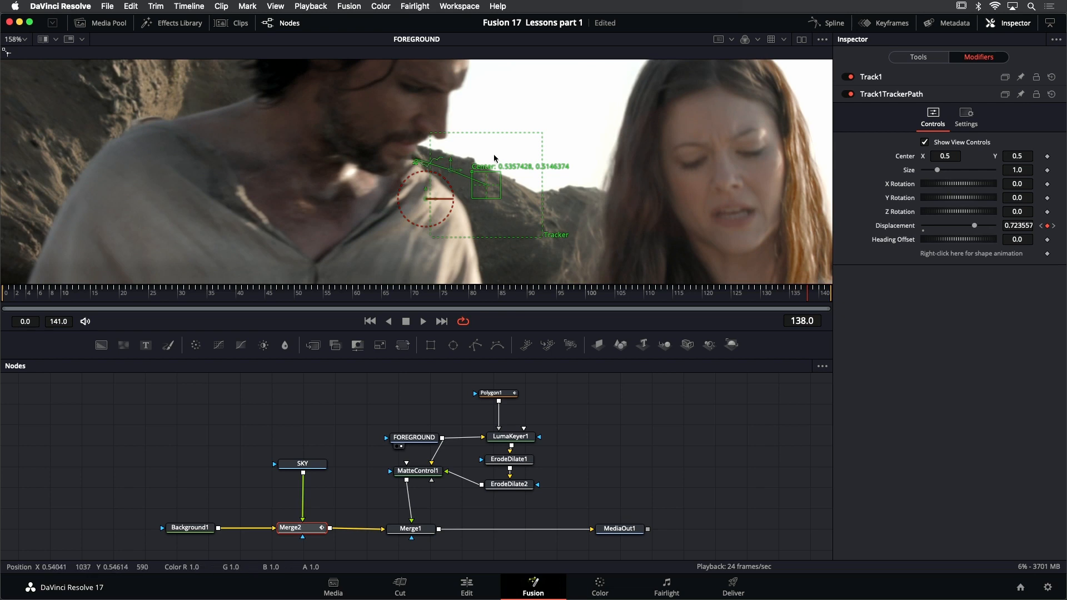
{"action": "key", "text": "Left"}
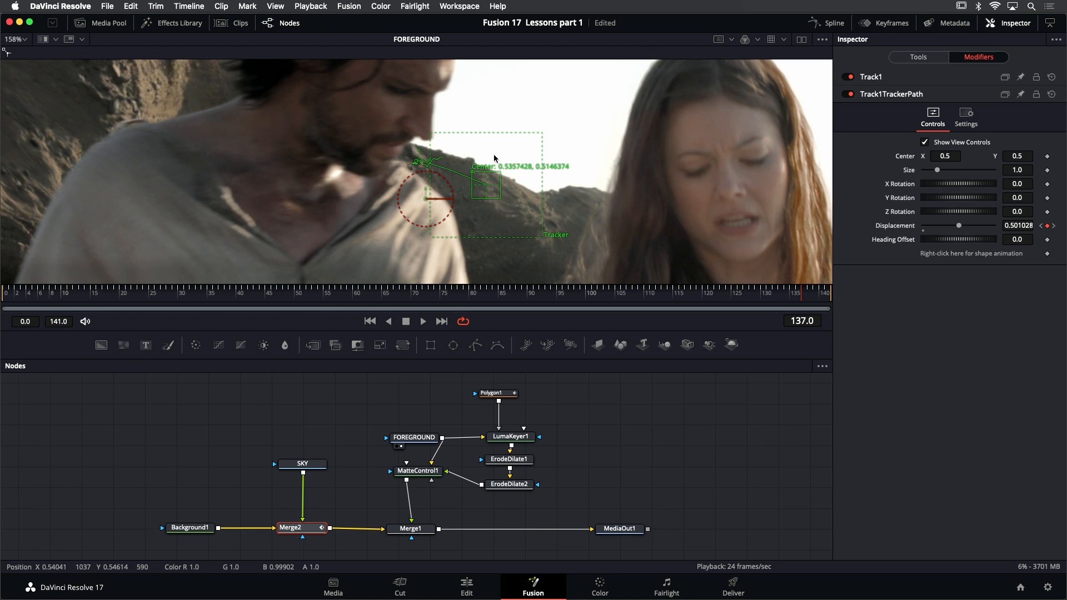
Set the Path Center of Merge2's Track1 modifier to Track Center (Append)
{"action": "left_click", "coordinate": [896, 80]}
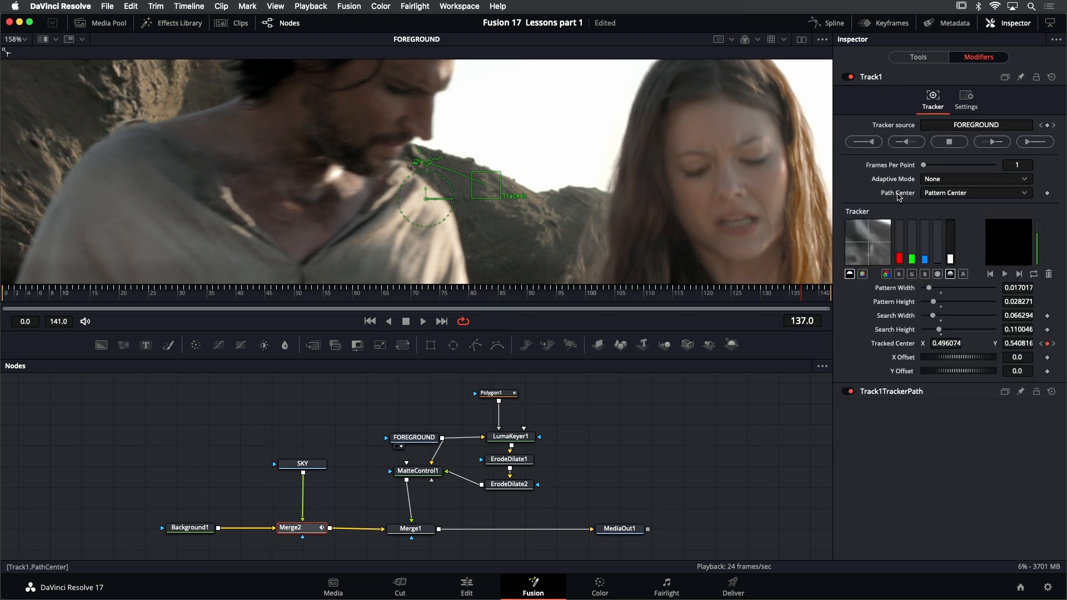
{"action": "left_click", "coordinate": [966, 192]}
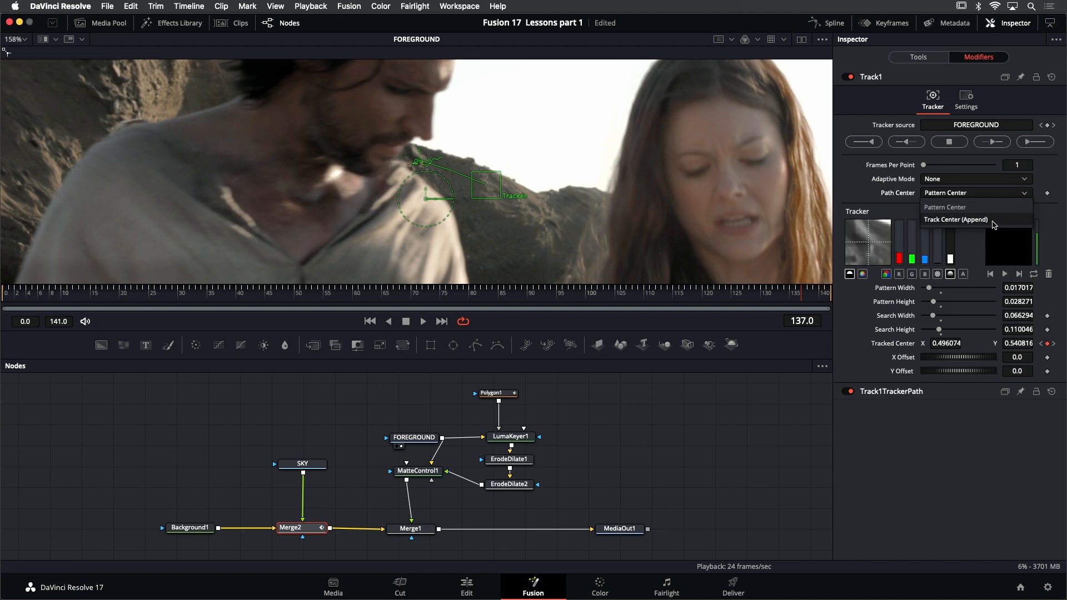
{"action": "left_click", "coordinate": [994, 224]}
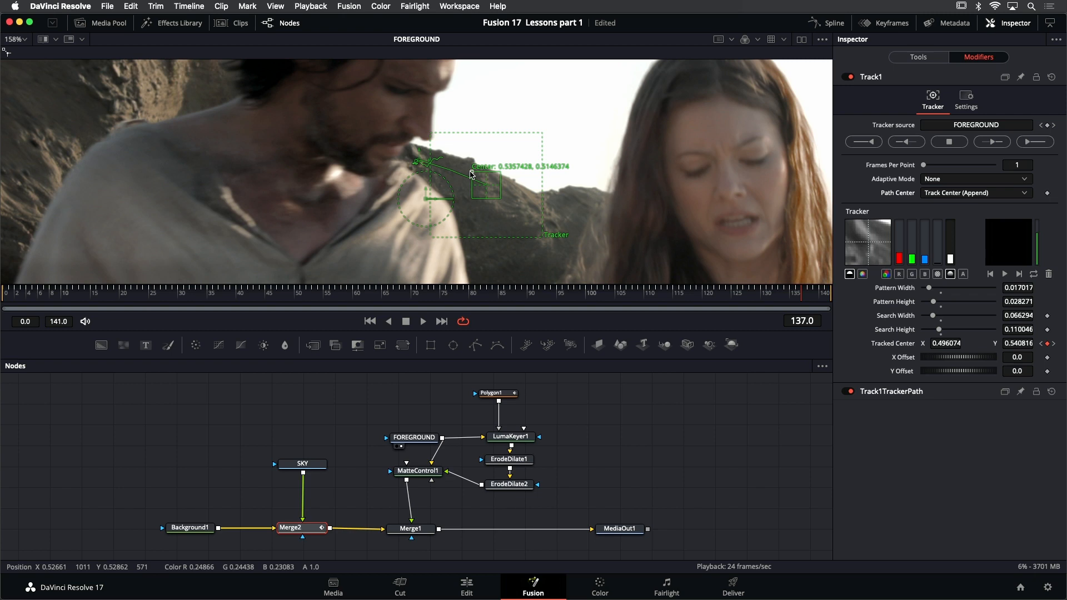
Move the tracker pattern onto the rock face behind the man and track forward from frame 137 to the end
{"action": "left_click_drag", "start_coordinate": [471, 174], "coordinate": [278, 117]}
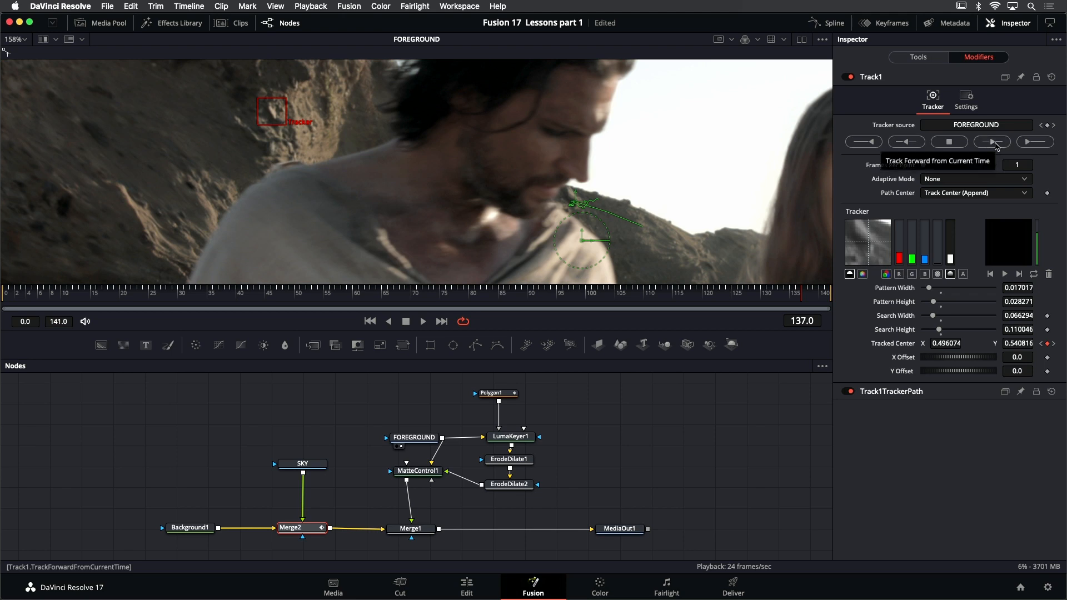
{"action": "left_click", "coordinate": [993, 143]}
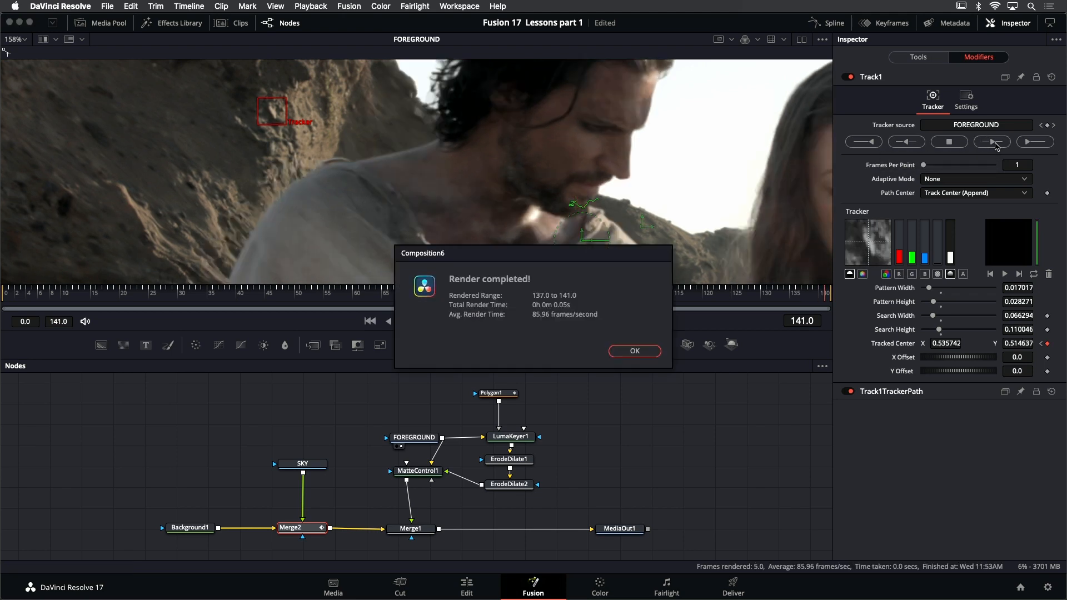
{"action": "left_click", "coordinate": [625, 351]}
Play FOREGROUND to check the appended track, fit the image in the viewer and return to the first frame
{"action": "left_click", "coordinate": [423, 322]}
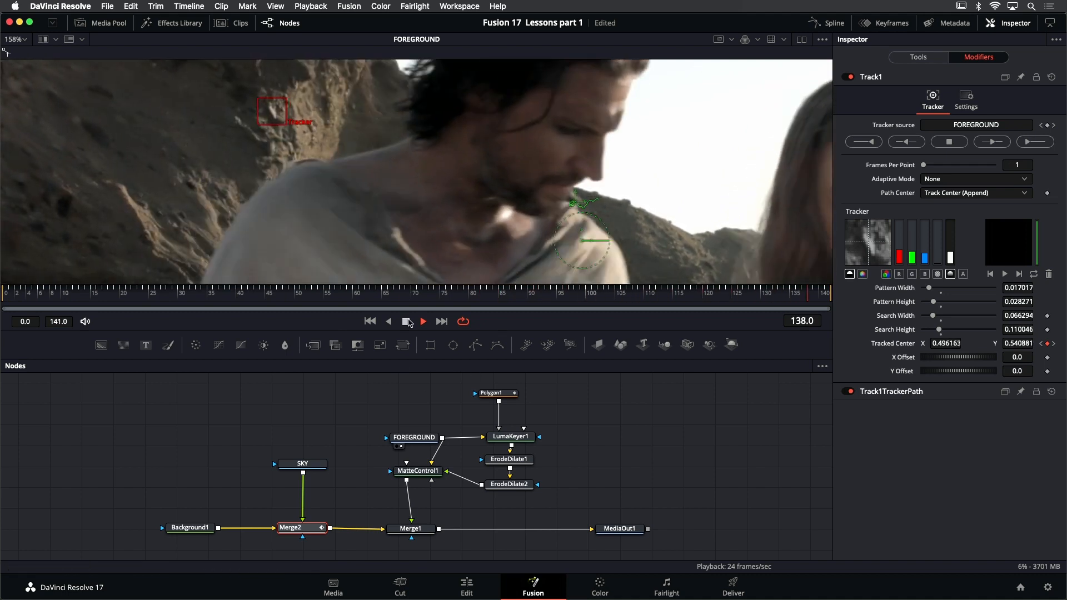
{"action": "key", "text": "space"}
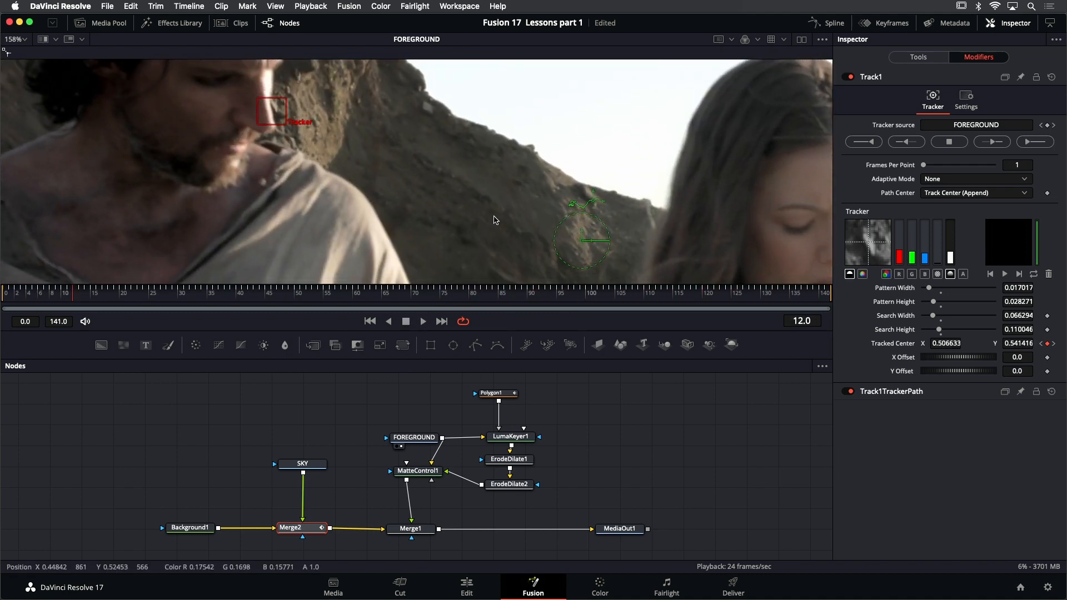
{"action": "key", "text": "ctrl+f"}
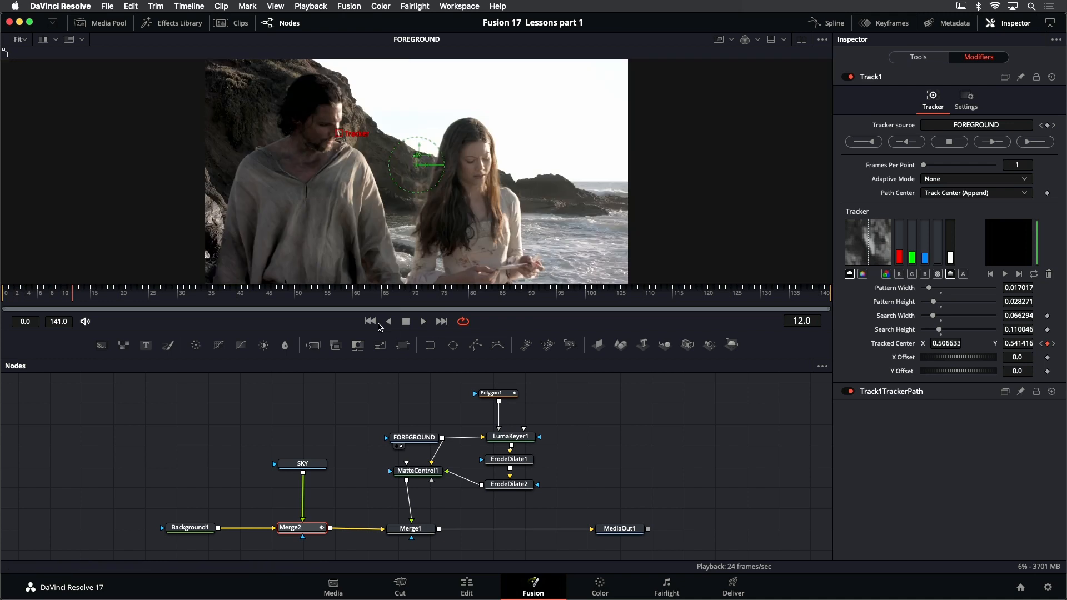
{"action": "left_click", "coordinate": [370, 321]}
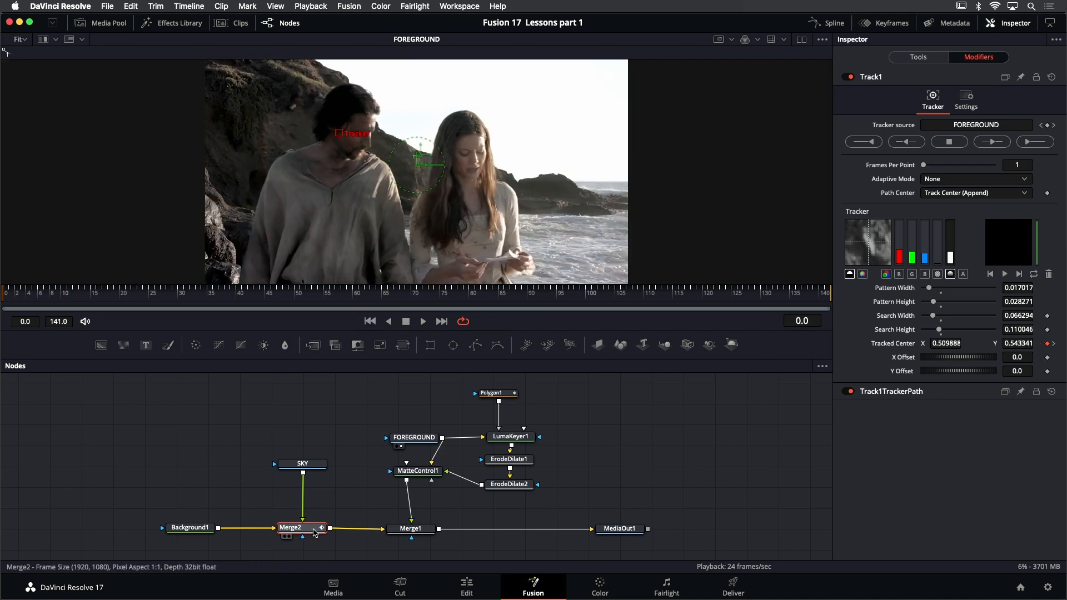
Show Merge2 in the viewer and play it to check the sky's tracked movement
{"action": "left_click_drag", "start_coordinate": [314, 533], "coordinate": [409, 226]}
{"action": "left_click", "coordinate": [425, 322]}
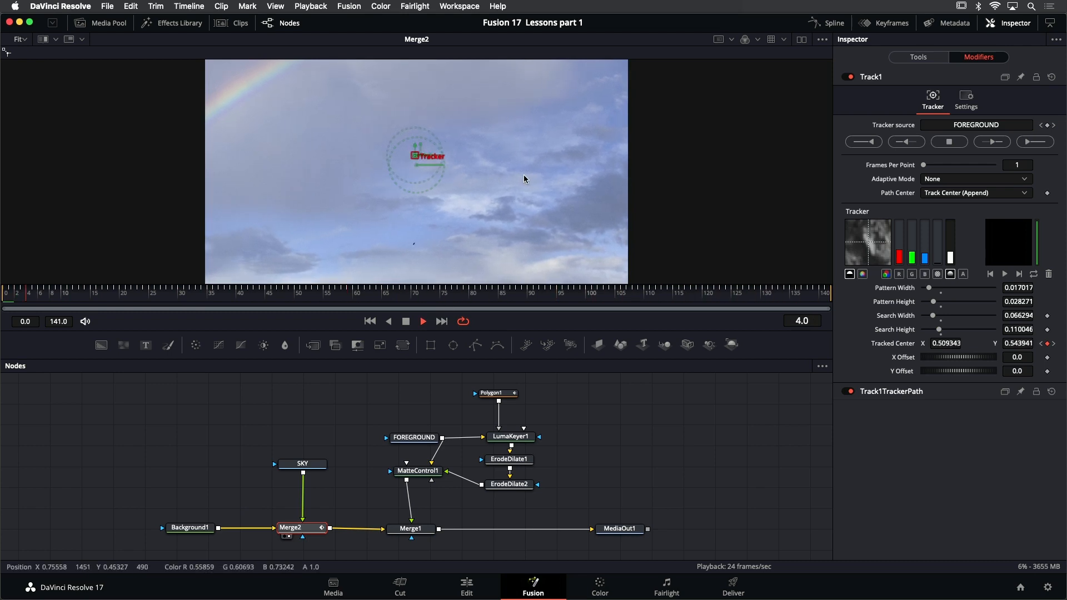
{"action": "left_click", "coordinate": [407, 321]}
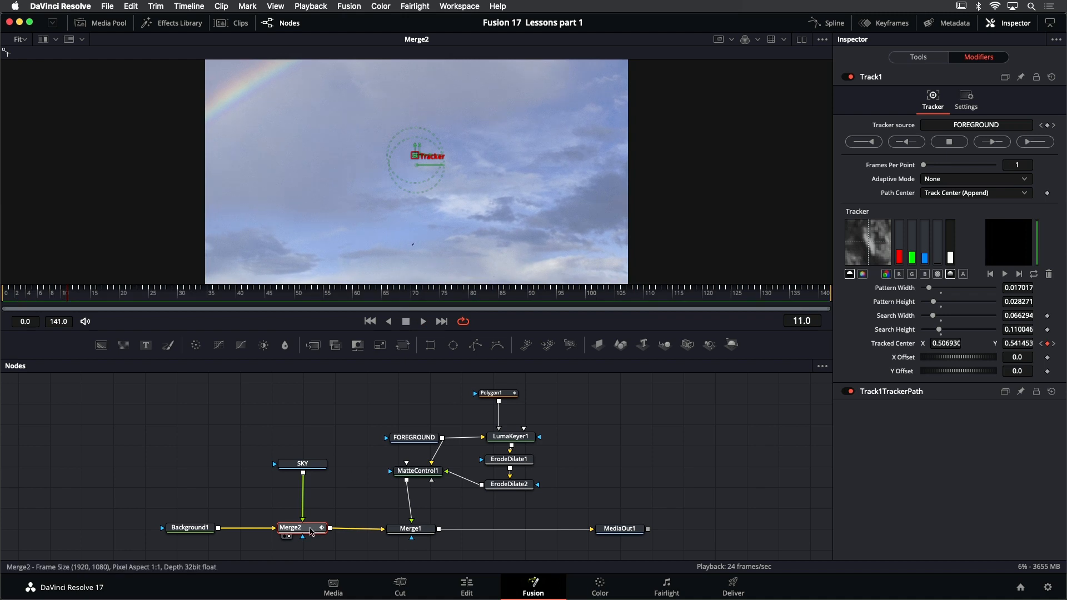
Review the modifier options available for Merge2's Center control and its applied Track1 modifier settings
{"action": "mouse_move", "coordinate": [420, 170]}
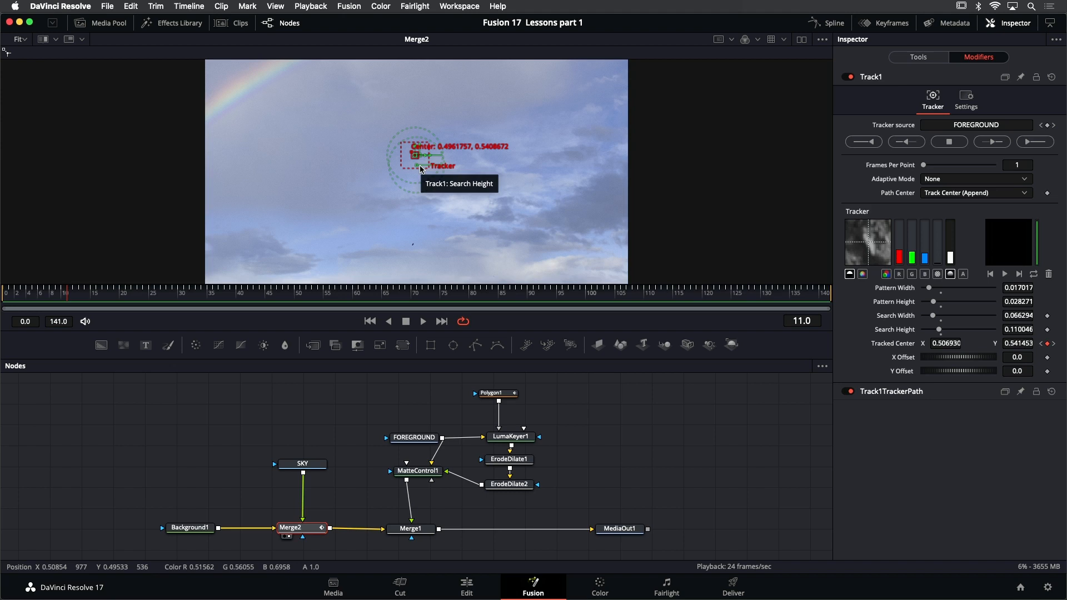
{"action": "left_click", "coordinate": [903, 57]}
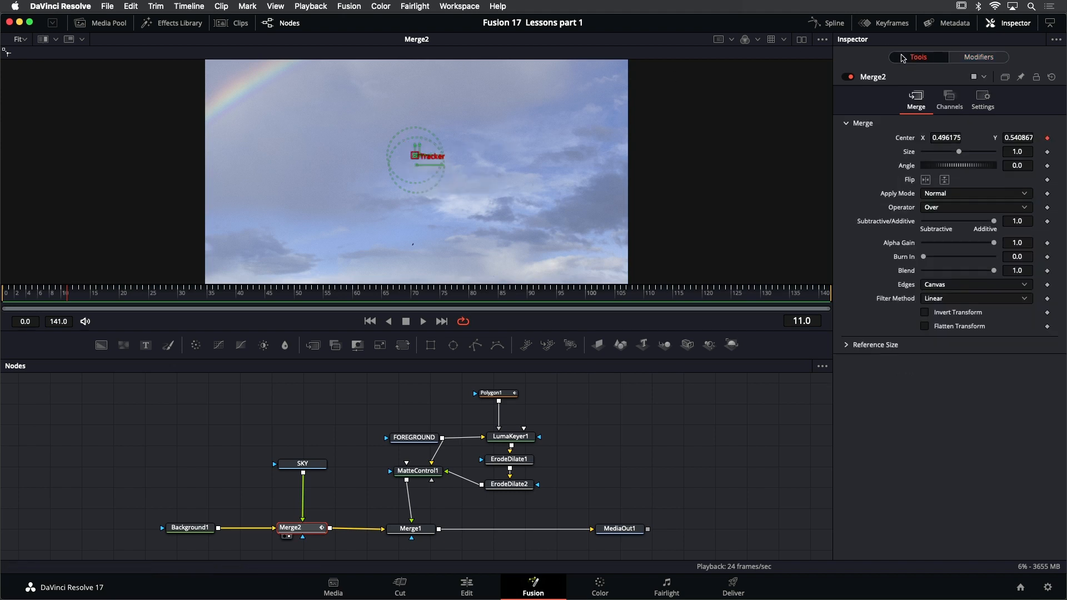
{"action": "right_click", "coordinate": [417, 159]}
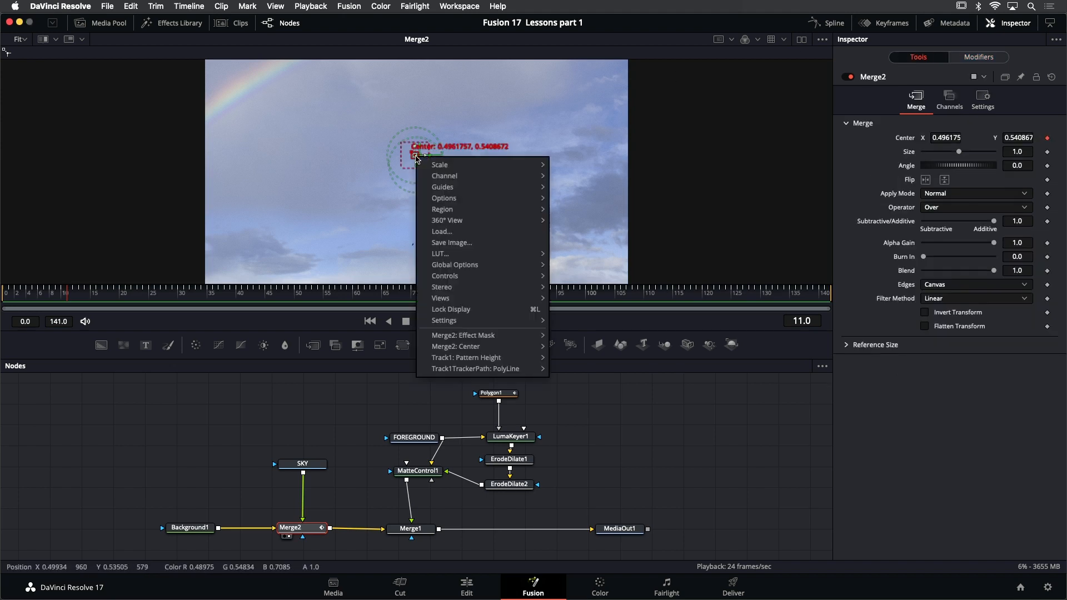
{"action": "mouse_move", "coordinate": [477, 349]}
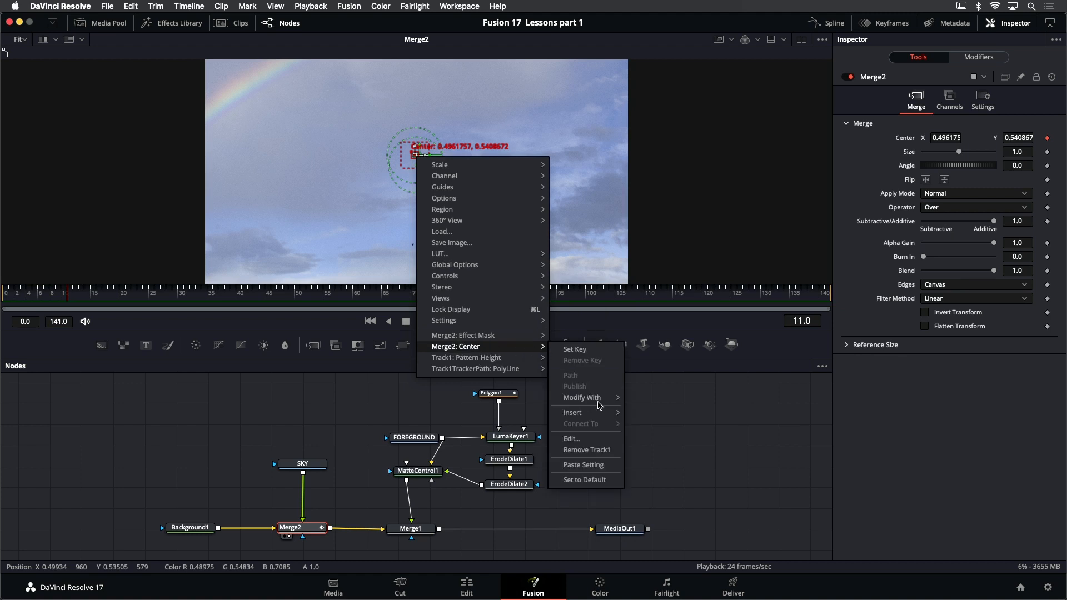
{"action": "mouse_move", "coordinate": [599, 404]}
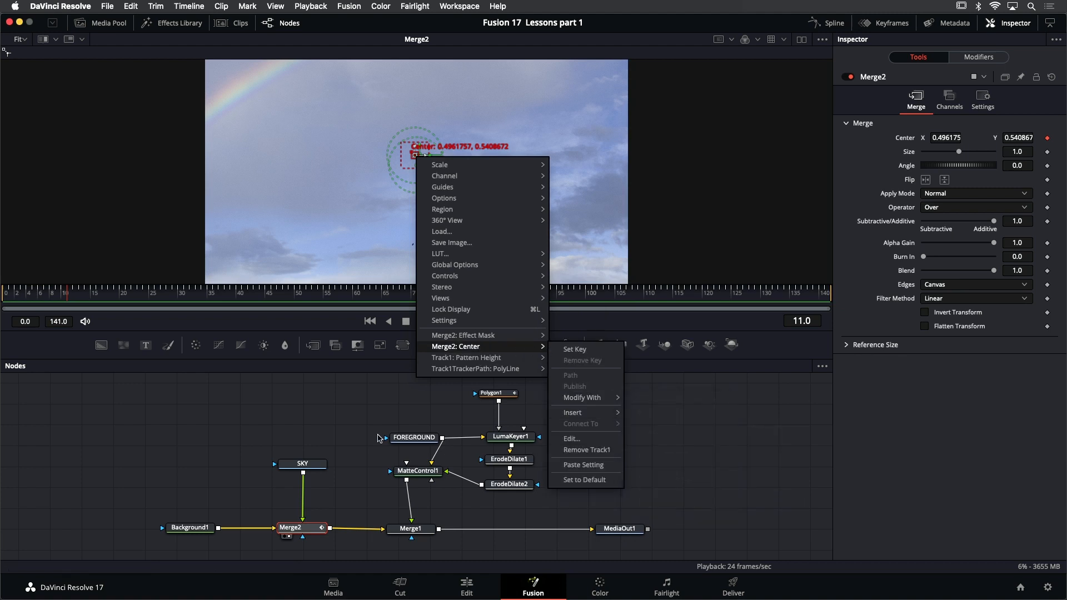
{"action": "left_click", "coordinate": [348, 426]}
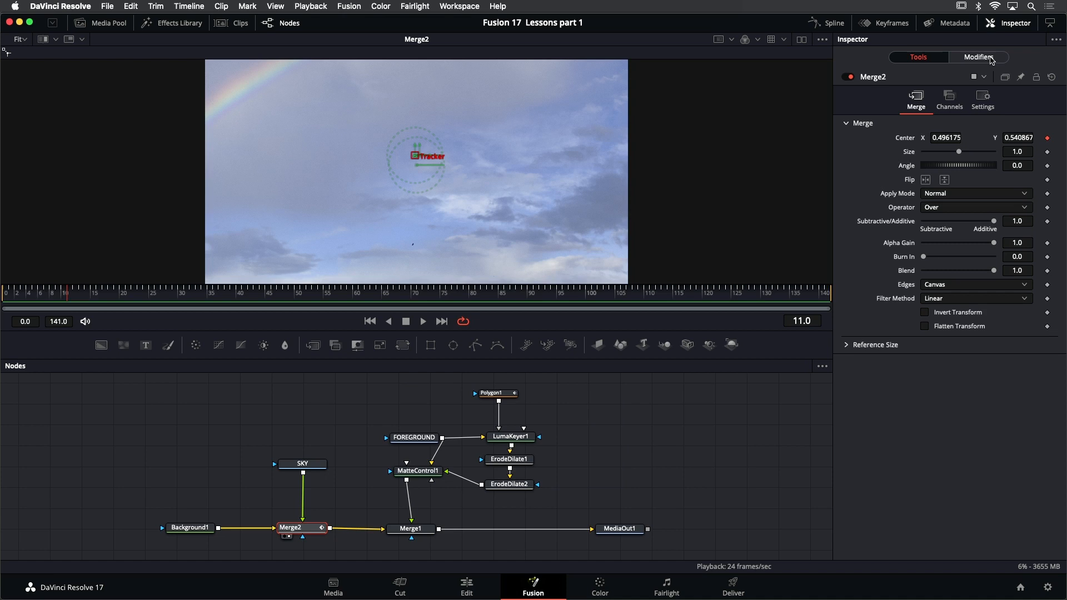
{"action": "left_click", "coordinate": [979, 57]}
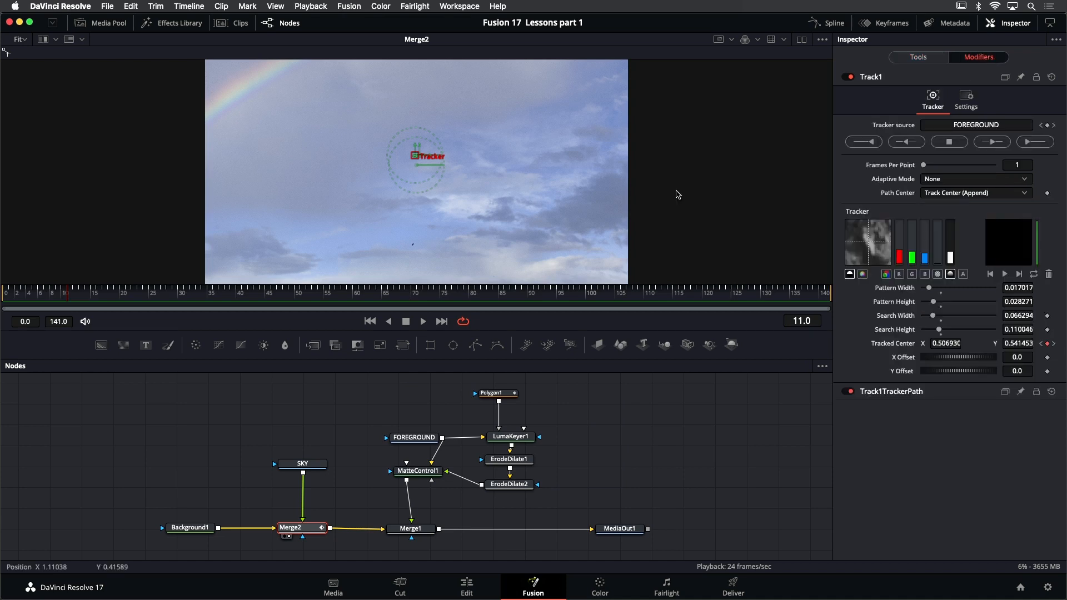
Show Merge1 in the viewer and play the composite to check that the sky follows the foreground
{"action": "left_click", "coordinate": [412, 533]}
{"action": "key", "text": "1"}
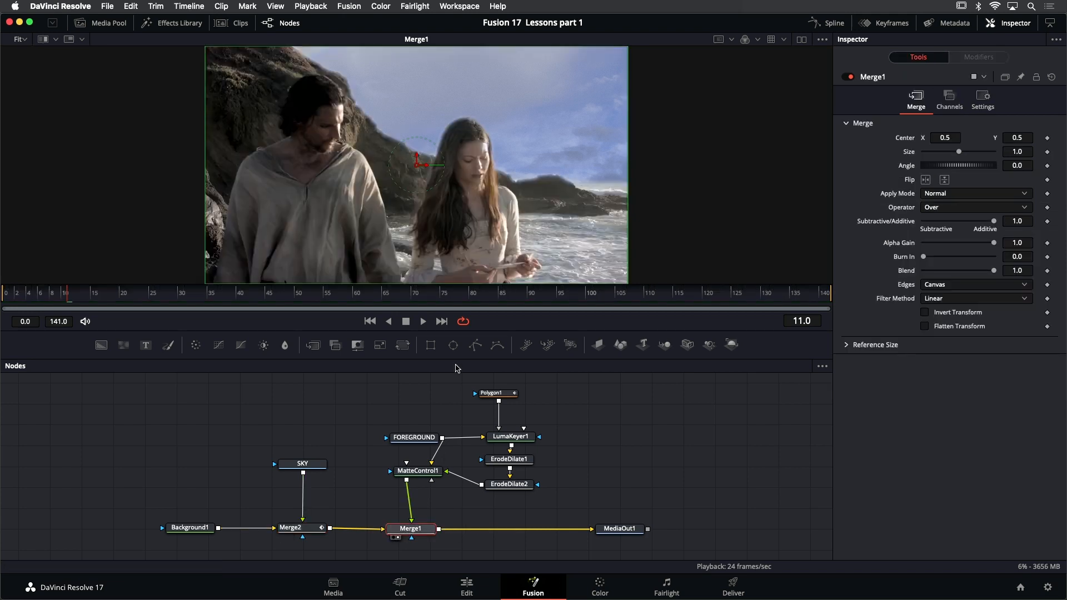
{"action": "left_click", "coordinate": [423, 321]}
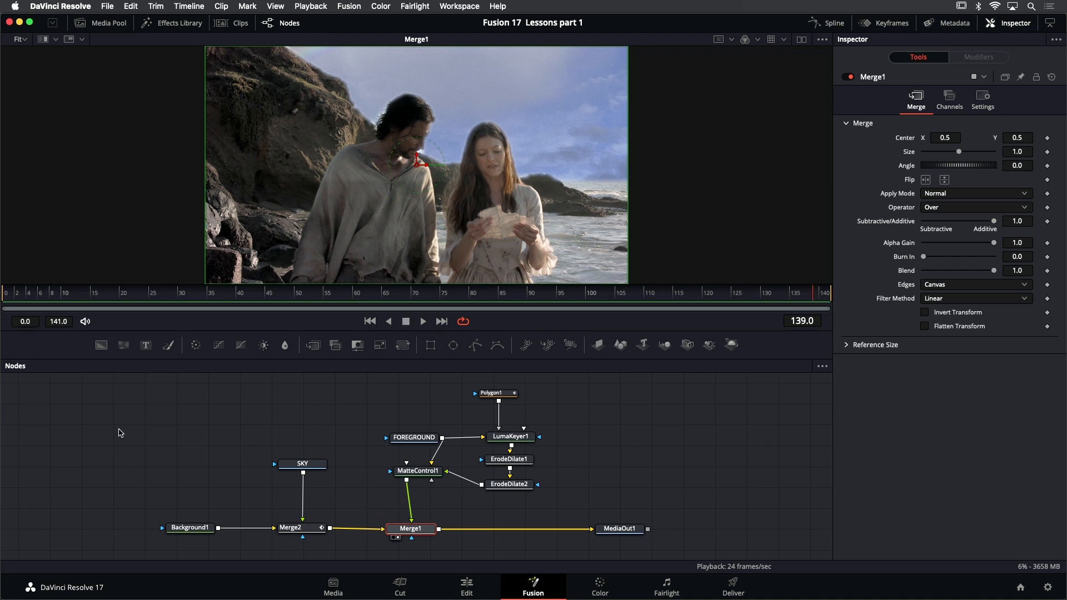
Move Background1, SKY and Merge2 together further left in the node graph, widening the gap before Merge1
{"action": "scroll", "coordinate": [119, 432], "scroll_direction": "down", "scroll_amount": 2}
{"action": "left_click_drag", "start_coordinate": [134, 406], "coordinate": [342, 528]}
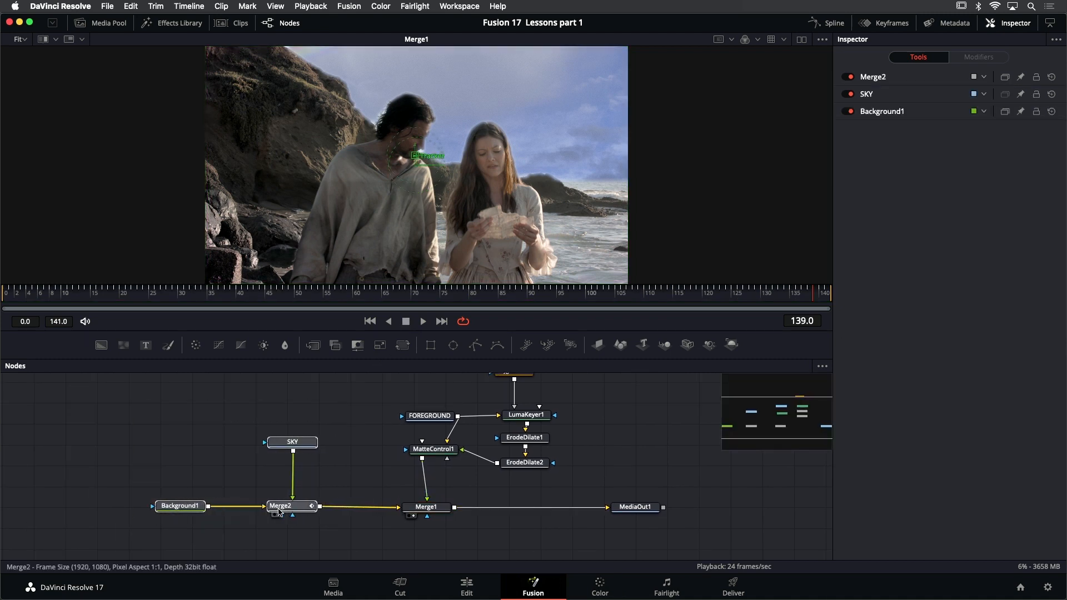
{"action": "left_click_drag", "start_coordinate": [279, 511], "coordinate": [170, 512]}
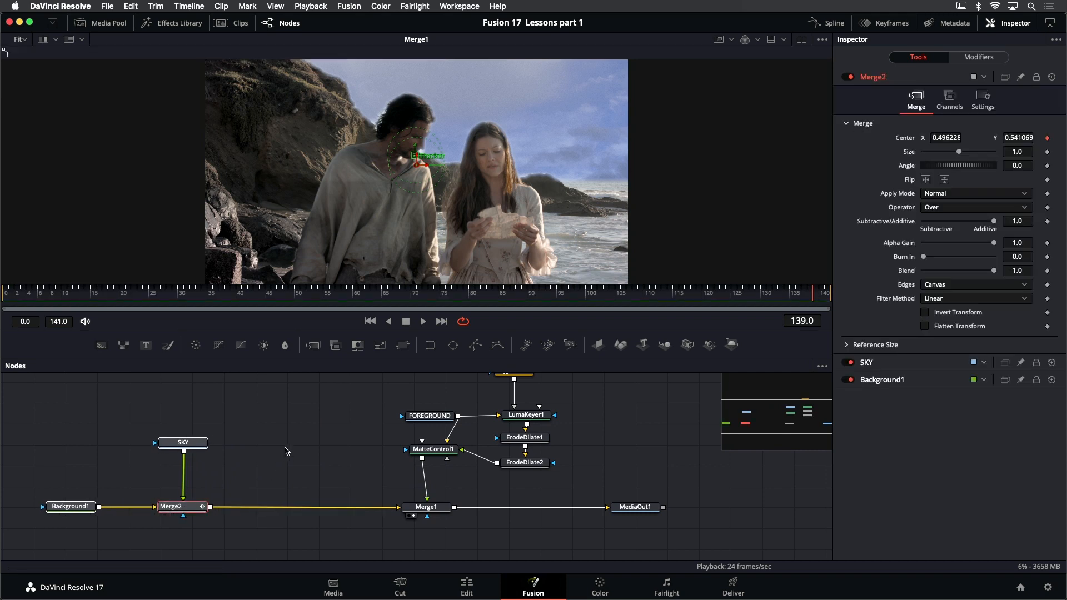
Insert a Merge node directly after Merge2, ahead of Merge1 in the background branch
{"action": "scroll", "coordinate": [285, 450], "scroll_direction": "right", "scroll_amount": 1}
{"action": "left_click", "coordinate": [255, 488]}
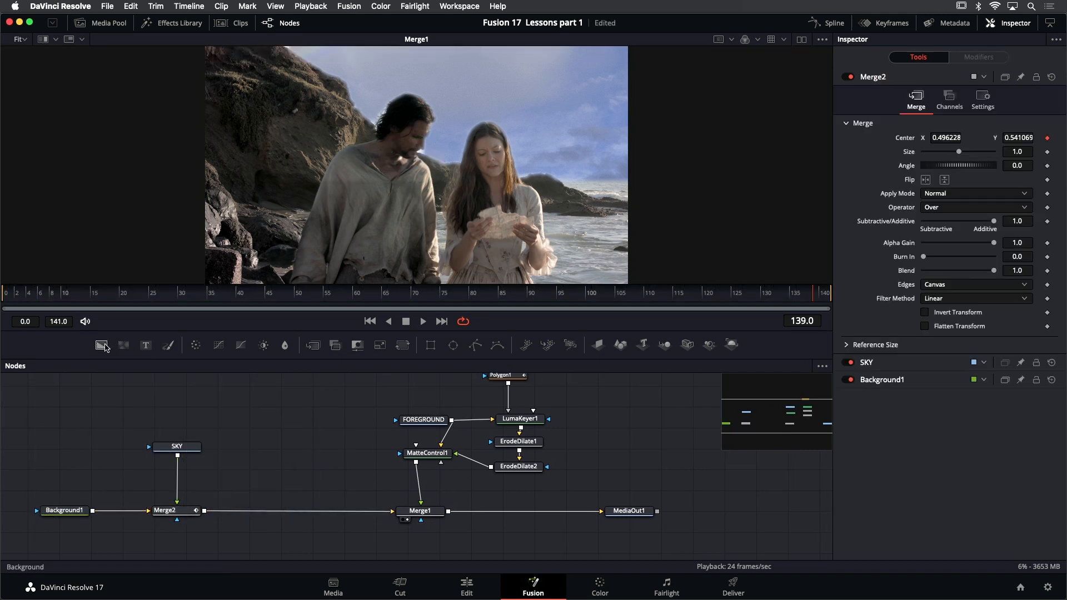
{"action": "left_click", "coordinate": [168, 512]}
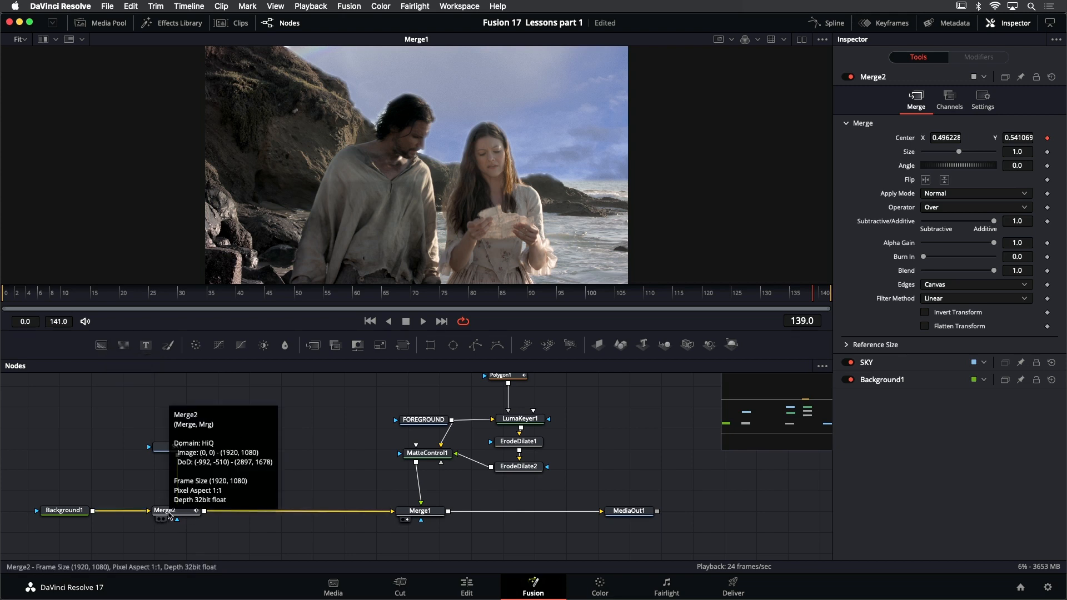
{"action": "left_click", "coordinate": [170, 511]}
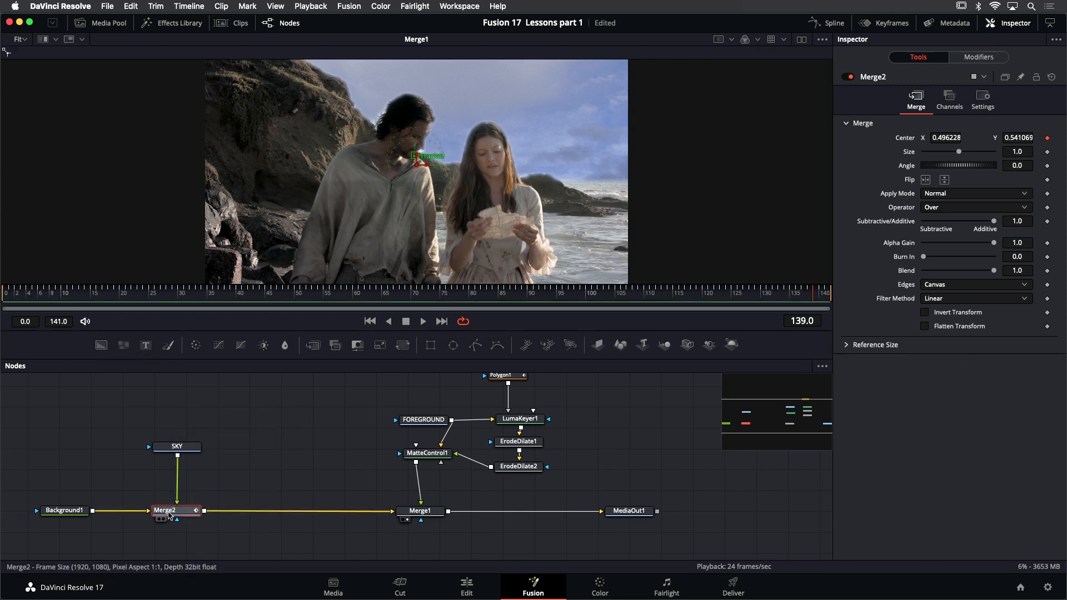
{"action": "key", "text": "shift+space"}
{"action": "type", "text": "merg"}
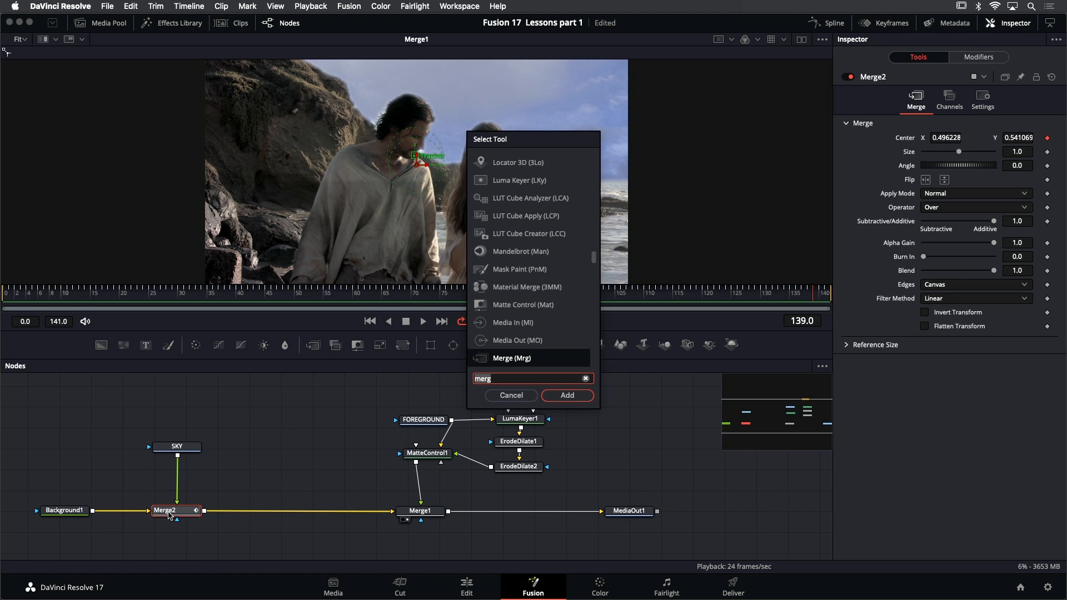
{"action": "type", "text": "e"}
{"action": "key", "text": "Return"}
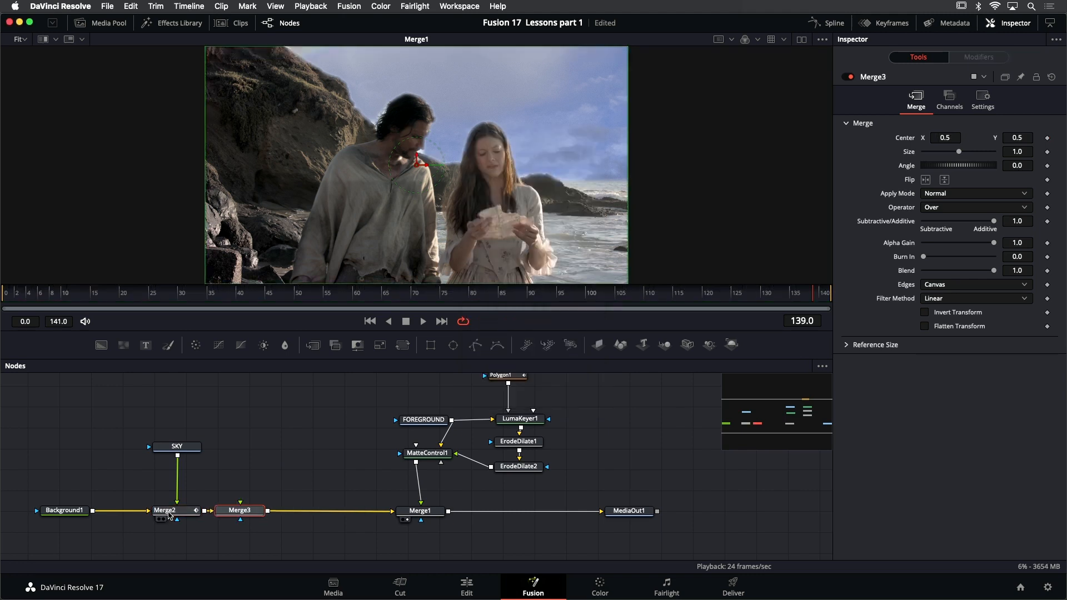
Connect FOREGROUND to the new Merge3's foreground input, show Merge3 in the viewer and lower its Blend to 0.165
{"action": "left_click_drag", "start_coordinate": [251, 510], "coordinate": [454, 422]}
{"action": "left_click_drag", "start_coordinate": [453, 423], "coordinate": [453, 423]}
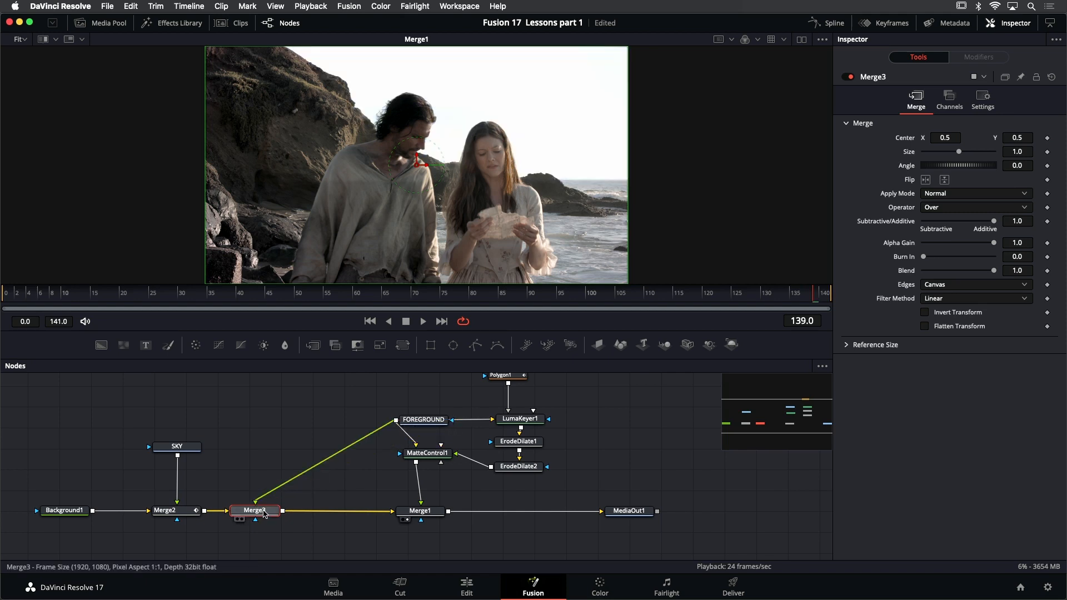
{"action": "key", "text": "1"}
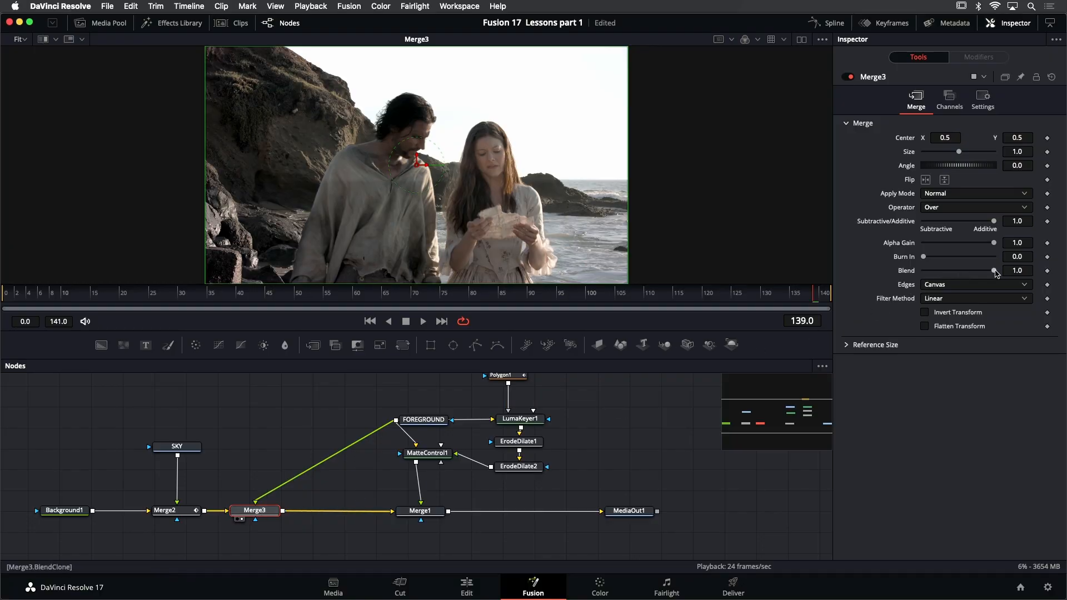
{"action": "left_click_drag", "start_coordinate": [993, 275], "coordinate": [936, 279]}
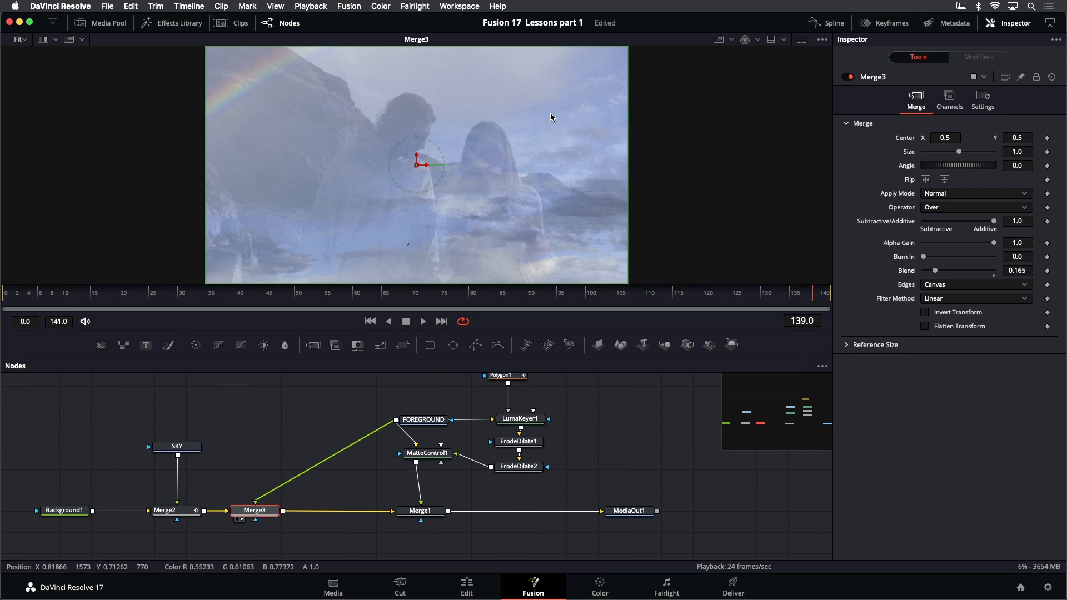
Show Merge1 in the viewer and toggle Merge3 off and on repeatedly to compare its effect, leaving it enabled
{"action": "left_click", "coordinate": [431, 515]}
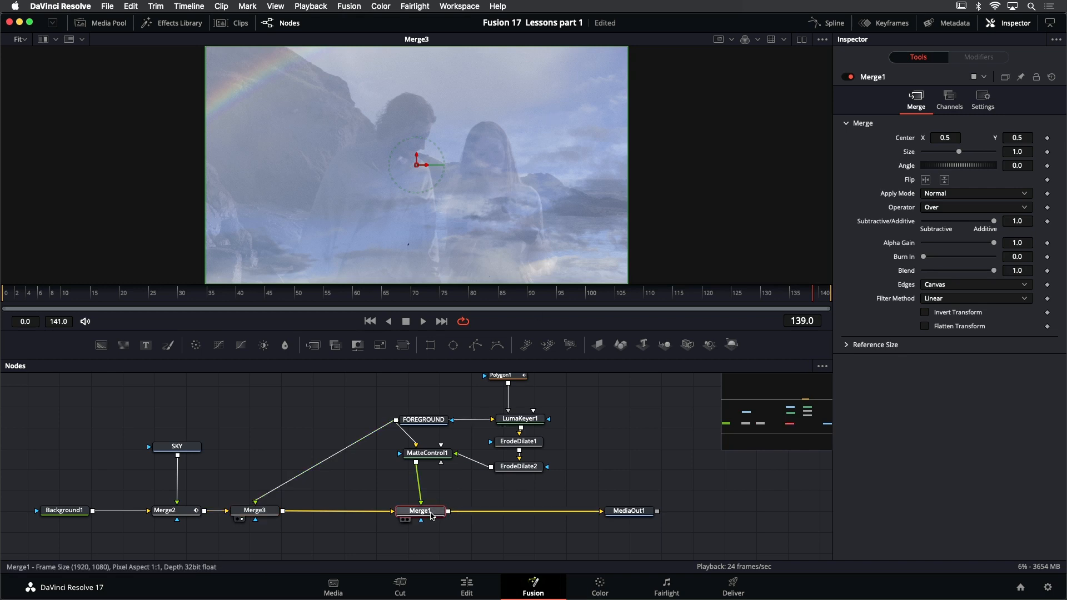
{"action": "key", "text": "1"}
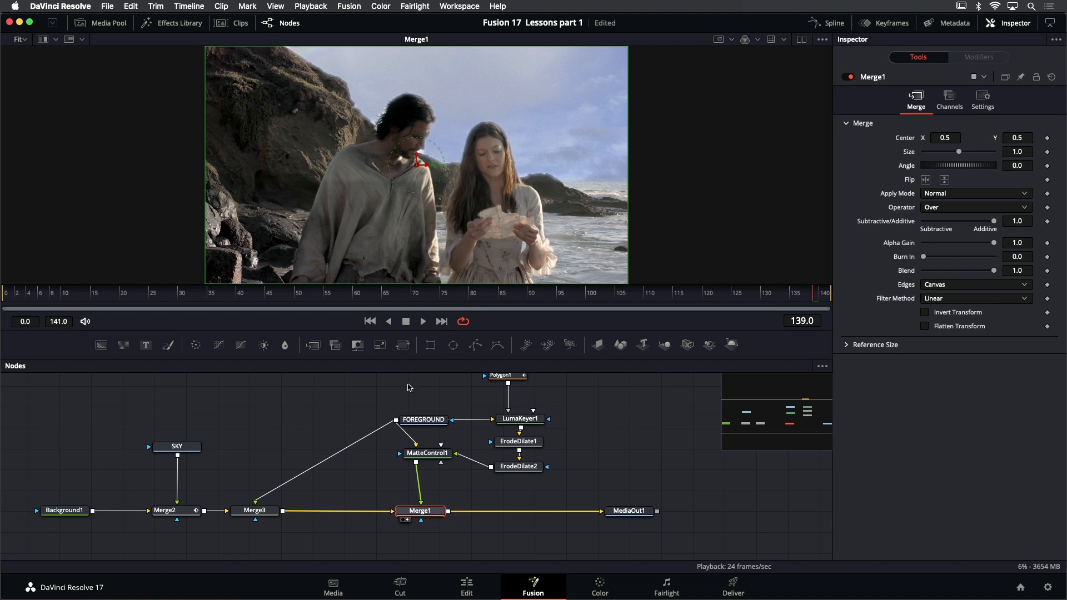
{"action": "left_click", "coordinate": [268, 515]}
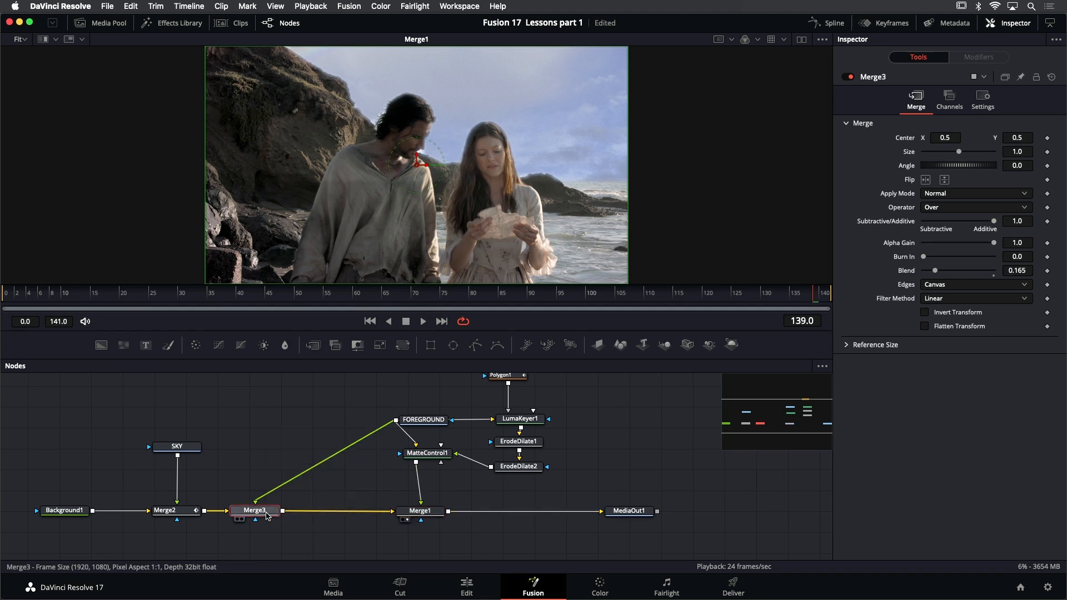
{"action": "left_click", "coordinate": [847, 78]}
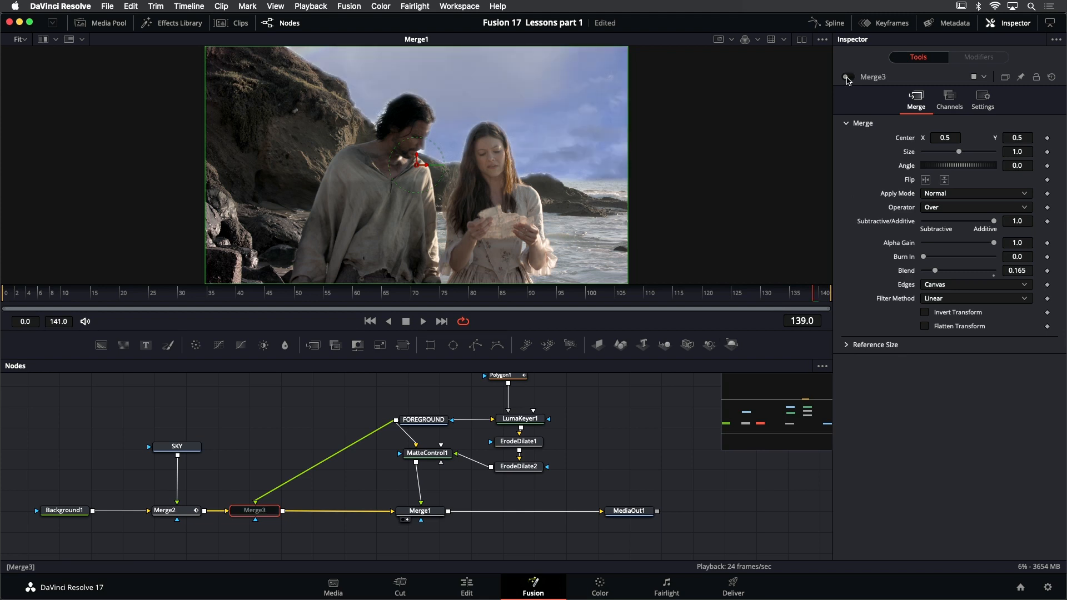
{"action": "left_click", "coordinate": [847, 77]}
{"action": "left_click", "coordinate": [847, 78]}
{"action": "left_click", "coordinate": [848, 78]}
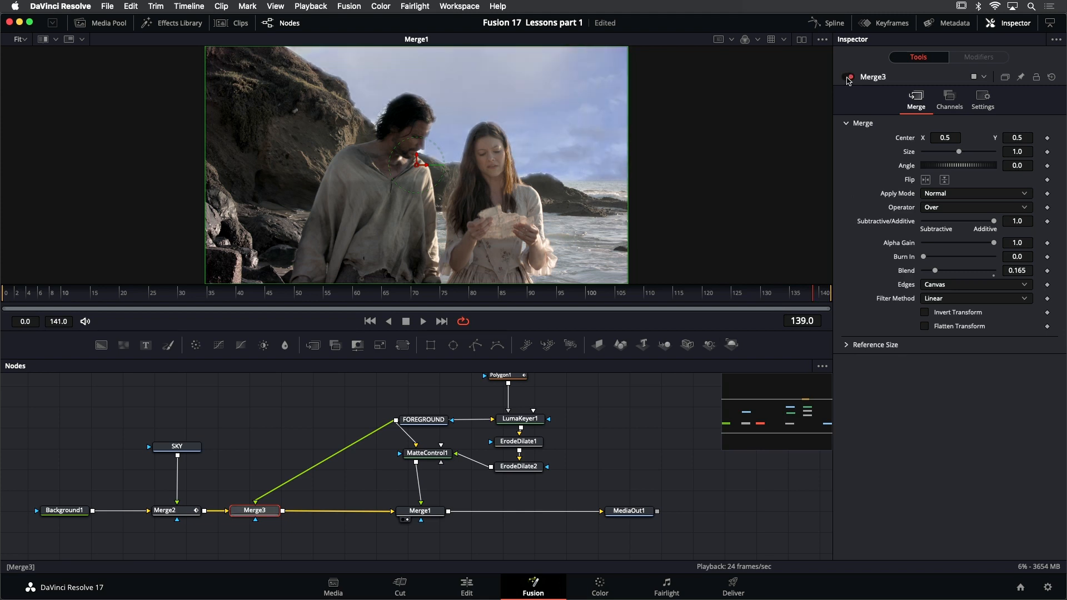
{"action": "left_click", "coordinate": [847, 78]}
{"action": "left_click", "coordinate": [848, 78]}
{"action": "left_click", "coordinate": [847, 77]}
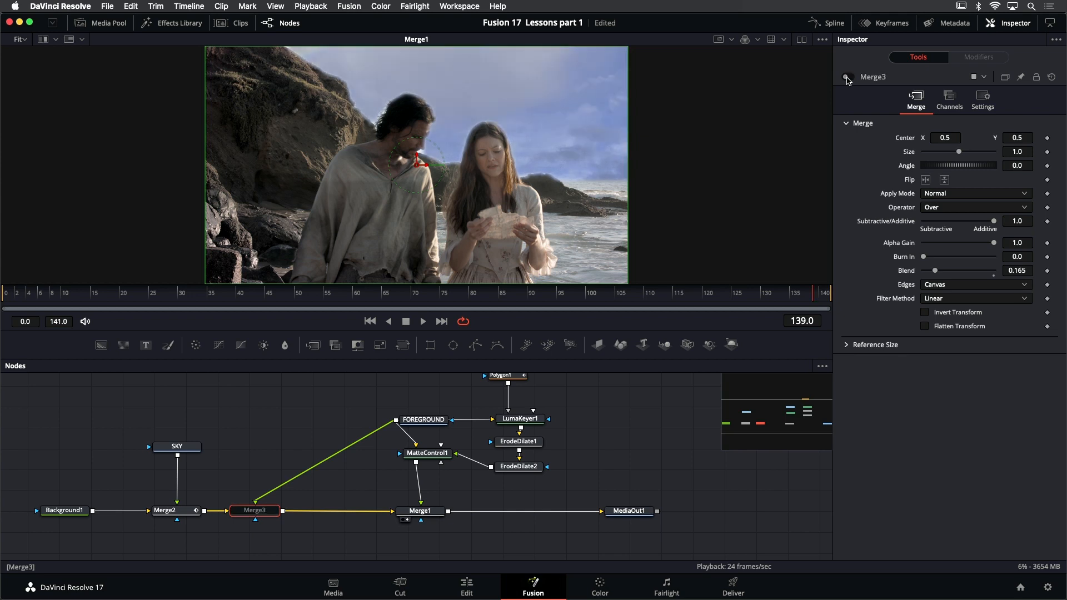
{"action": "left_click", "coordinate": [847, 78]}
{"action": "left_click", "coordinate": [847, 78]}
{"action": "left_click", "coordinate": [847, 78]}
{"action": "left_click", "coordinate": [848, 78]}
{"action": "left_click", "coordinate": [848, 78]}
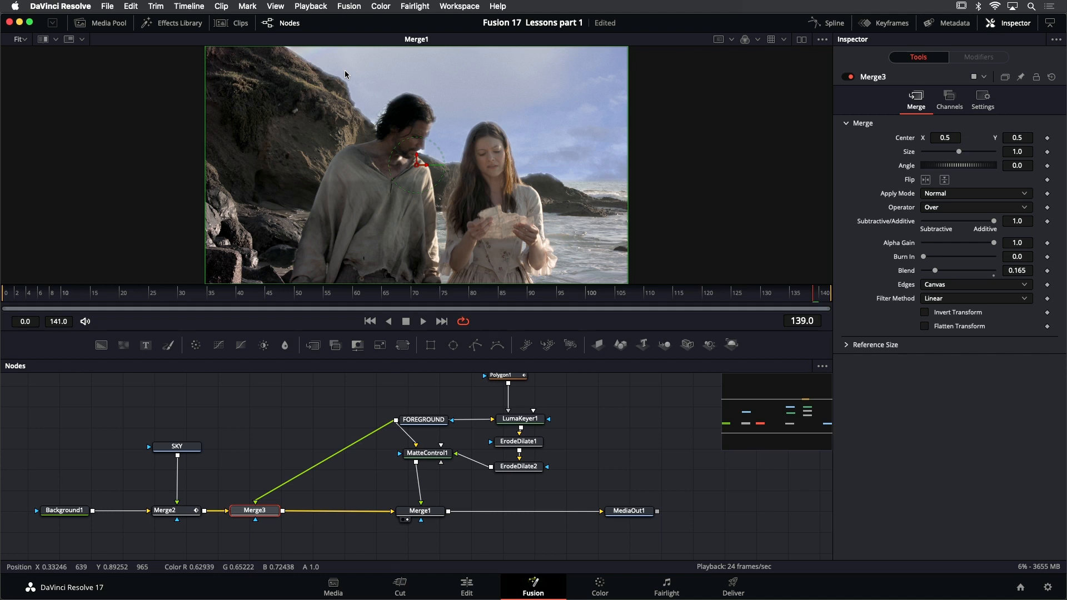
Open dual viewers and set up an A/B wipe of Merge3 against FOREGROUND beside the Merge1 view
{"action": "left_click", "coordinate": [802, 40]}
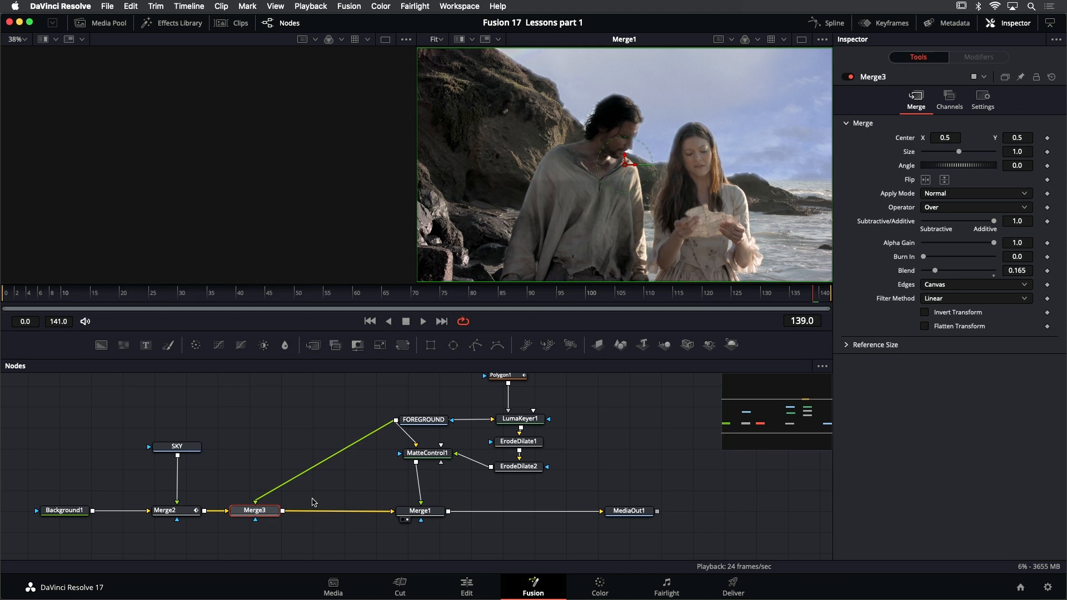
{"action": "left_click_drag", "start_coordinate": [271, 514], "coordinate": [226, 189]}
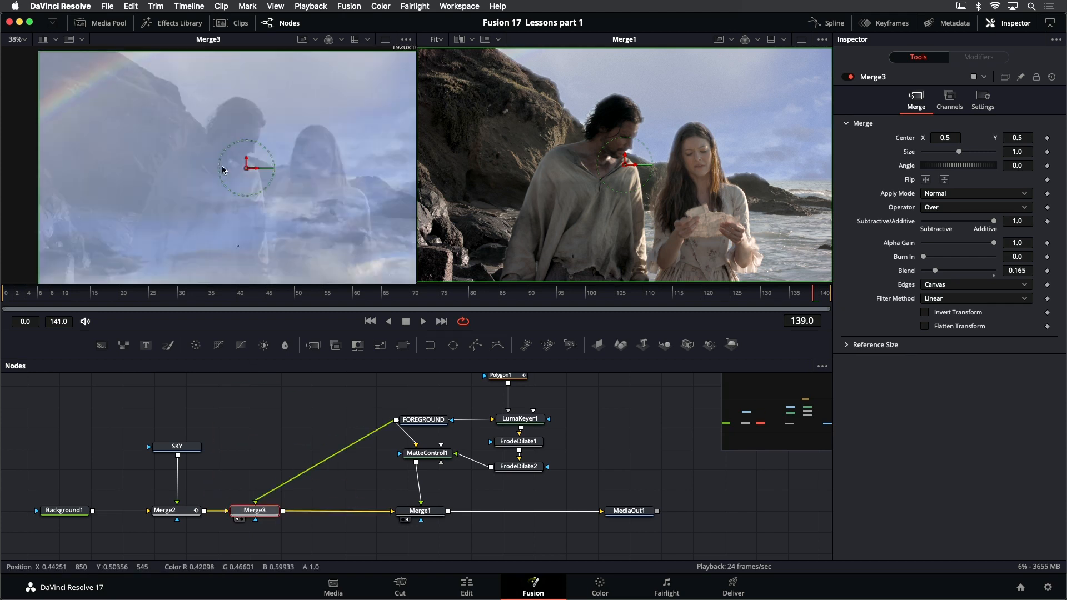
{"action": "left_click_drag", "start_coordinate": [263, 101], "coordinate": [225, 96]}
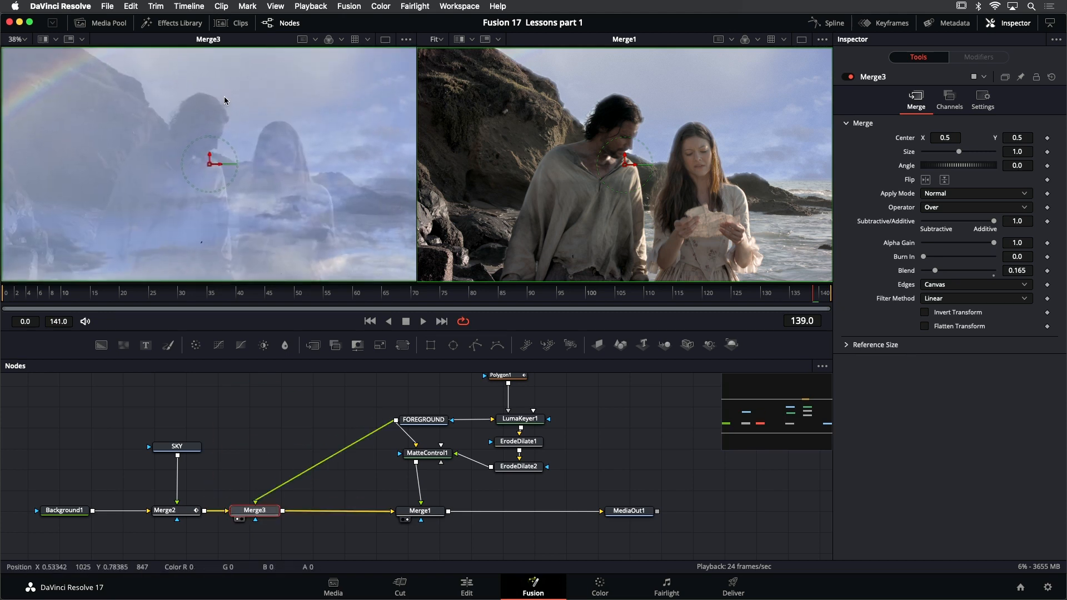
{"action": "left_click", "coordinate": [43, 40]}
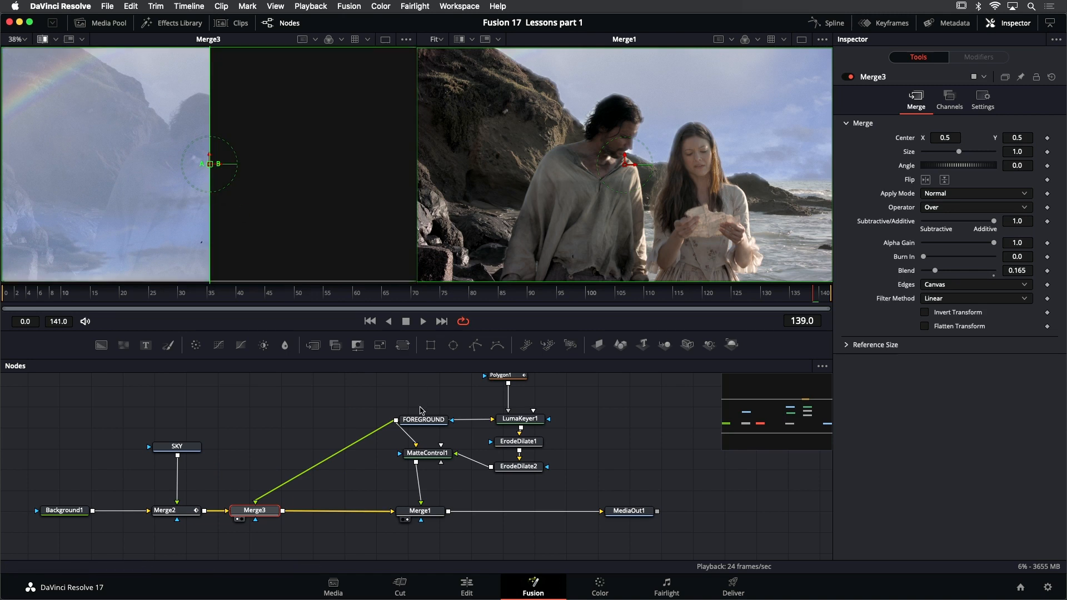
{"action": "left_click_drag", "start_coordinate": [424, 421], "coordinate": [313, 173]}
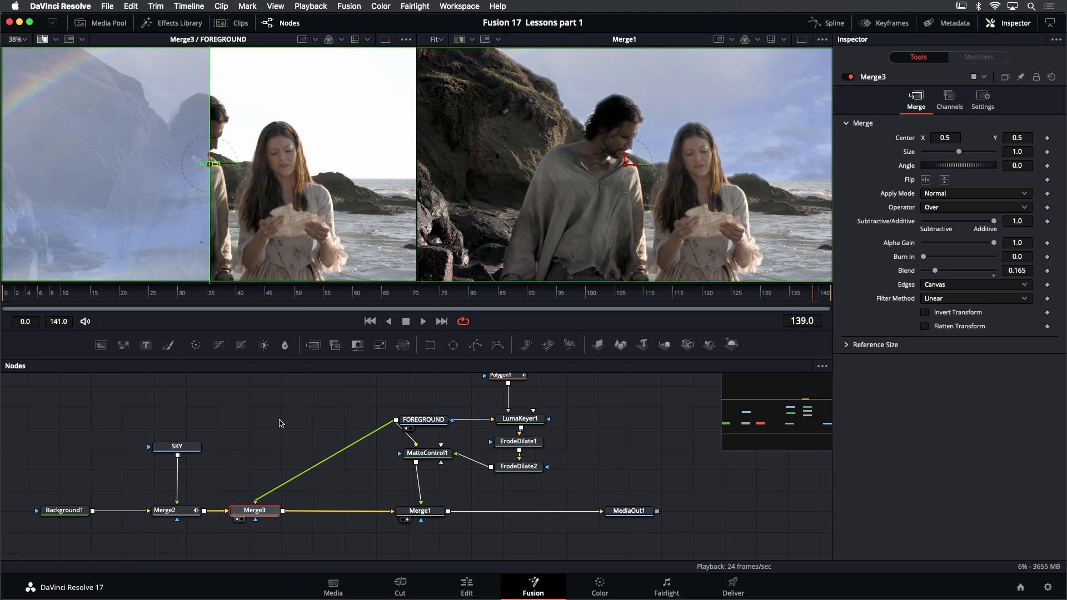
Move the wipe divider back and forth across the couple to compare Merge3 with FOREGROUND
{"action": "left_click_drag", "start_coordinate": [210, 163], "coordinate": [238, 106]}
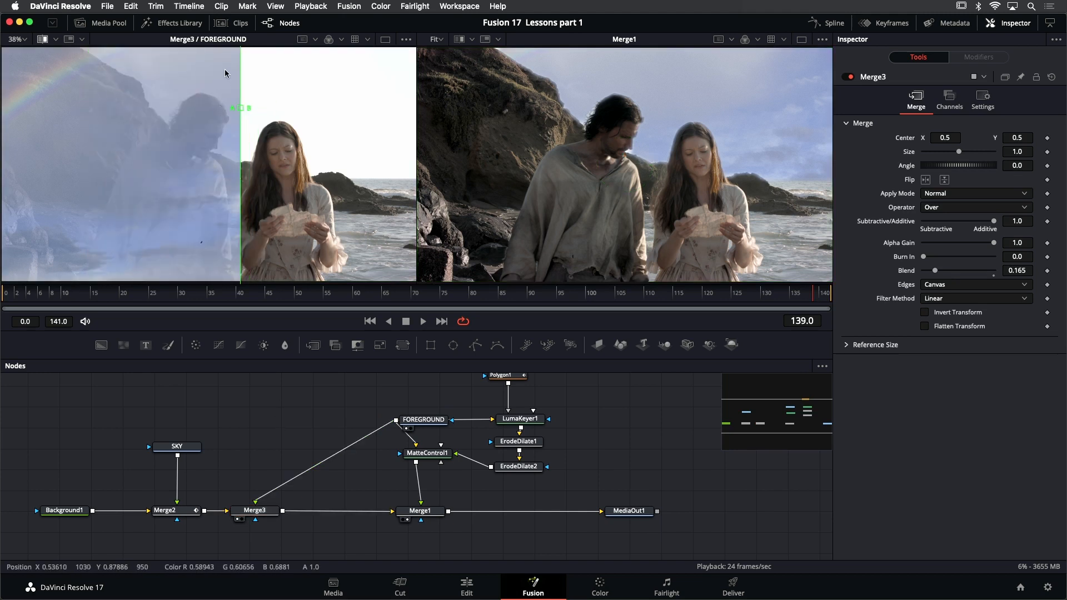
{"action": "left_click_drag", "start_coordinate": [245, 116], "coordinate": [362, 109]}
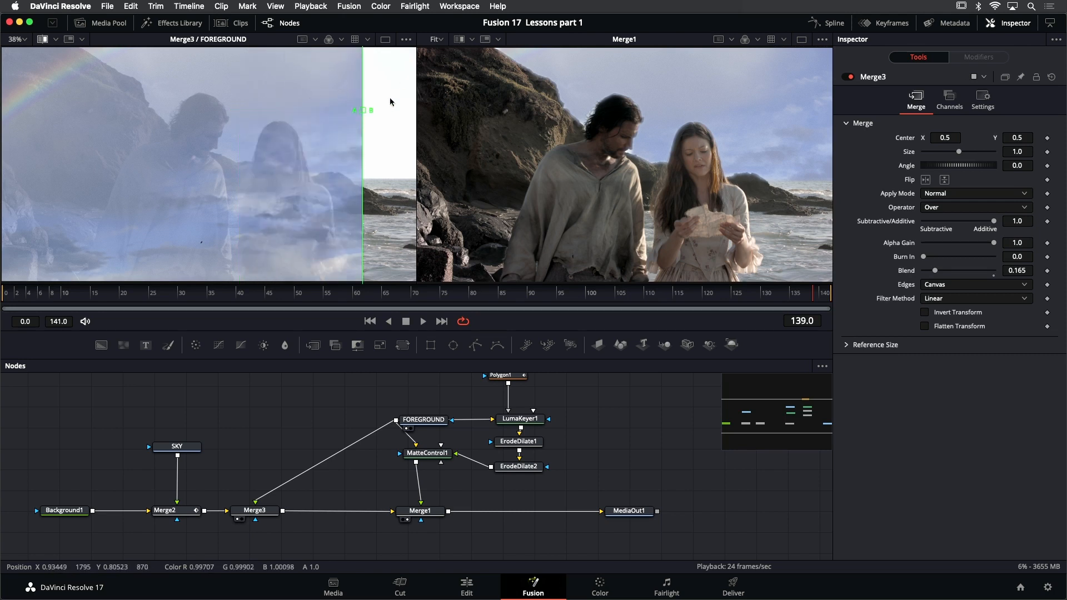
{"action": "left_click_drag", "start_coordinate": [364, 114], "coordinate": [230, 105]}
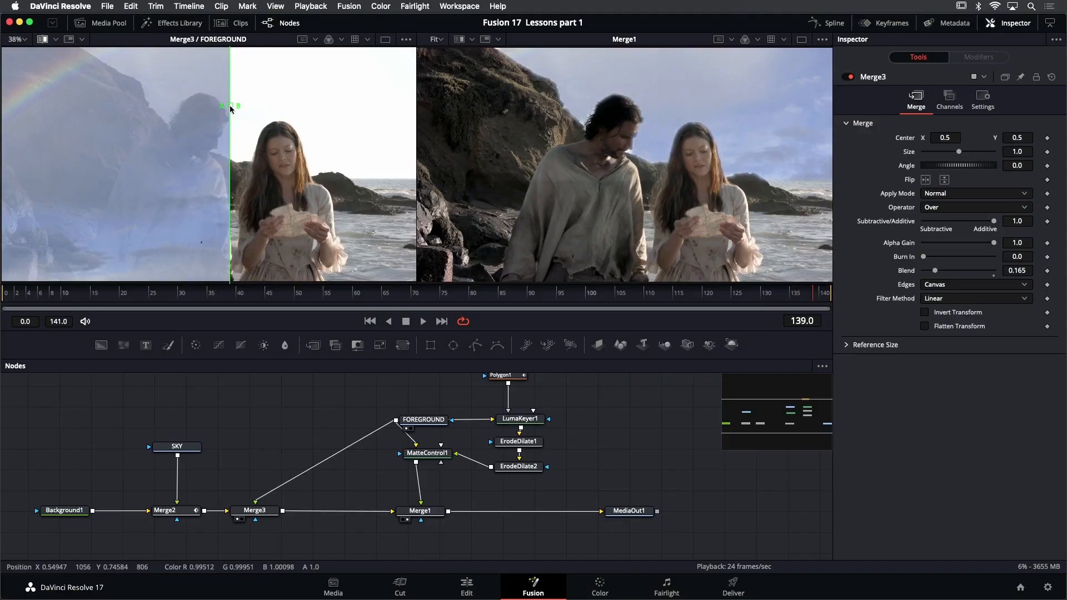
{"action": "left_click_drag", "start_coordinate": [231, 108], "coordinate": [264, 105]}
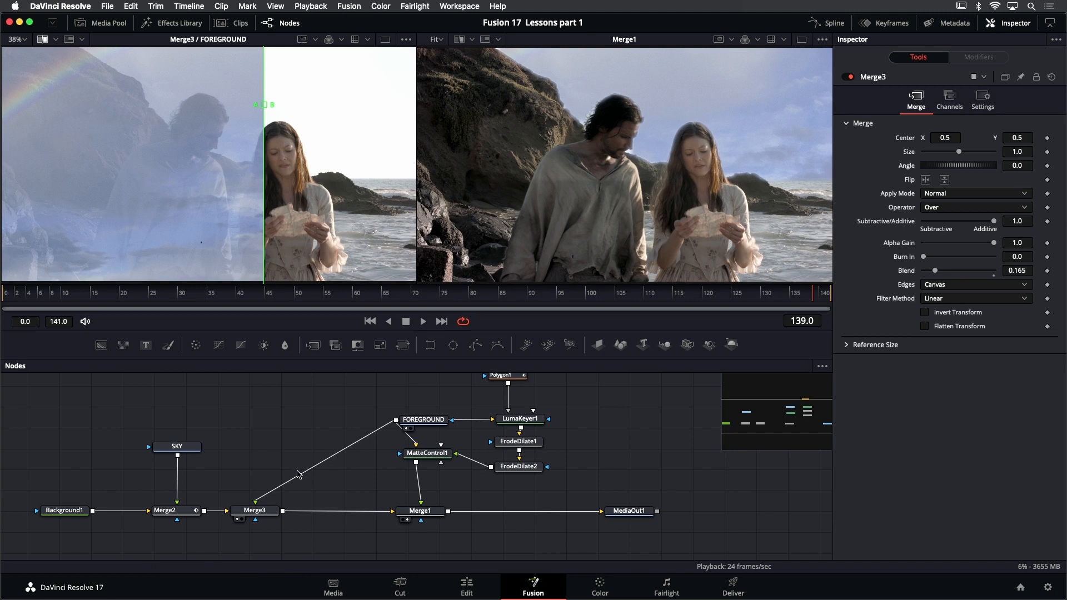
Insert a Merge node after Merge3, connect FOREGROUND to its foreground input and position it midway before Merge1
{"action": "left_click", "coordinate": [260, 511]}
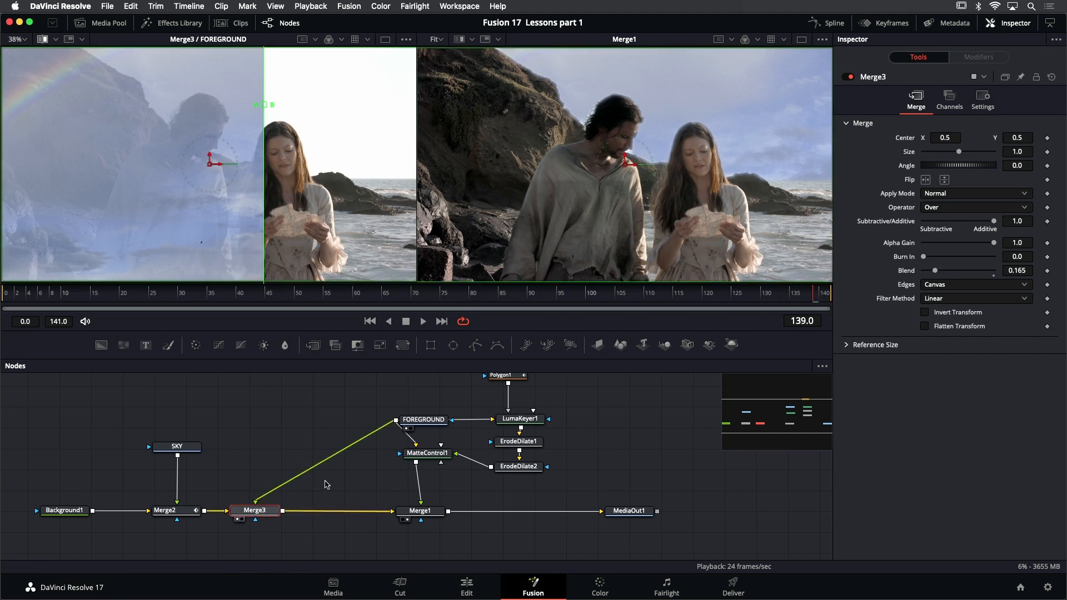
{"action": "key", "text": "shift+space"}
{"action": "type", "text": "merge"}
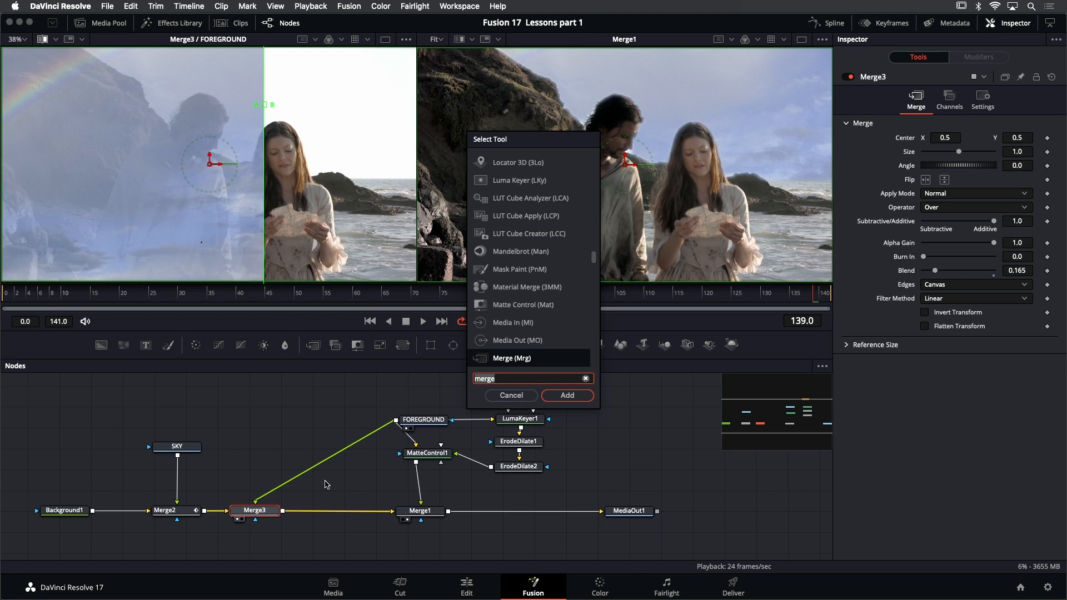
{"action": "key", "text": "BackSpace"}
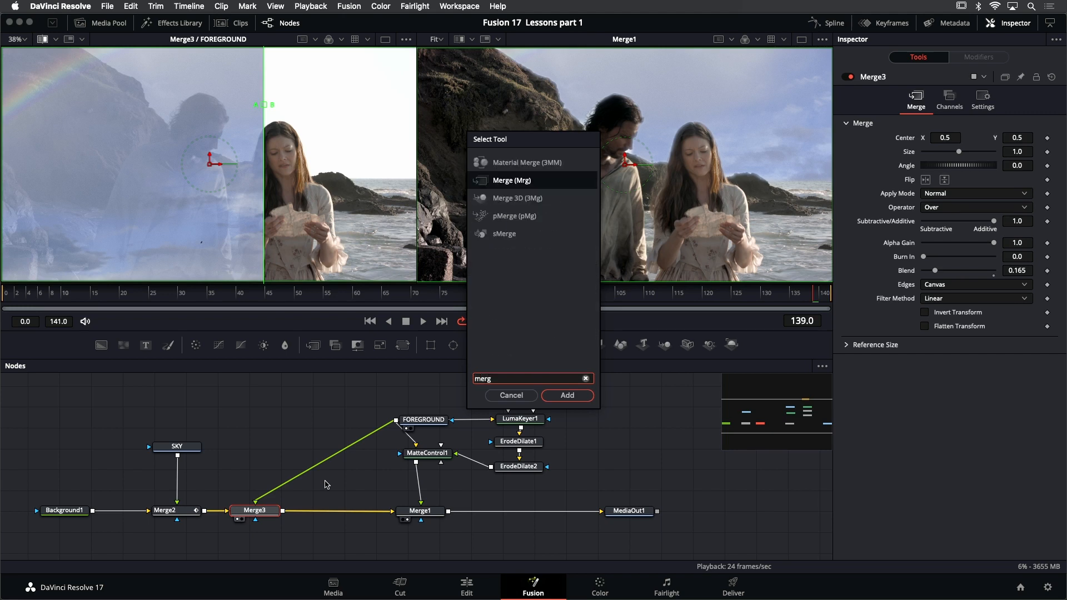
{"action": "key", "text": "Return"}
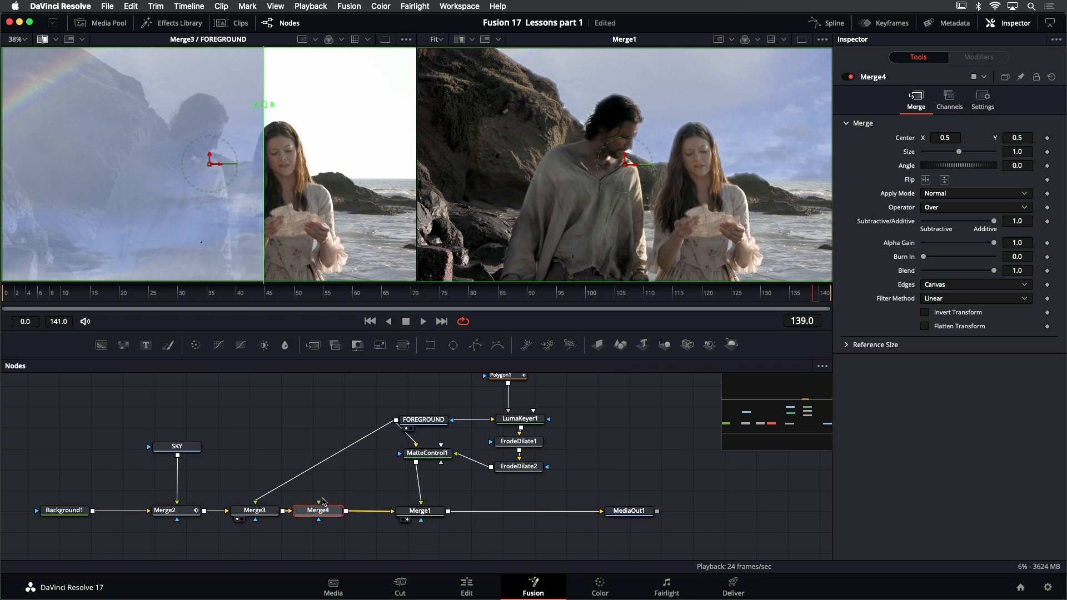
{"action": "left_click_drag", "start_coordinate": [319, 503], "coordinate": [396, 421]}
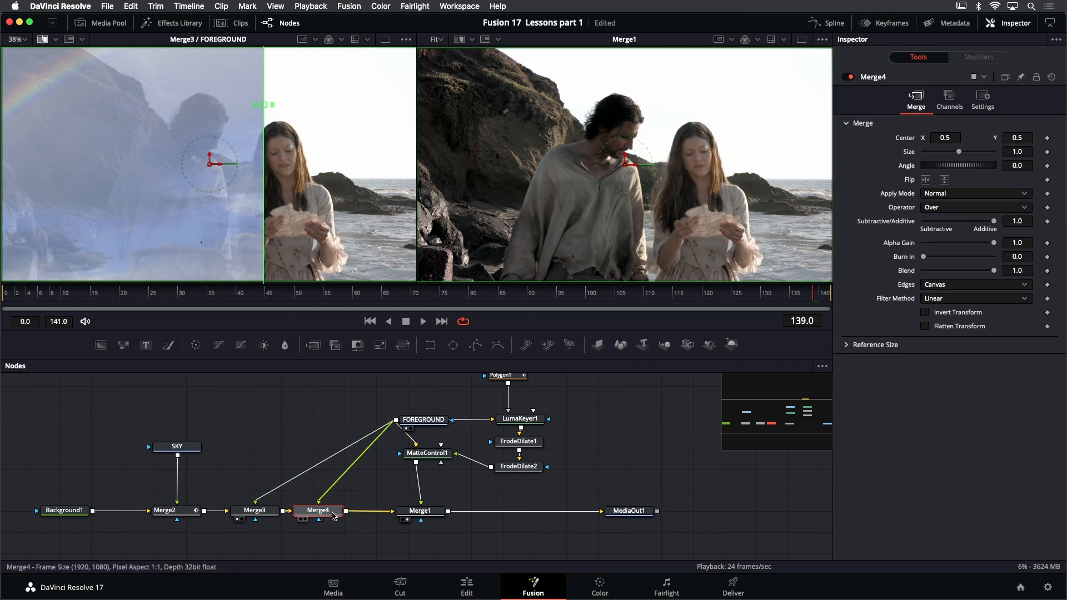
{"action": "left_click_drag", "start_coordinate": [334, 514], "coordinate": [340, 514]}
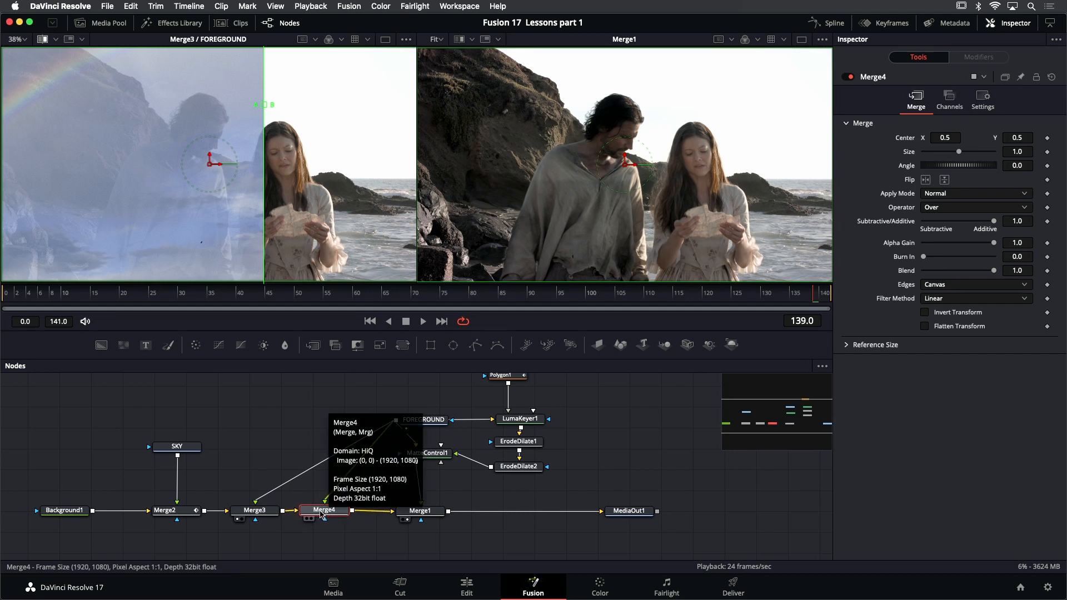
Load Merge4 into the B side of the wipe, set its Apply Mode to Darken and compare it with Merge3
{"action": "left_click_drag", "start_coordinate": [323, 514], "coordinate": [318, 193]}
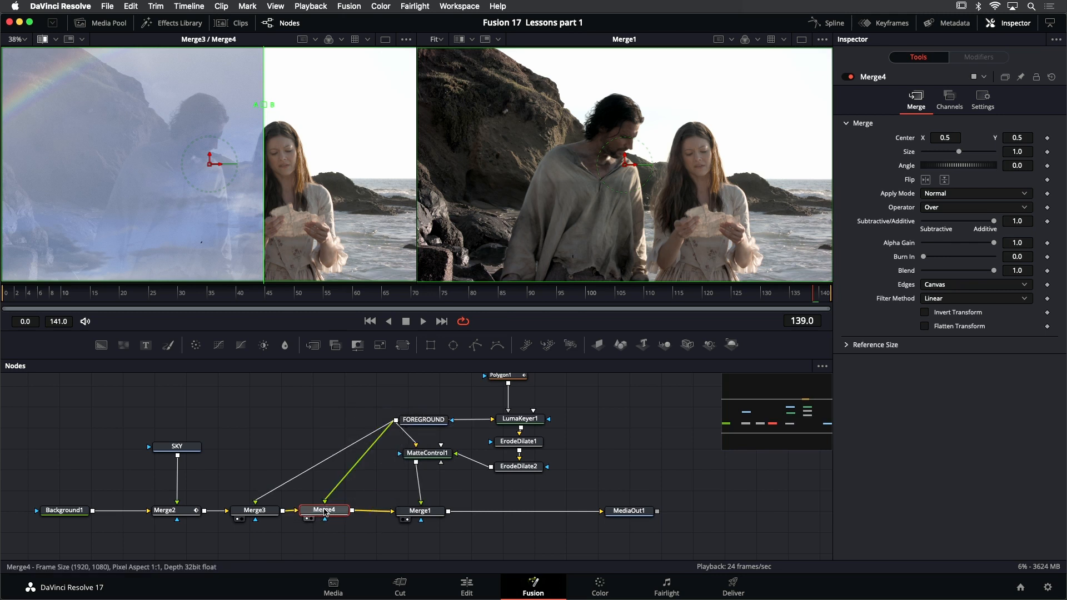
{"action": "left_click", "coordinate": [971, 195]}
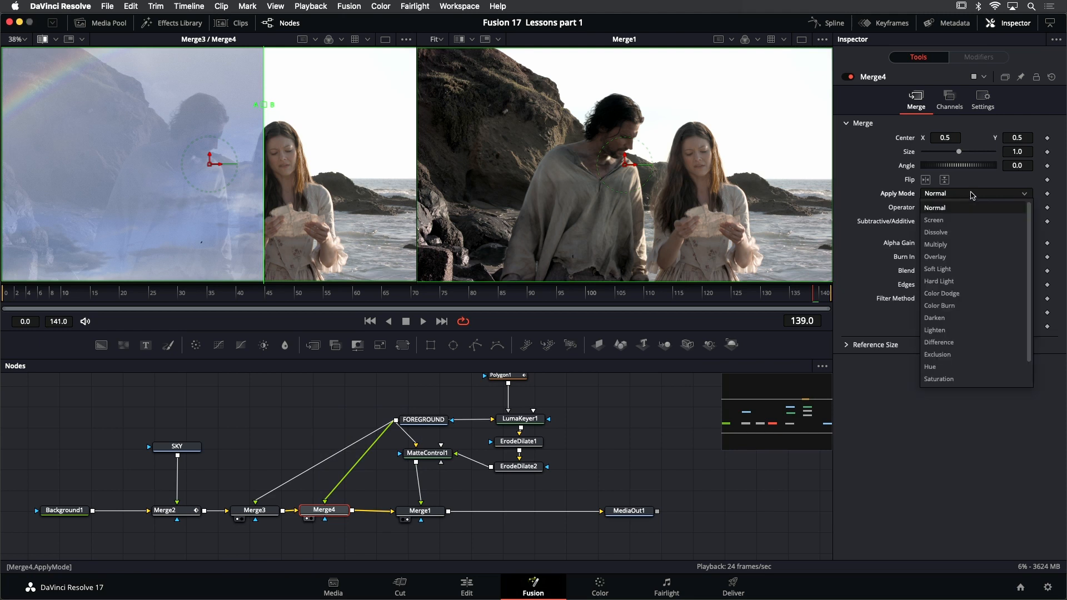
{"action": "left_click", "coordinate": [971, 318]}
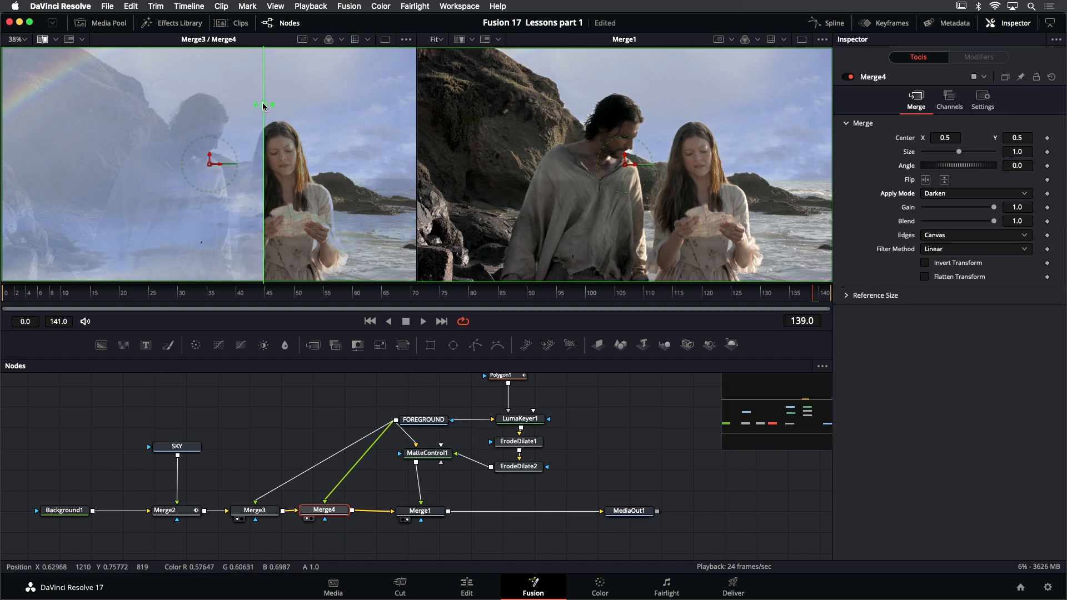
{"action": "left_click_drag", "start_coordinate": [264, 105], "coordinate": [288, 107]}
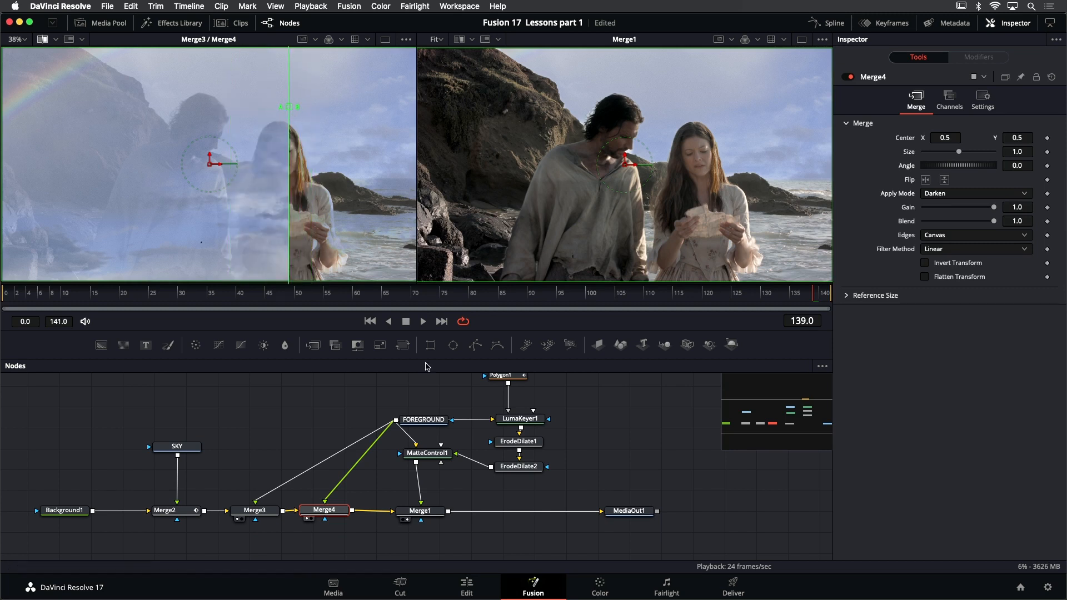
Inspect Merge1 up close, return to a single fitted viewer and play the composite
{"action": "left_click", "coordinate": [422, 511]}
{"action": "scroll", "coordinate": [749, 168], "scroll_direction": "up", "scroll_amount": 3}
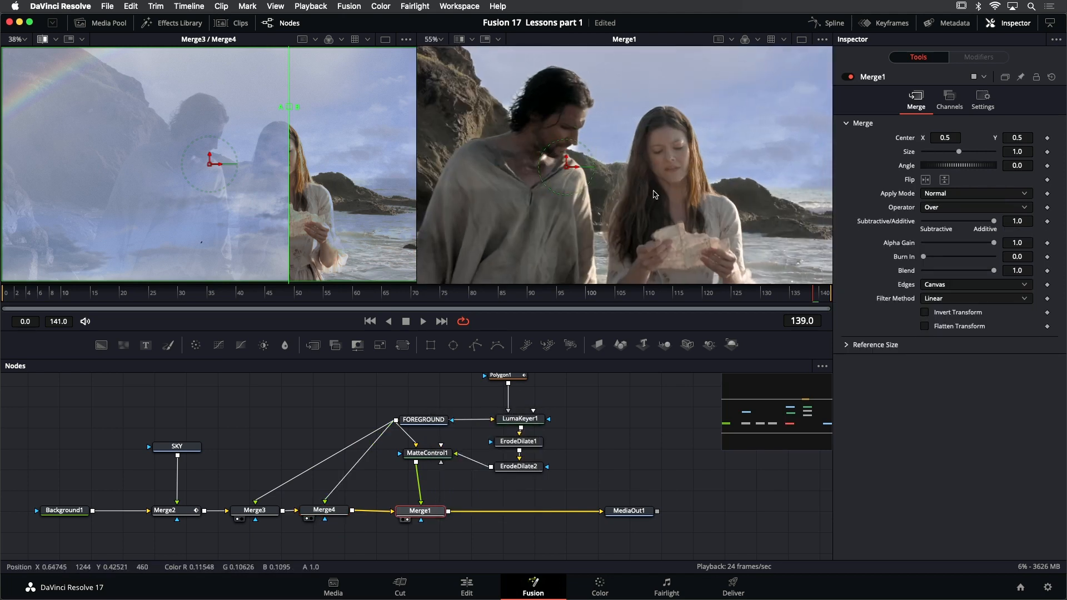
{"action": "scroll", "coordinate": [660, 196], "scroll_direction": "down", "scroll_amount": 2}
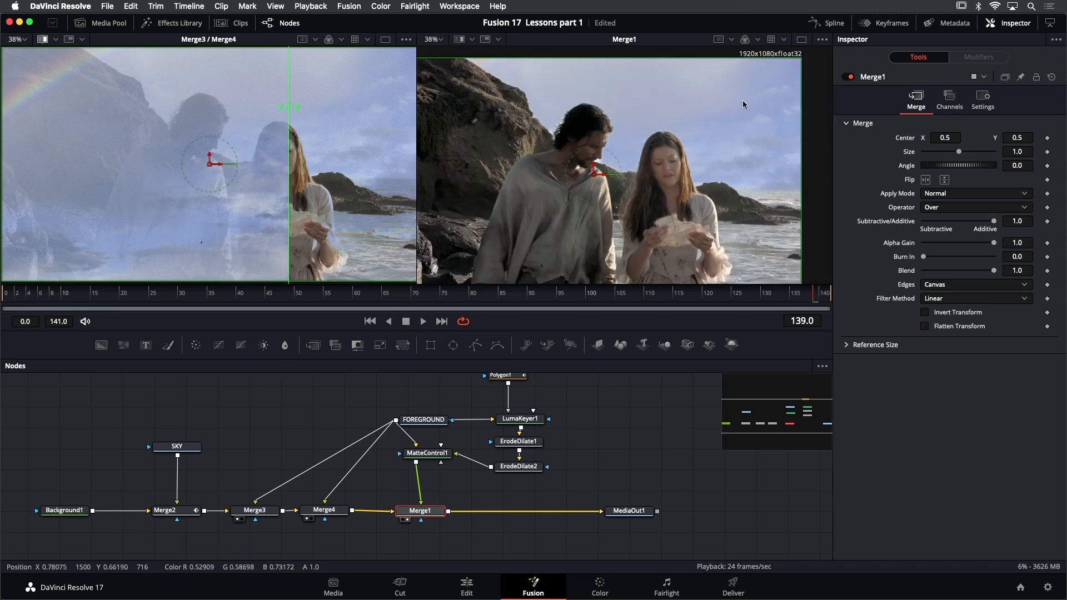
{"action": "left_click", "coordinate": [801, 40]}
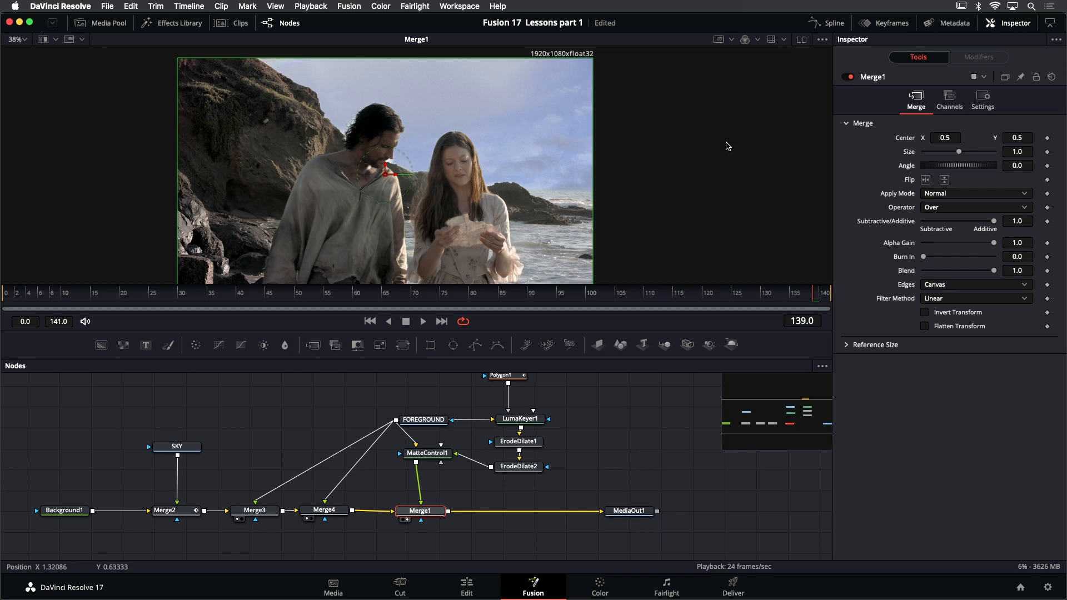
{"action": "key", "text": "ctrl+f"}
{"action": "left_click", "coordinate": [424, 322]}
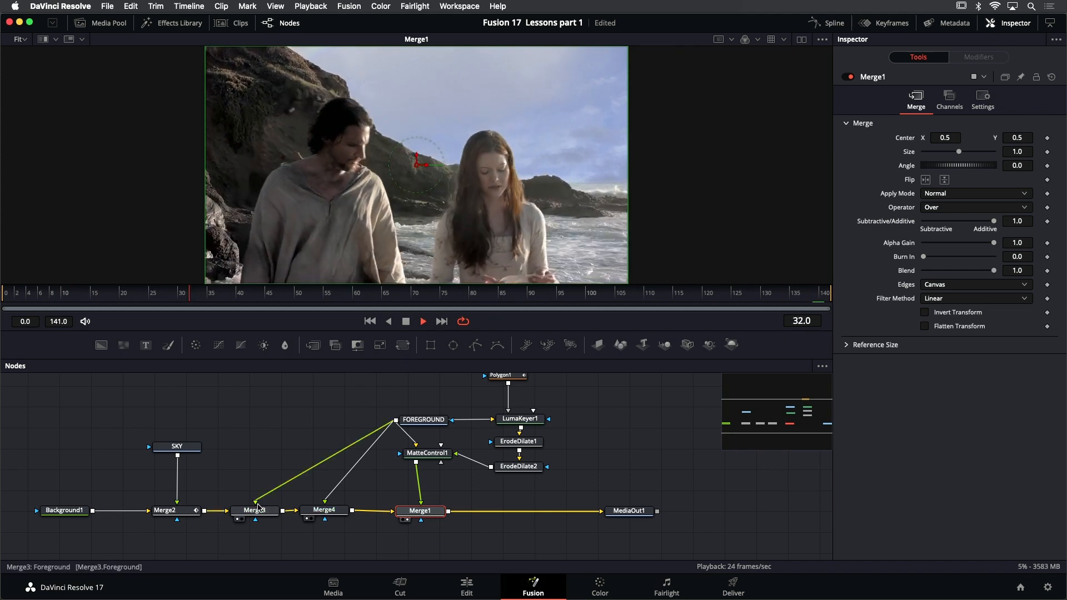
Raise Merge3's Blend to 0.37 while the composite plays
{"action": "left_click", "coordinate": [267, 511]}
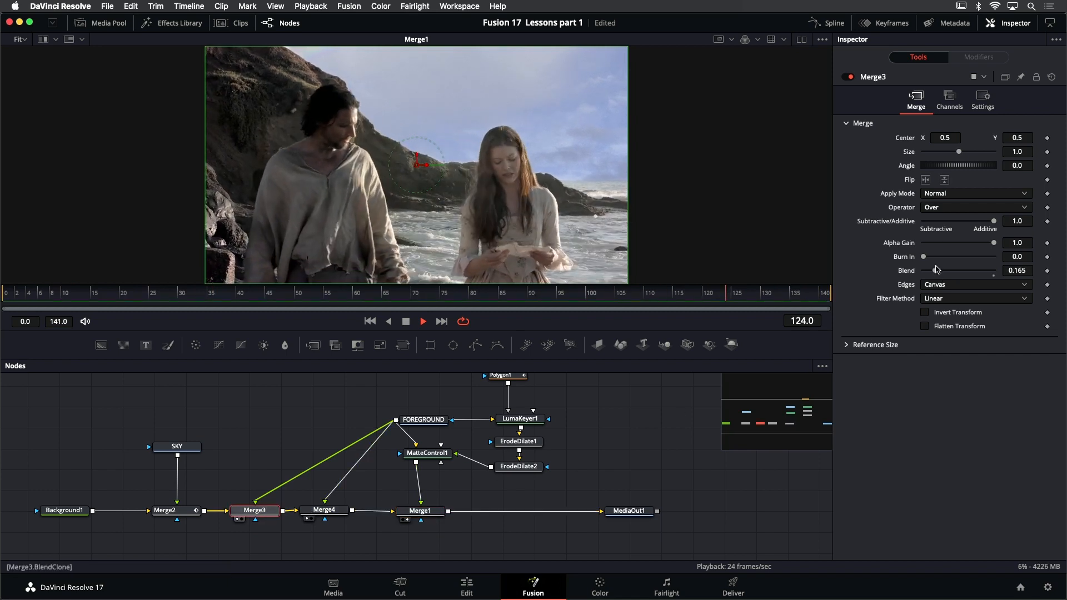
{"action": "left_click_drag", "start_coordinate": [936, 273], "coordinate": [951, 271]}
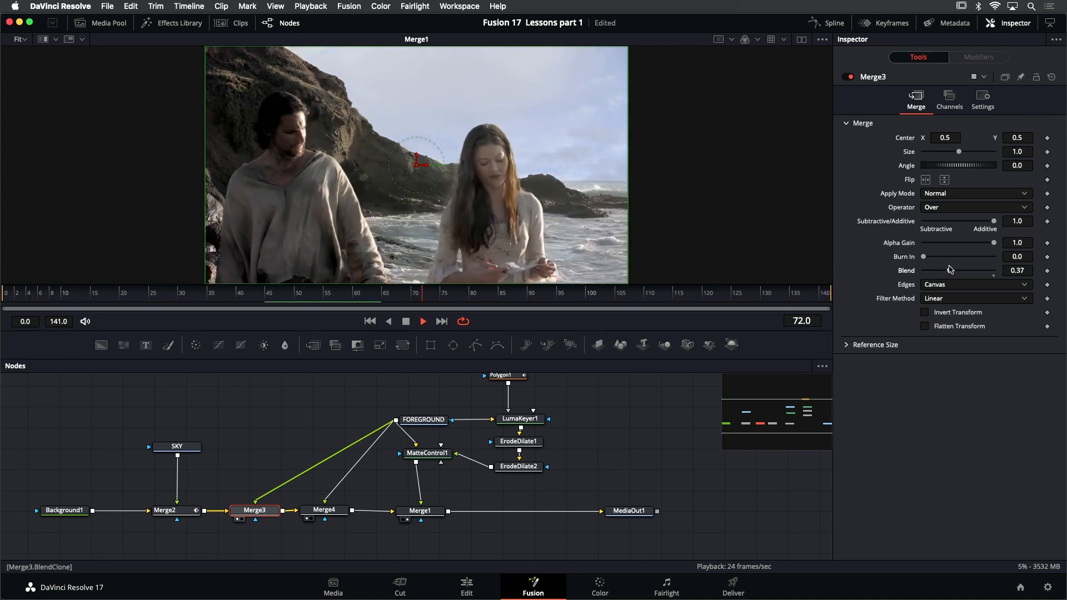